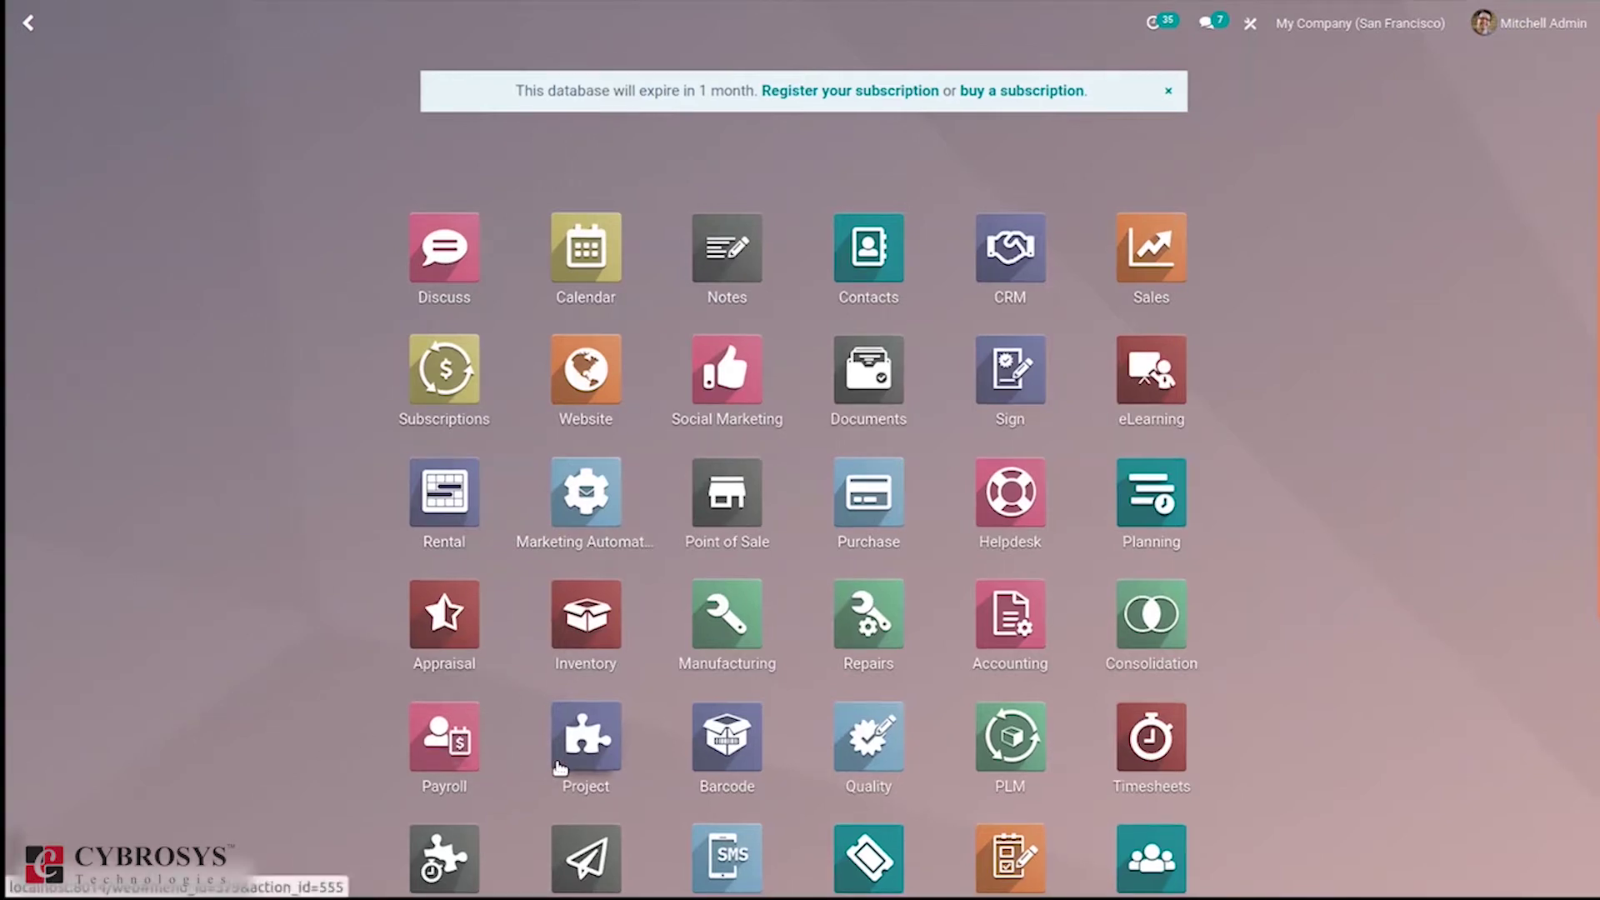
Step: Open the Project app and mark the After-Sales Services project as a favorite
{"action": "left_click", "coordinate": [561, 771]}
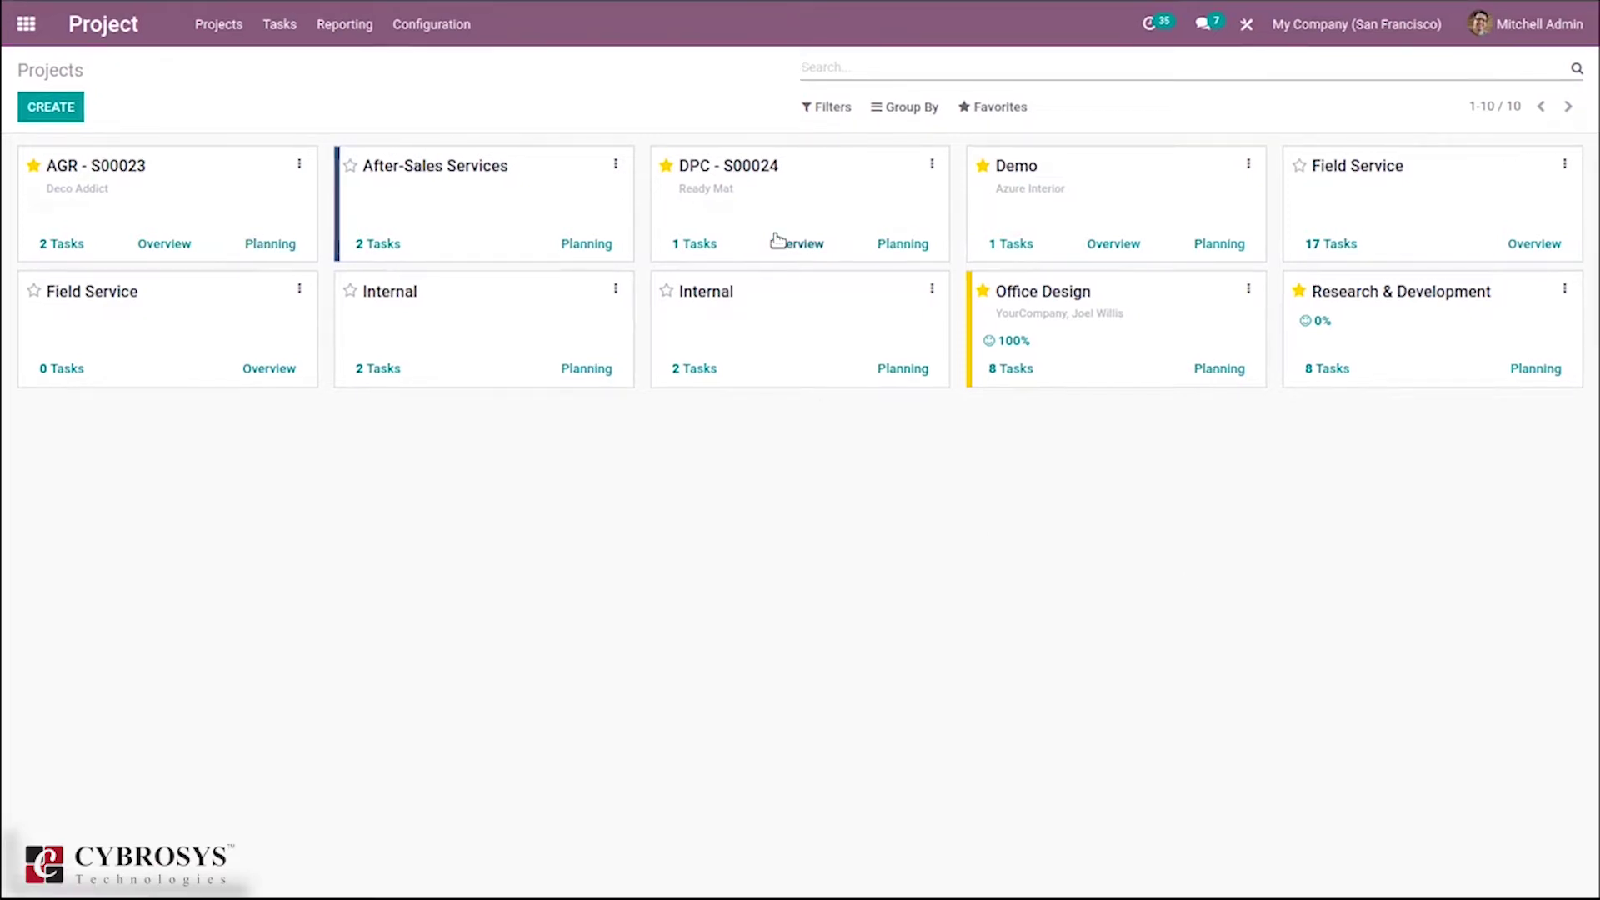
{"action": "left_click", "coordinate": [352, 170]}
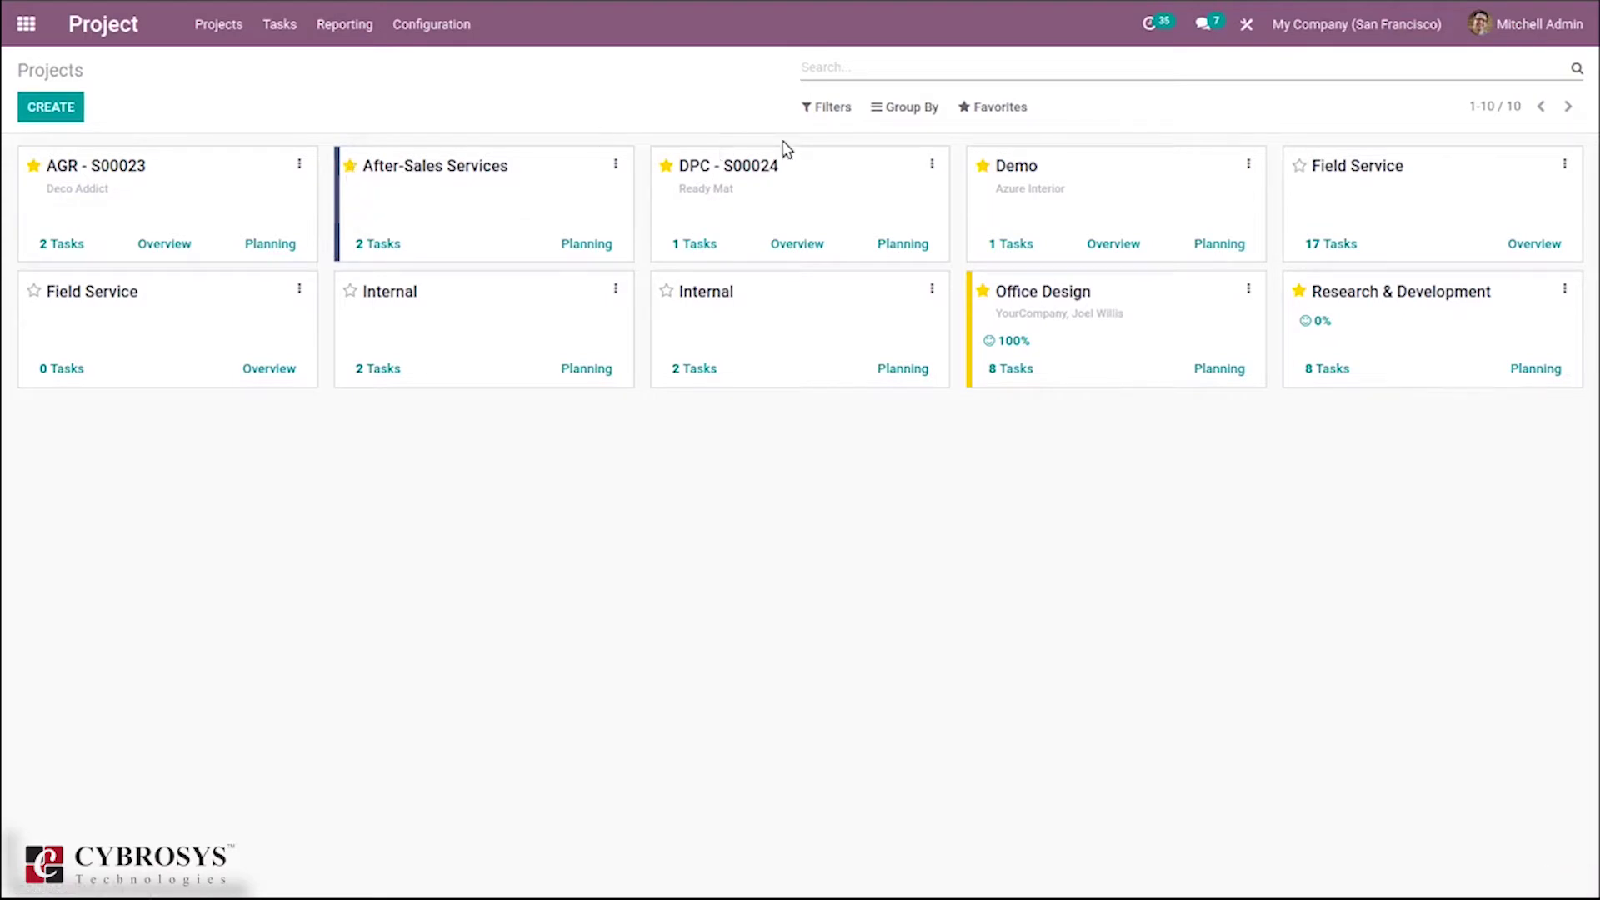
Step: Share the After-Sales Services project with the recipients Azure Interior and Bloem GmbH
{"action": "left_click", "coordinate": [617, 165]}
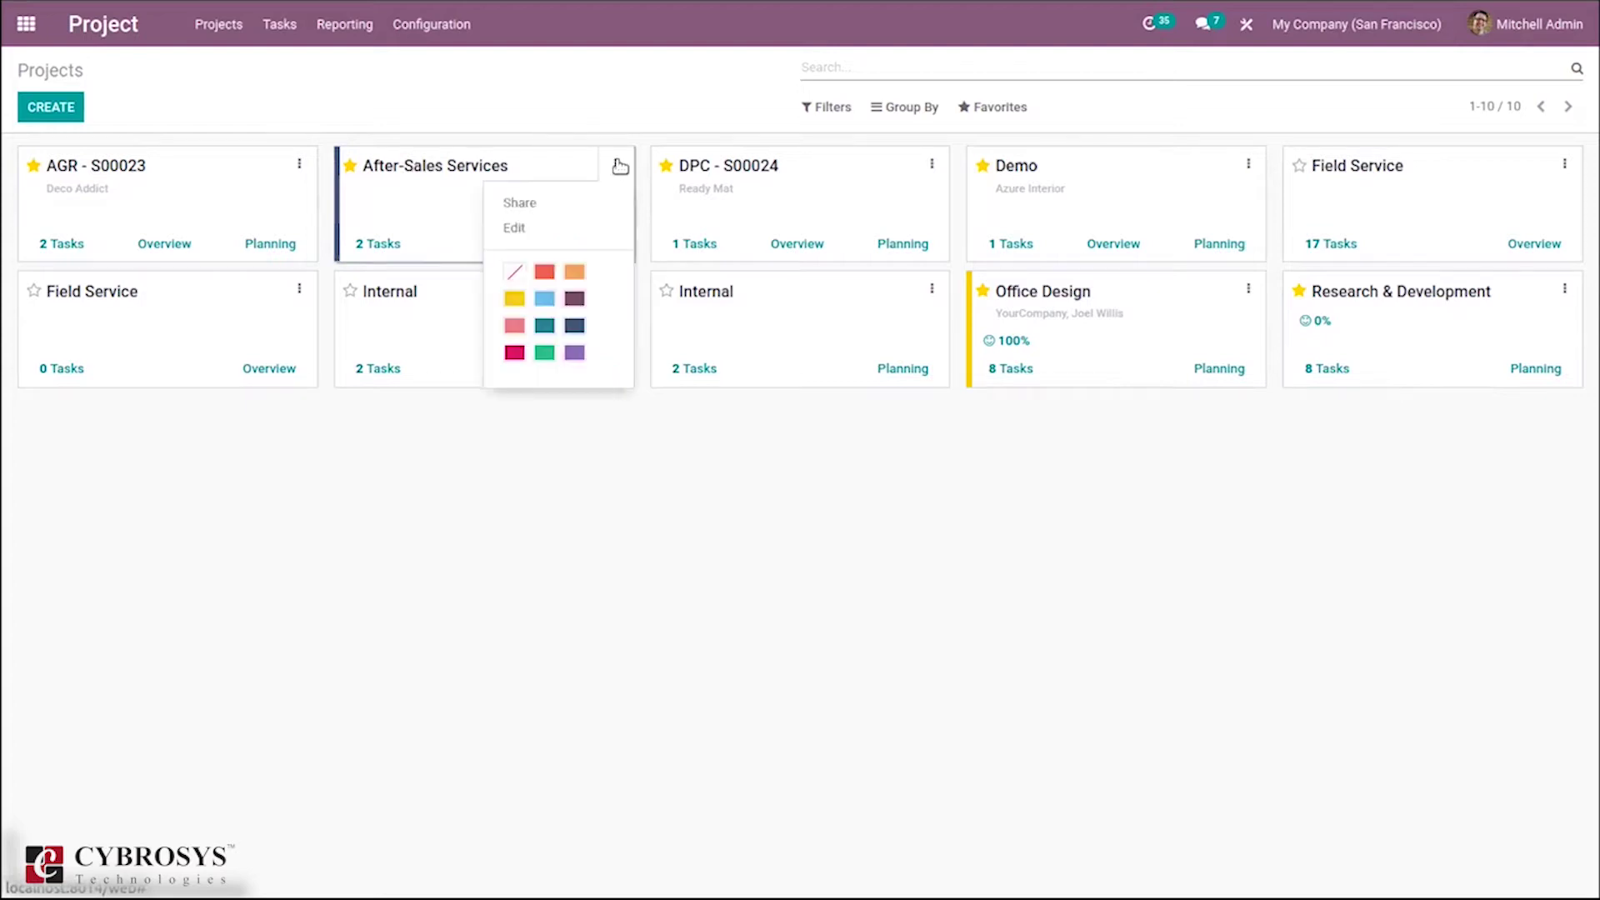
{"action": "left_click", "coordinate": [526, 203]}
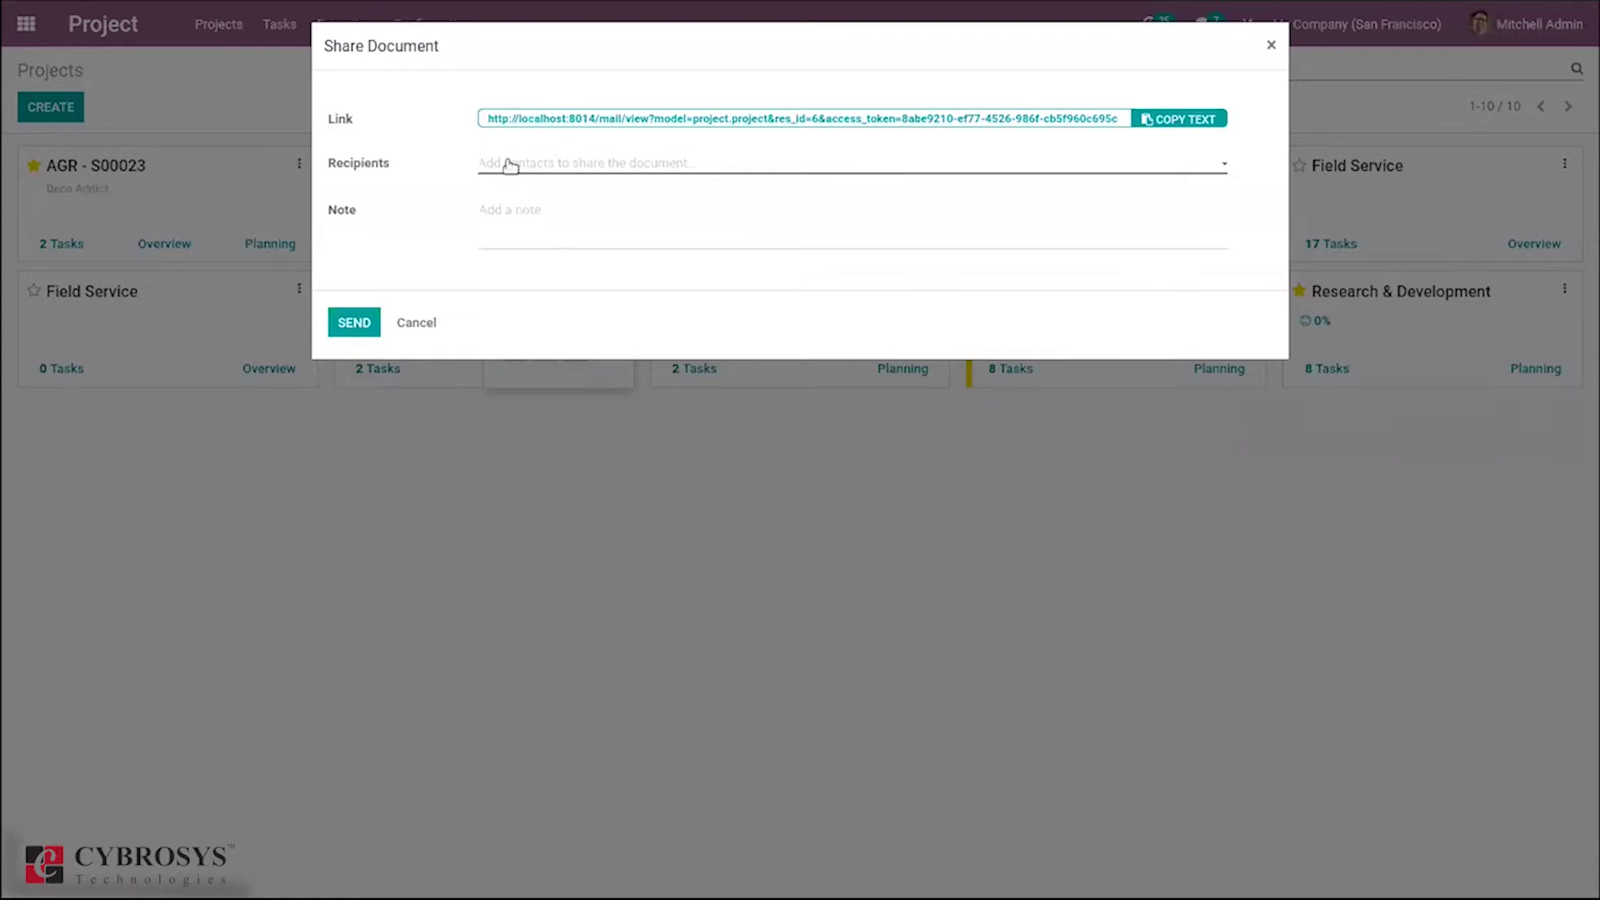
{"action": "left_click", "coordinate": [510, 165]}
{"action": "left_click", "coordinate": [550, 198]}
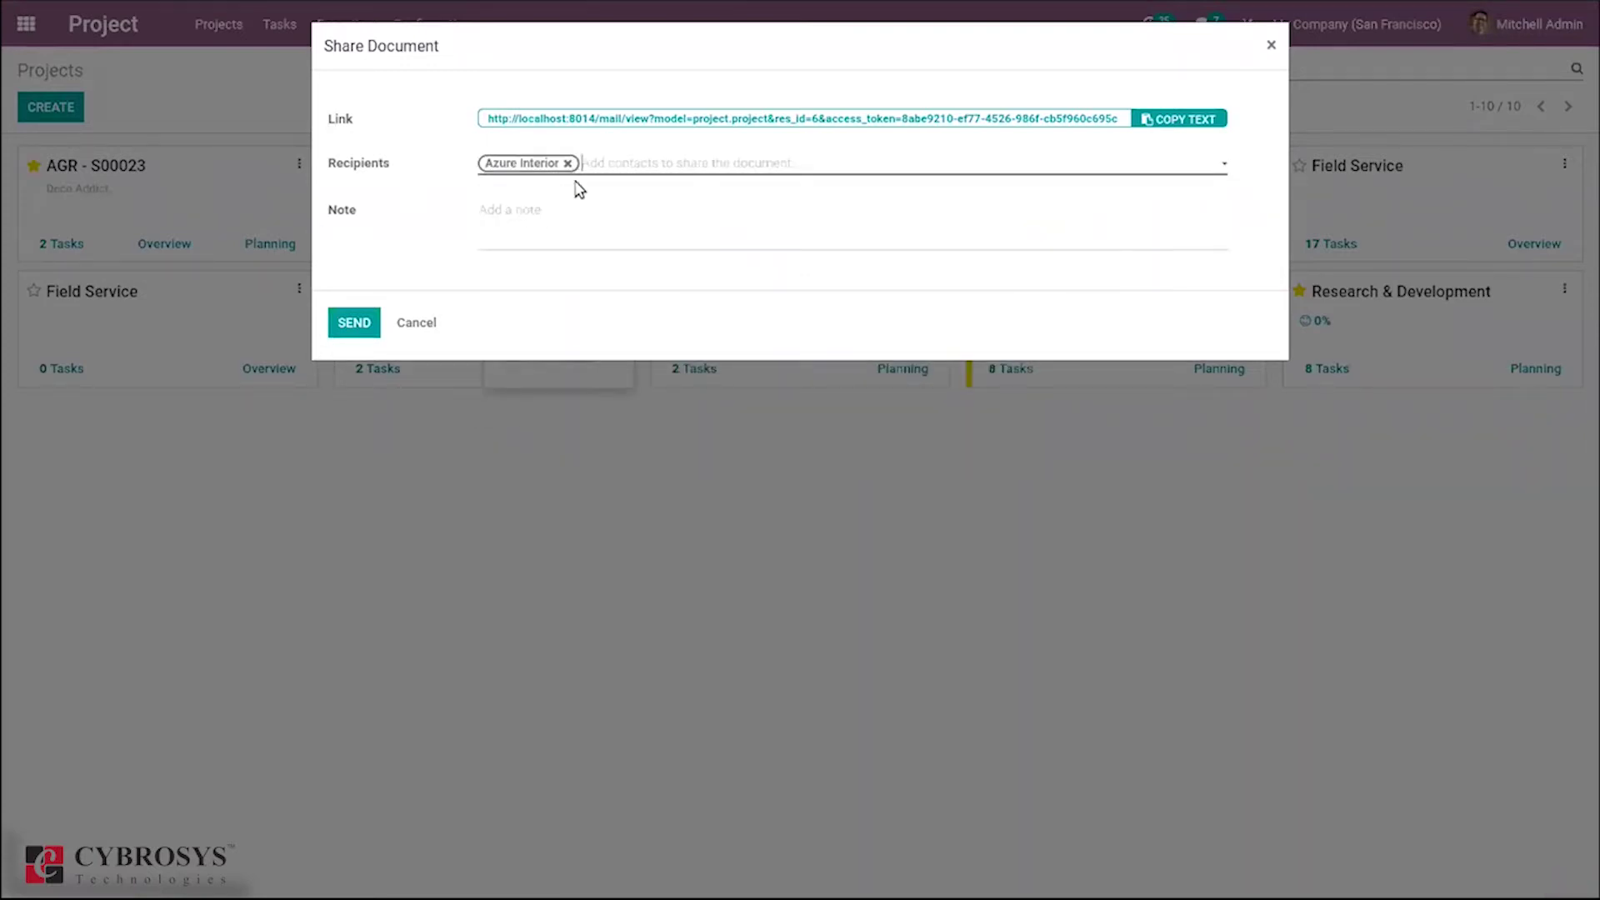
{"action": "left_click", "coordinate": [597, 164]}
{"action": "left_click", "coordinate": [646, 265]}
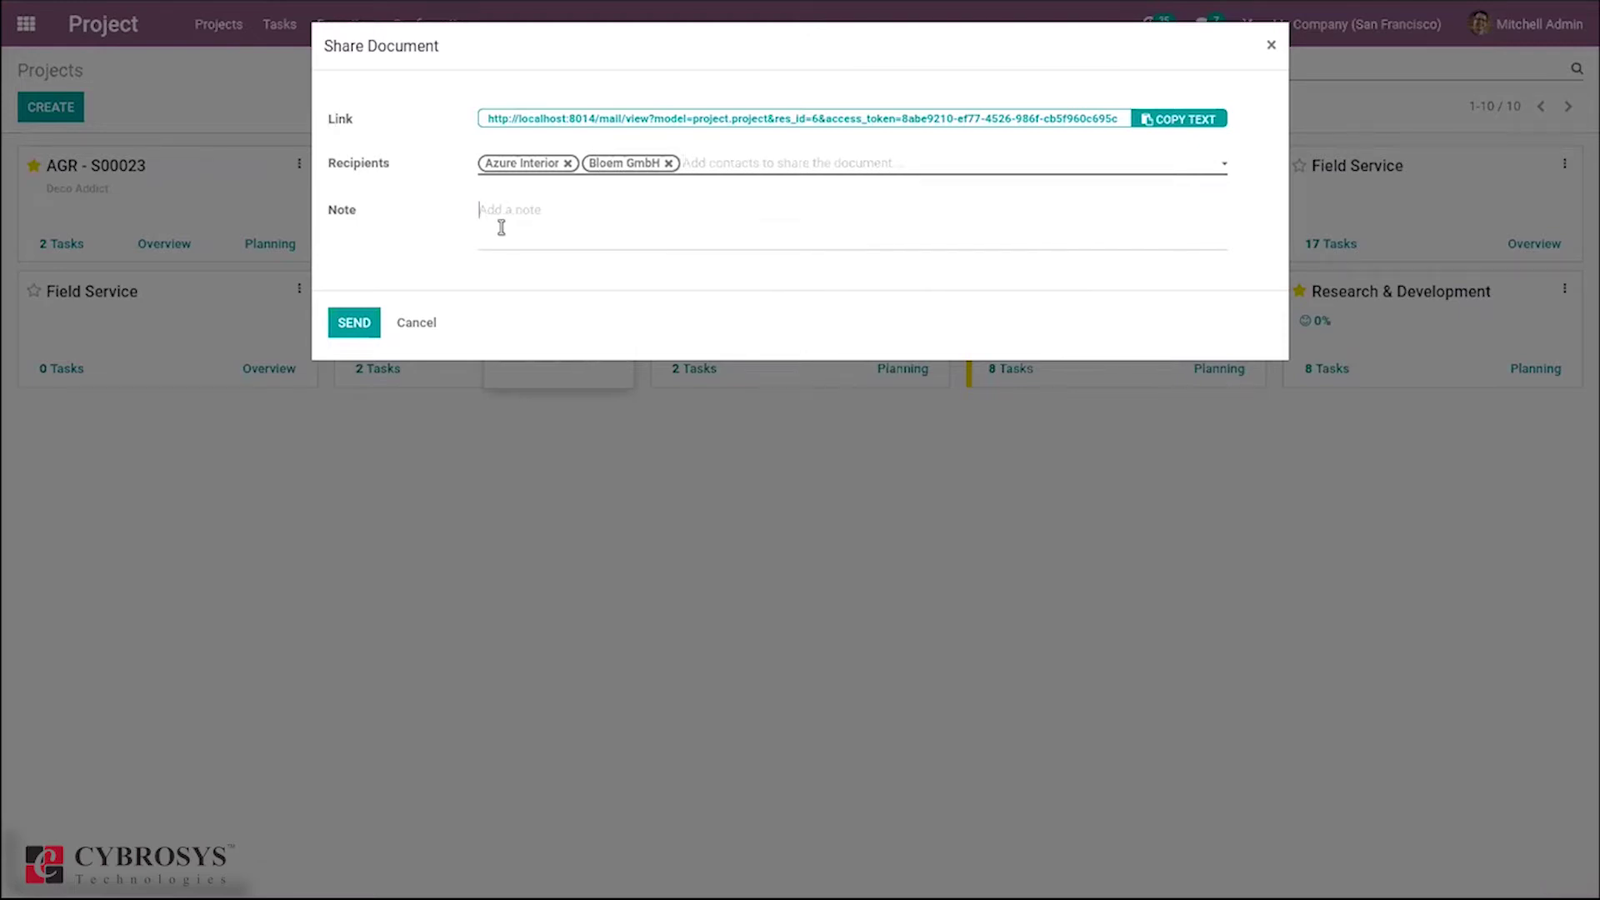
{"action": "left_click", "coordinate": [353, 323]}
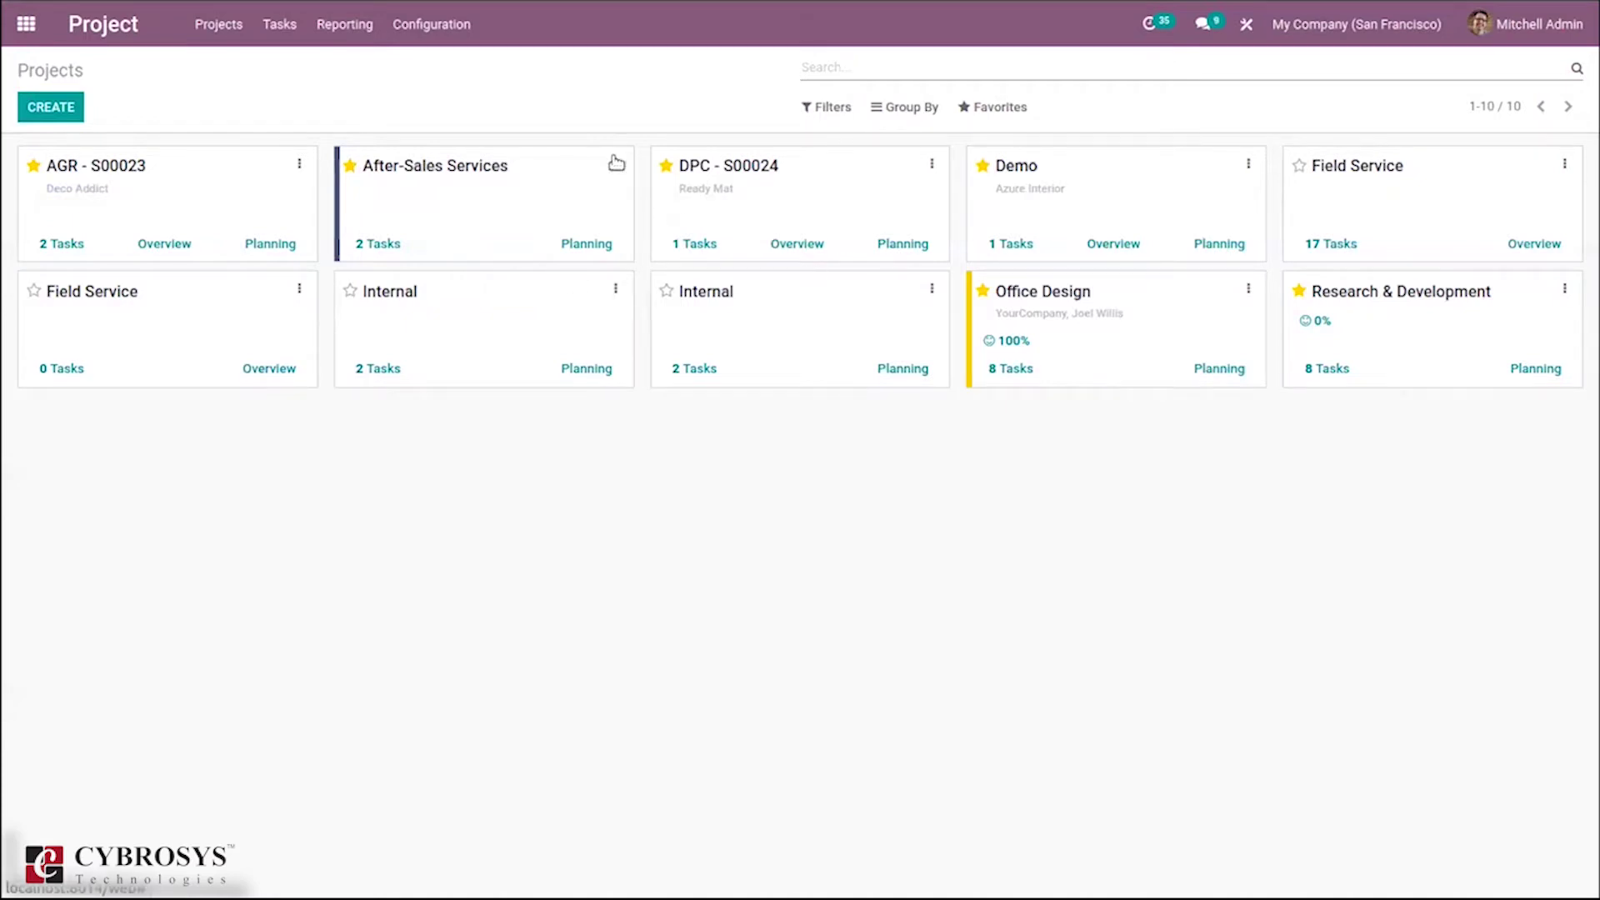
Step: Set the card colour of the DPC - S00024 project to light blue
{"action": "left_click", "coordinate": [932, 163]}
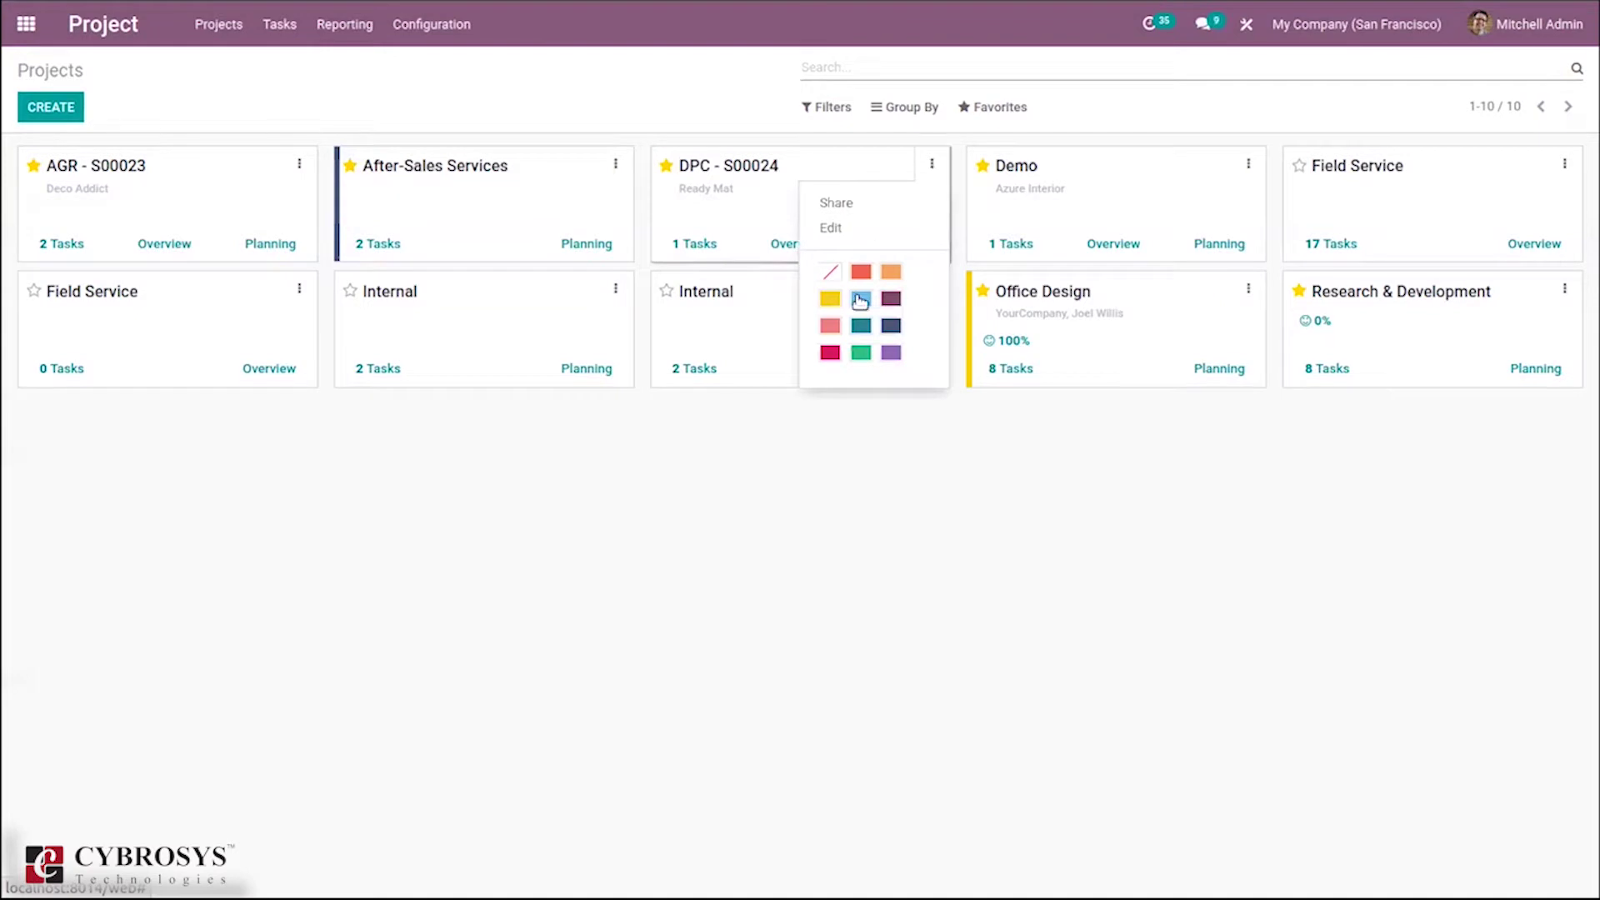
{"action": "left_click", "coordinate": [860, 300]}
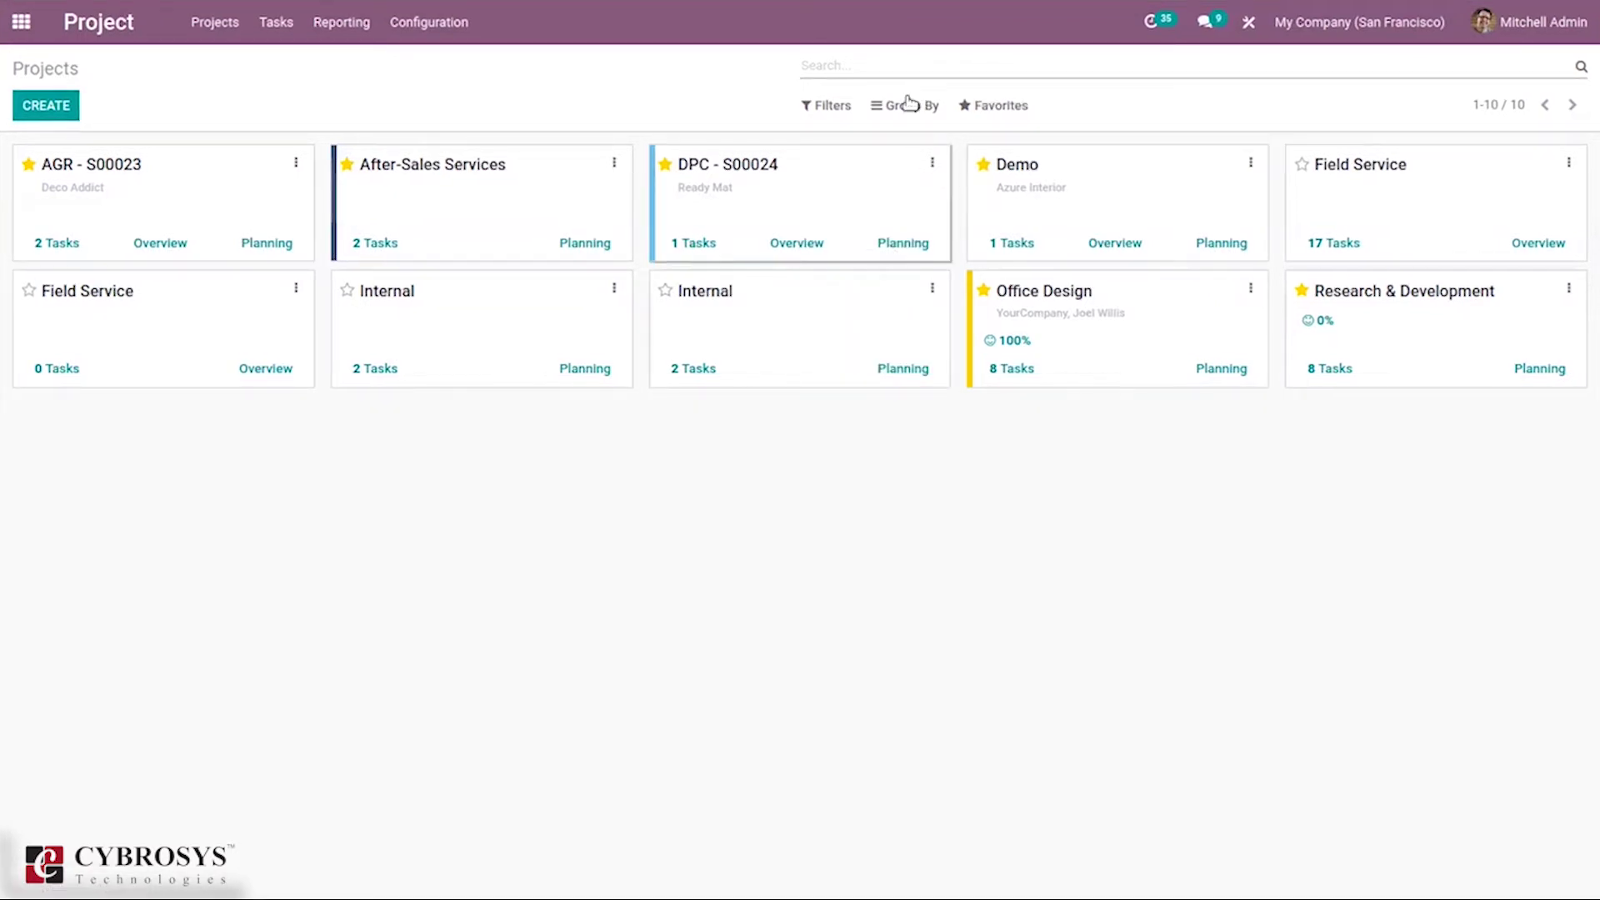
Step: Examine the filter, grouping and favorites options of the projects overview, and the card options of the AGR - S00023 project
{"action": "left_click", "coordinate": [818, 105]}
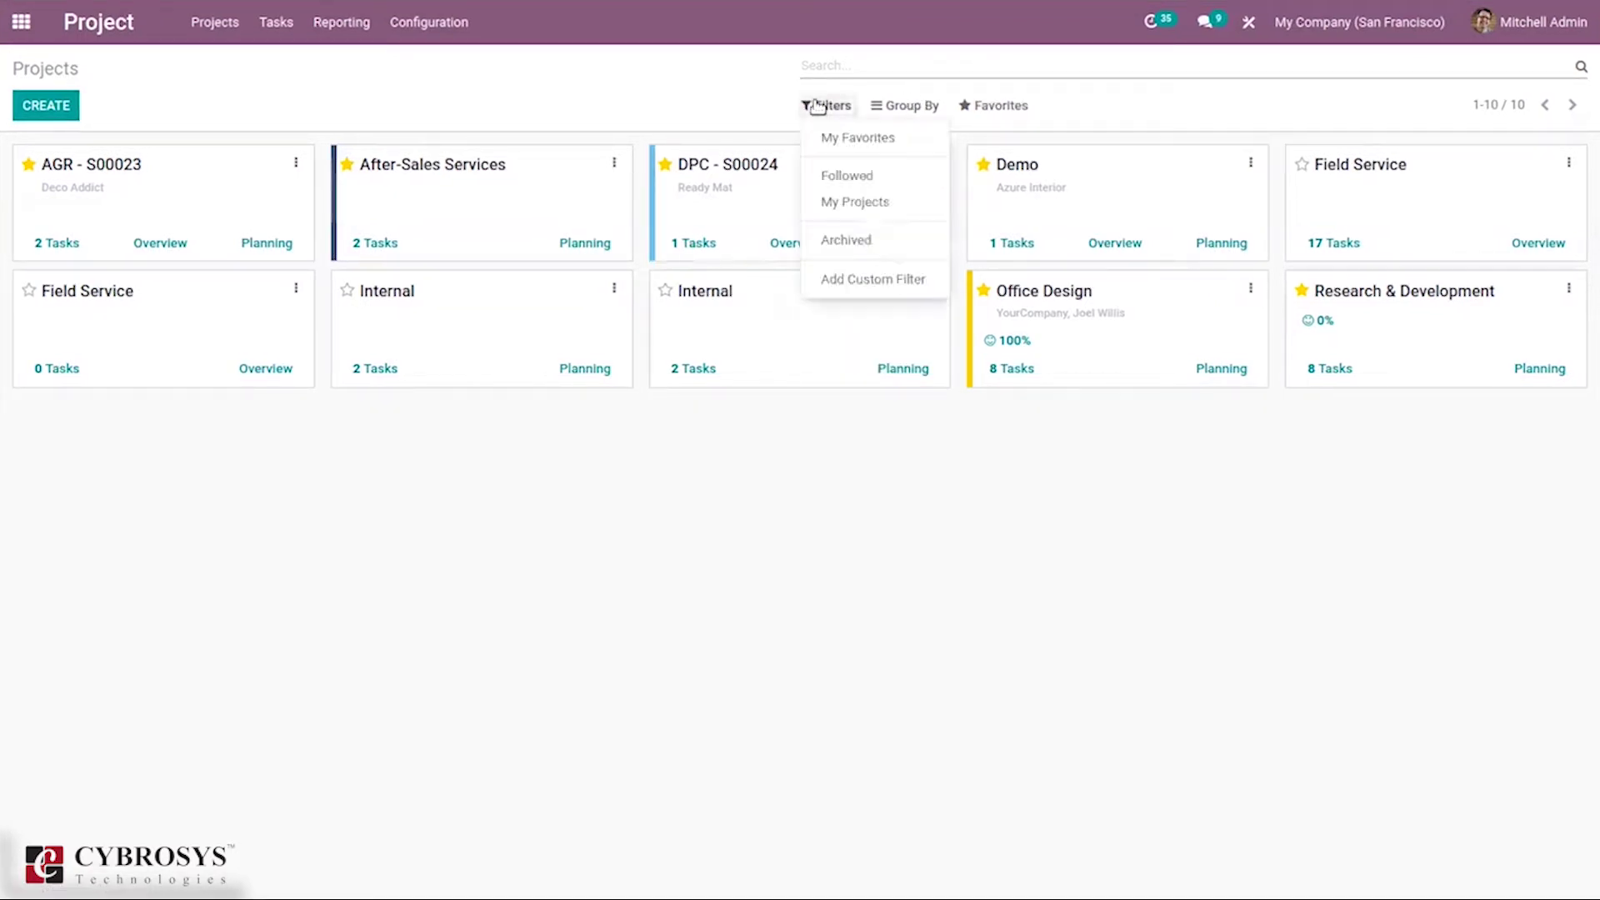
{"action": "left_click", "coordinate": [842, 139]}
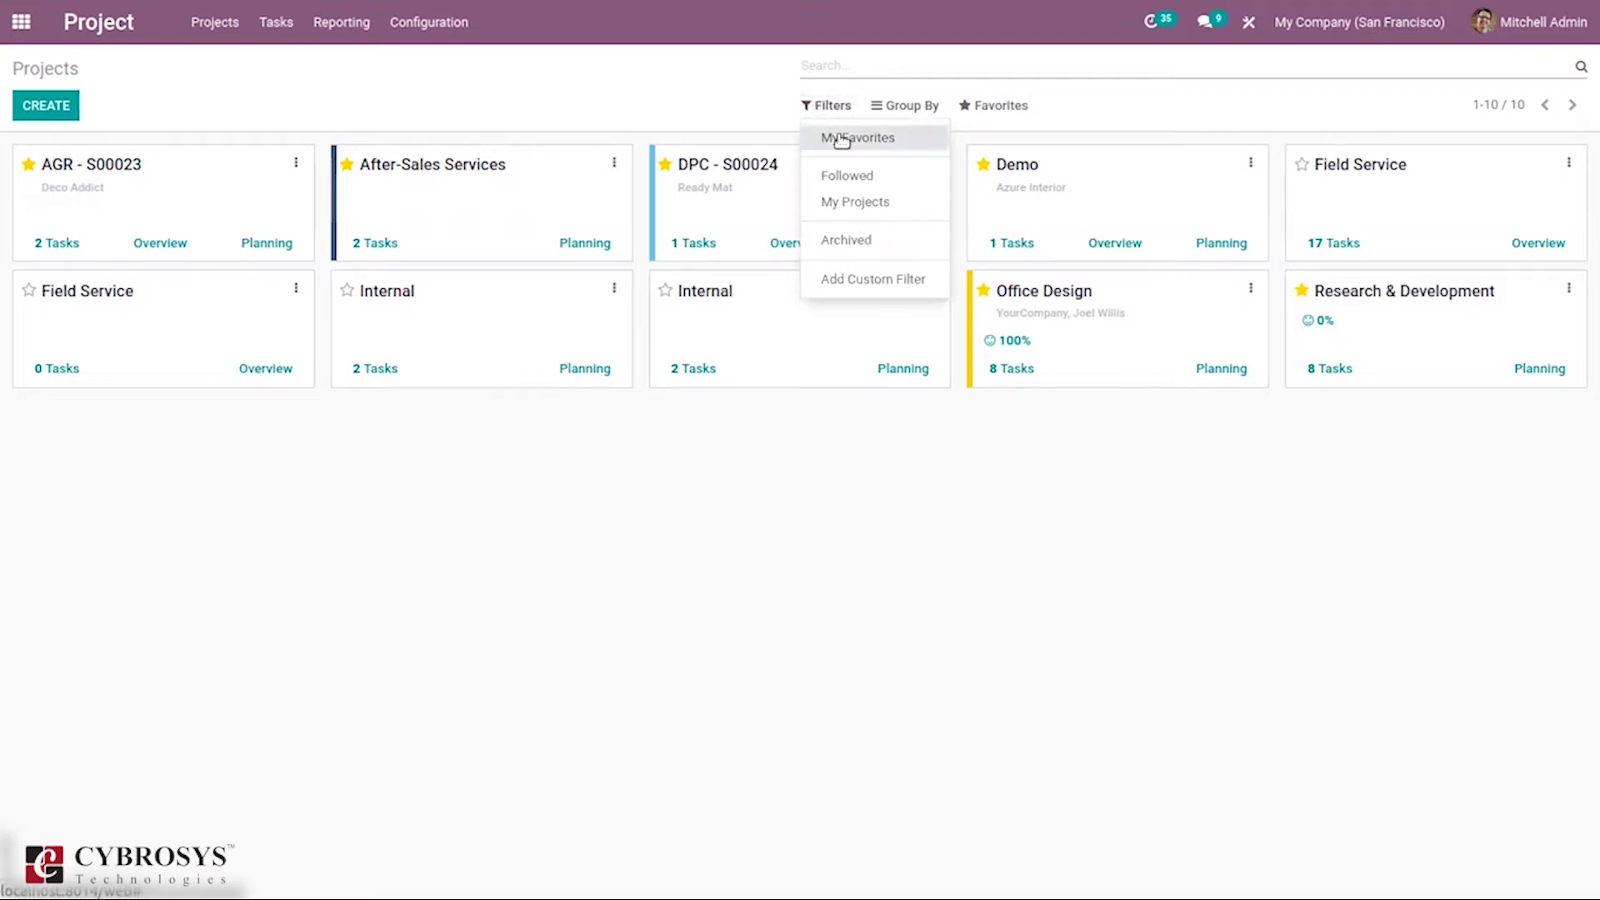
{"action": "left_click", "coordinate": [838, 137]}
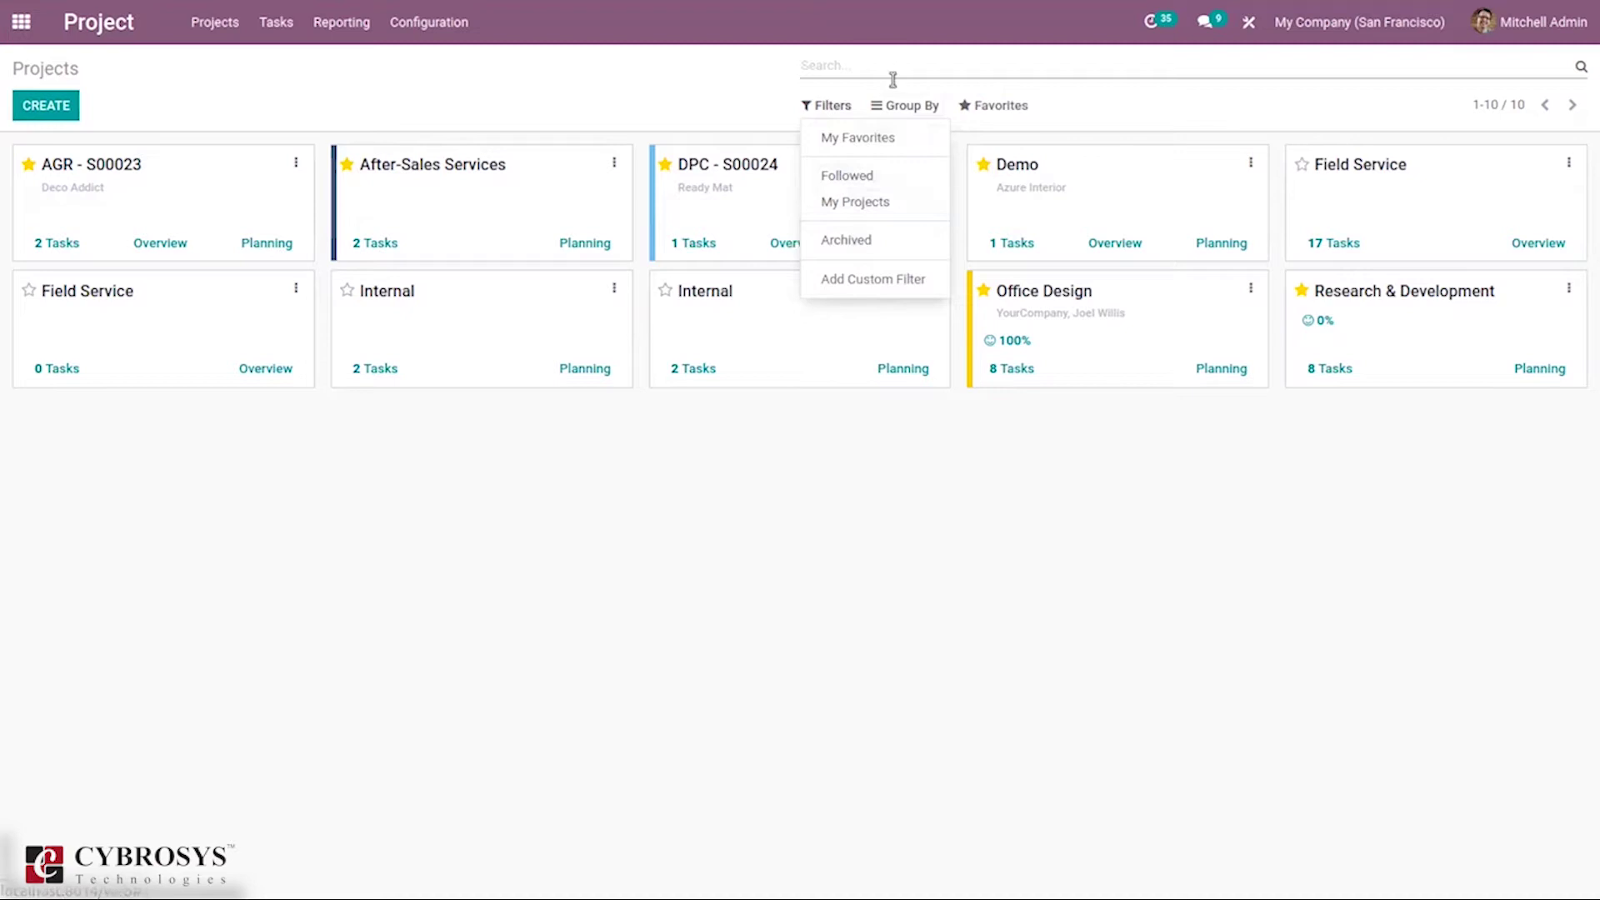
{"action": "left_click", "coordinate": [907, 105]}
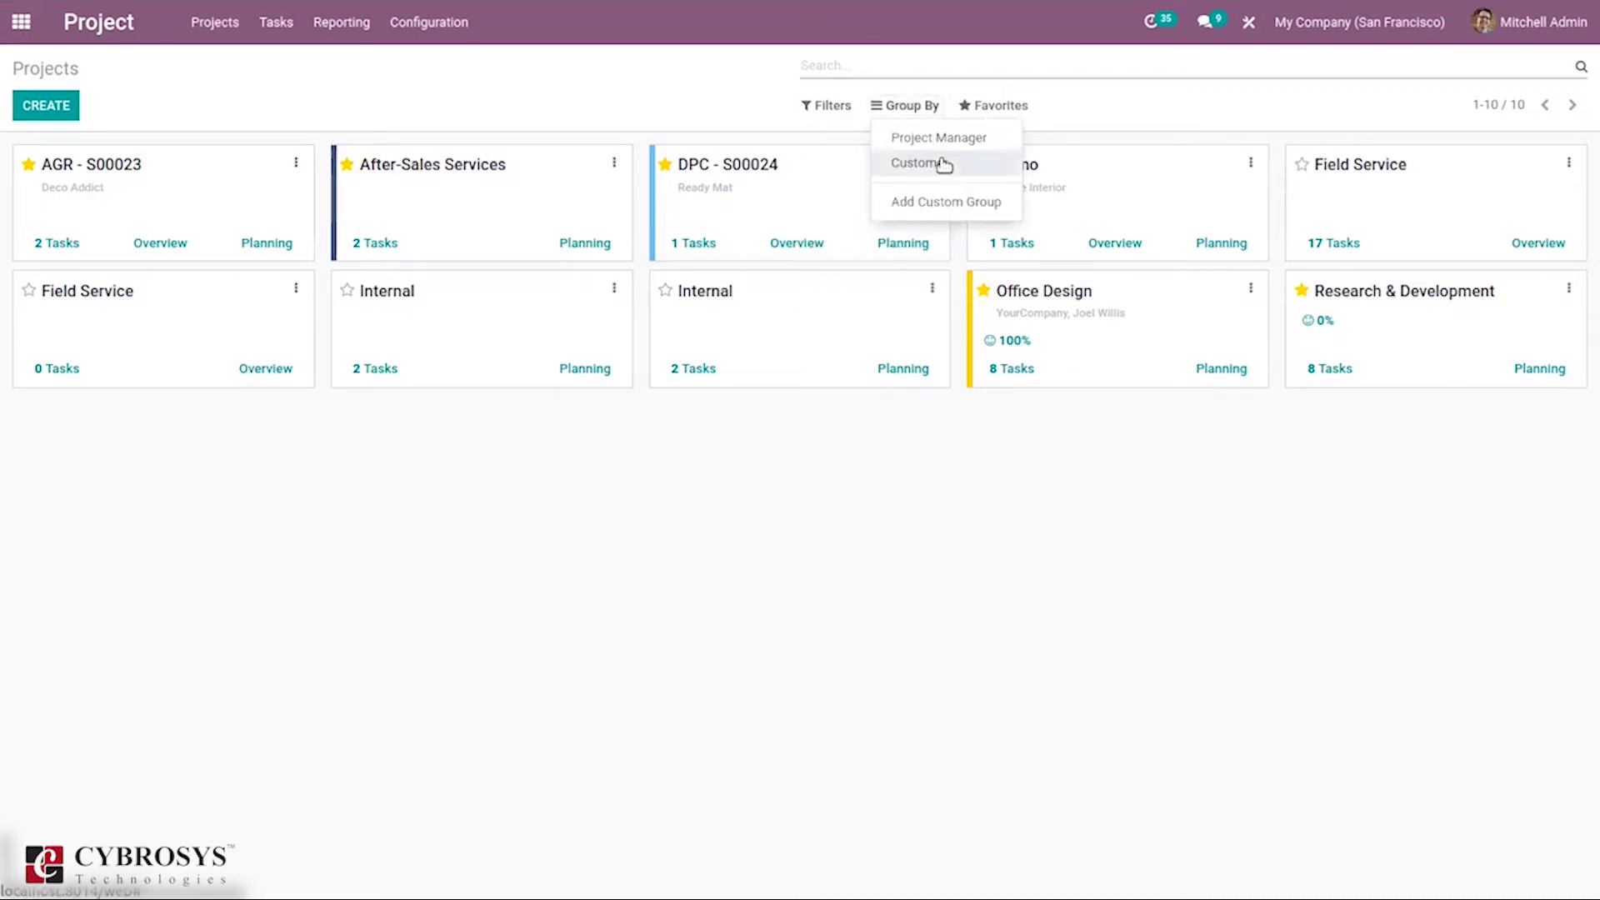
{"action": "left_click", "coordinate": [998, 103]}
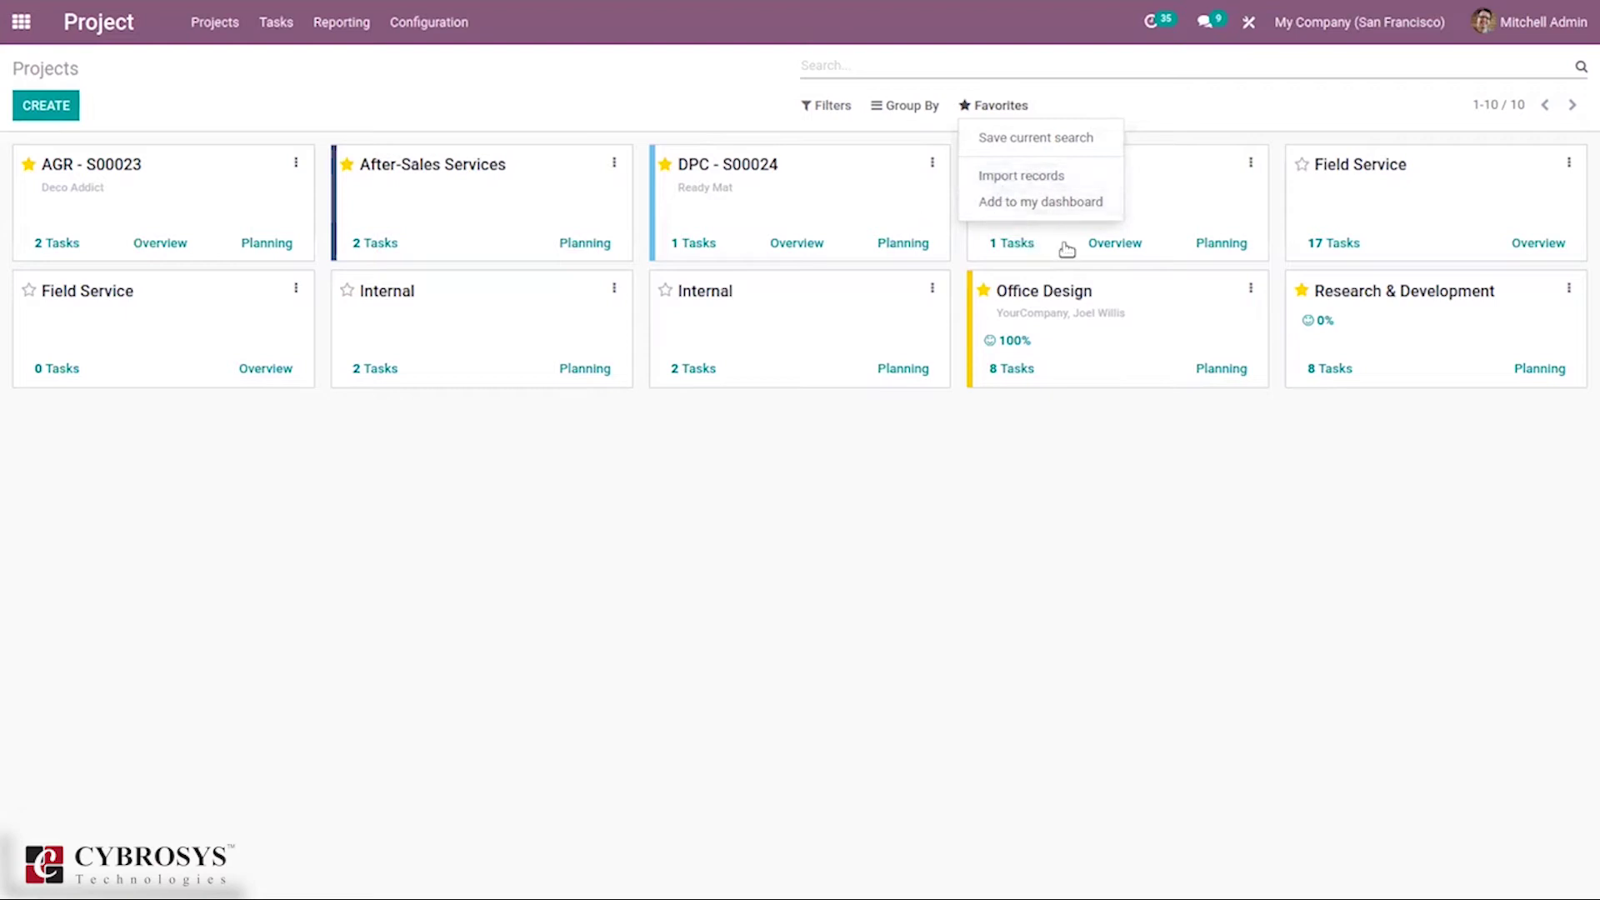
{"action": "left_click", "coordinate": [882, 471]}
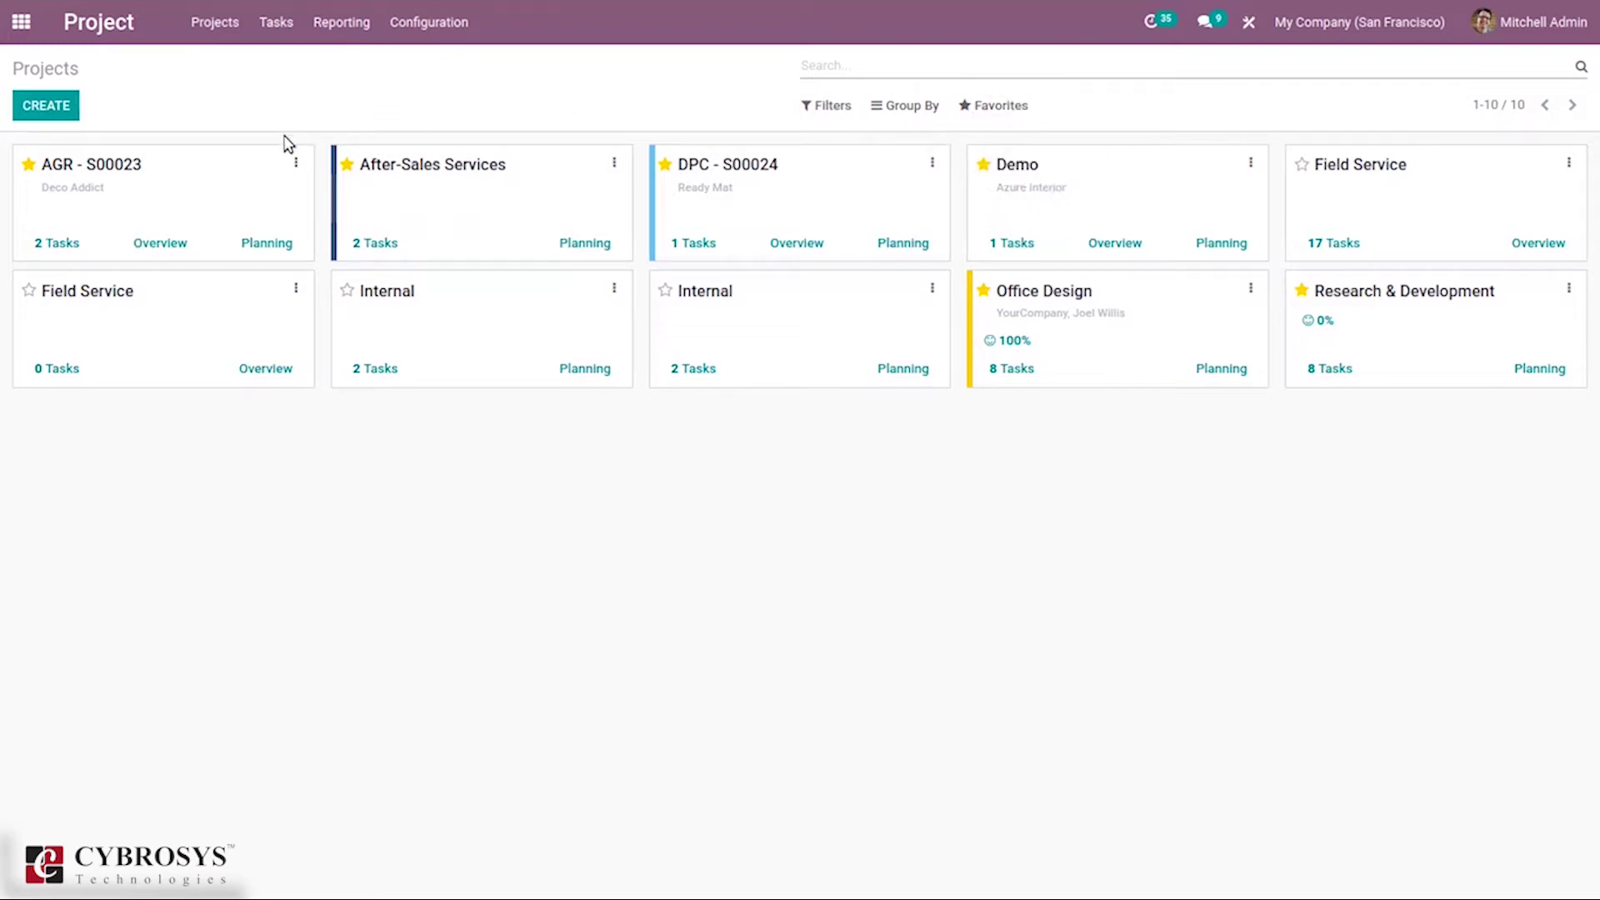
{"action": "left_click", "coordinate": [296, 162]}
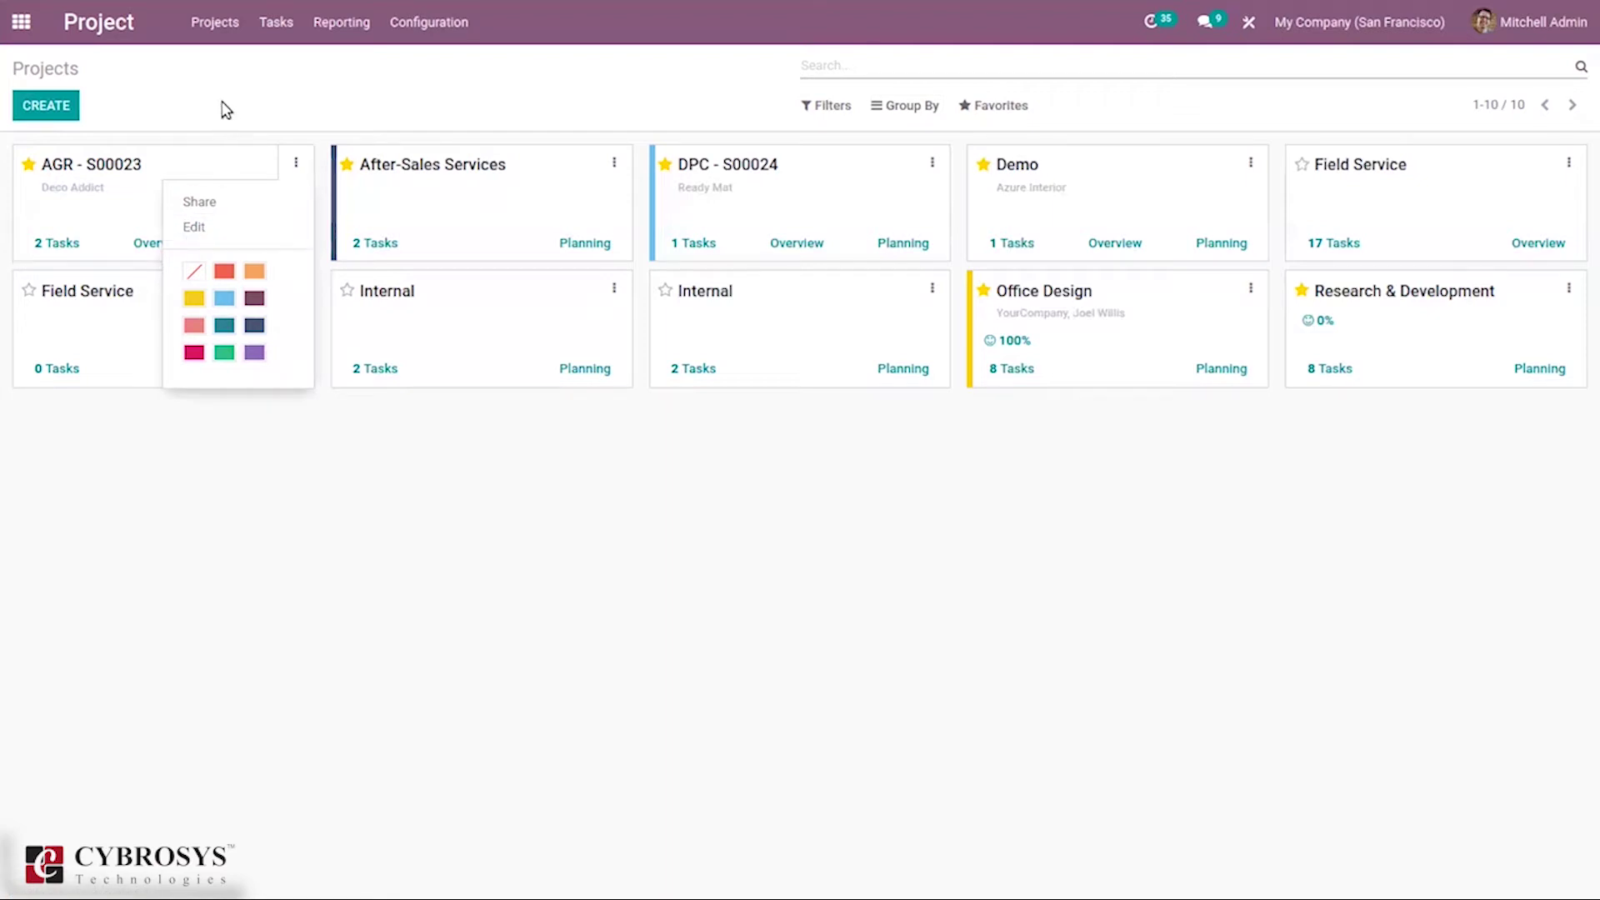
{"action": "left_click", "coordinate": [298, 162]}
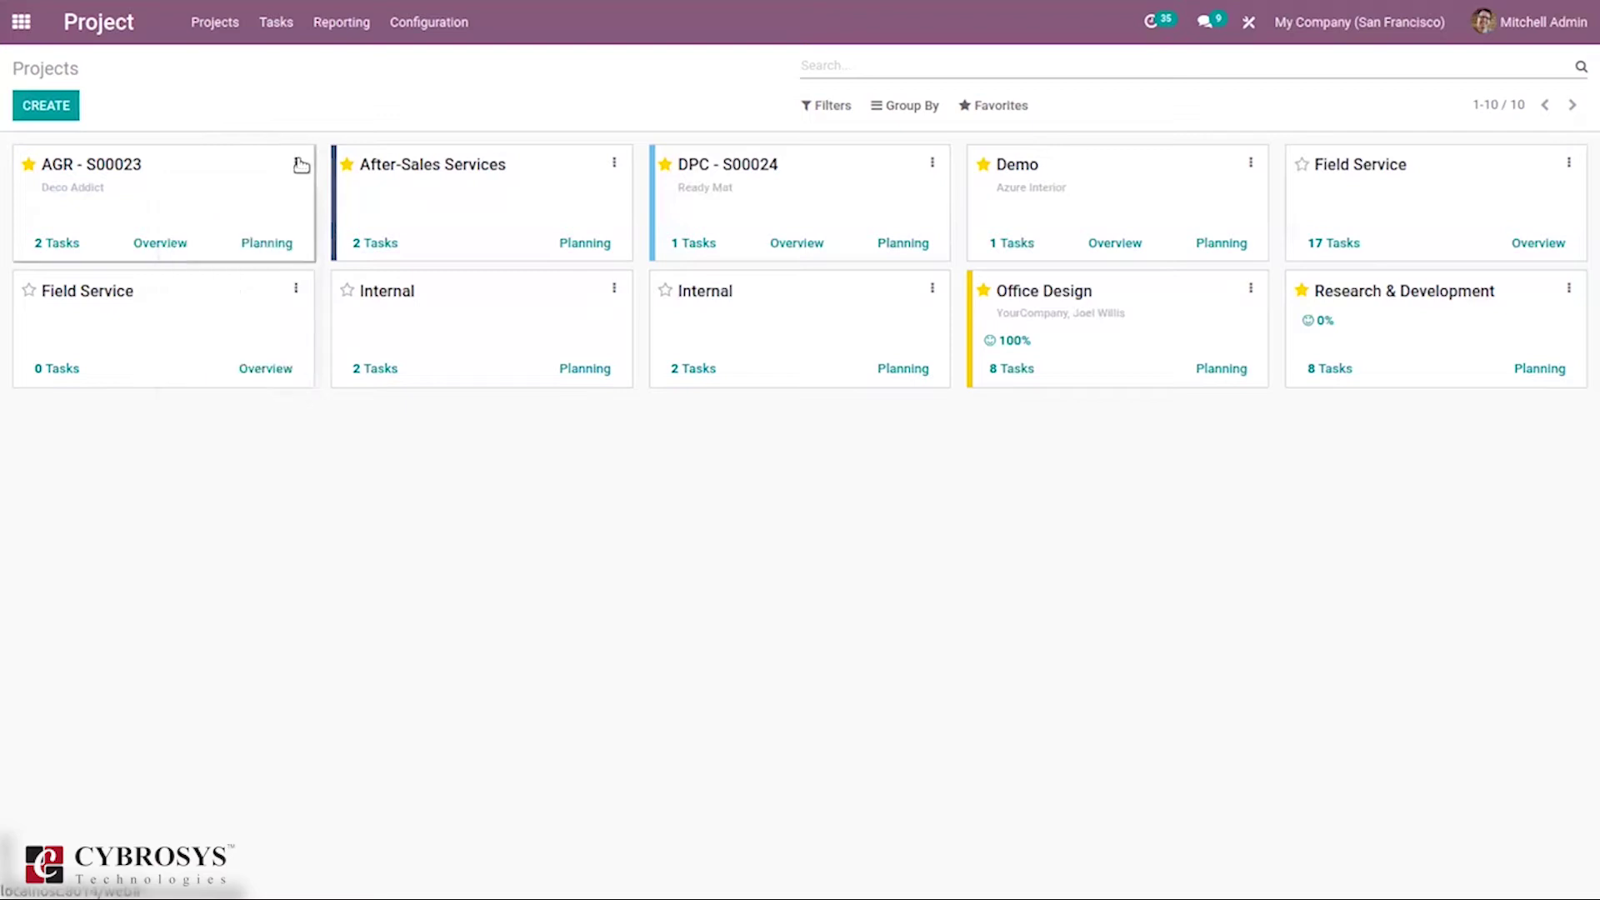
Step: Review the configuration list of projects and the Project settings for task and time management
{"action": "left_click", "coordinate": [413, 22]}
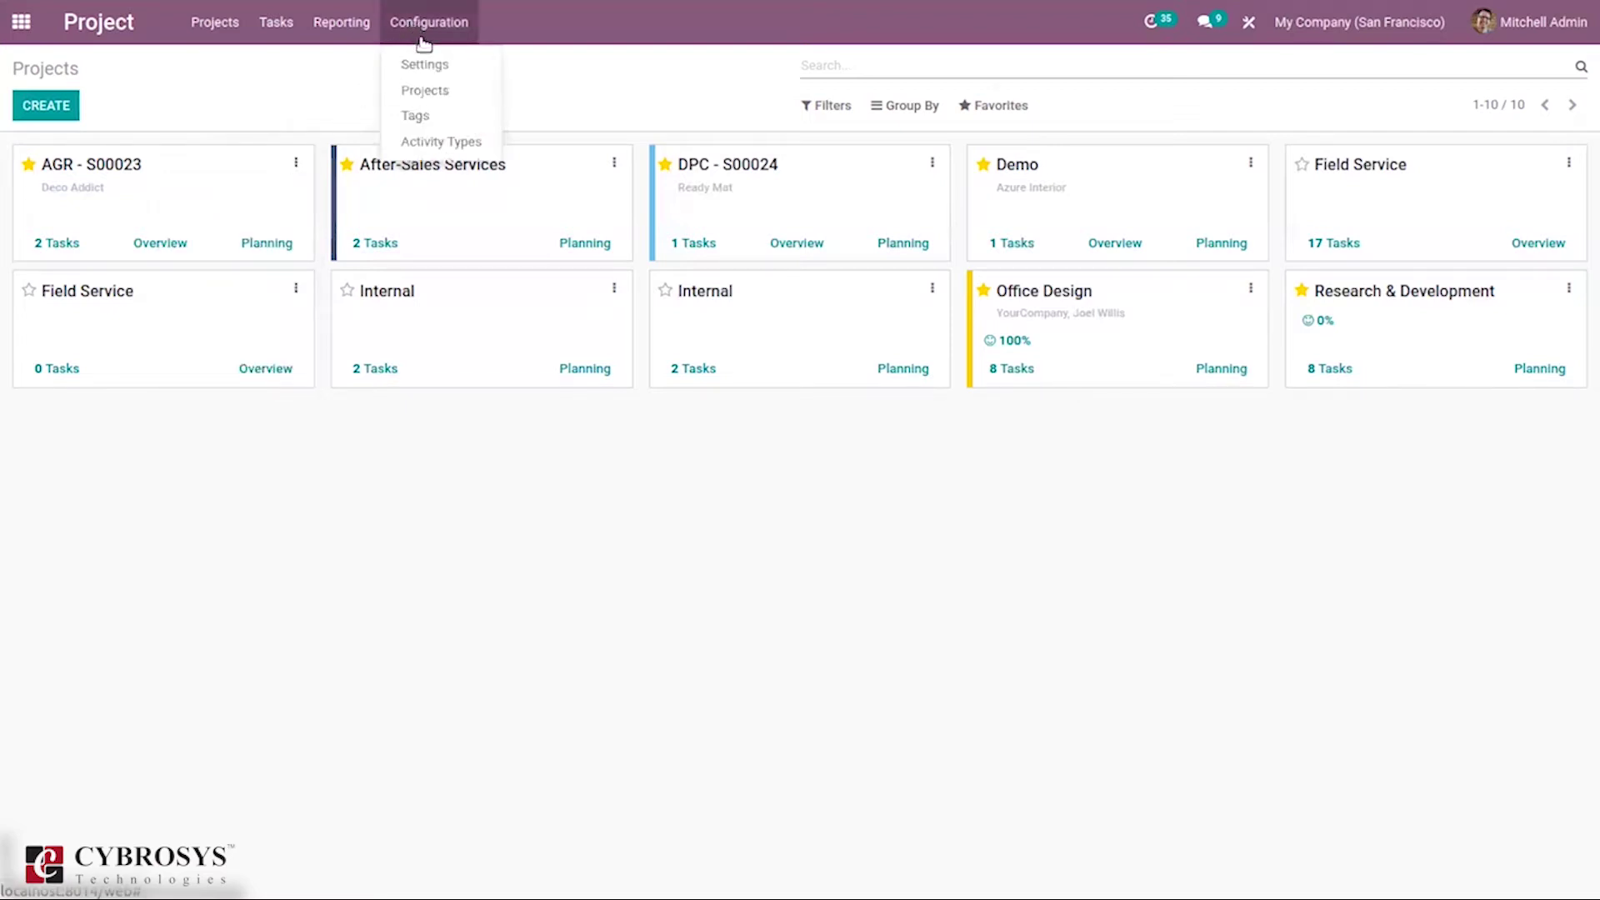
{"action": "left_click", "coordinate": [436, 100]}
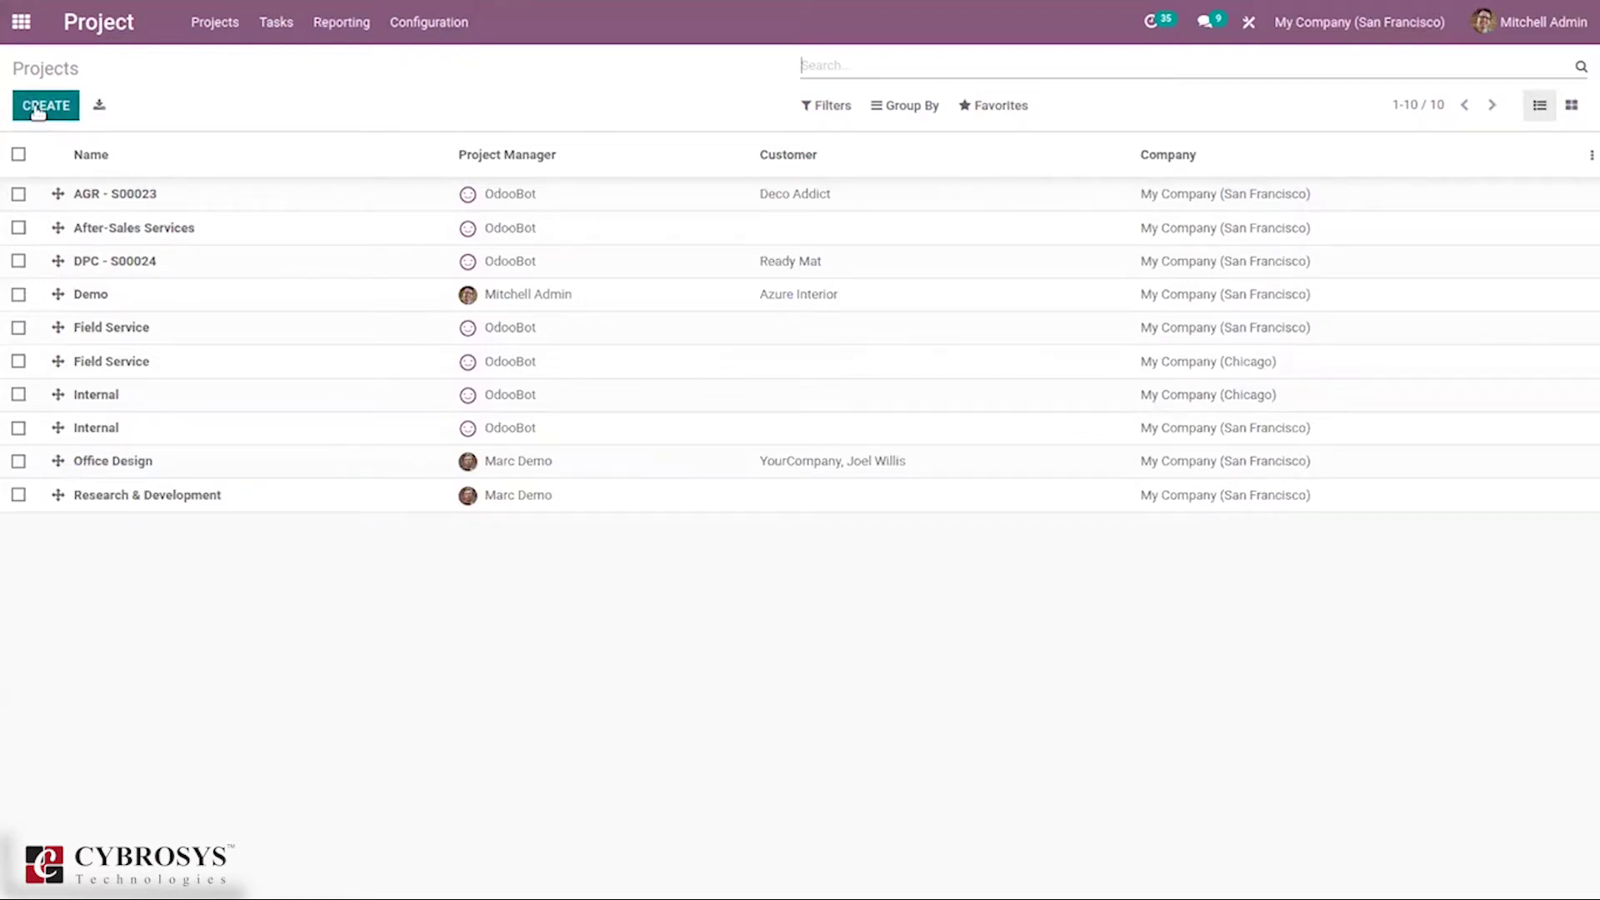
{"action": "left_click", "coordinate": [215, 25]}
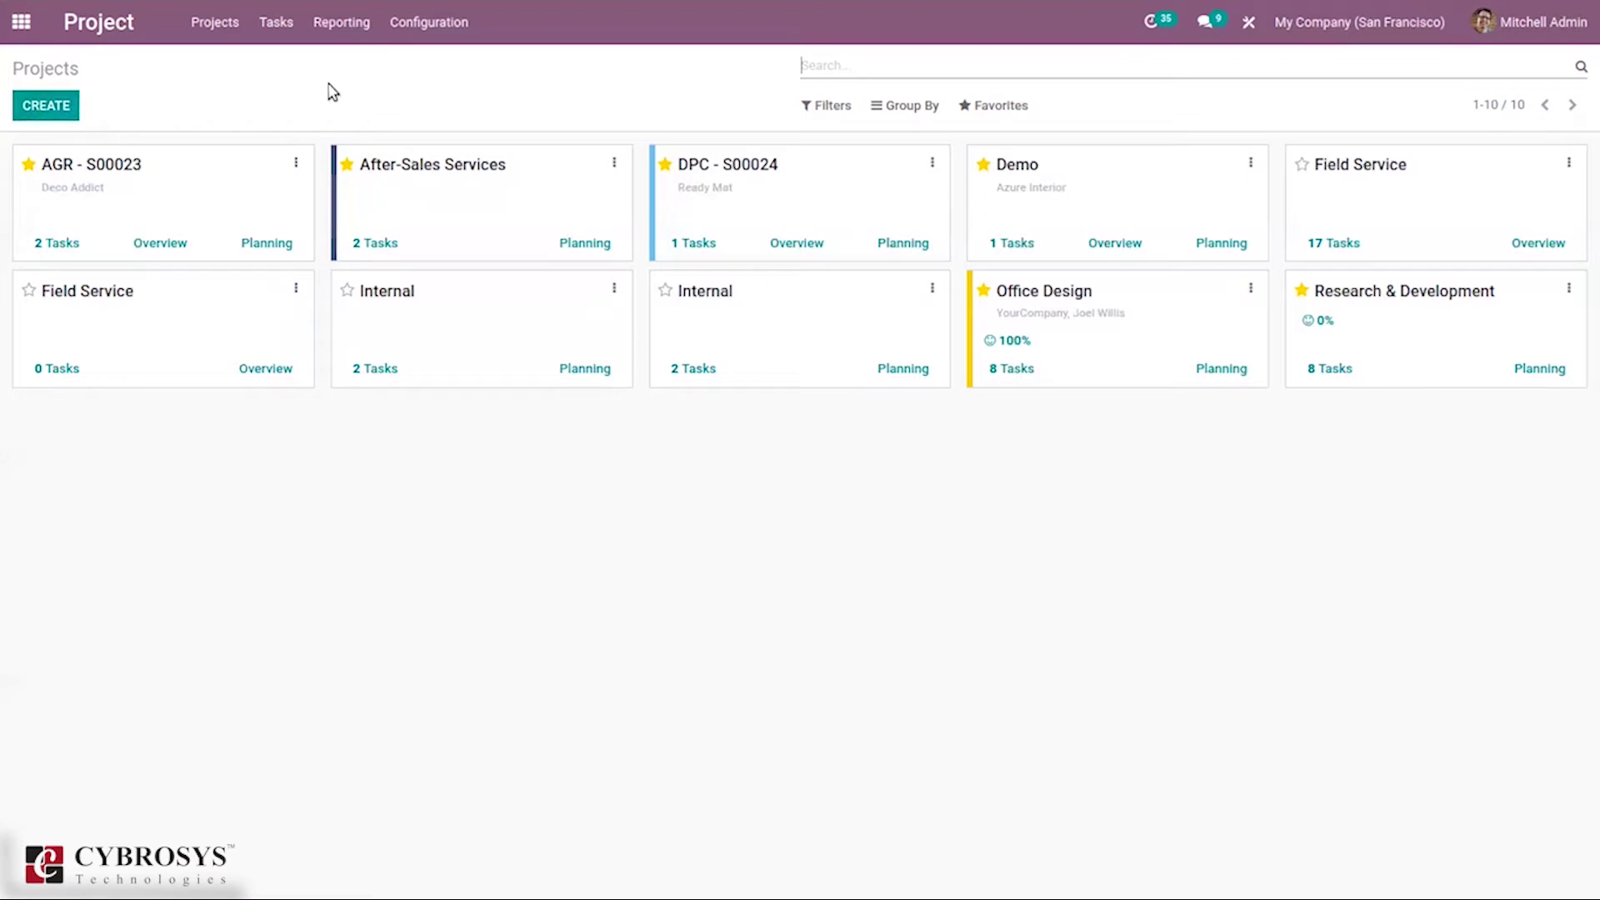
{"action": "left_click", "coordinate": [411, 19]}
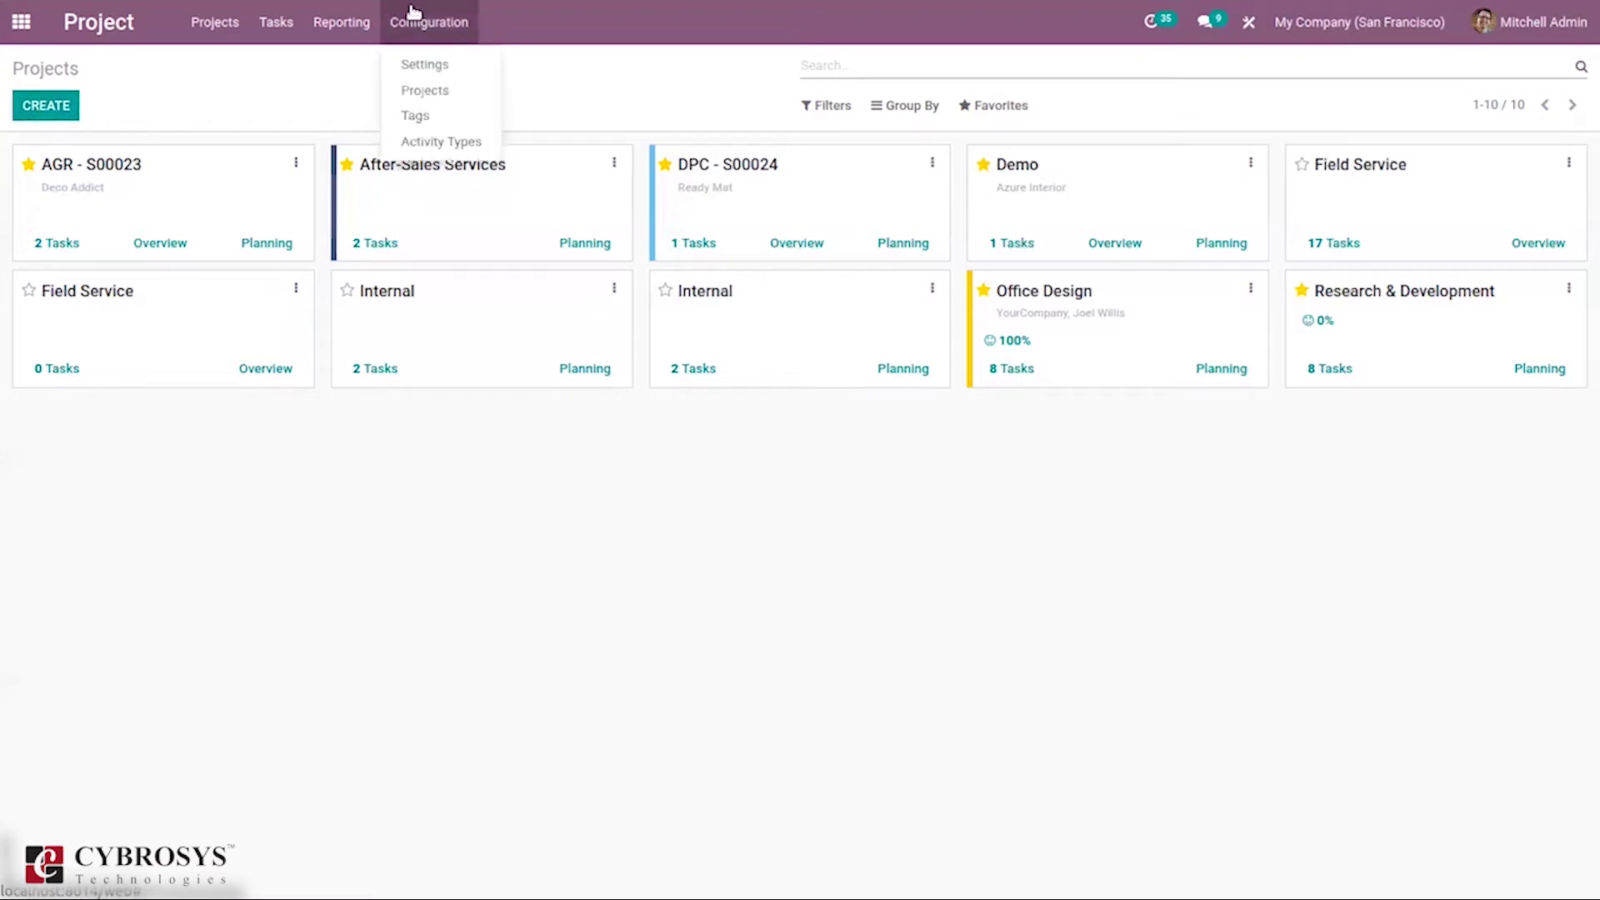
{"action": "left_click", "coordinate": [463, 63]}
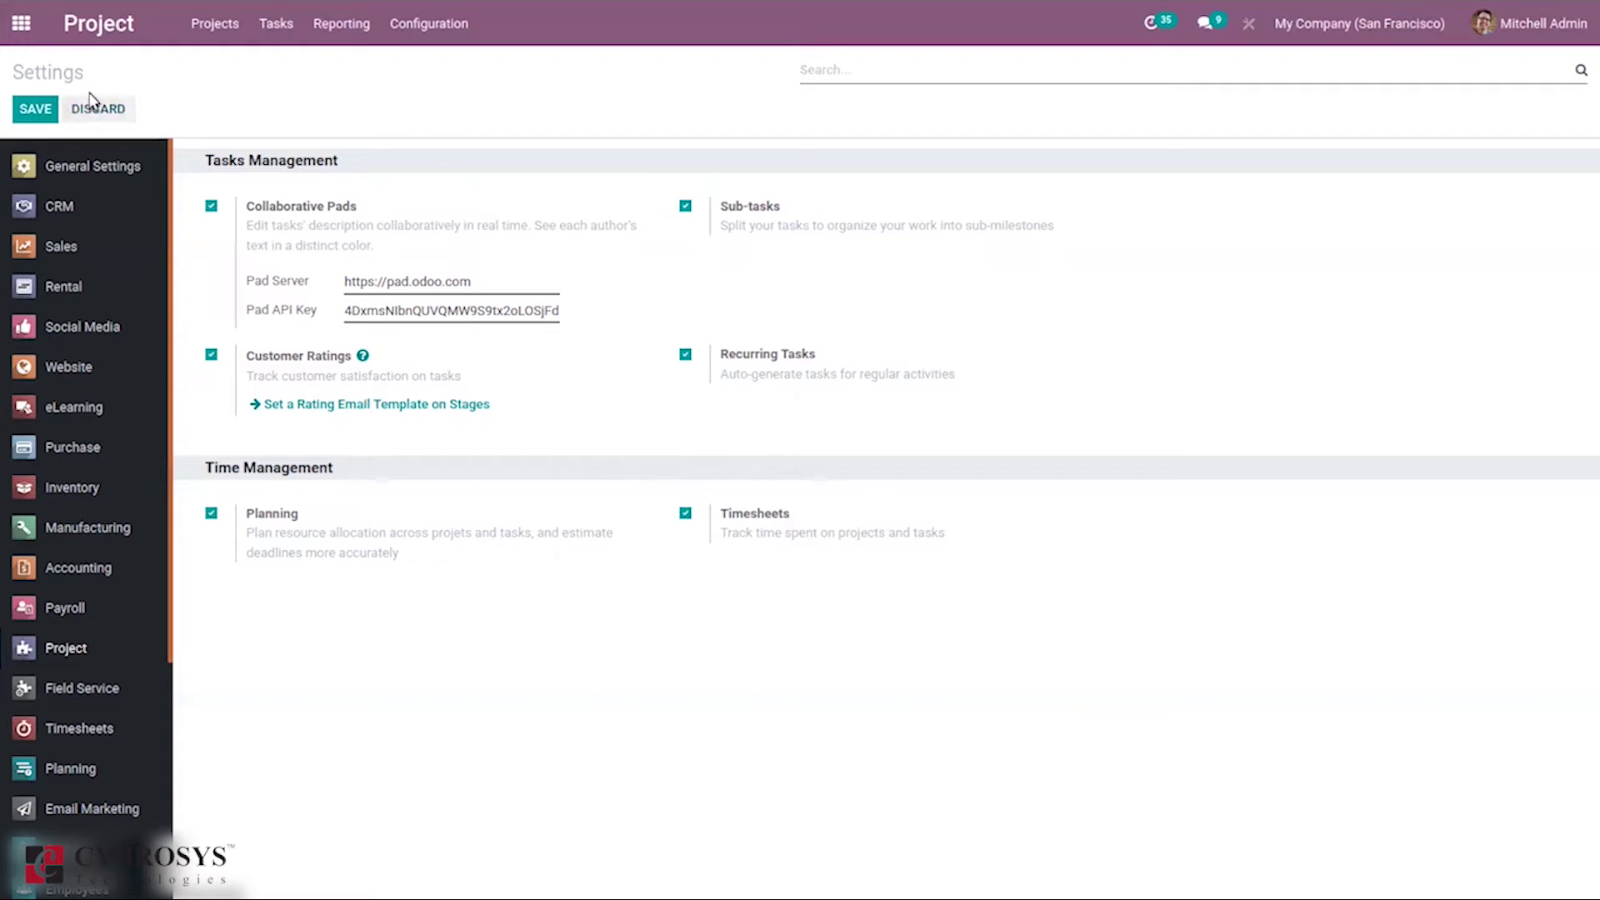
Step: View the project tags and start a new blank tag line
{"action": "left_click", "coordinate": [403, 28]}
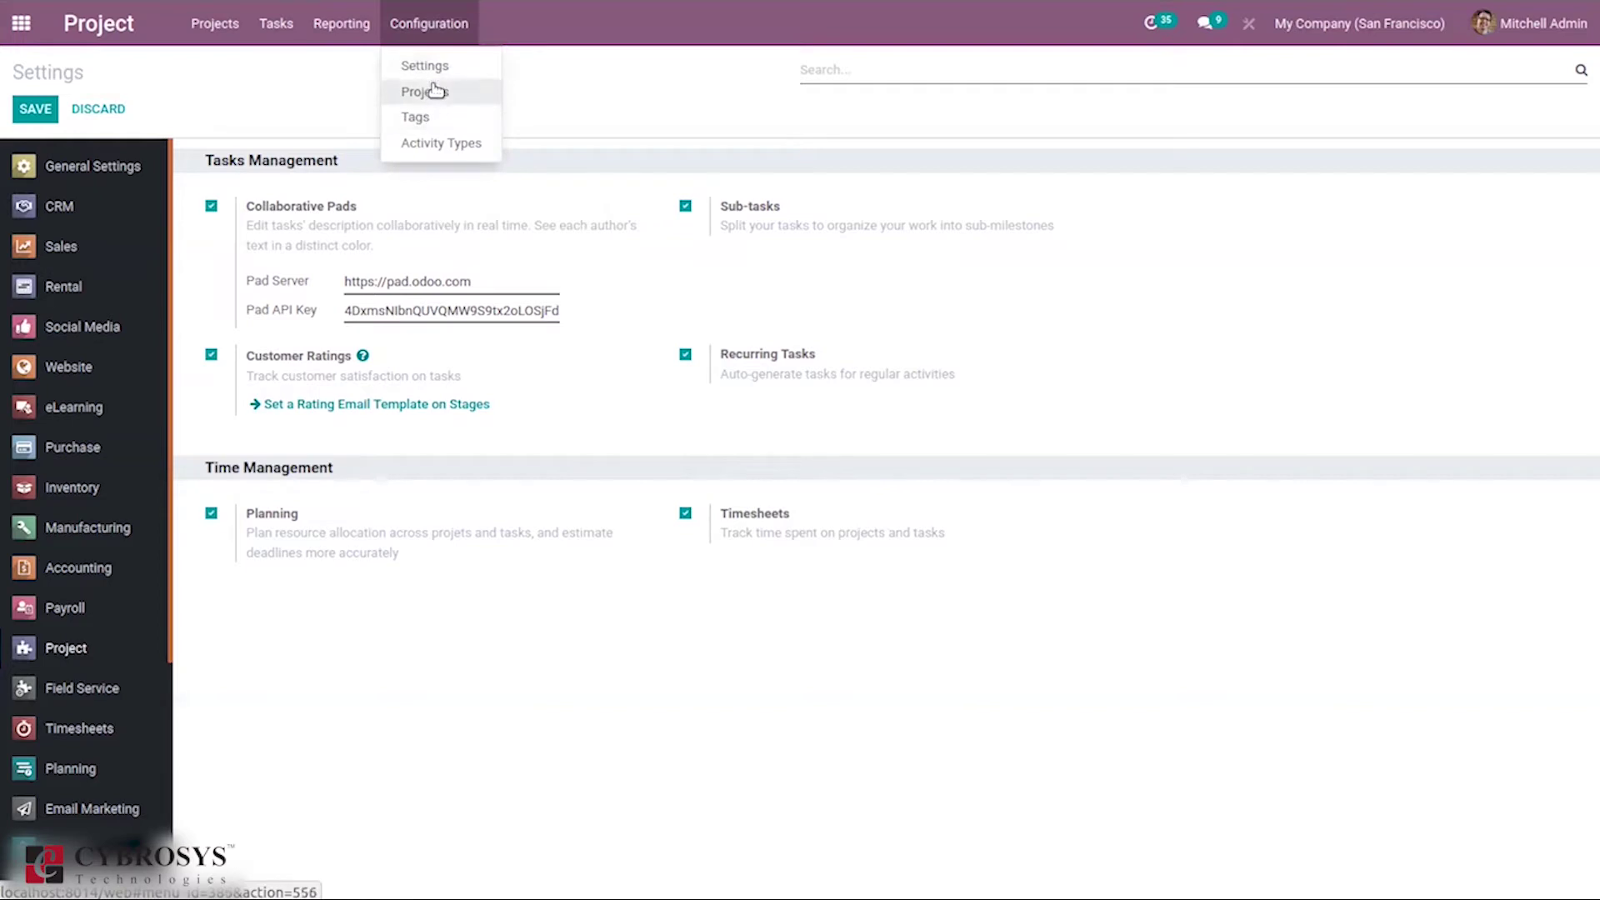
{"action": "left_click", "coordinate": [422, 117]}
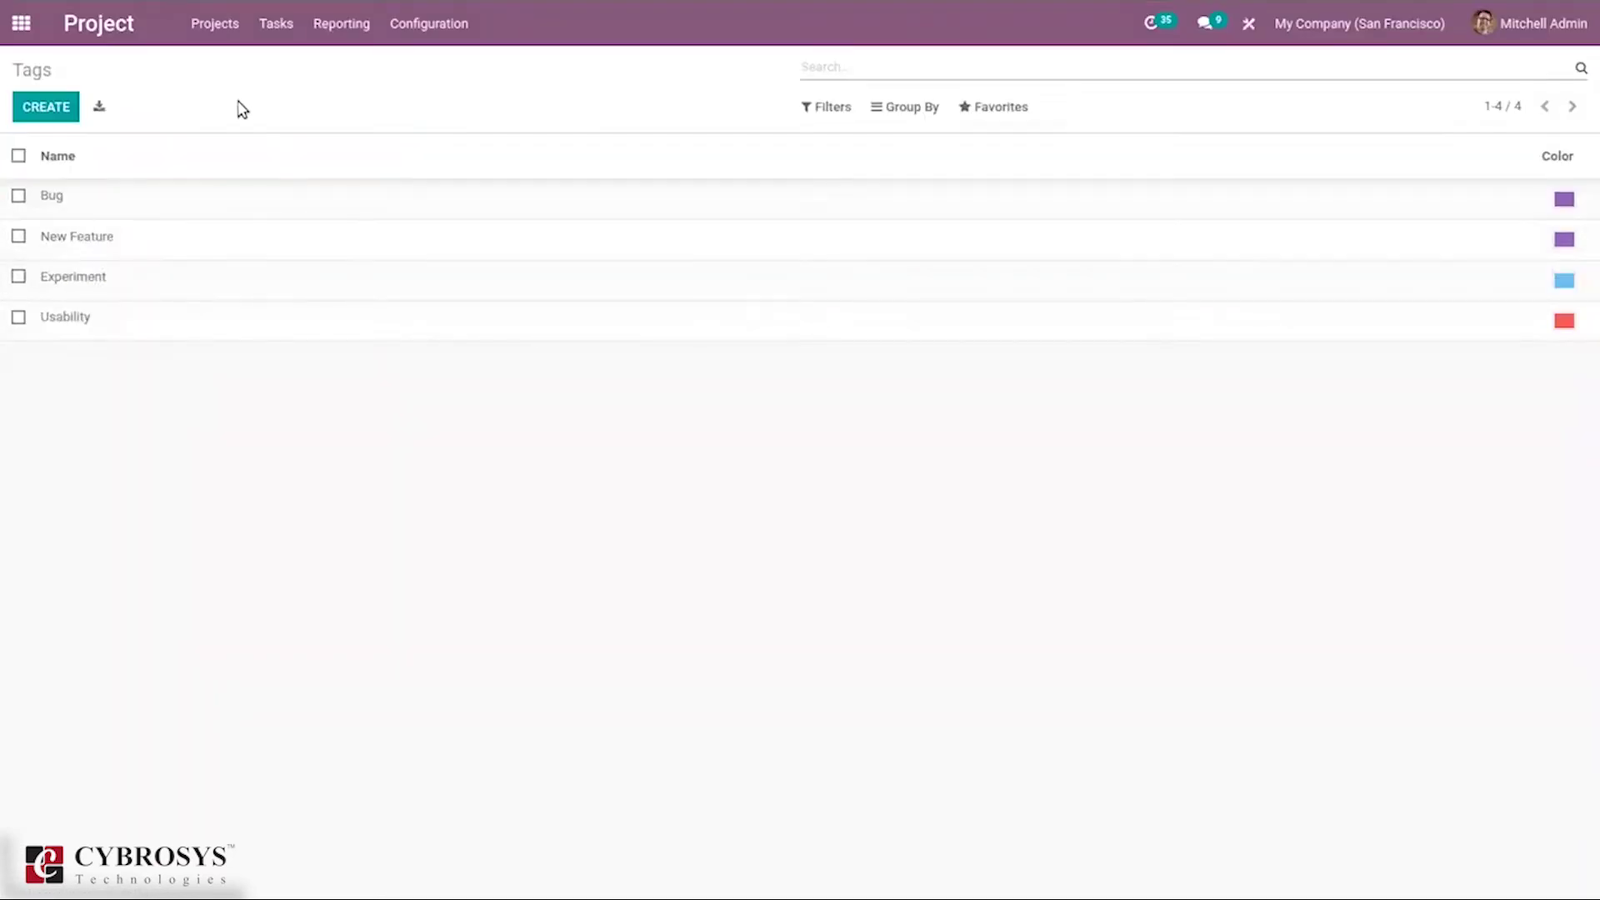
{"action": "left_click", "coordinate": [23, 106]}
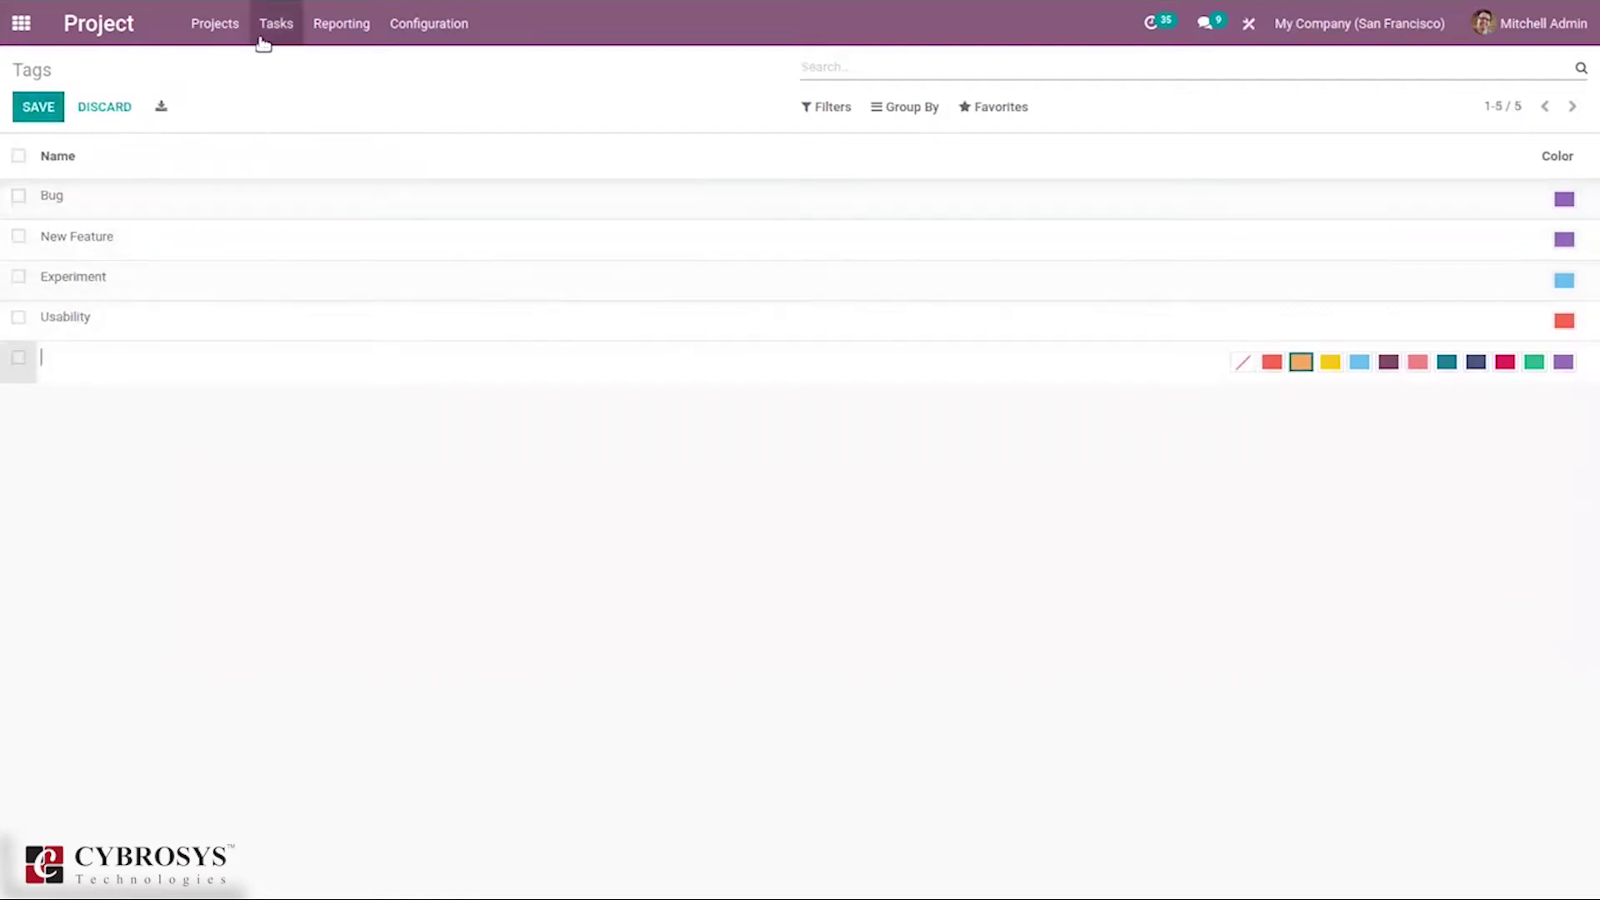
Step: Examine the activity types list and the details of the To Do activity type
{"action": "left_click", "coordinate": [439, 34]}
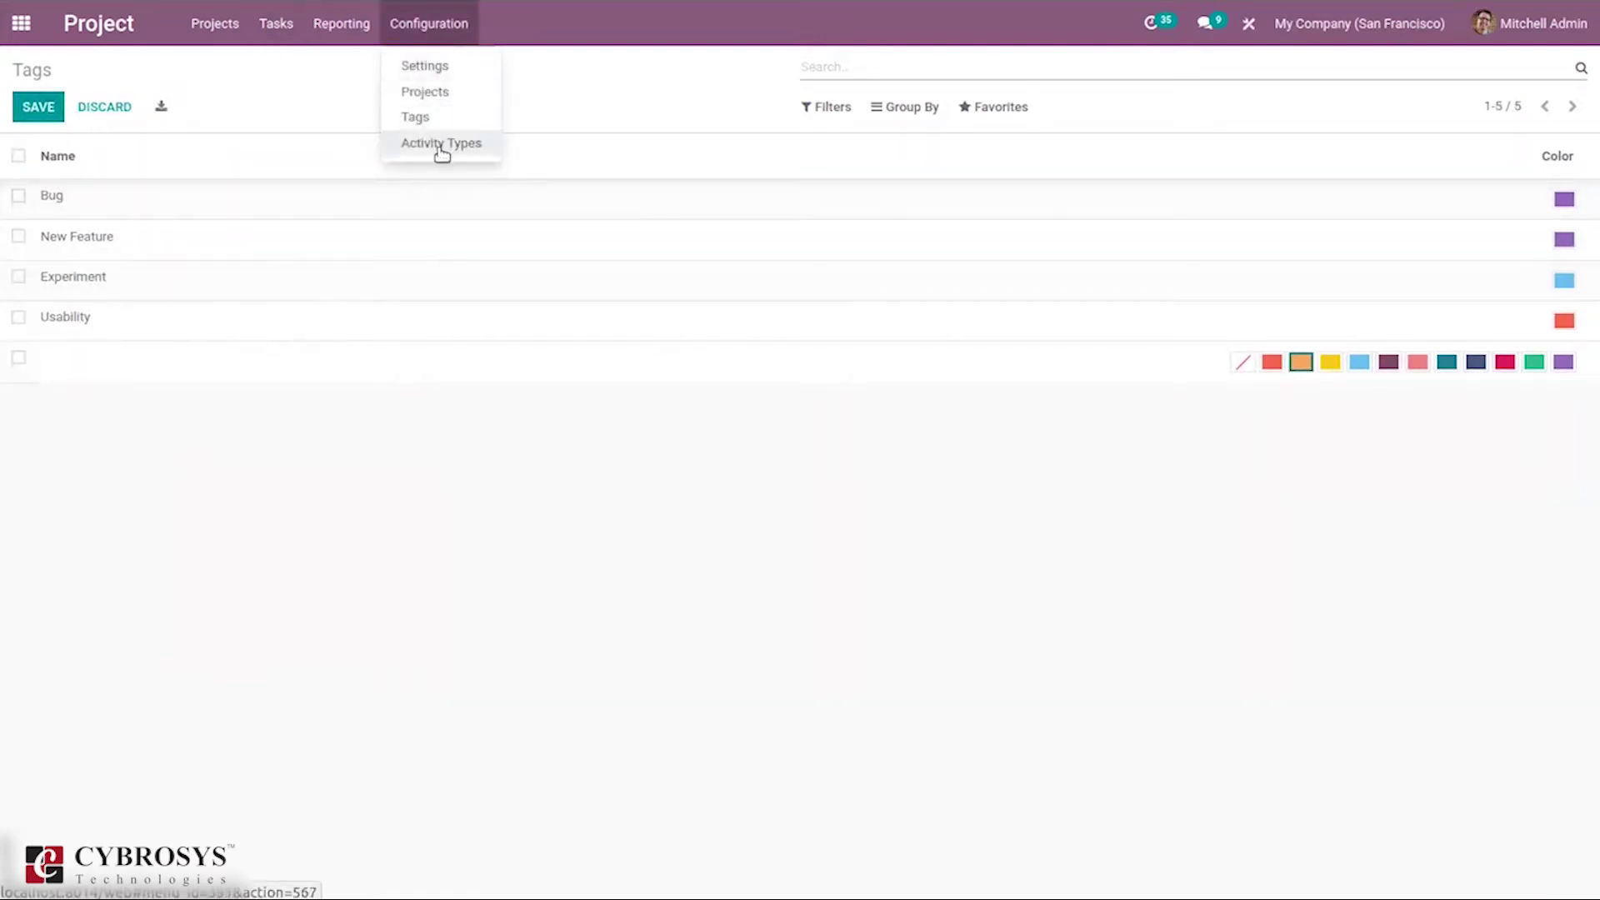
{"action": "left_click", "coordinate": [440, 145]}
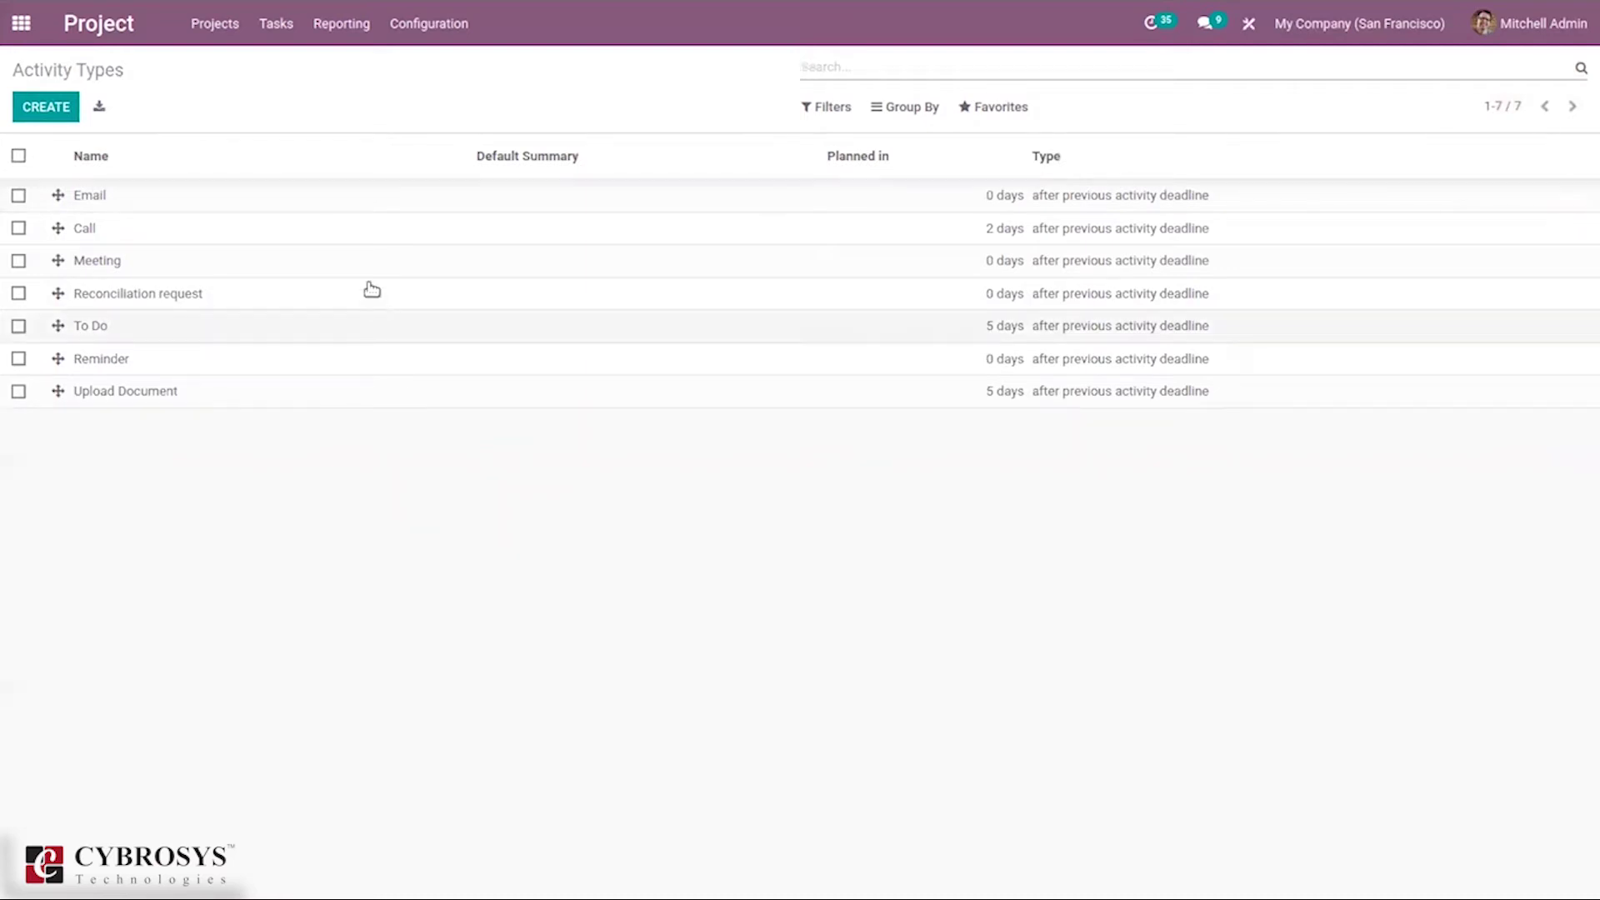
{"action": "left_click", "coordinate": [385, 331]}
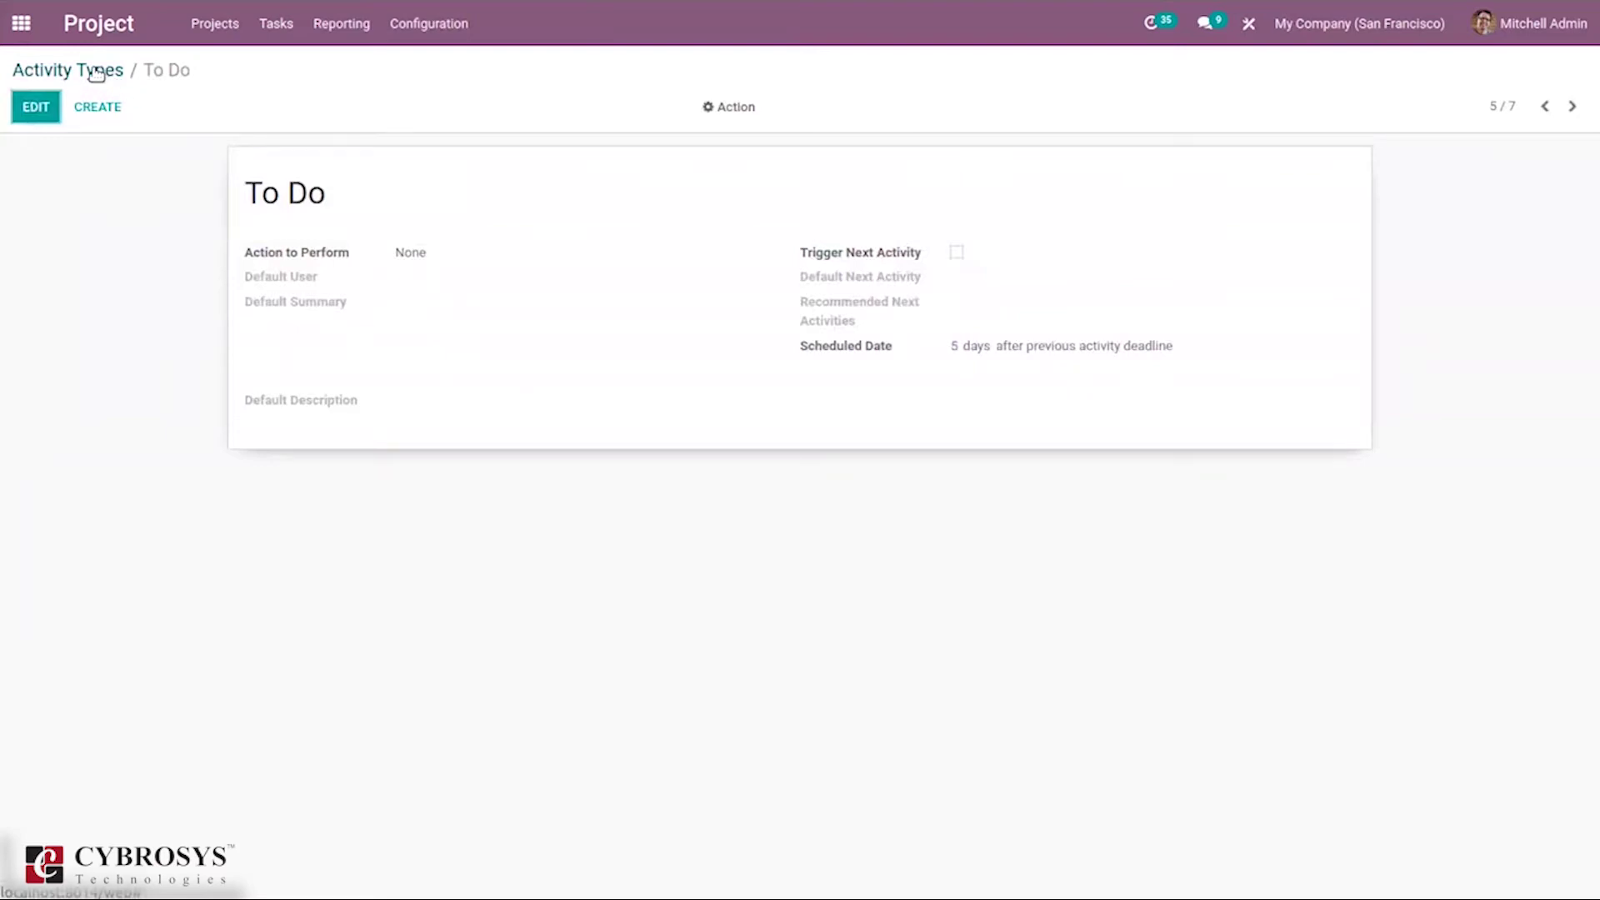
{"action": "left_click", "coordinate": [96, 72]}
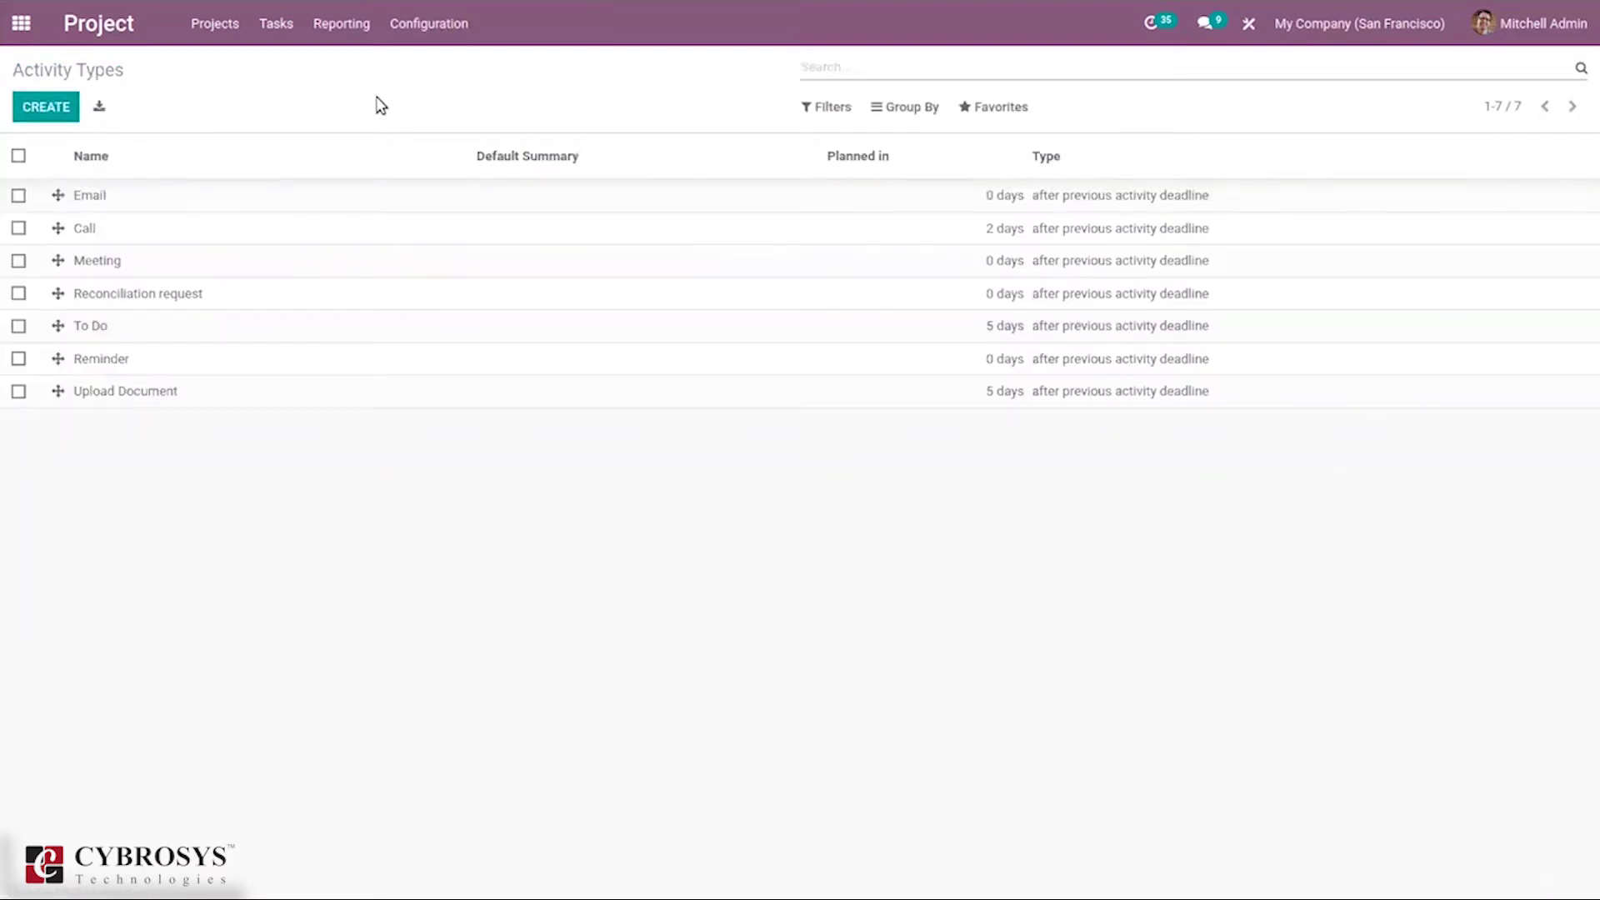
{"action": "left_click", "coordinate": [434, 26]}
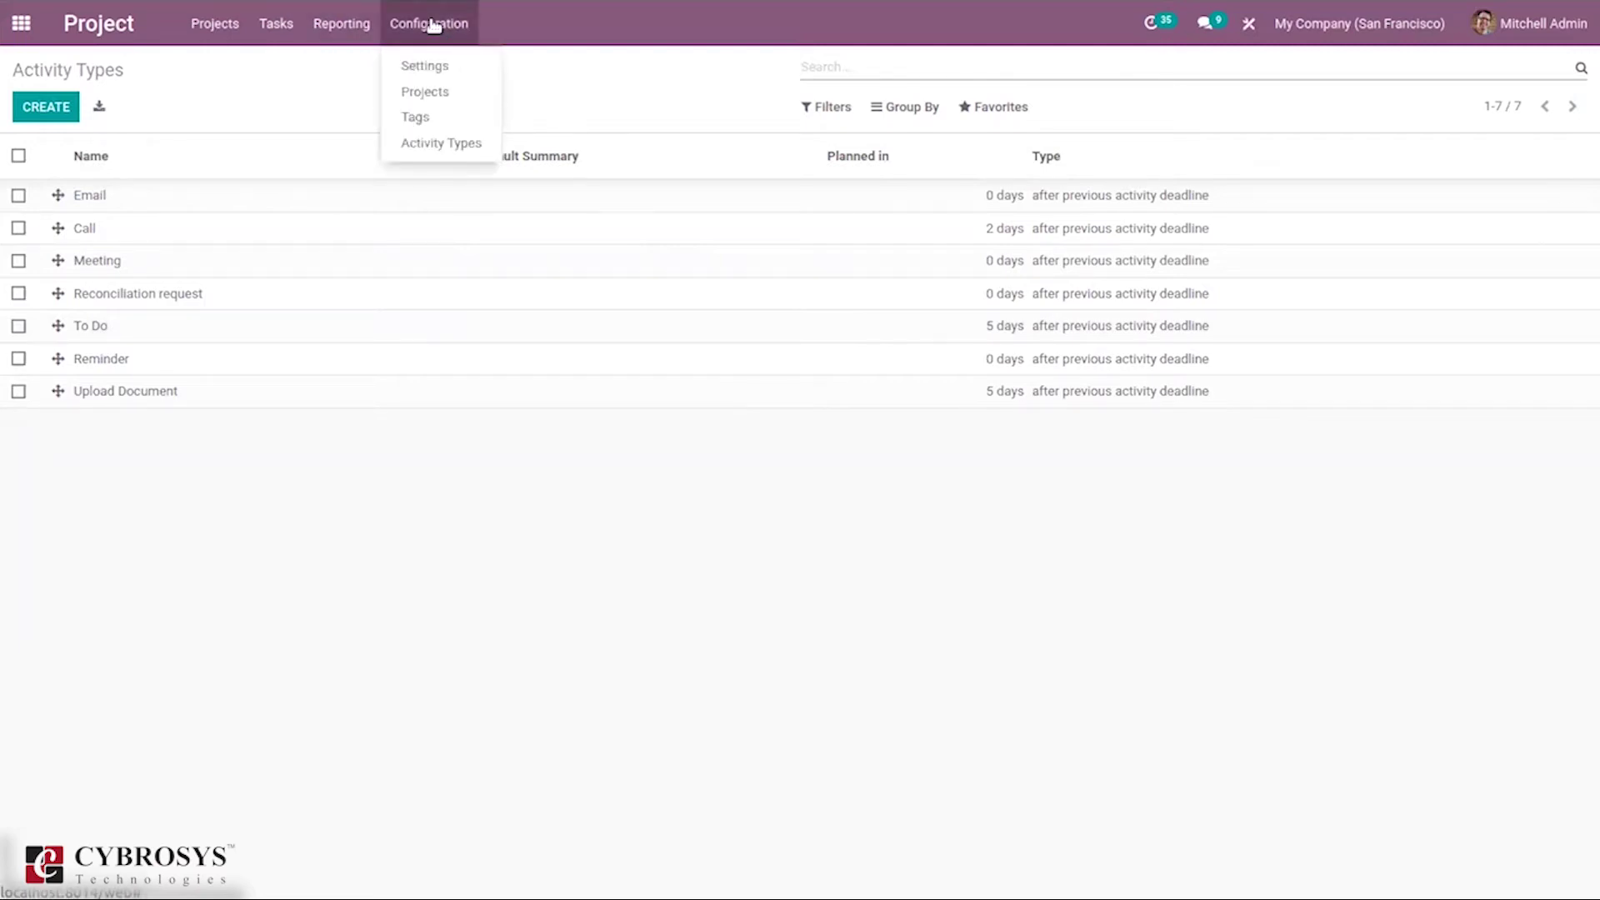
{"action": "left_click", "coordinate": [170, 27]}
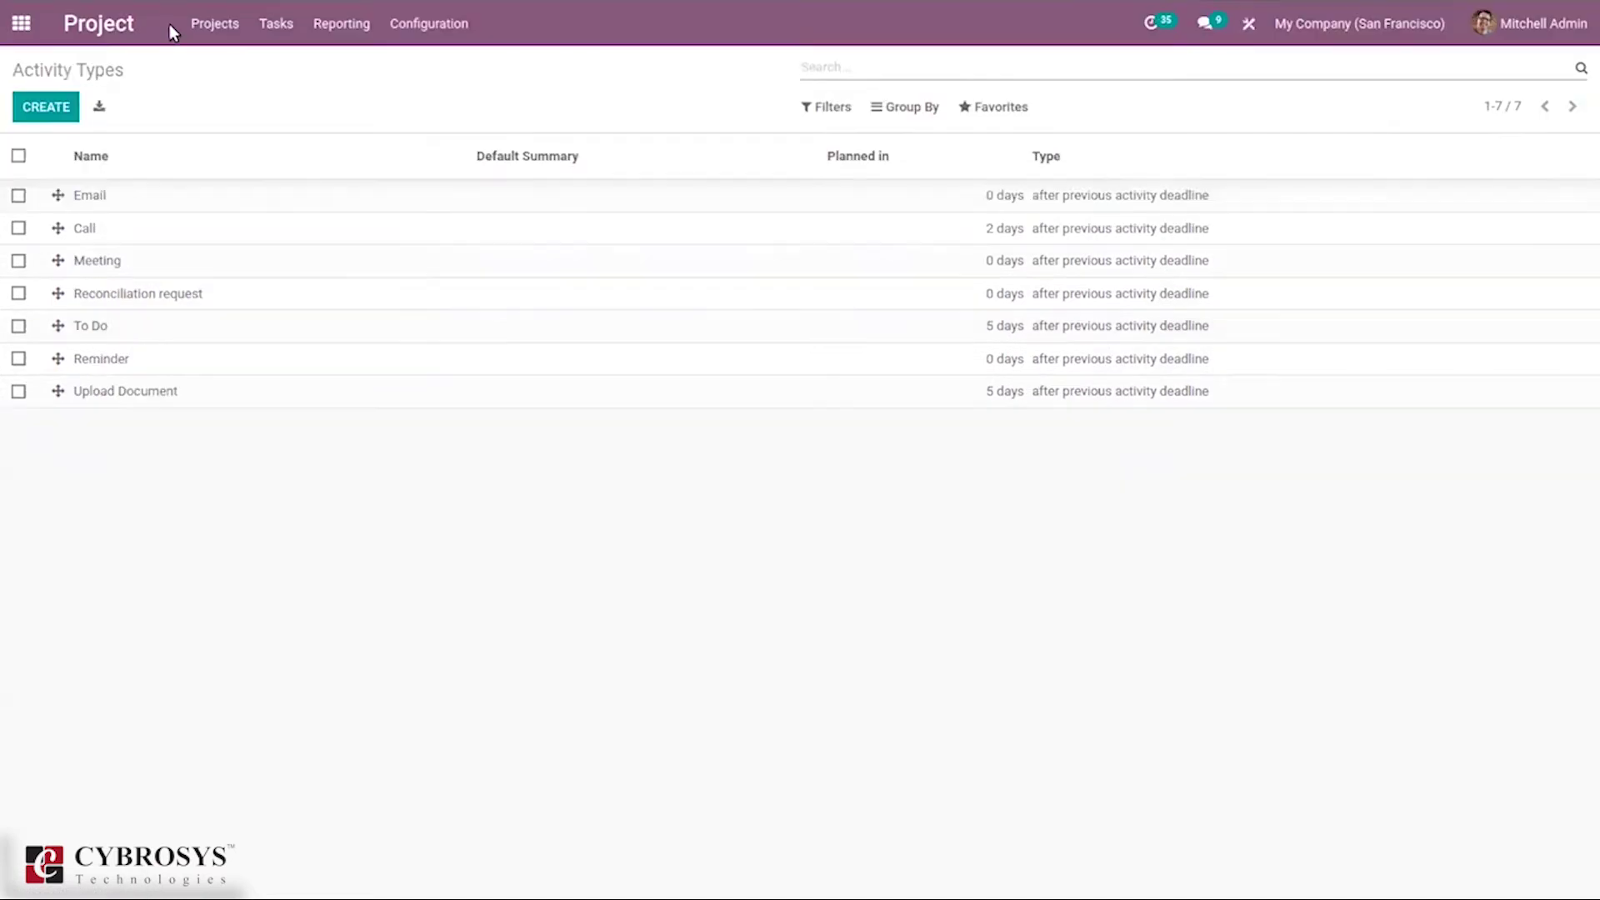
Step: Create a project named My Demo with planning, timesheets and recurring tasks enabled and billable left off
{"action": "left_click", "coordinate": [204, 23]}
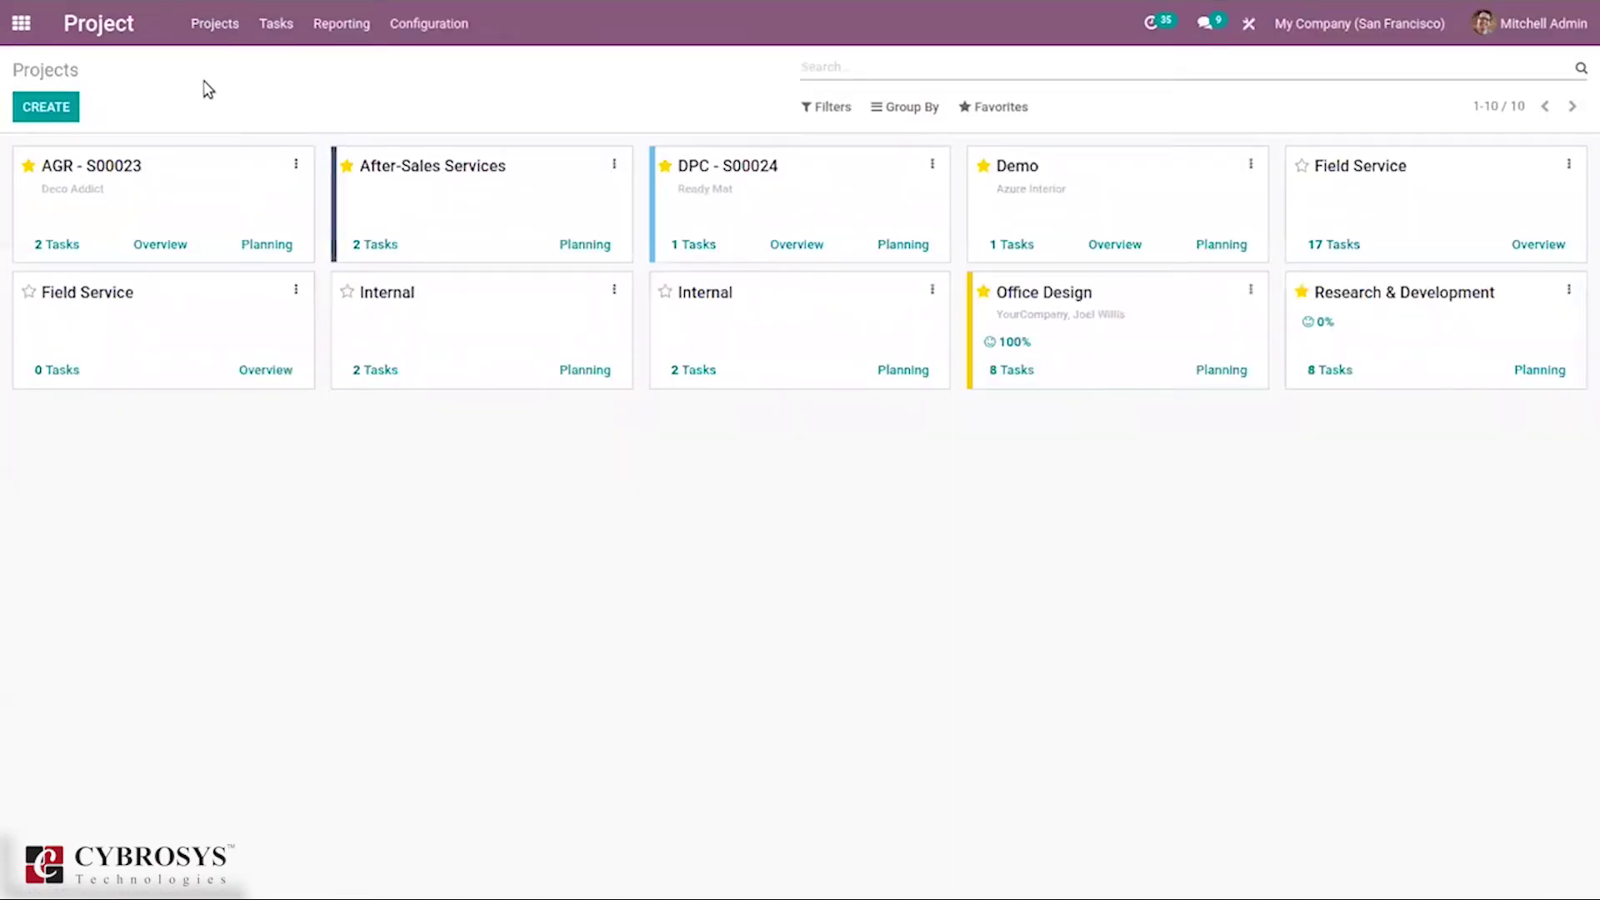
{"action": "left_click", "coordinate": [57, 112]}
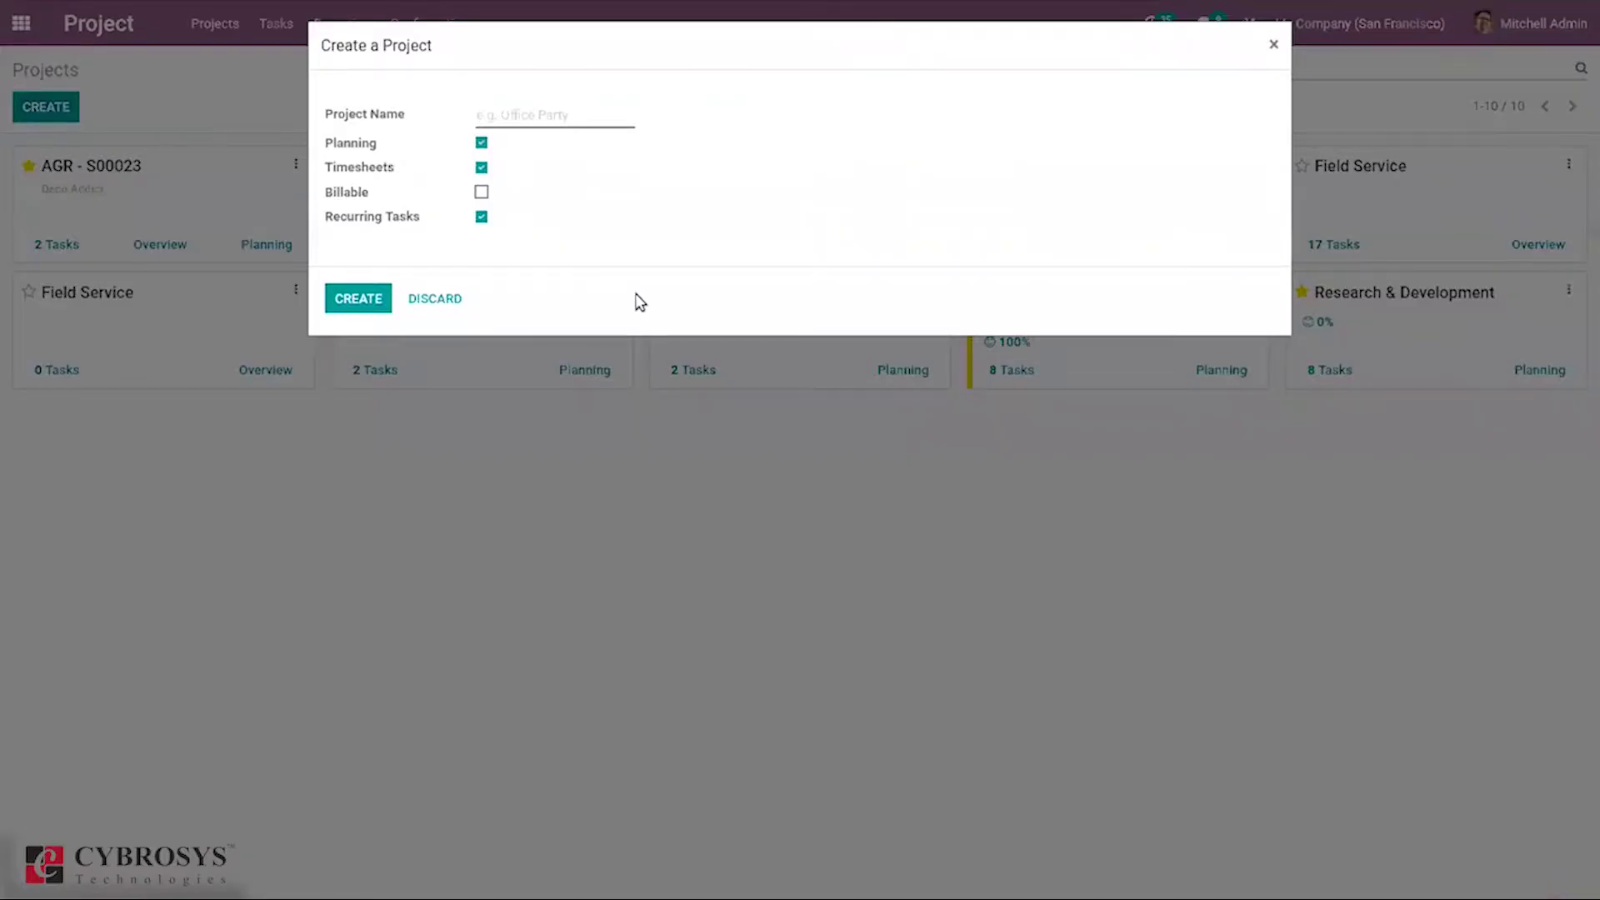
{"action": "type", "text": "Demo"}
{"action": "key", "text": "Home"}
{"action": "type", "text": "My"}
{"action": "mouse_move", "coordinate": [351, 151]}
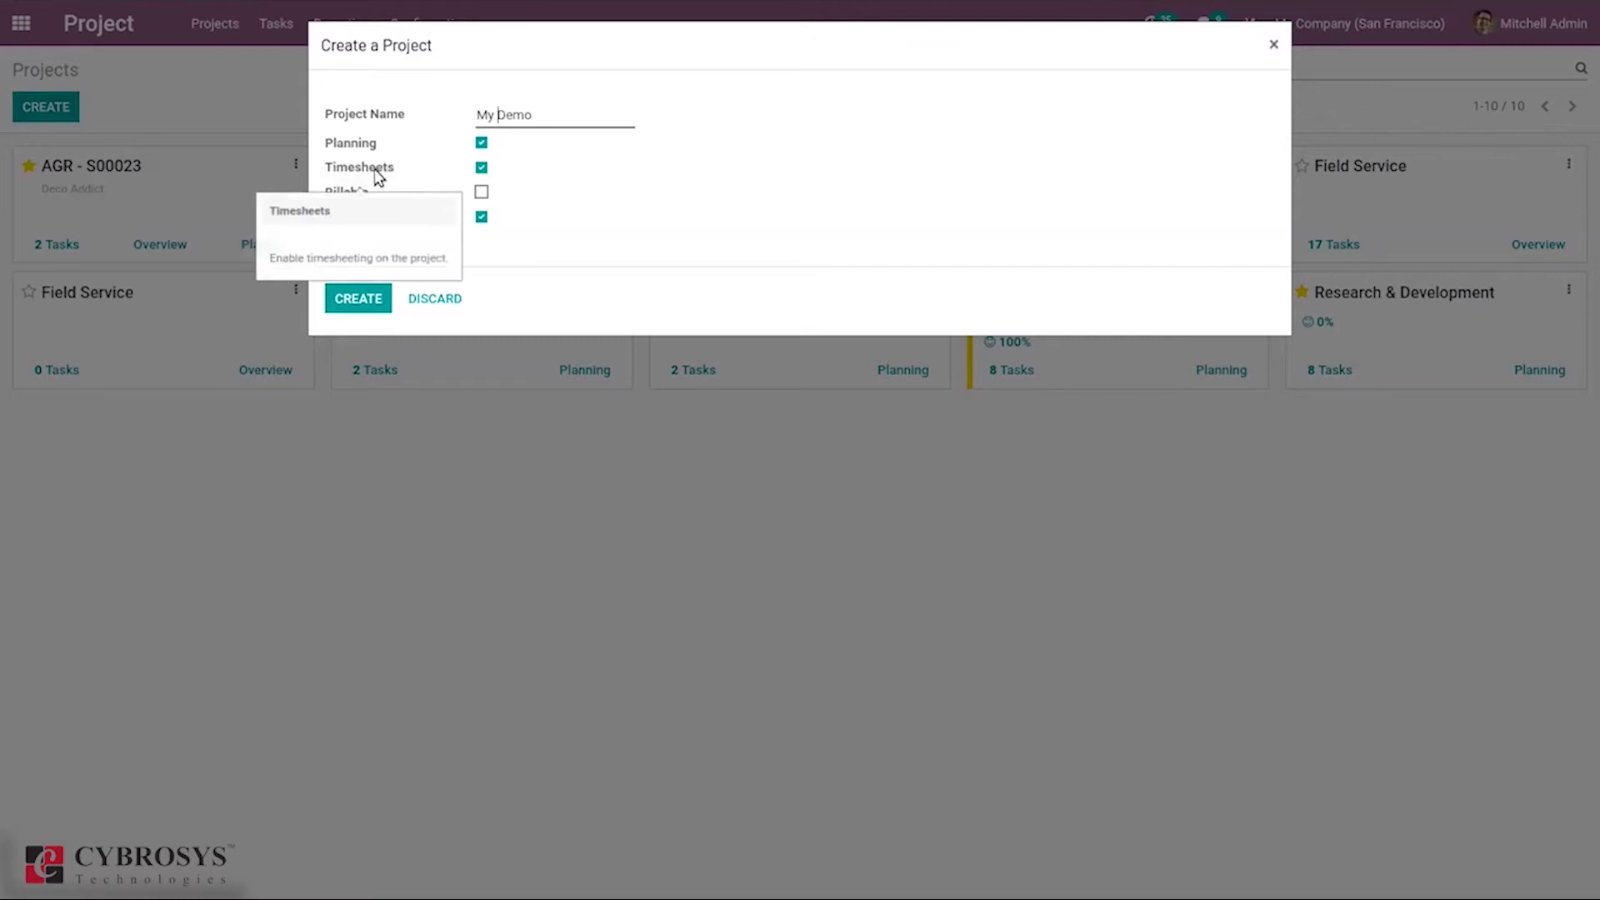
{"action": "mouse_move", "coordinate": [354, 197]}
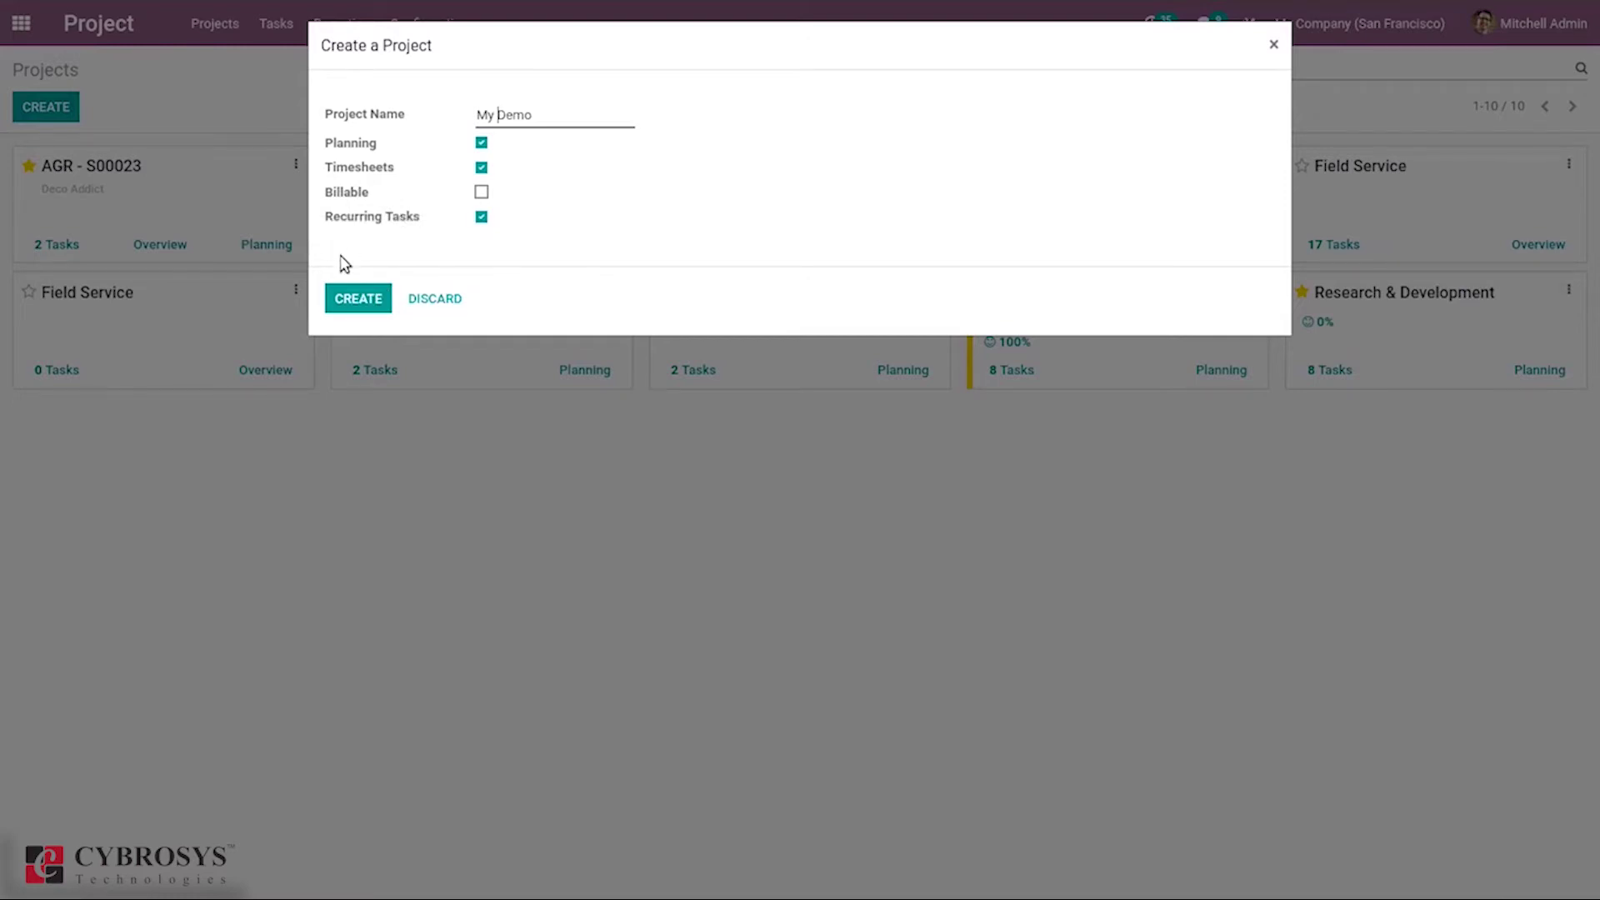
{"action": "left_click", "coordinate": [351, 302]}
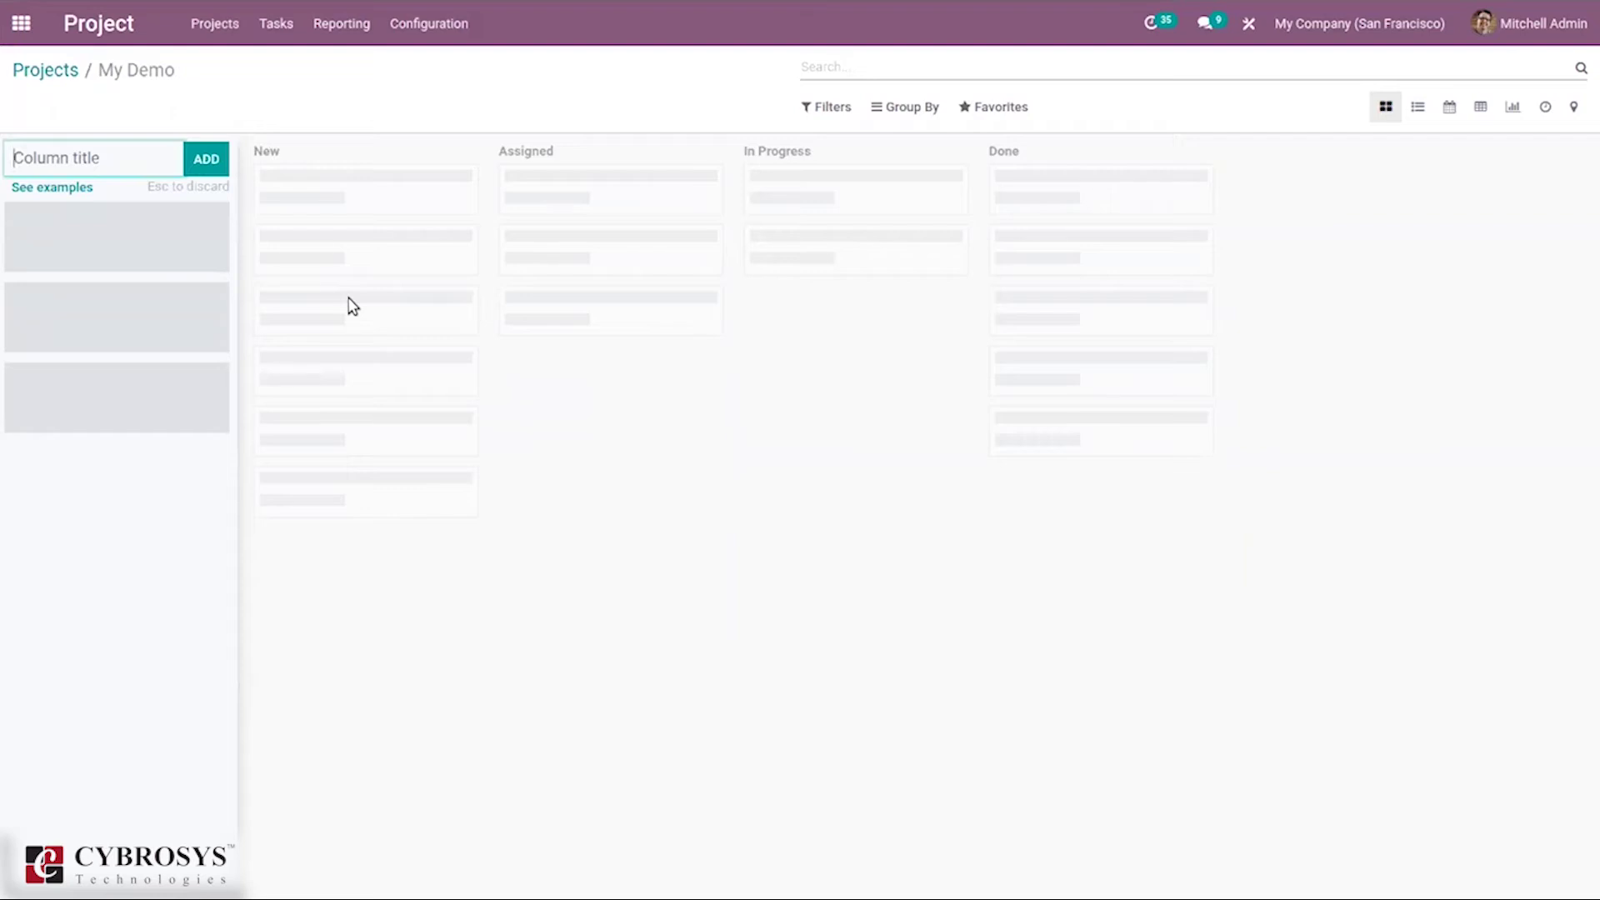
Step: Add a stage named New to the My Demo project, plus the stages of the Design kanban example
{"action": "type", "text": "New"}
{"action": "left_click", "coordinate": [210, 160]}
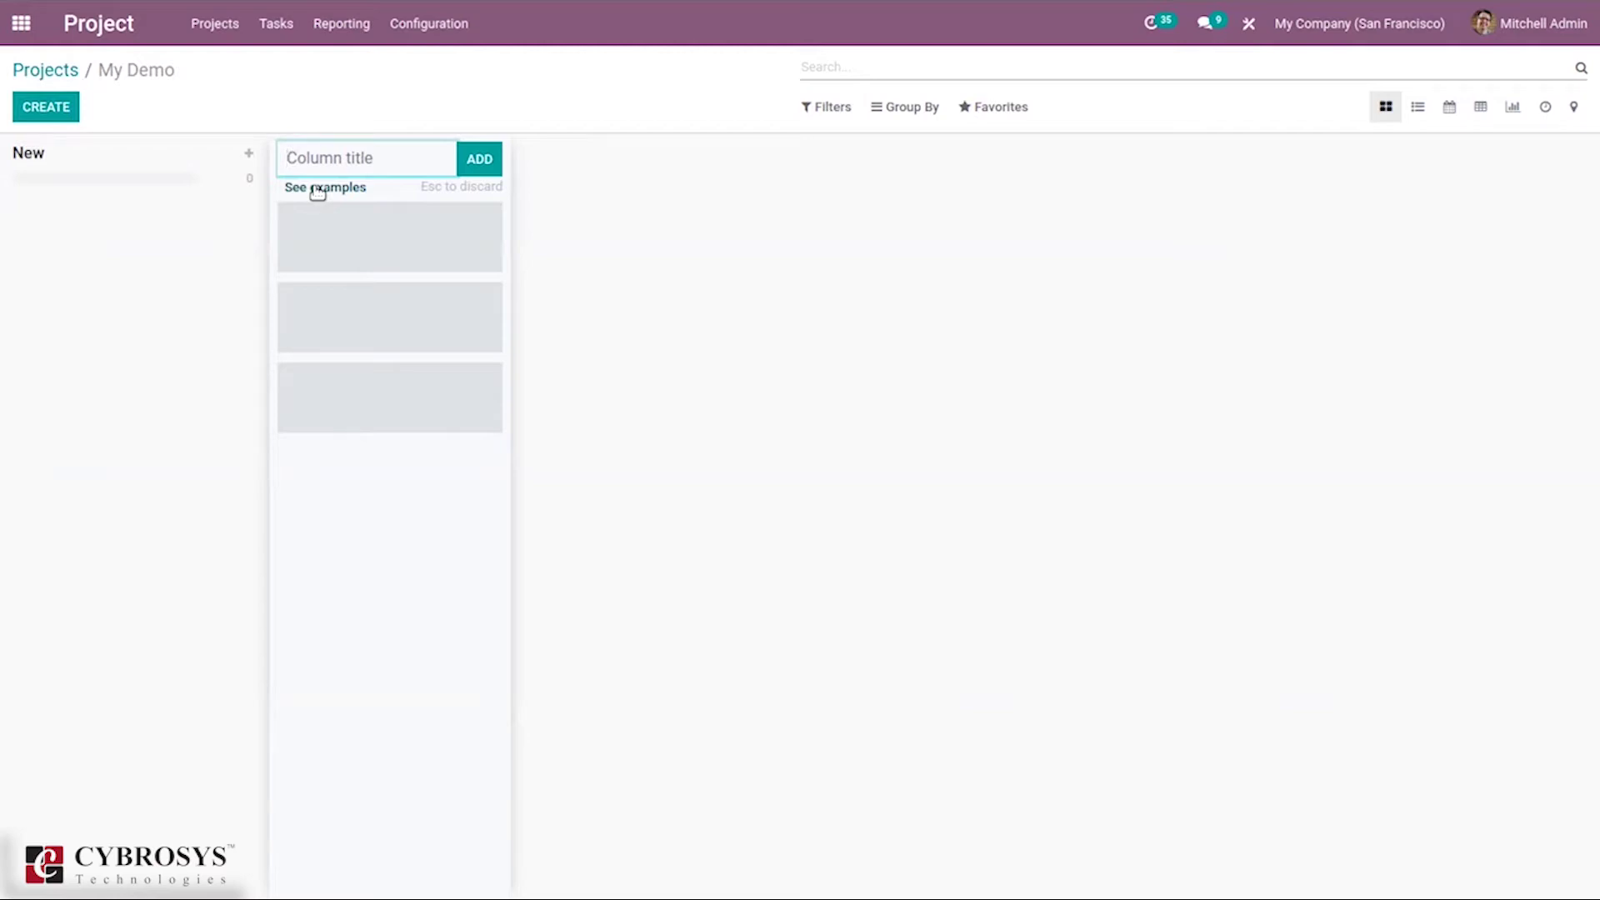
{"action": "left_click", "coordinate": [318, 188]}
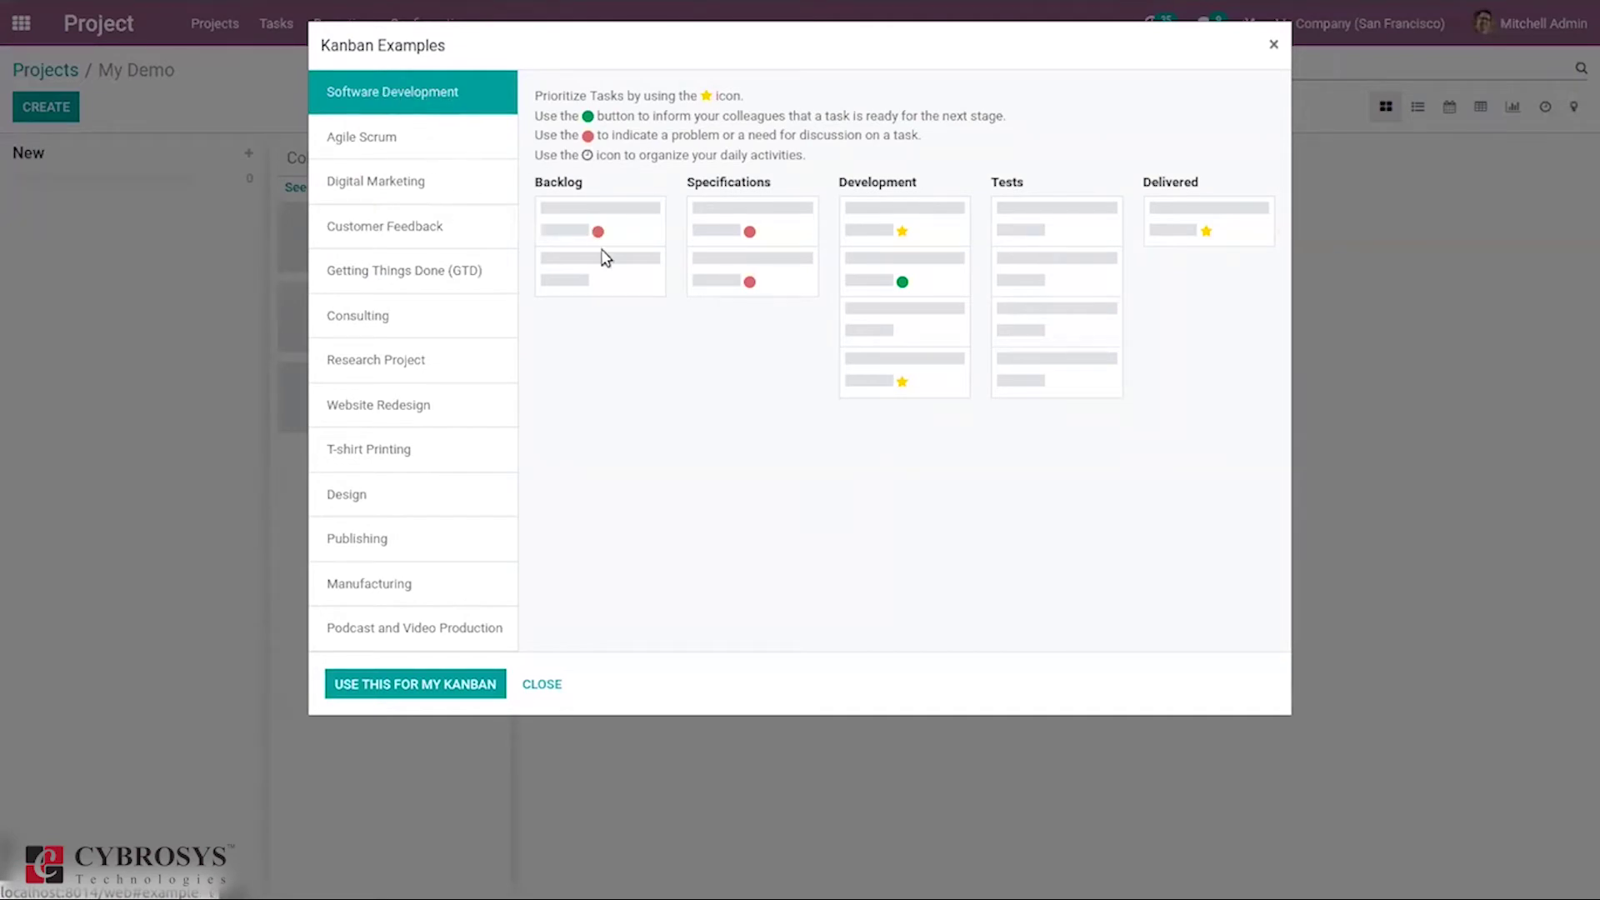
{"action": "left_click", "coordinate": [391, 199]}
{"action": "left_click", "coordinate": [408, 315]}
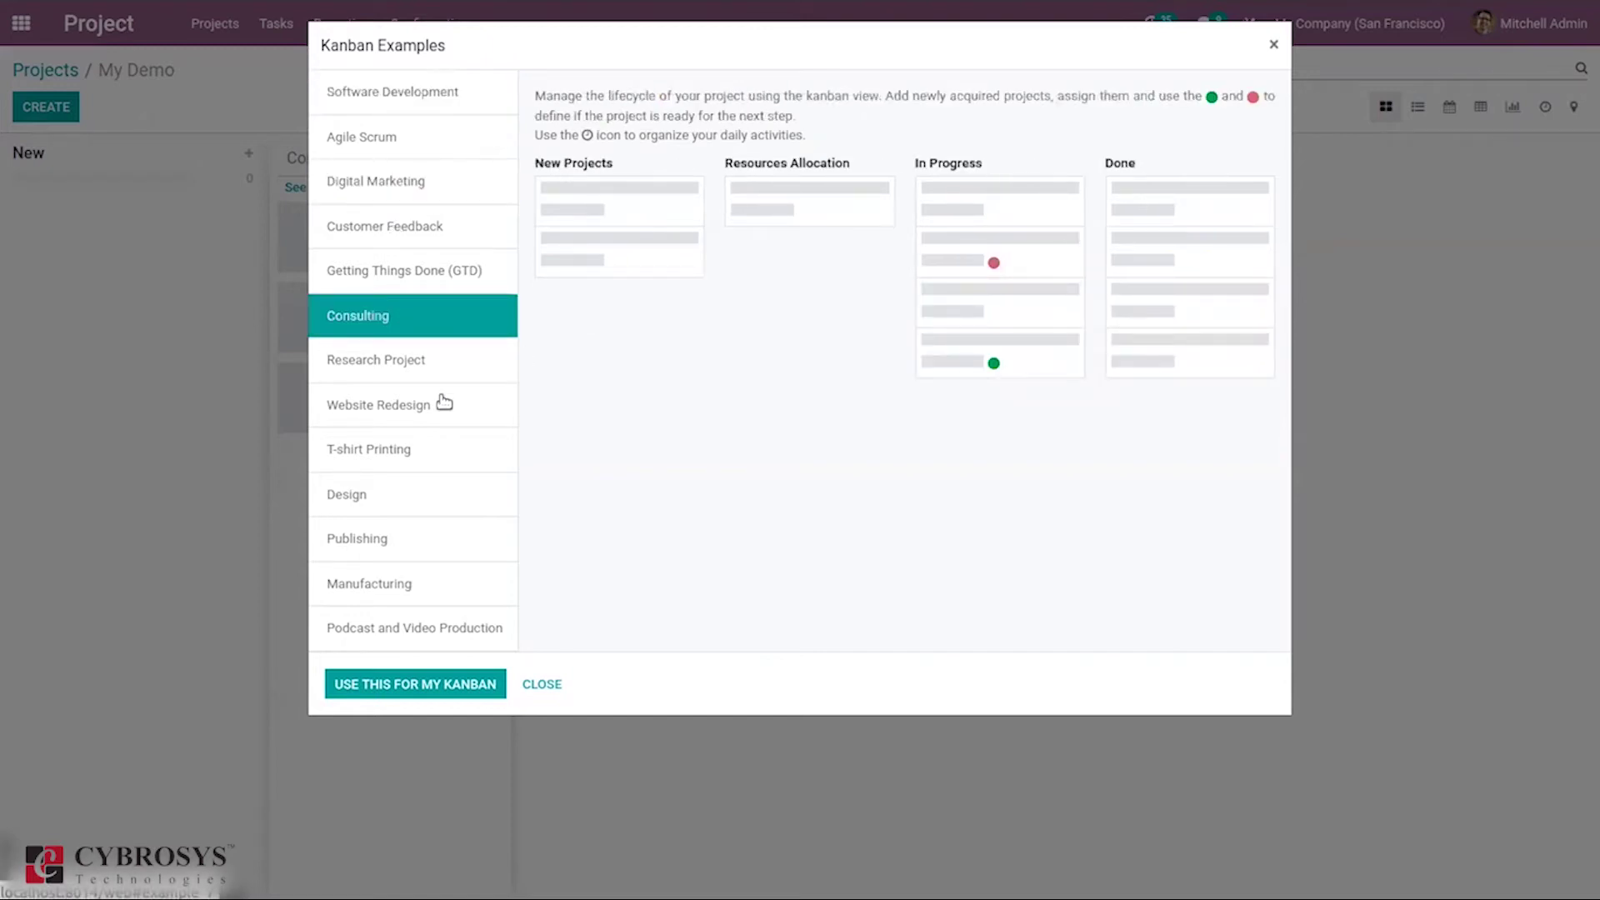
{"action": "left_click", "coordinate": [403, 497]}
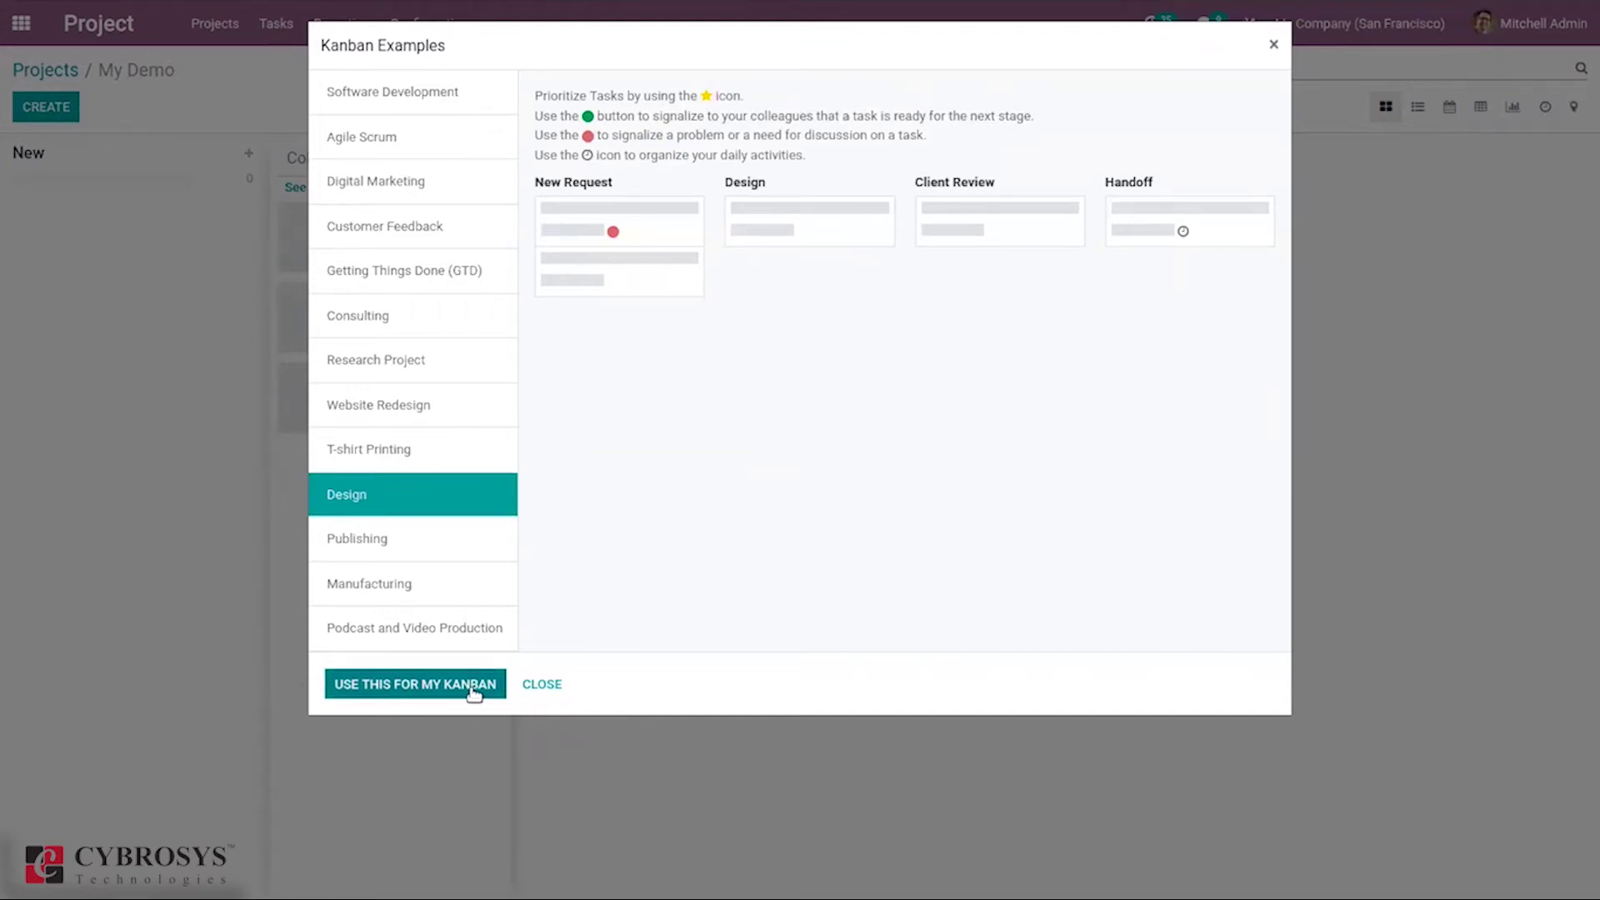
{"action": "left_click", "coordinate": [372, 695]}
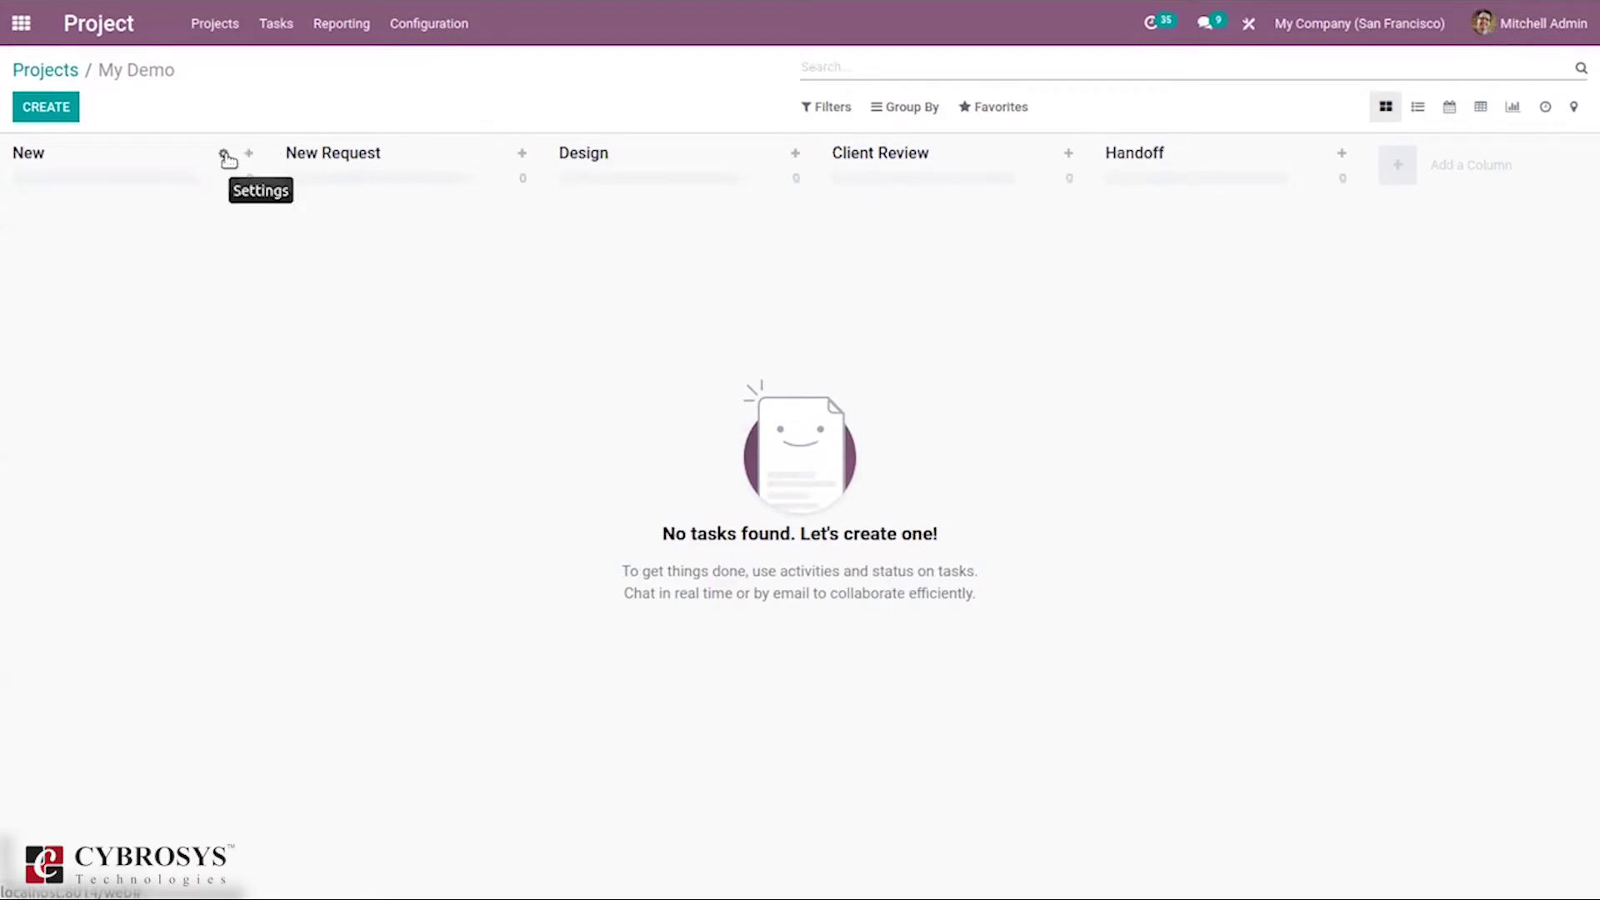
Step: Delete the New stage from the My Demo board
{"action": "left_click", "coordinate": [225, 155]}
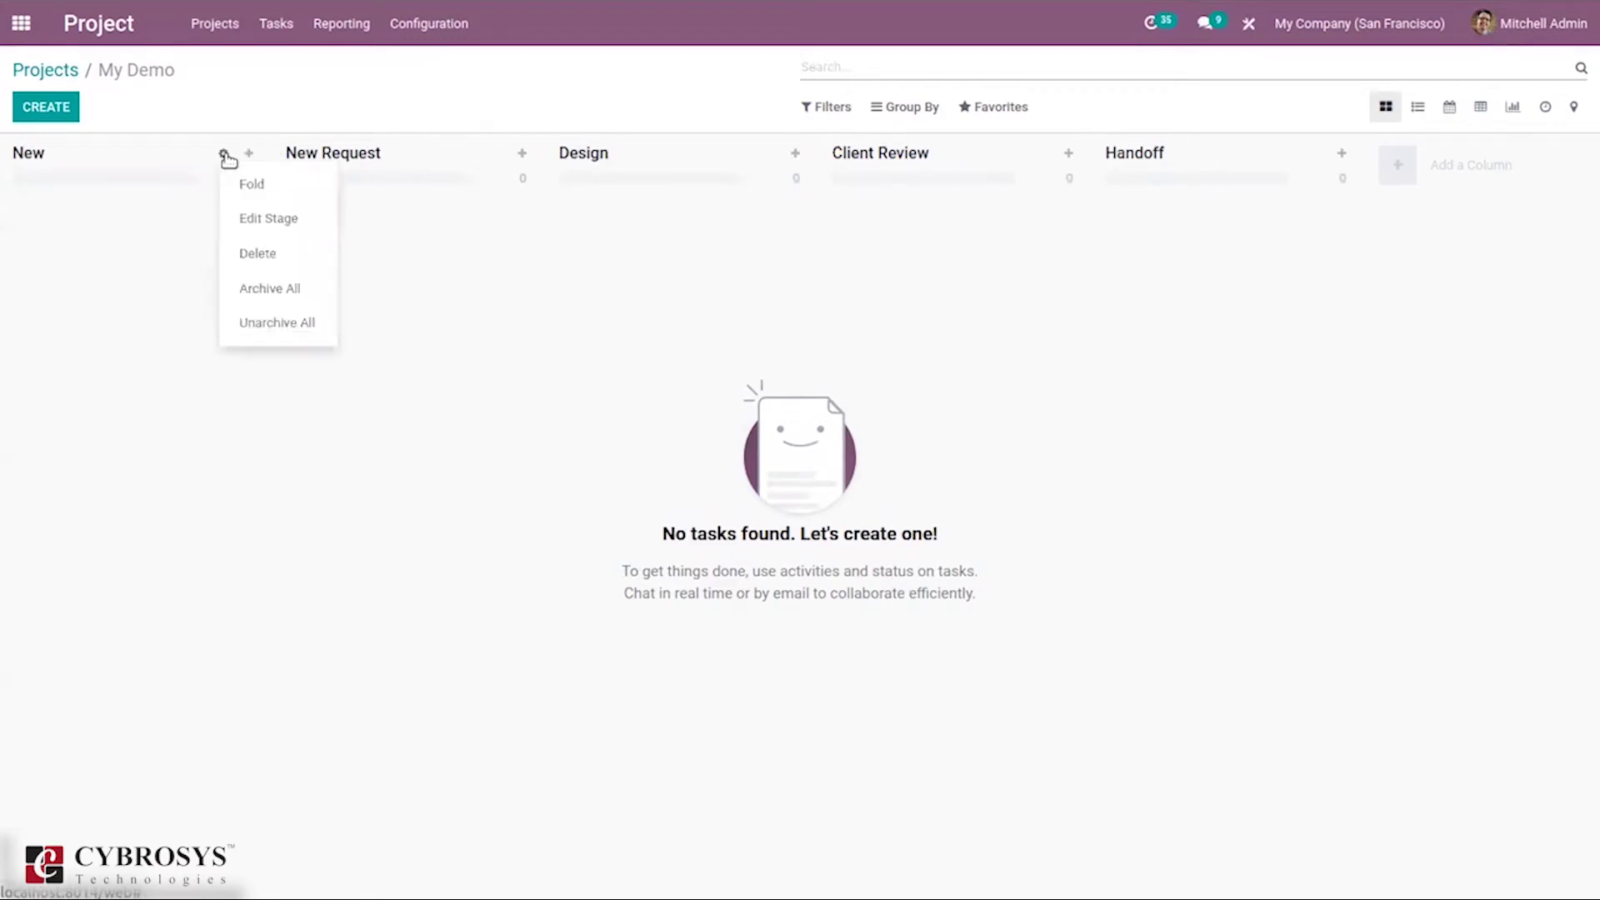
{"action": "left_click", "coordinate": [282, 255]}
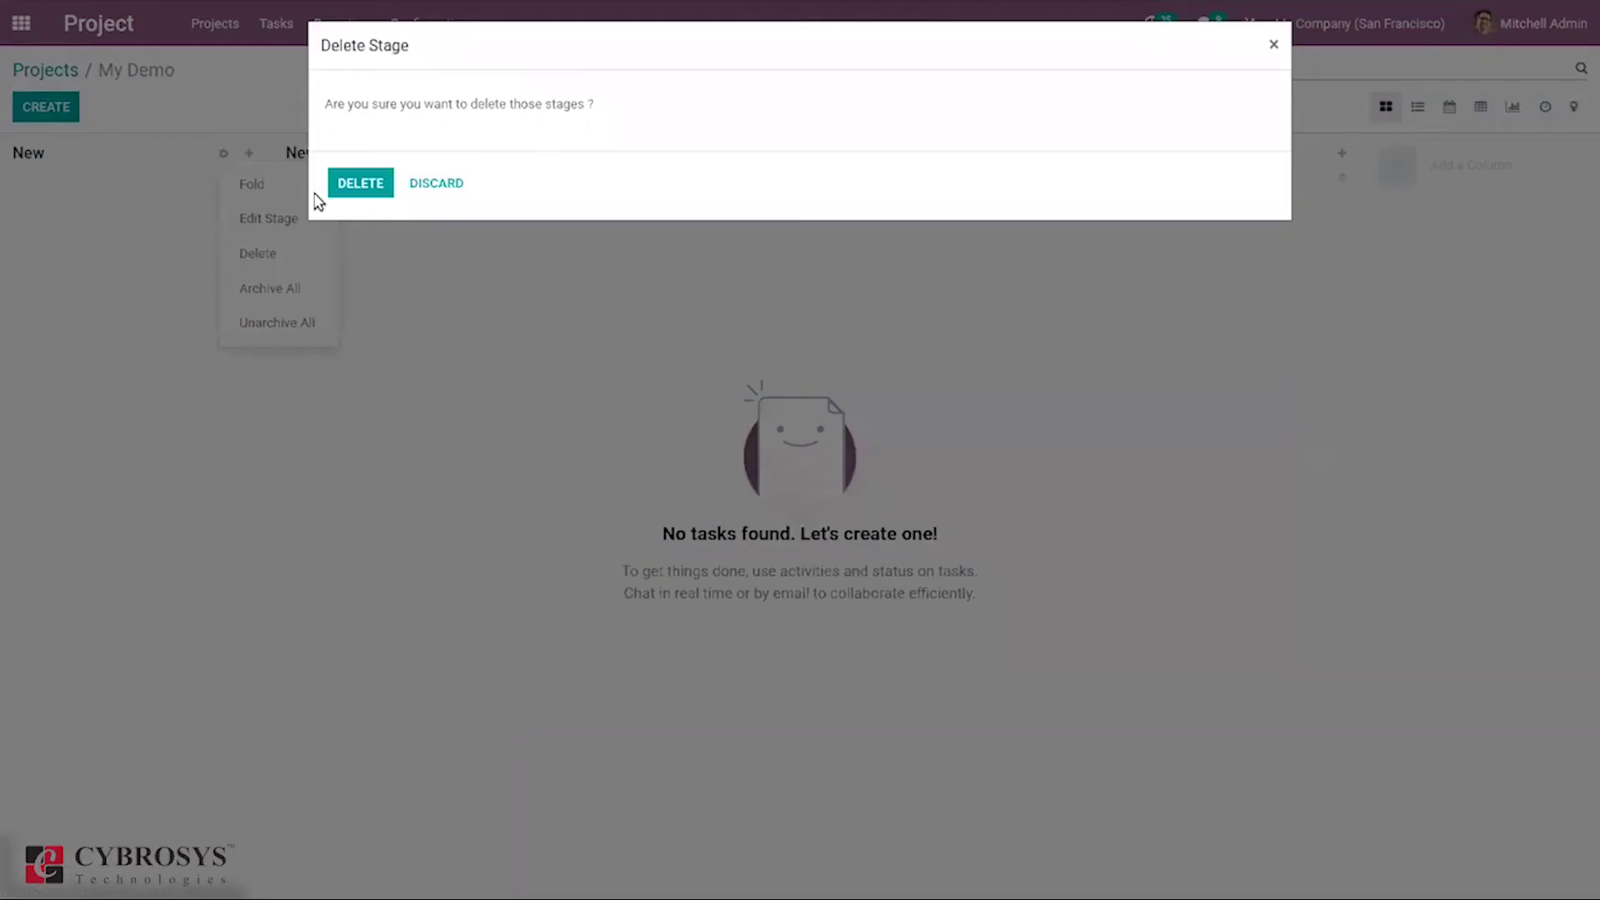
{"action": "left_click", "coordinate": [361, 184]}
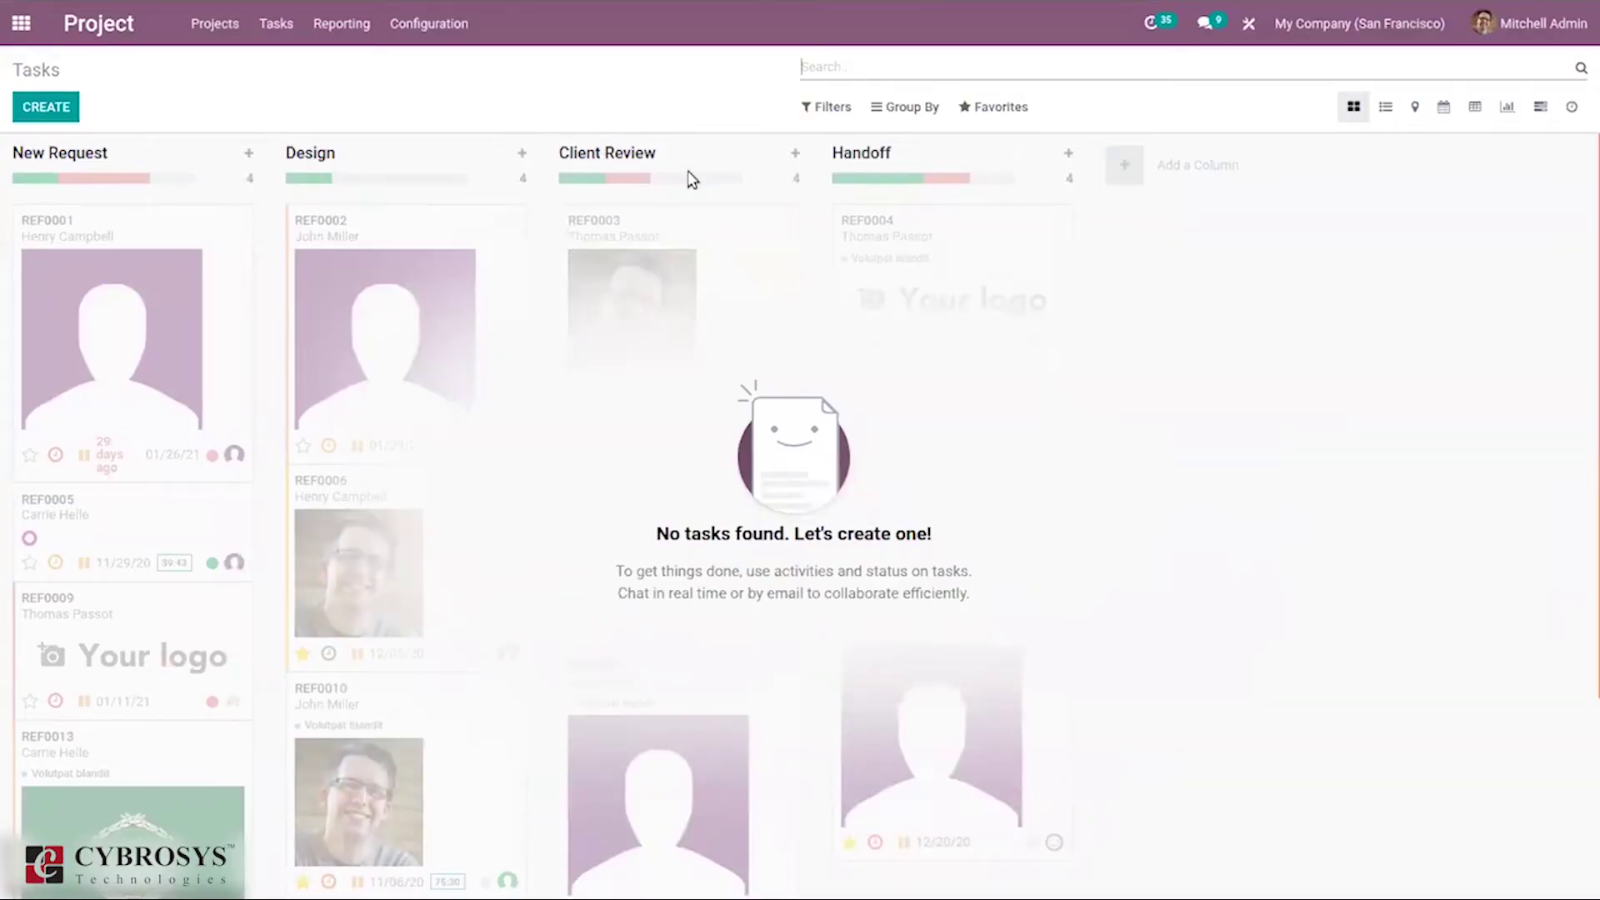
Step: Add a task titled Test new to the New Request stage, keeping the default assignee
{"action": "mouse_move", "coordinate": [227, 153]}
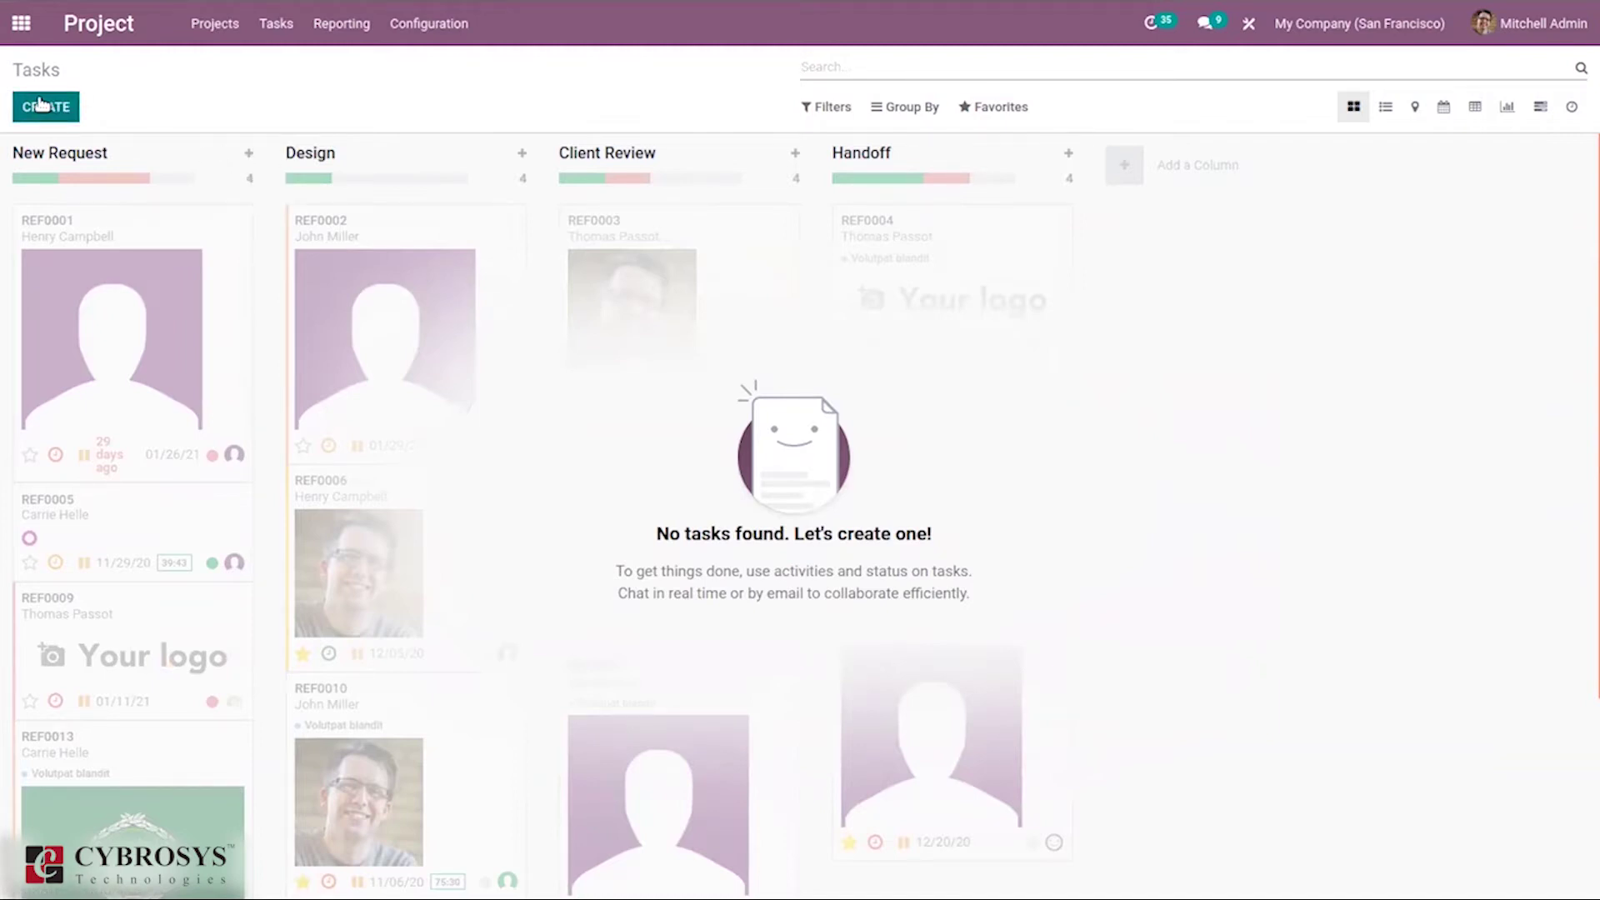
{"action": "left_click", "coordinate": [48, 105]}
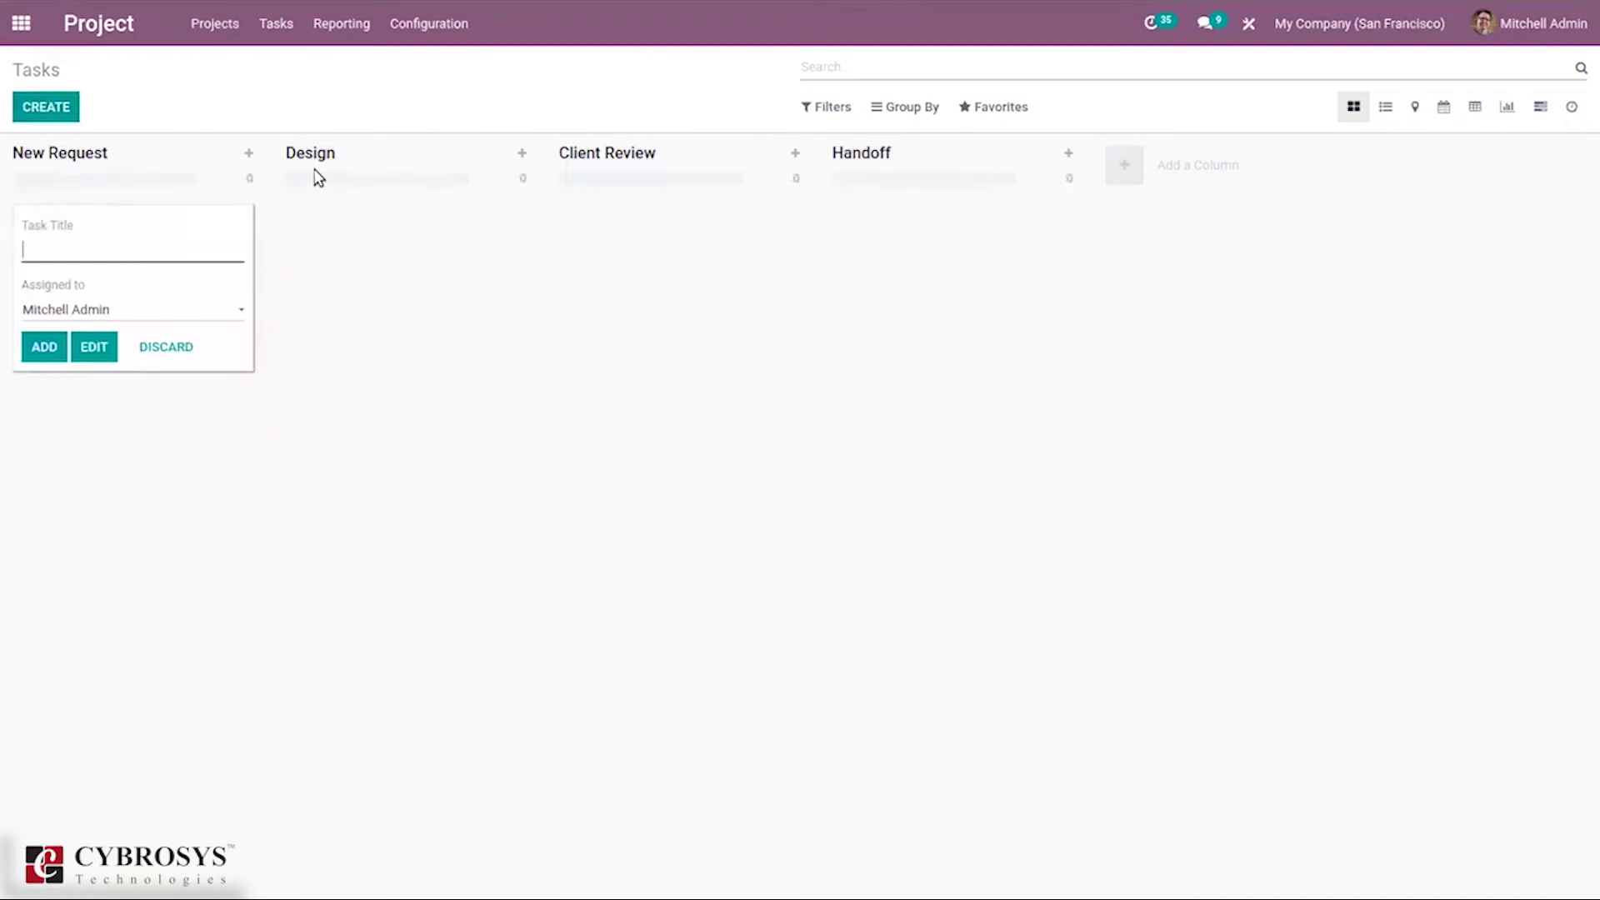
{"action": "type", "text": "Test new"}
{"action": "left_click", "coordinate": [131, 315]}
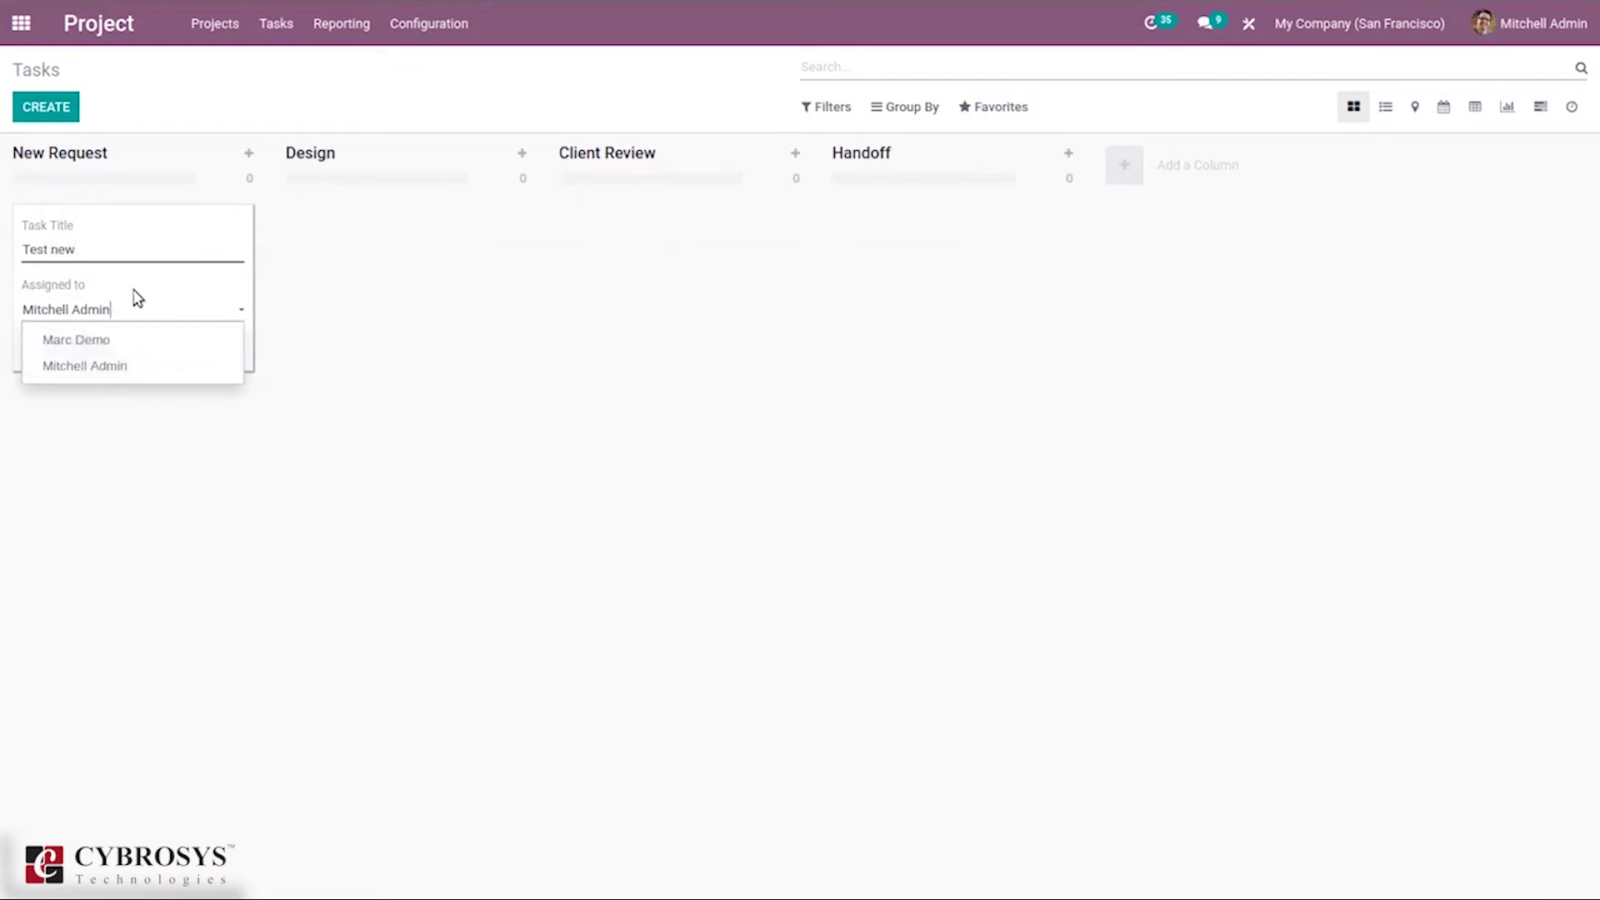
{"action": "left_click", "coordinate": [136, 299]}
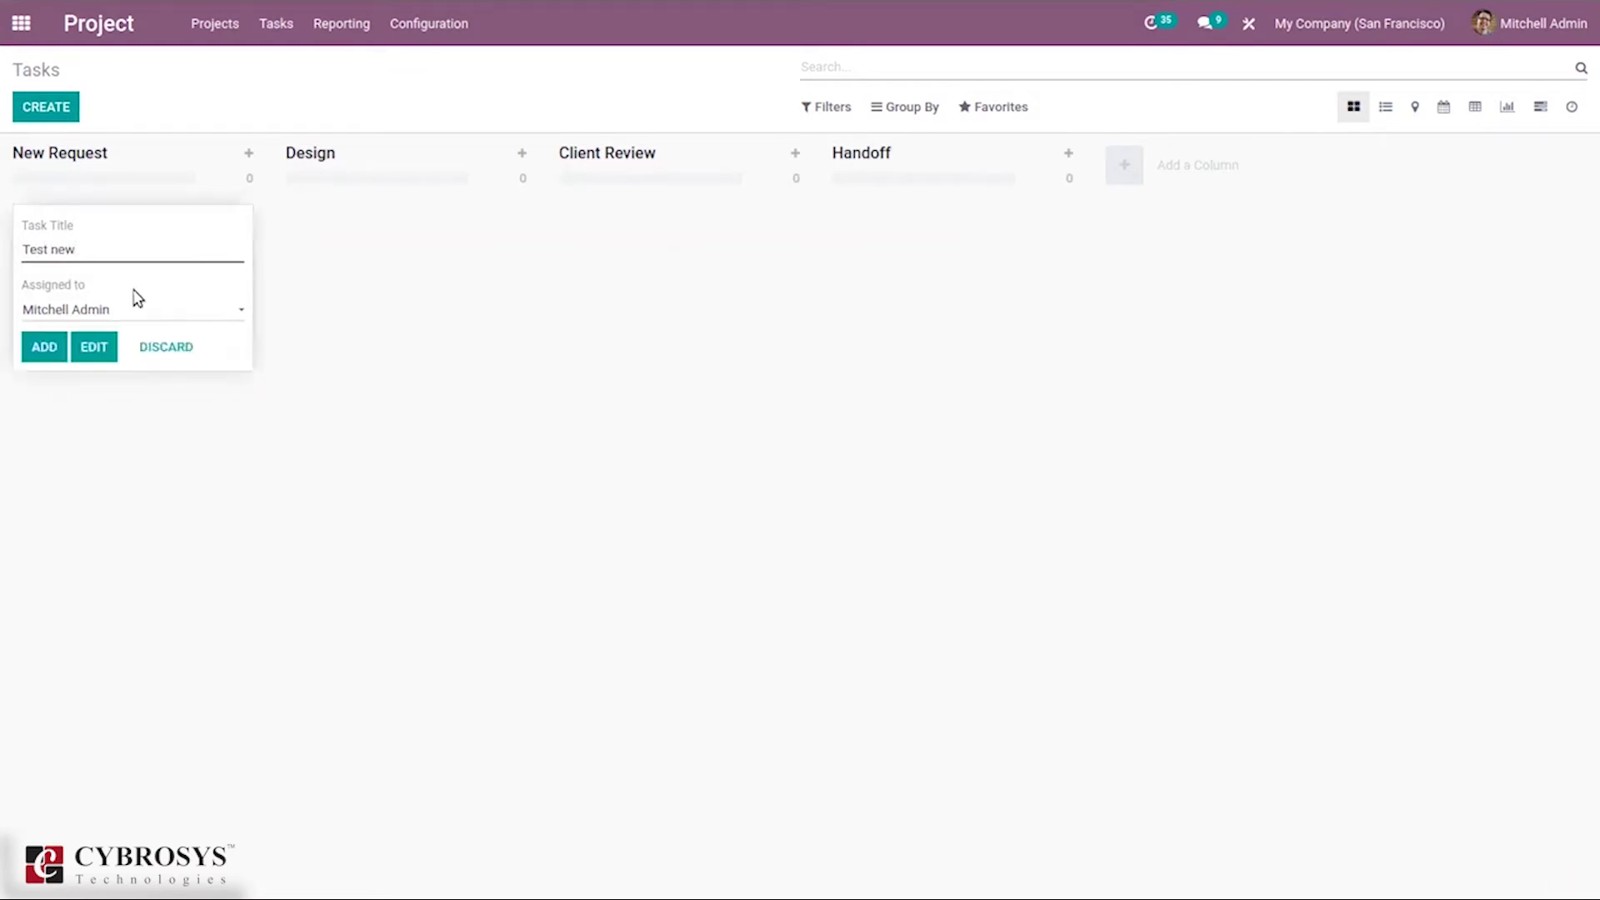
{"action": "left_click", "coordinate": [64, 353]}
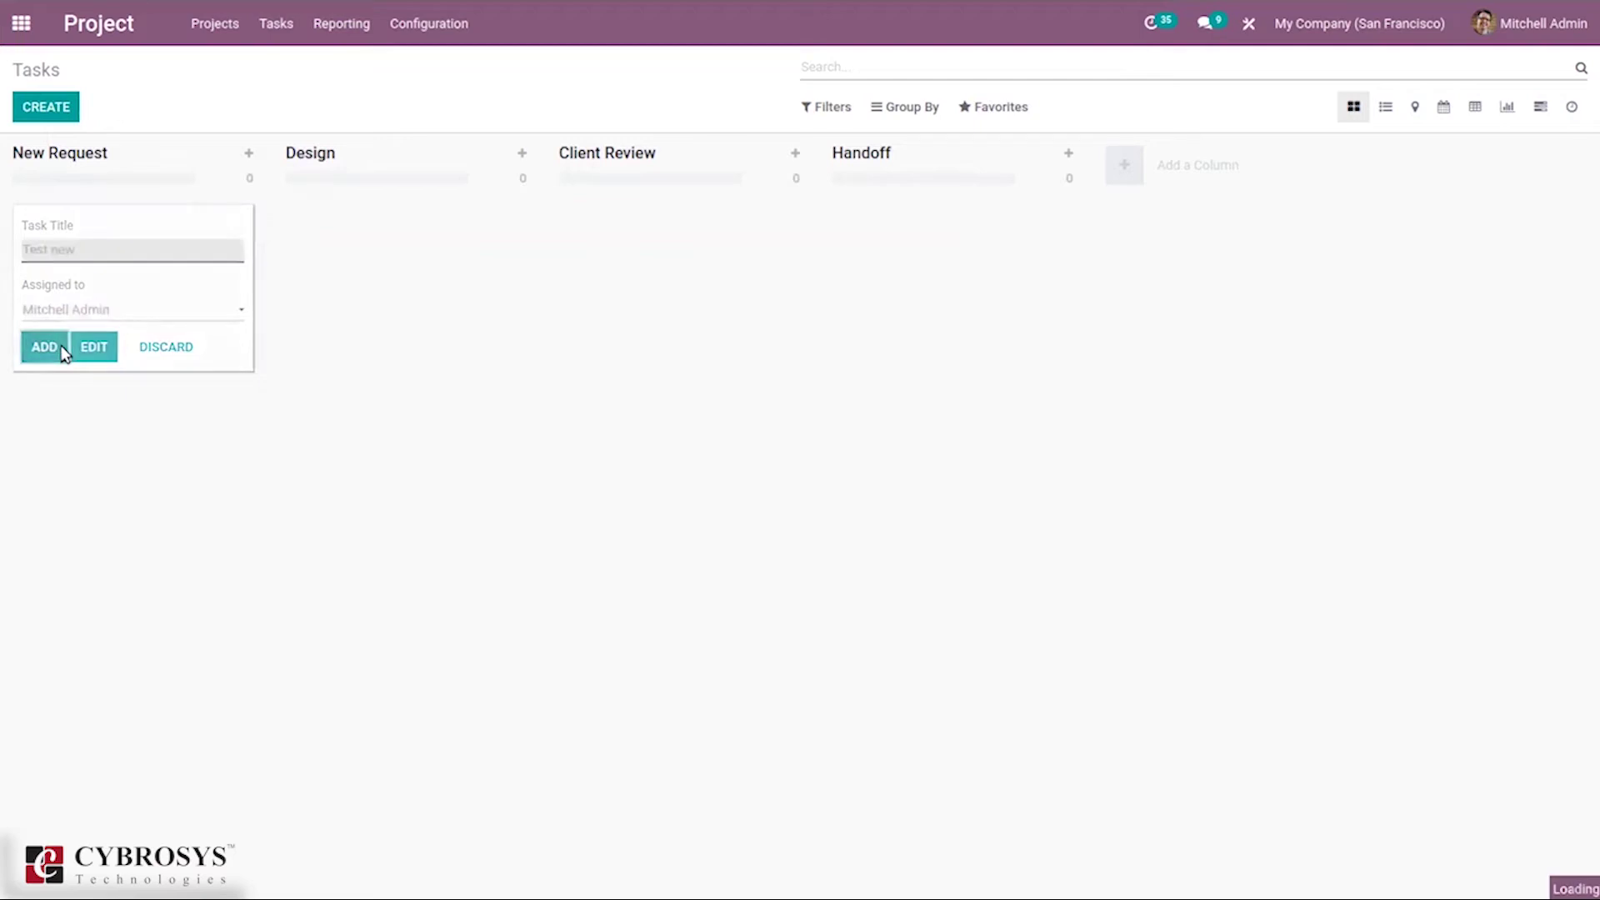
{"action": "left_click", "coordinate": [400, 354]}
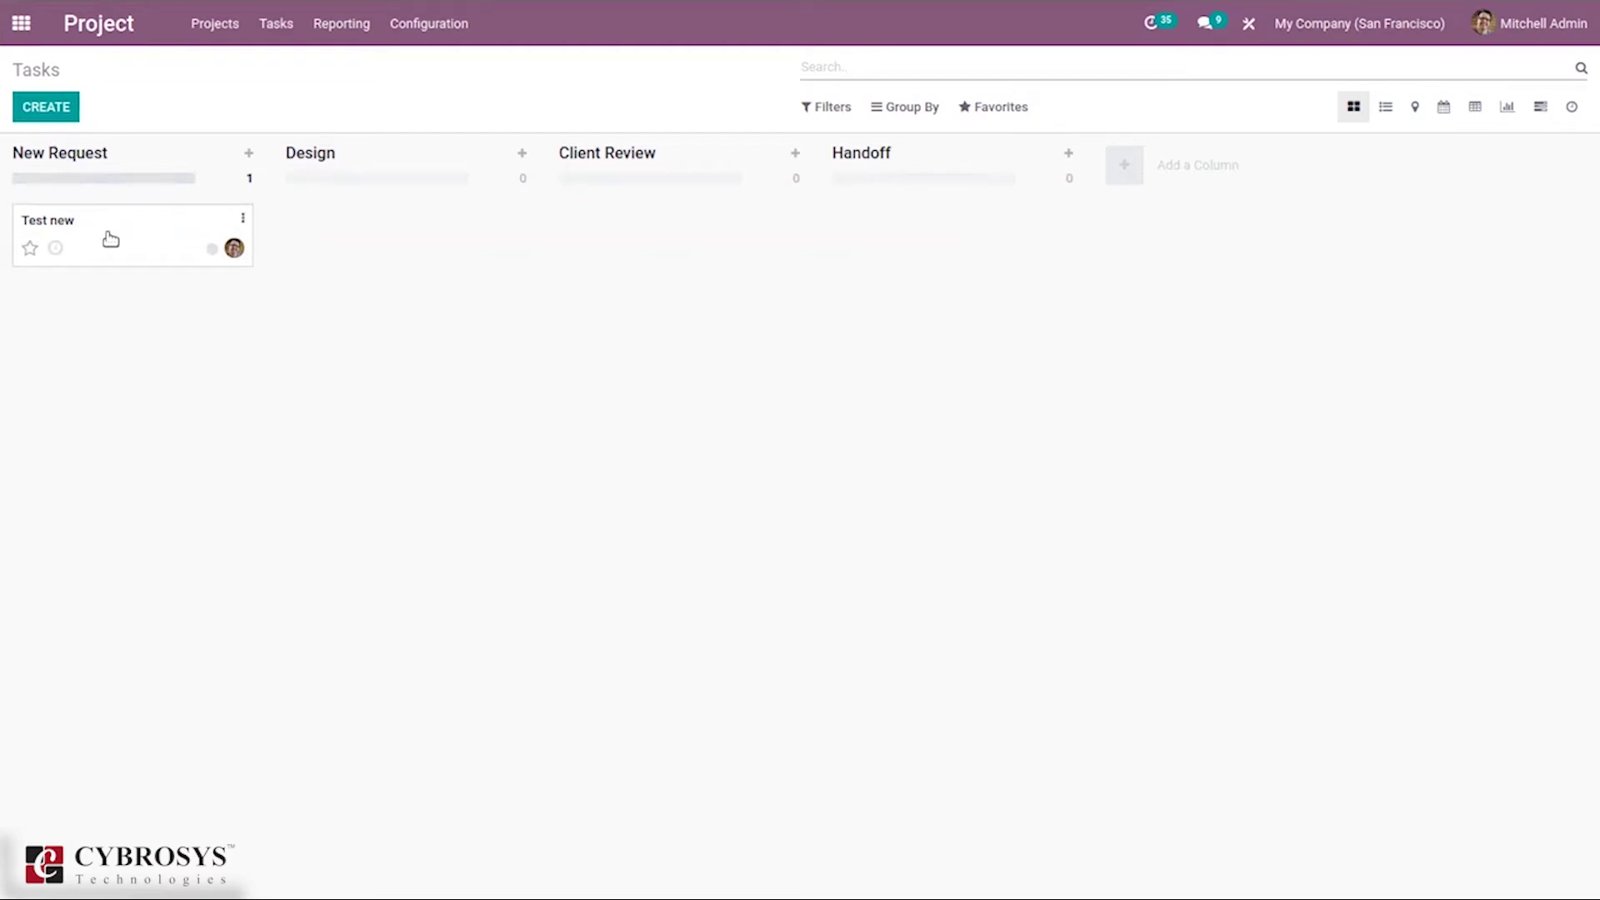
Step: Move the Test new task to Client Review and back to New Request
{"action": "left_click_drag", "start_coordinate": [111, 240], "coordinate": [678, 193]}
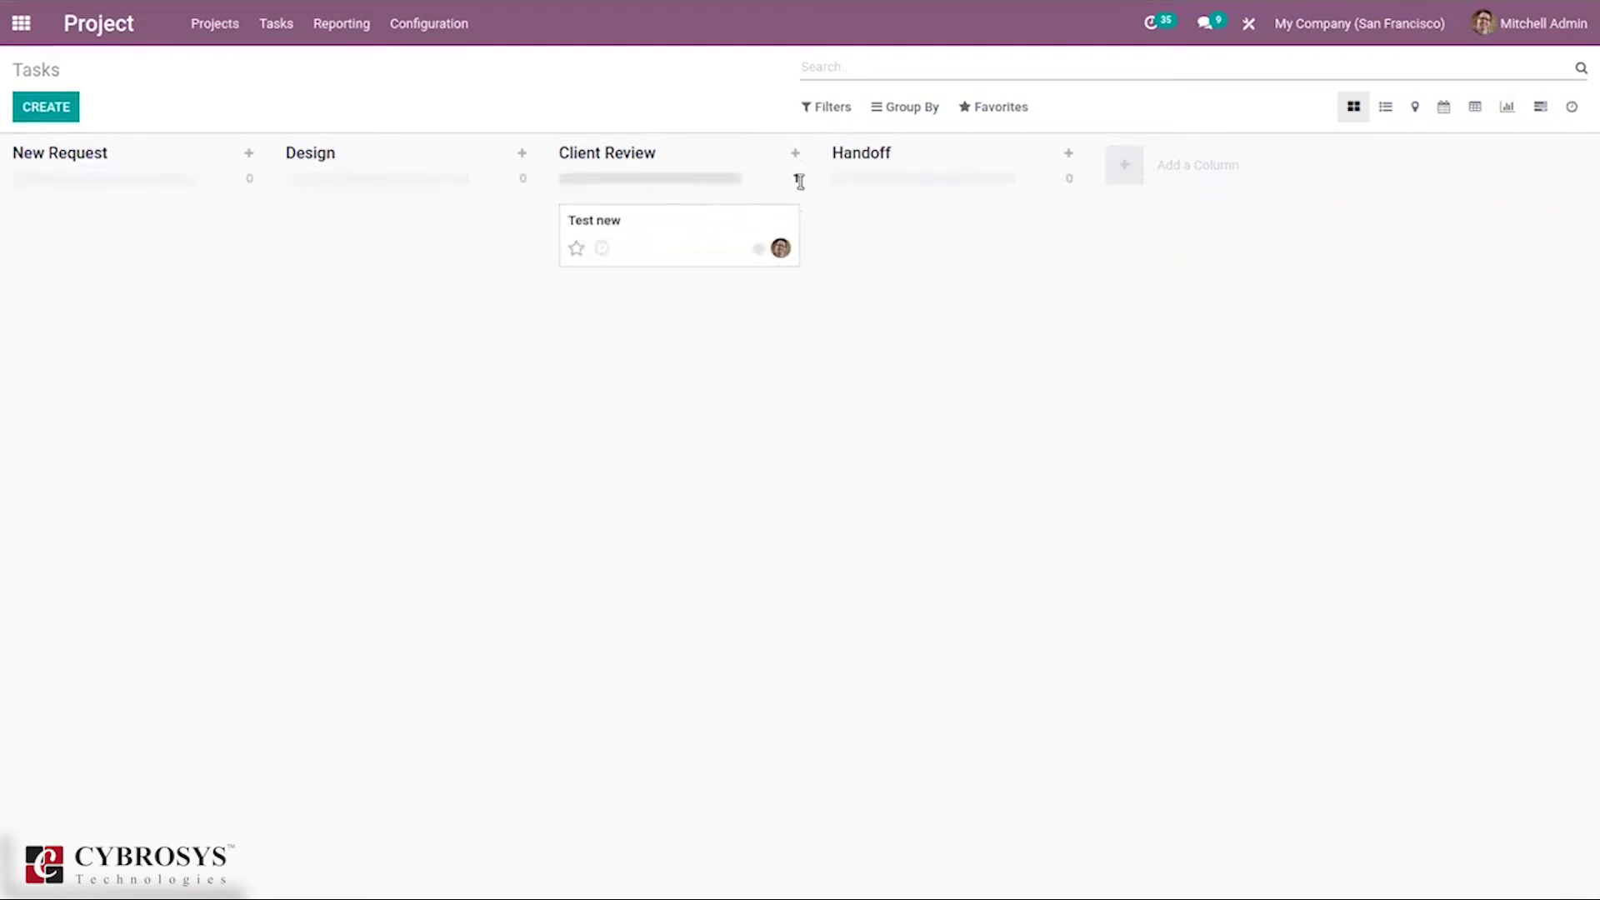
{"action": "left_click_drag", "start_coordinate": [715, 231], "coordinate": [117, 200]}
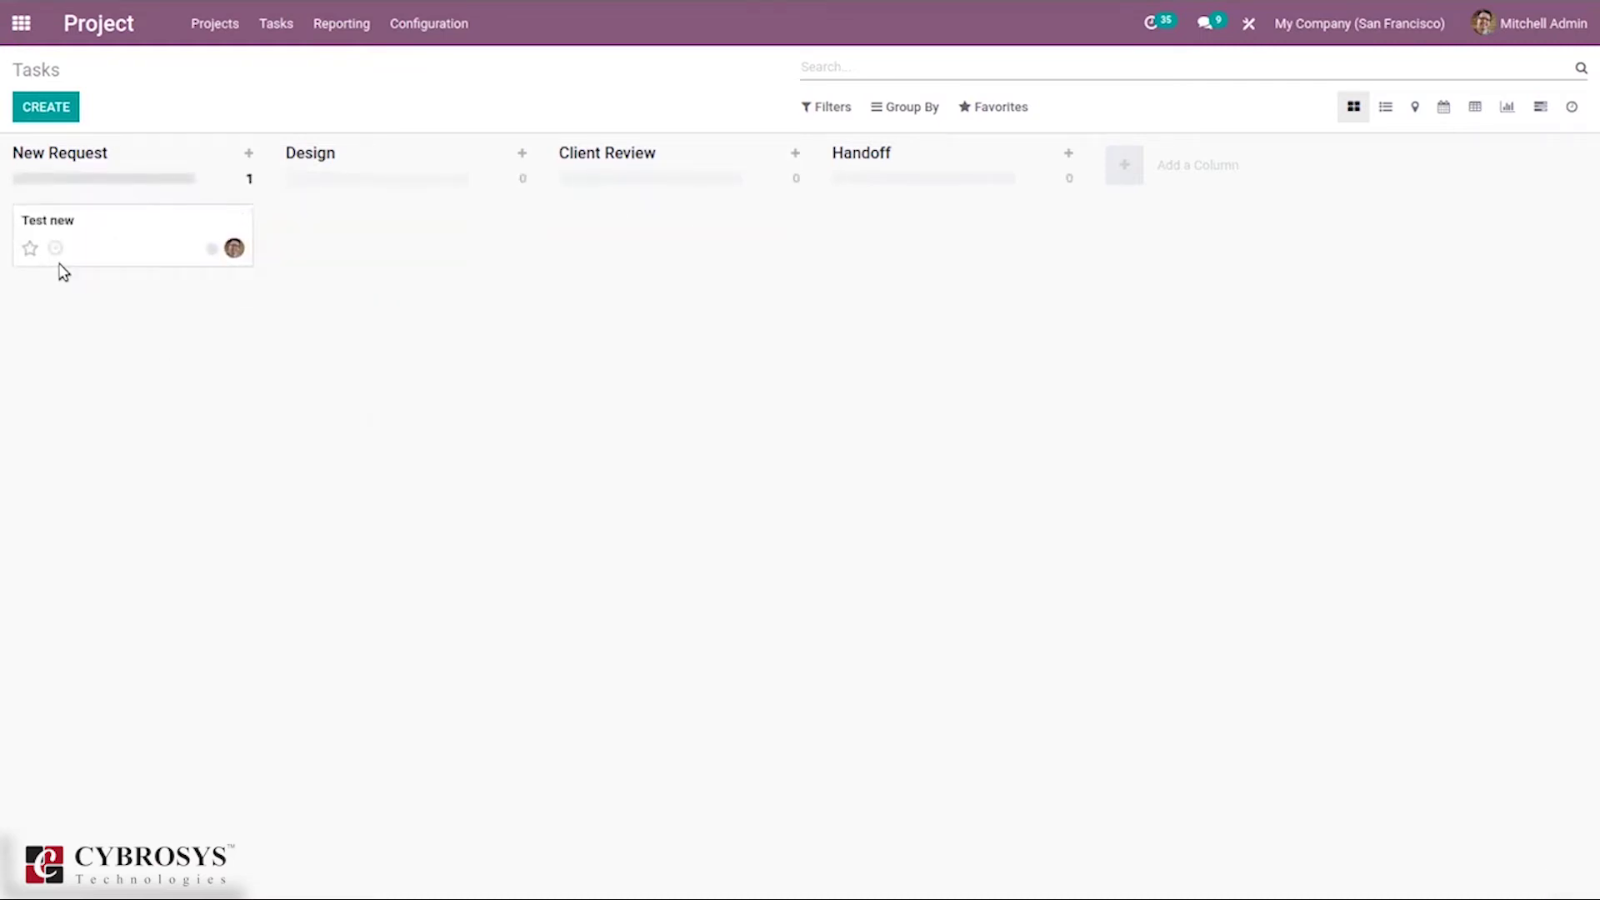
Step: Star the Test new task and schedule a To Do activity for it due 01/02/2021
{"action": "left_click", "coordinate": [29, 249]}
{"action": "left_click", "coordinate": [55, 249]}
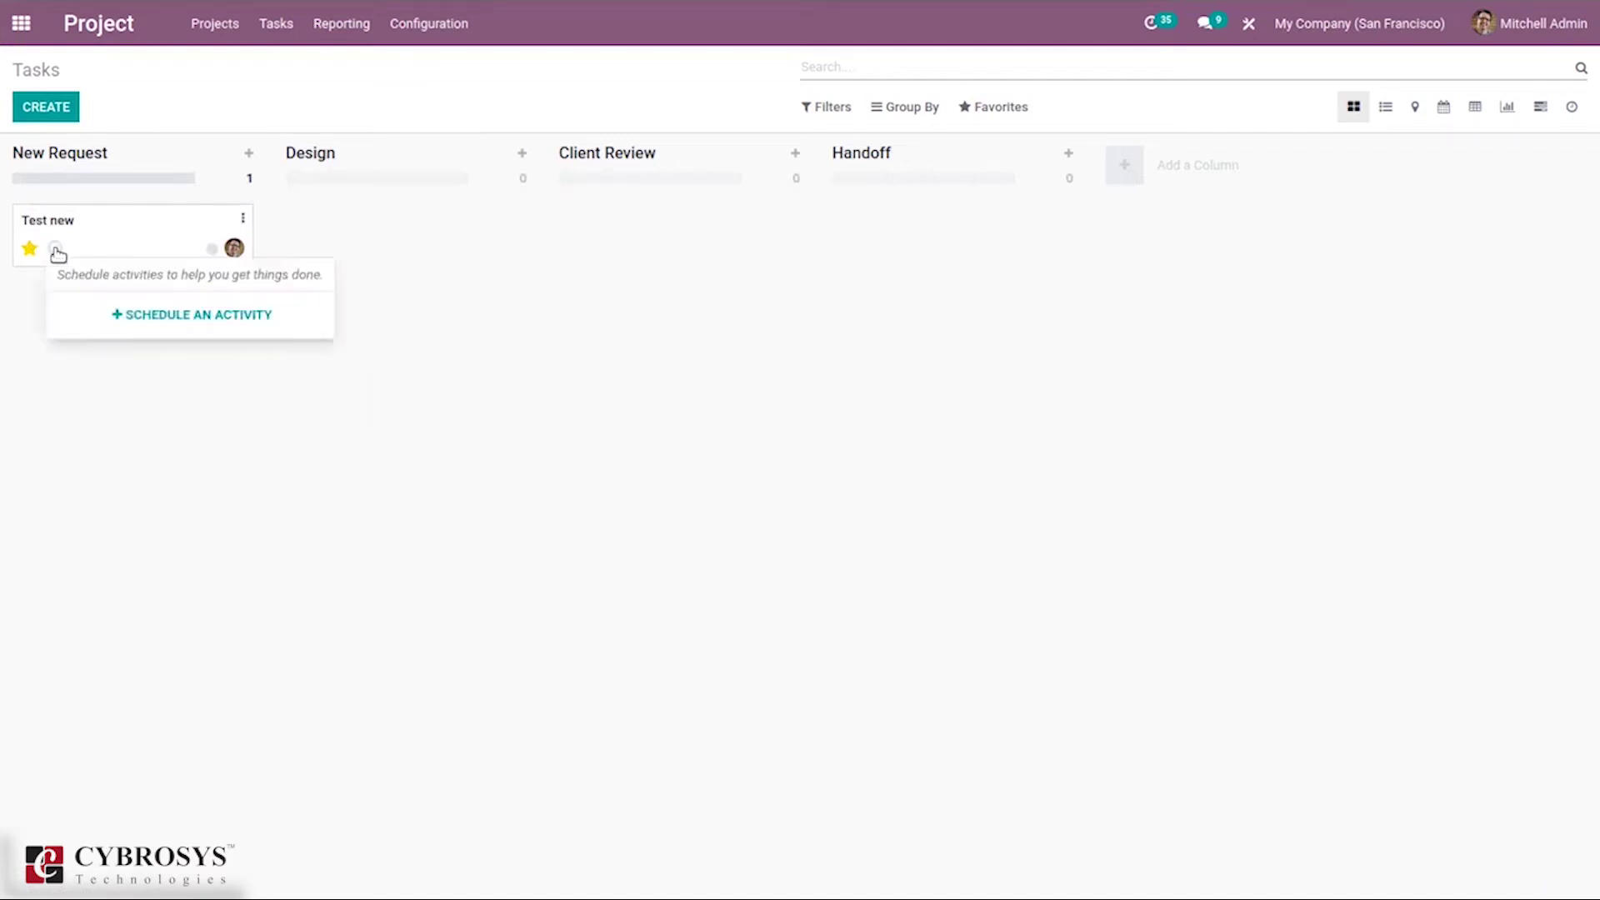
{"action": "left_click", "coordinate": [262, 321]}
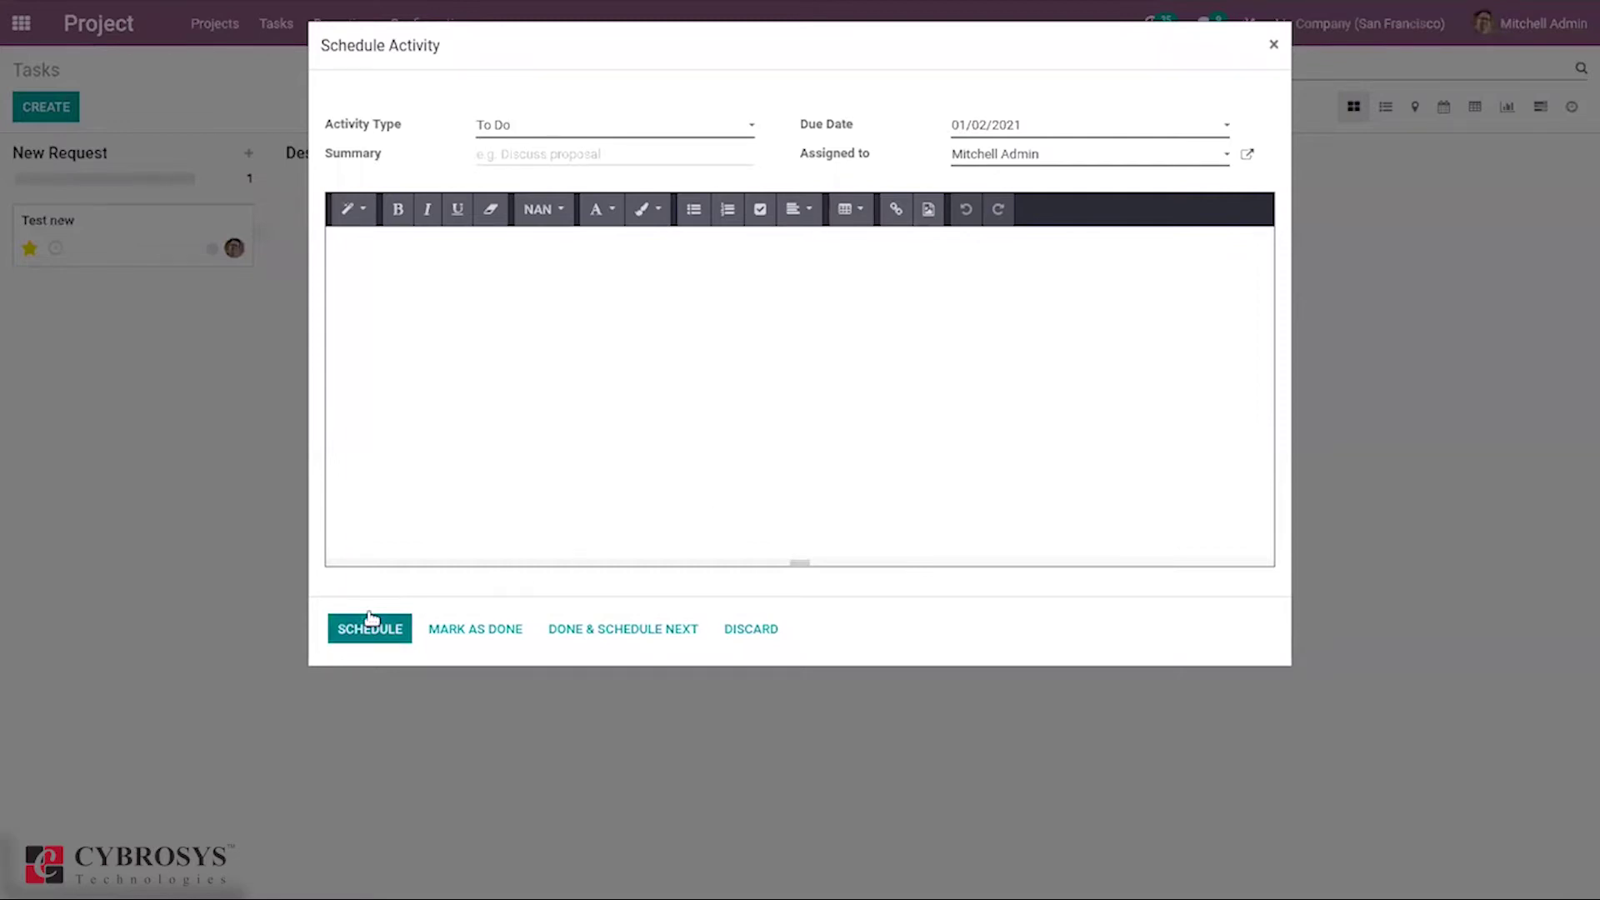
{"action": "left_click", "coordinate": [369, 626]}
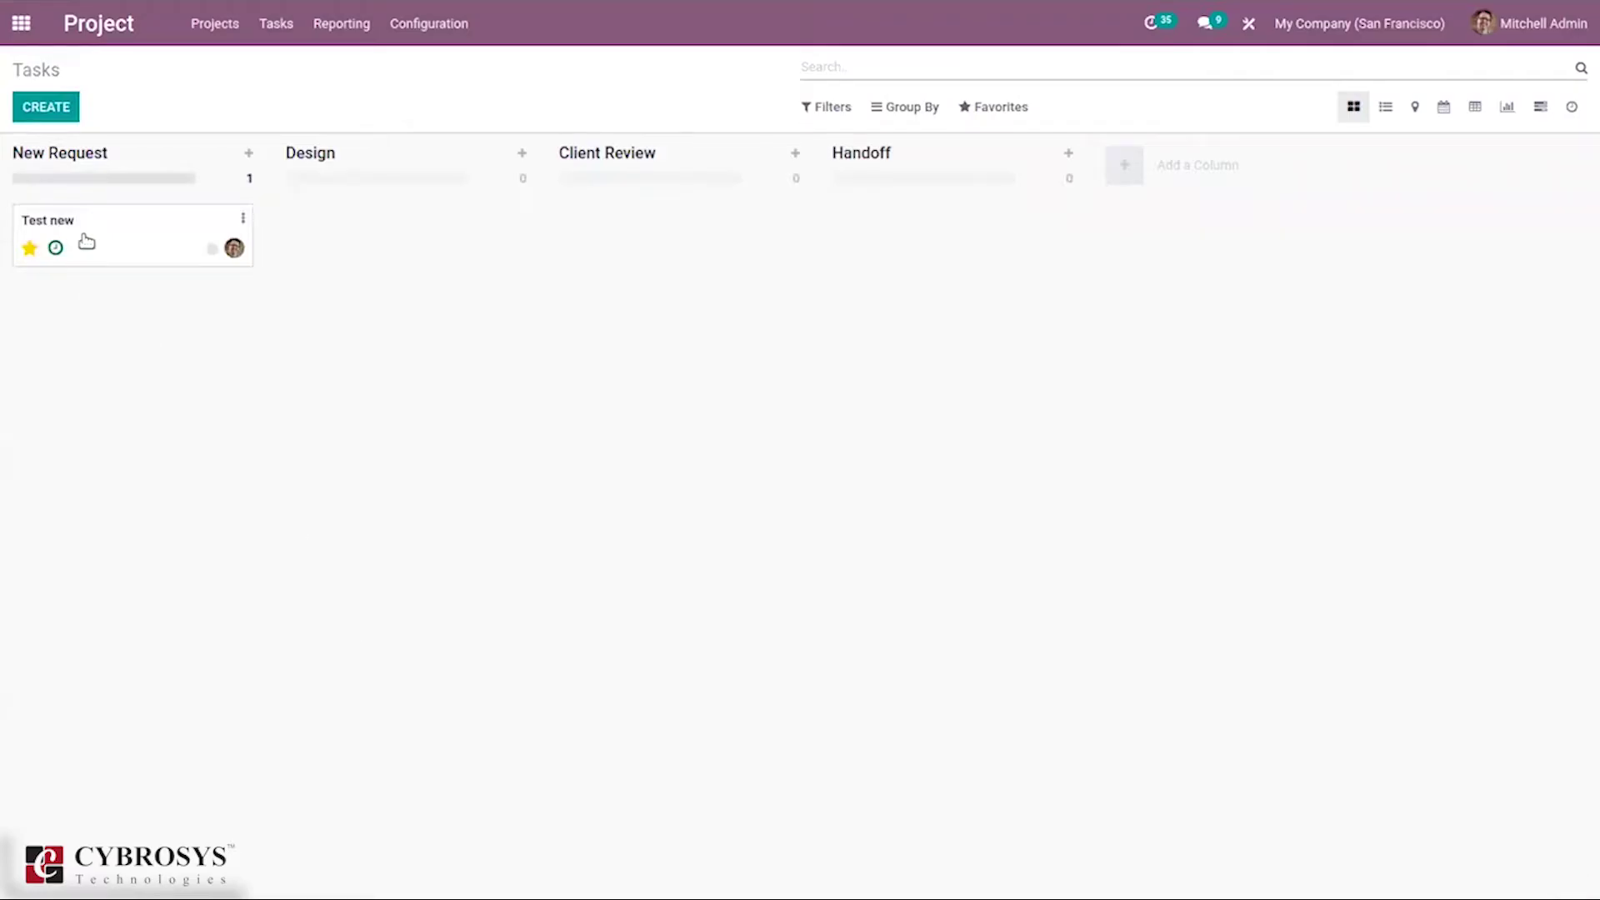
Step: View the Ready and Blocked state options of the Test new task without choosing one
{"action": "left_click", "coordinate": [214, 248]}
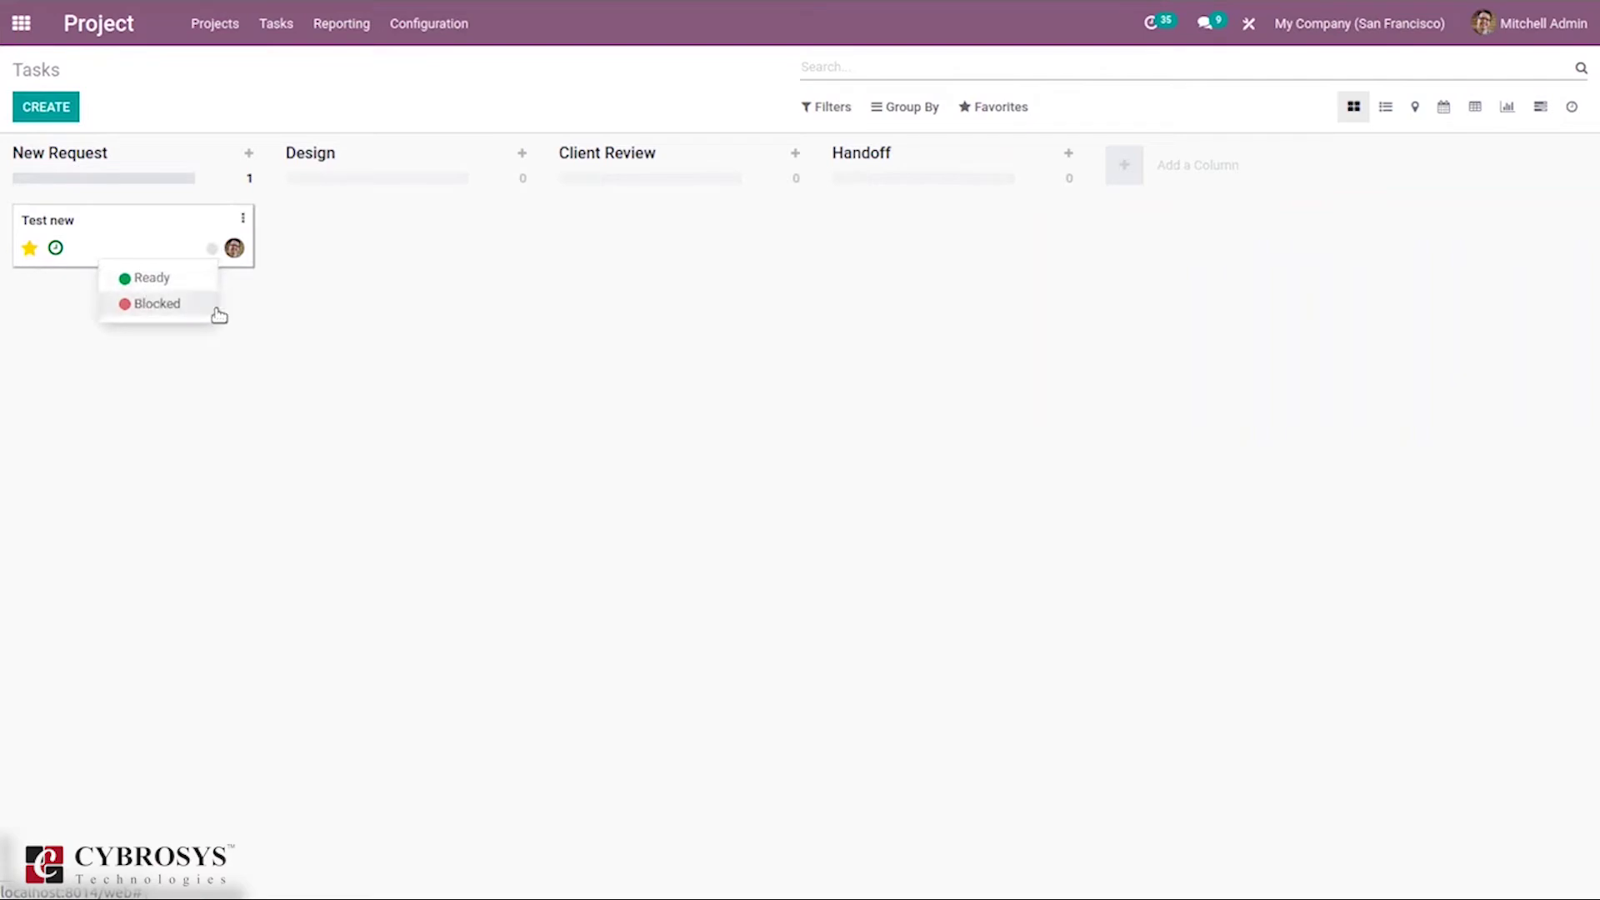
{"action": "left_click", "coordinate": [349, 289]}
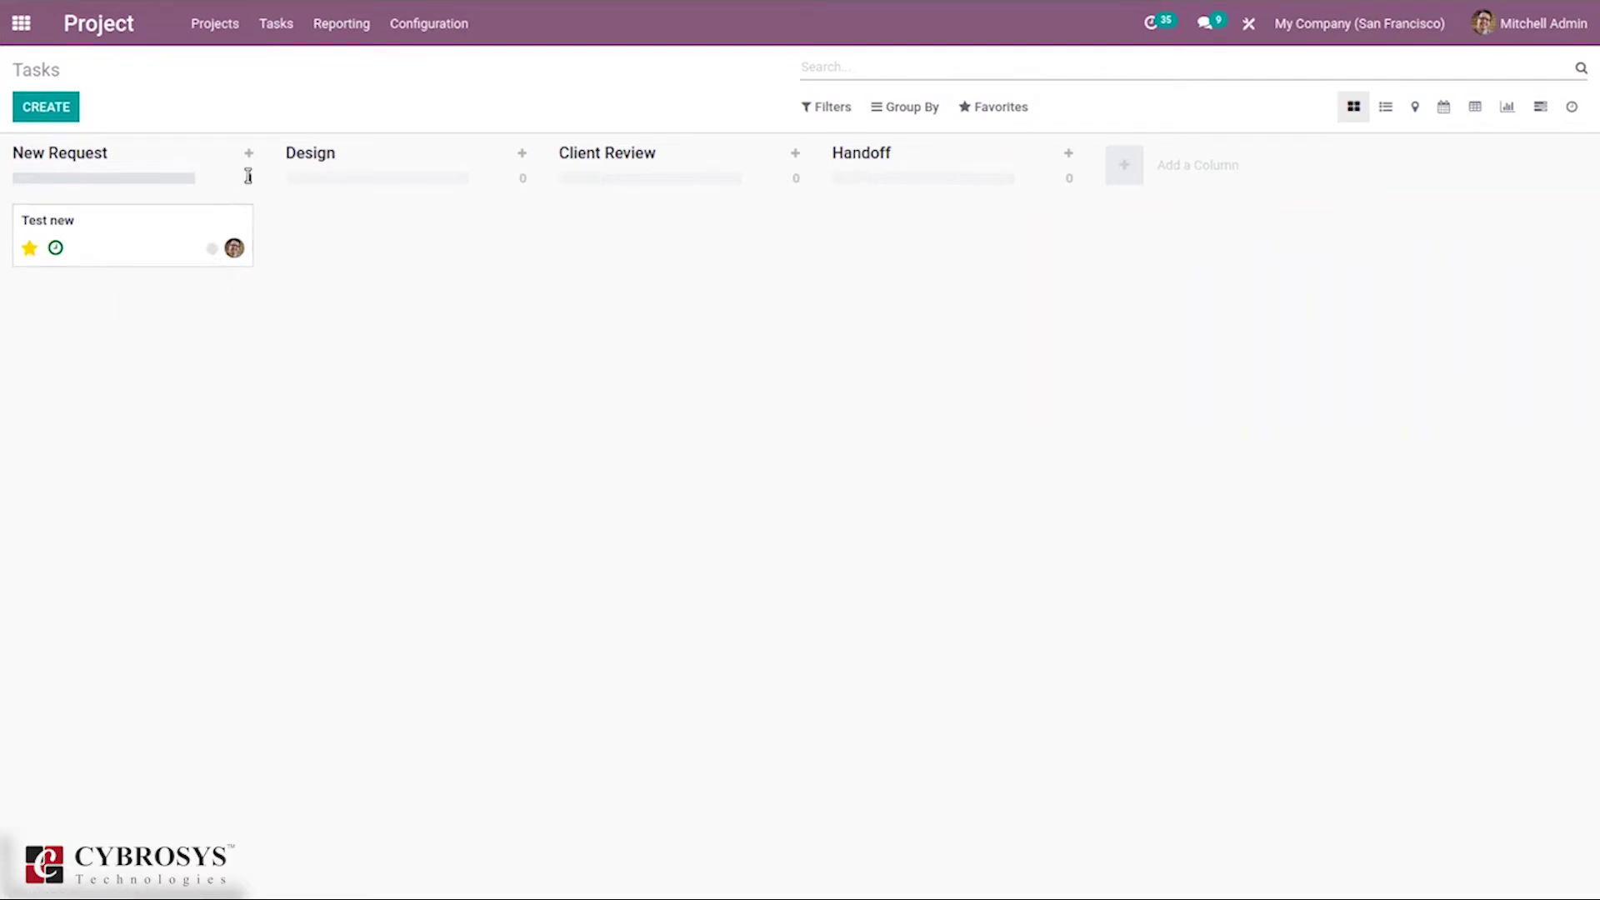
Step: Upload budget.png from the Pictures folder as the cover image of the Test new task
{"action": "left_click", "coordinate": [243, 218]}
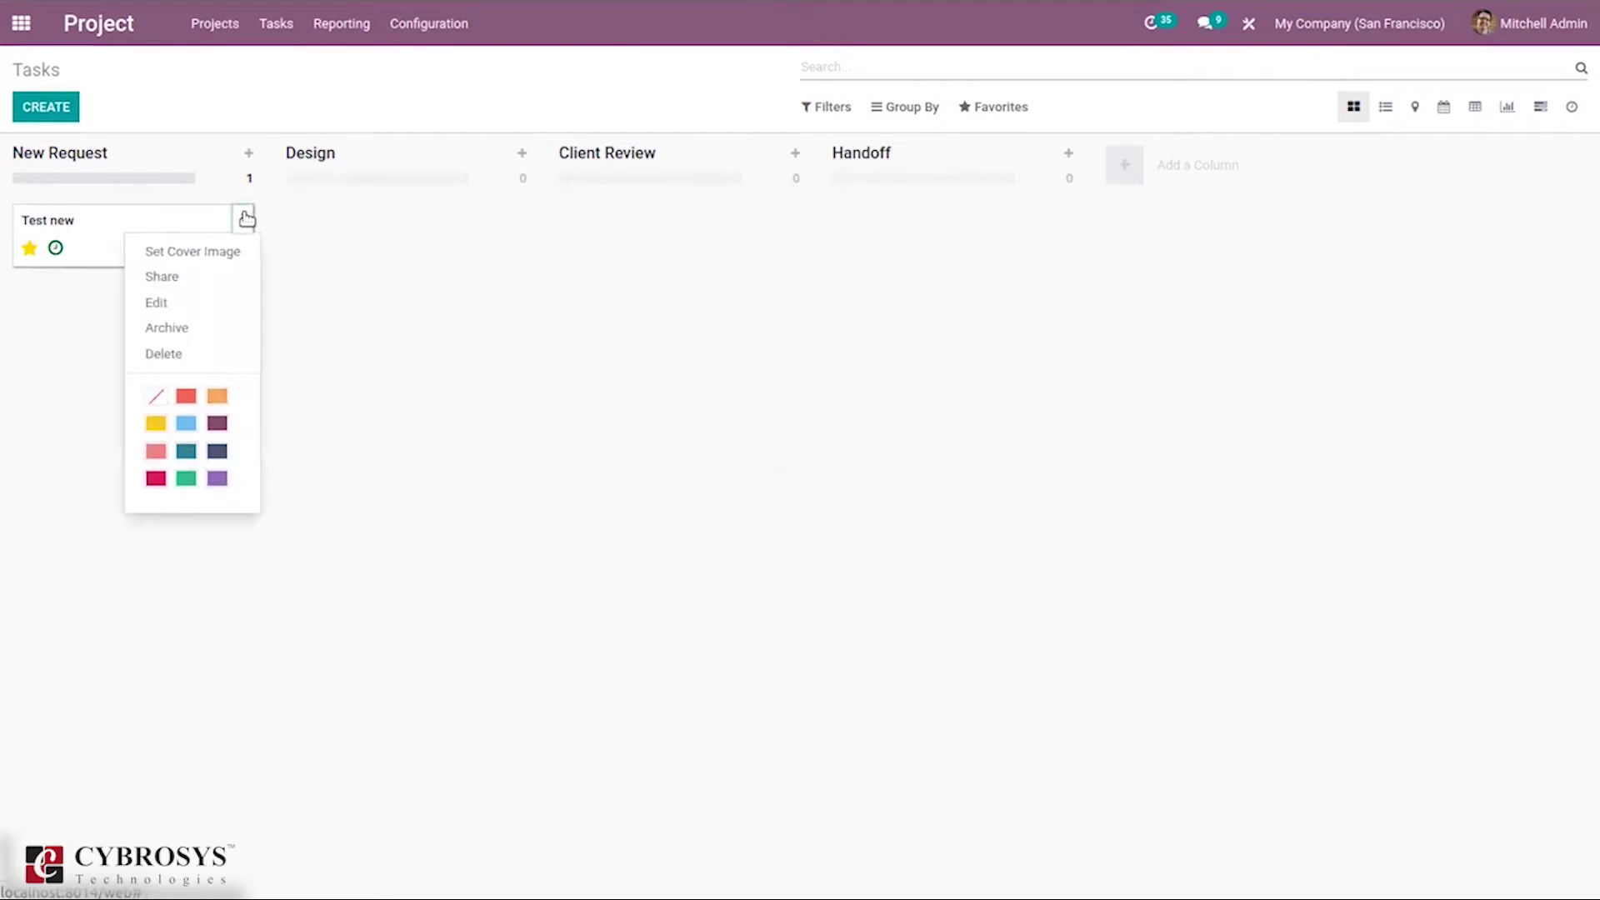
{"action": "left_click", "coordinate": [200, 258]}
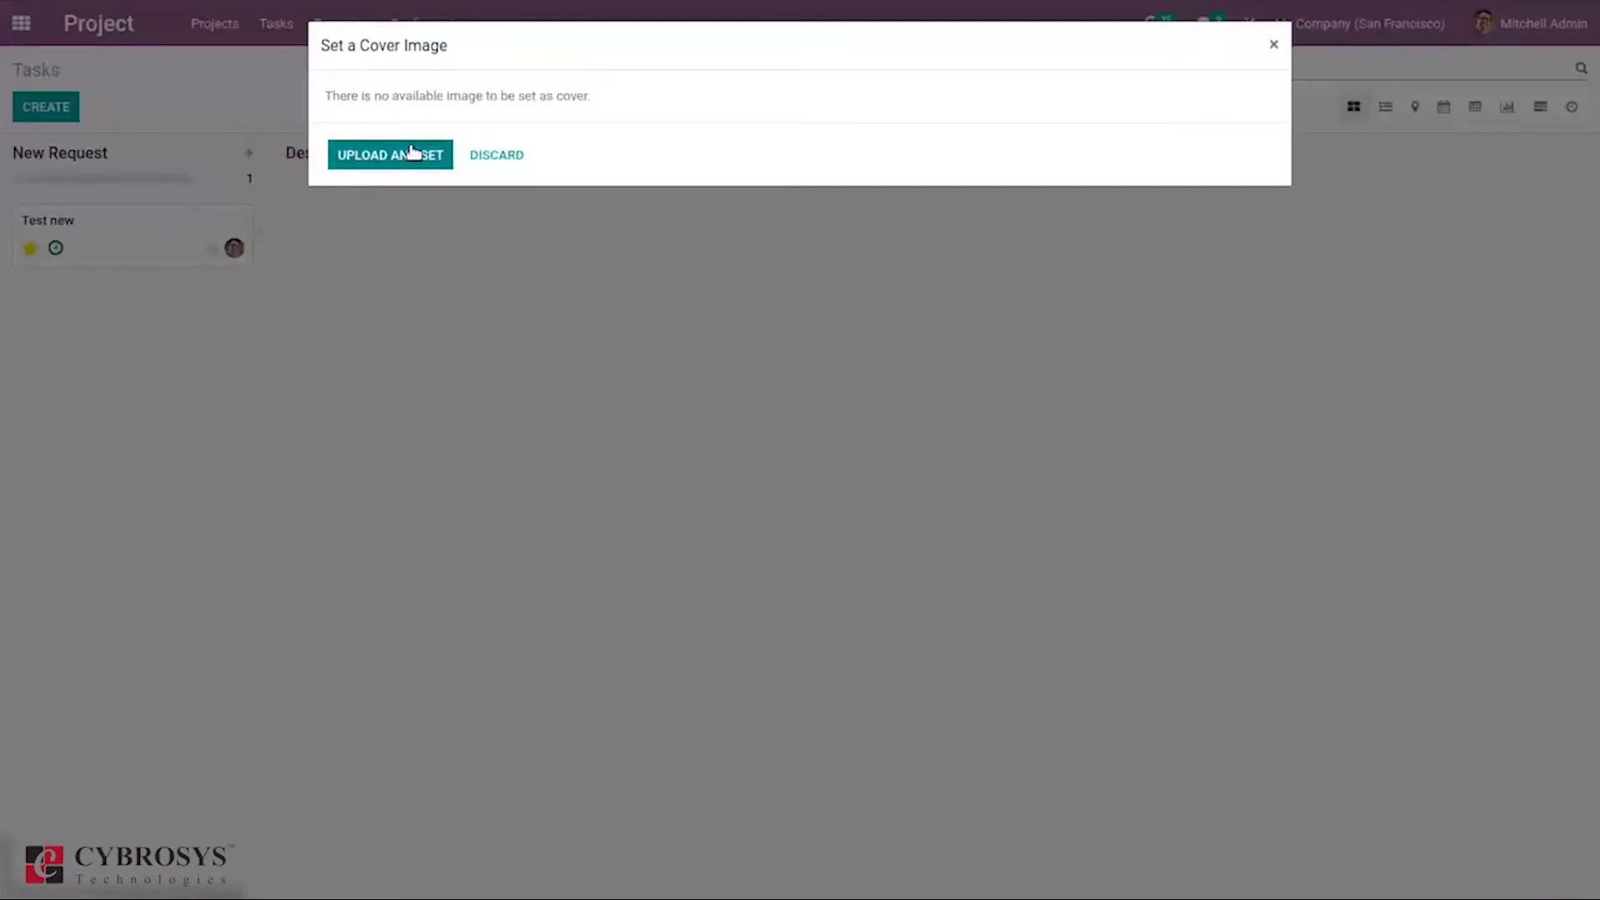
{"action": "left_click", "coordinate": [411, 151]}
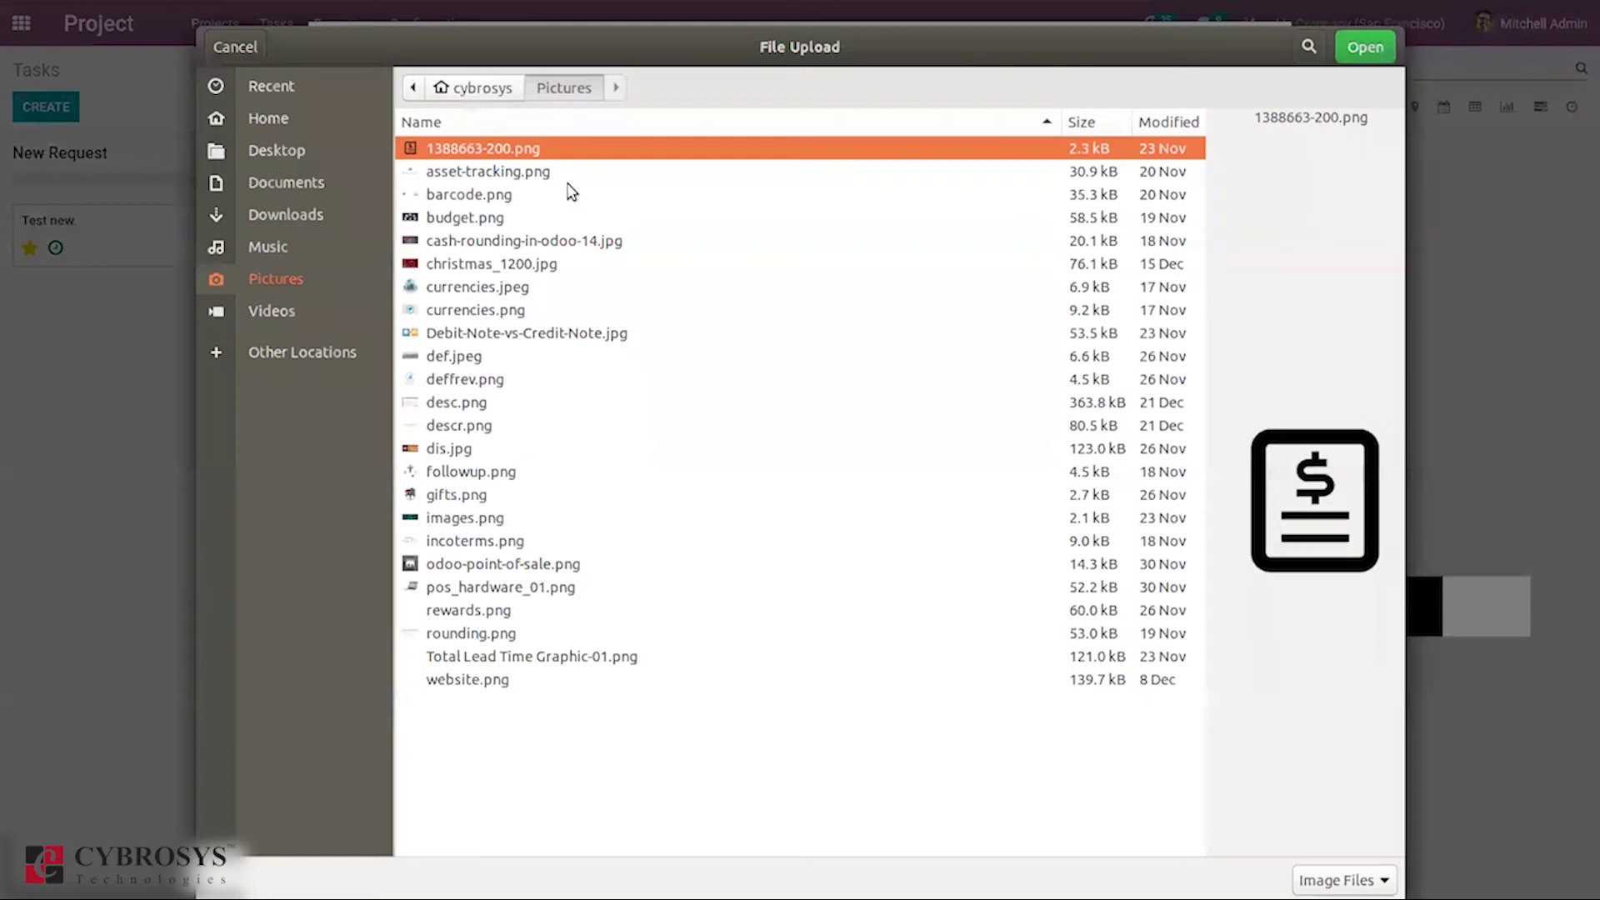
{"action": "left_click", "coordinate": [371, 213]}
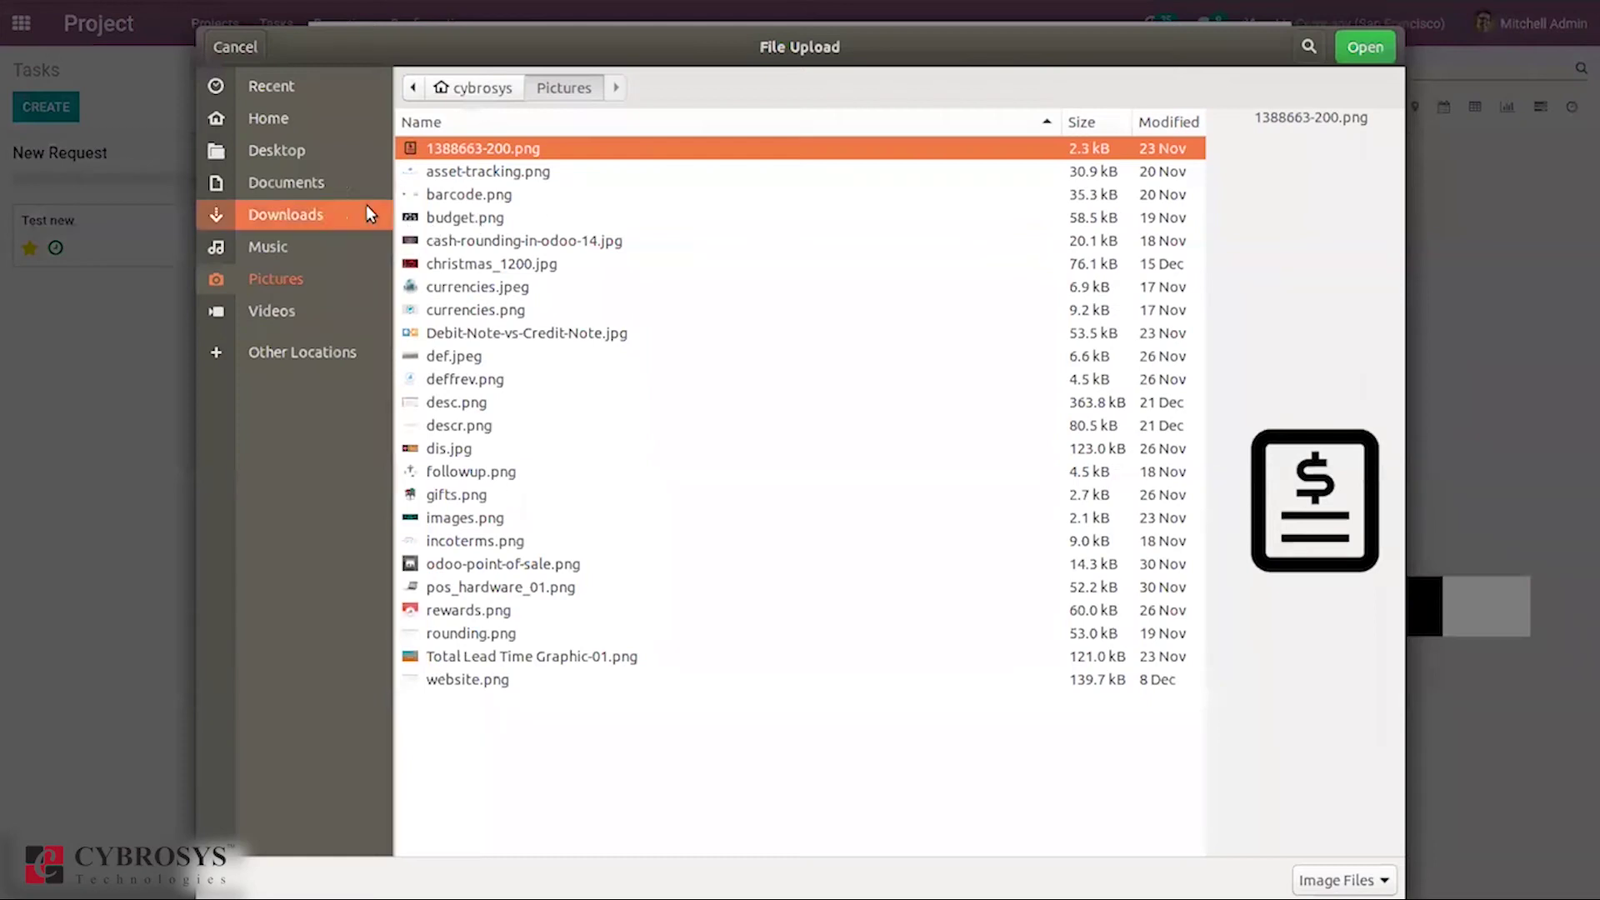
{"action": "left_click", "coordinate": [481, 220]}
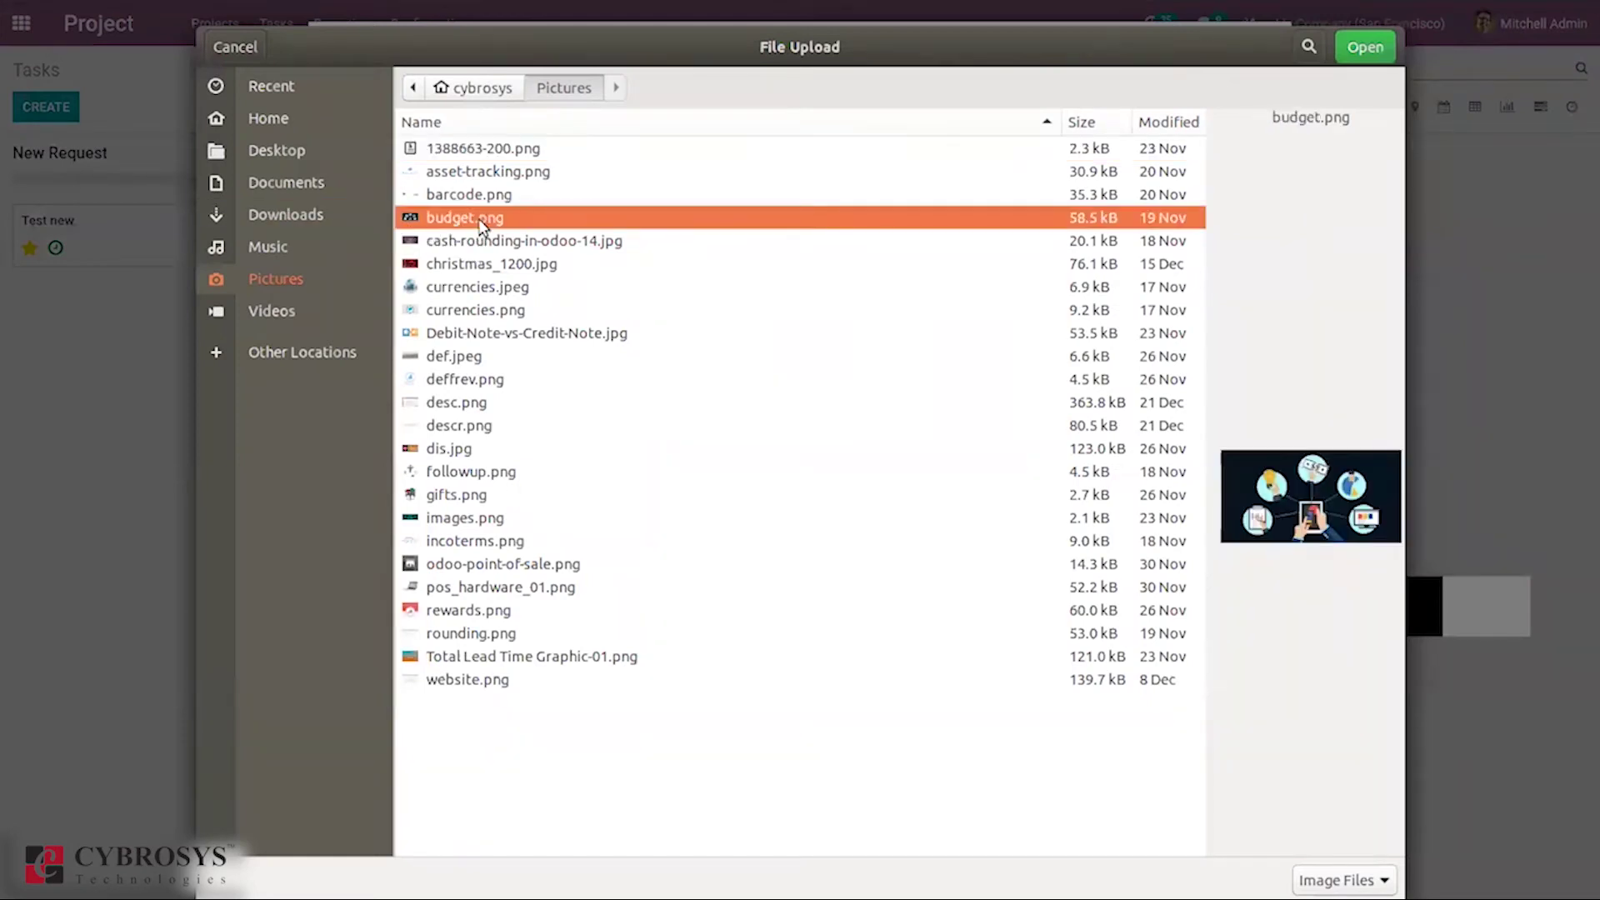
{"action": "left_click", "coordinate": [1364, 47]}
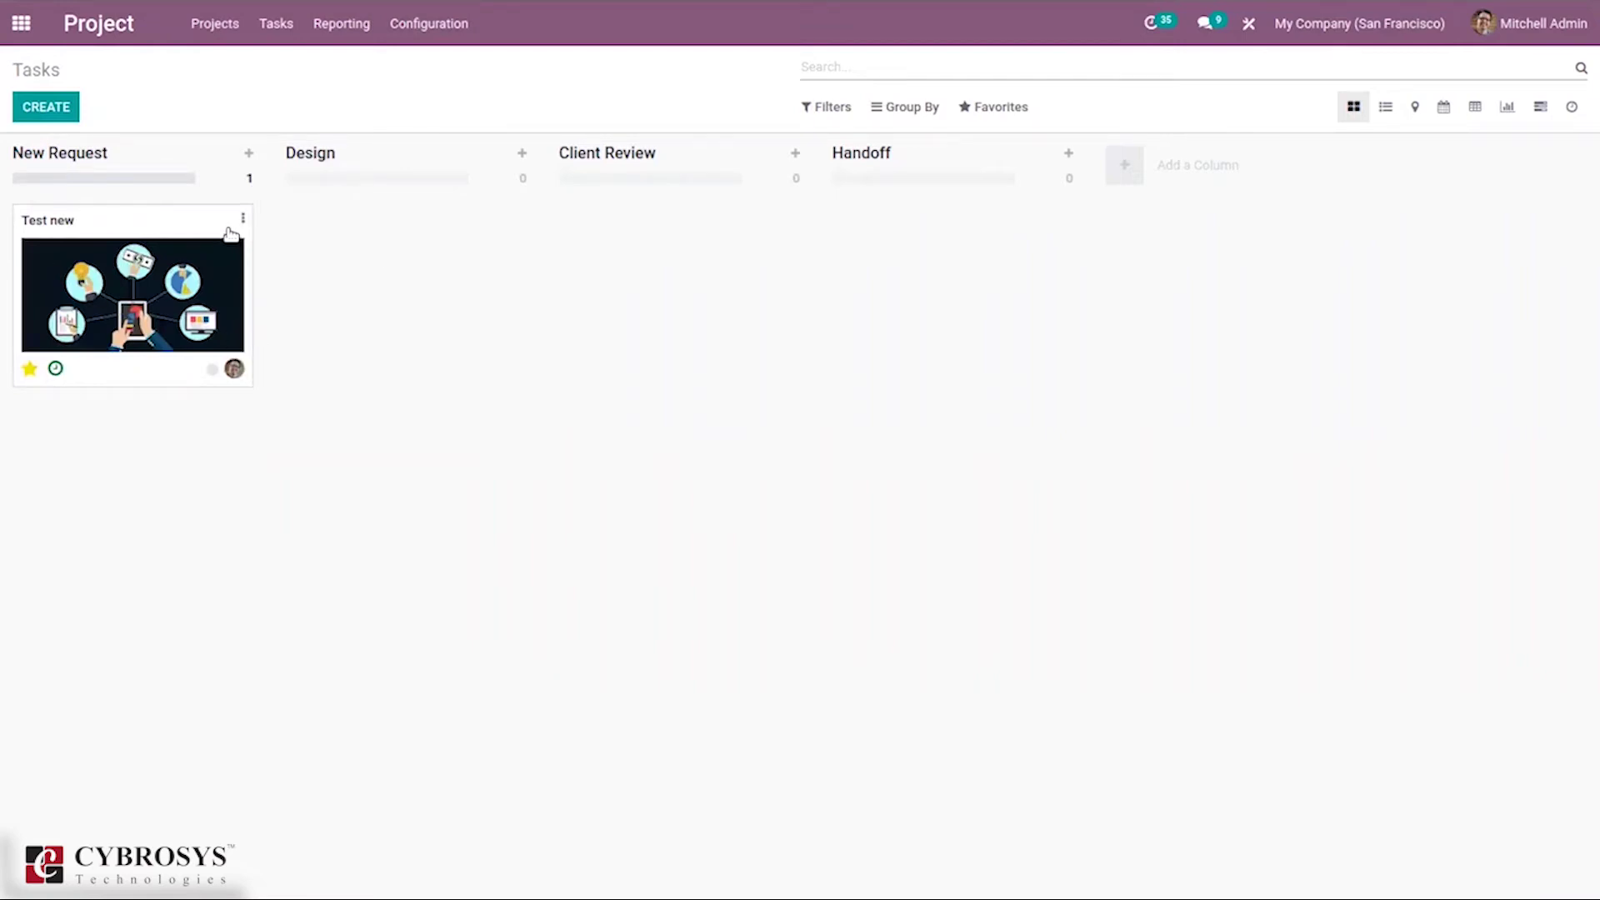
Step: View the sharing options of the Test new task and close them without sending
{"action": "left_click", "coordinate": [242, 218]}
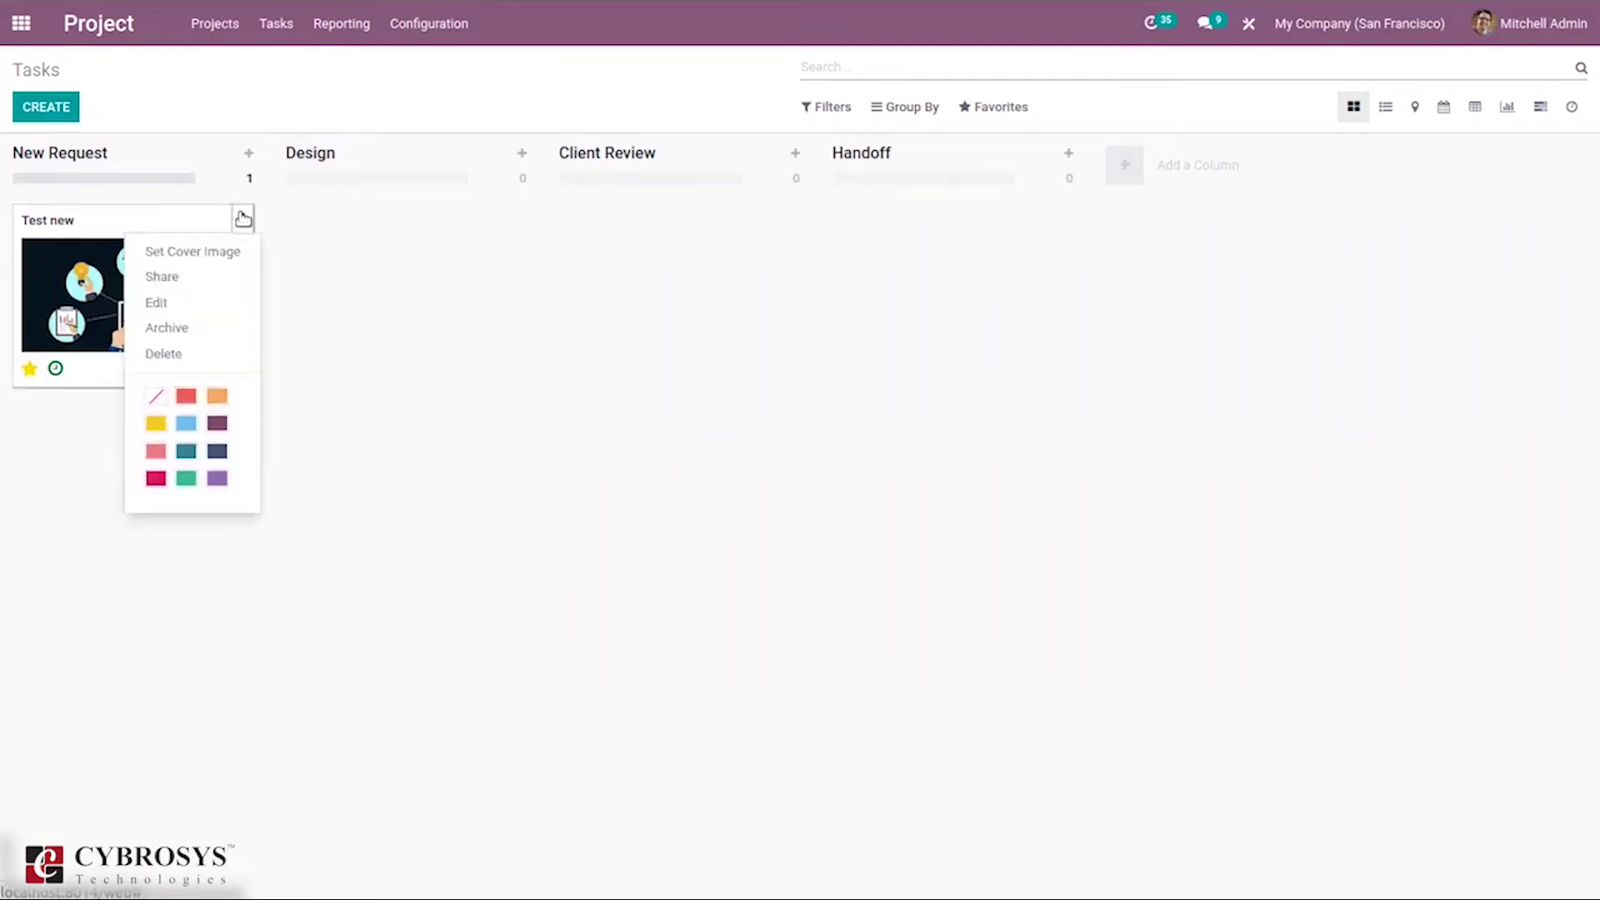
{"action": "left_click", "coordinate": [197, 275]}
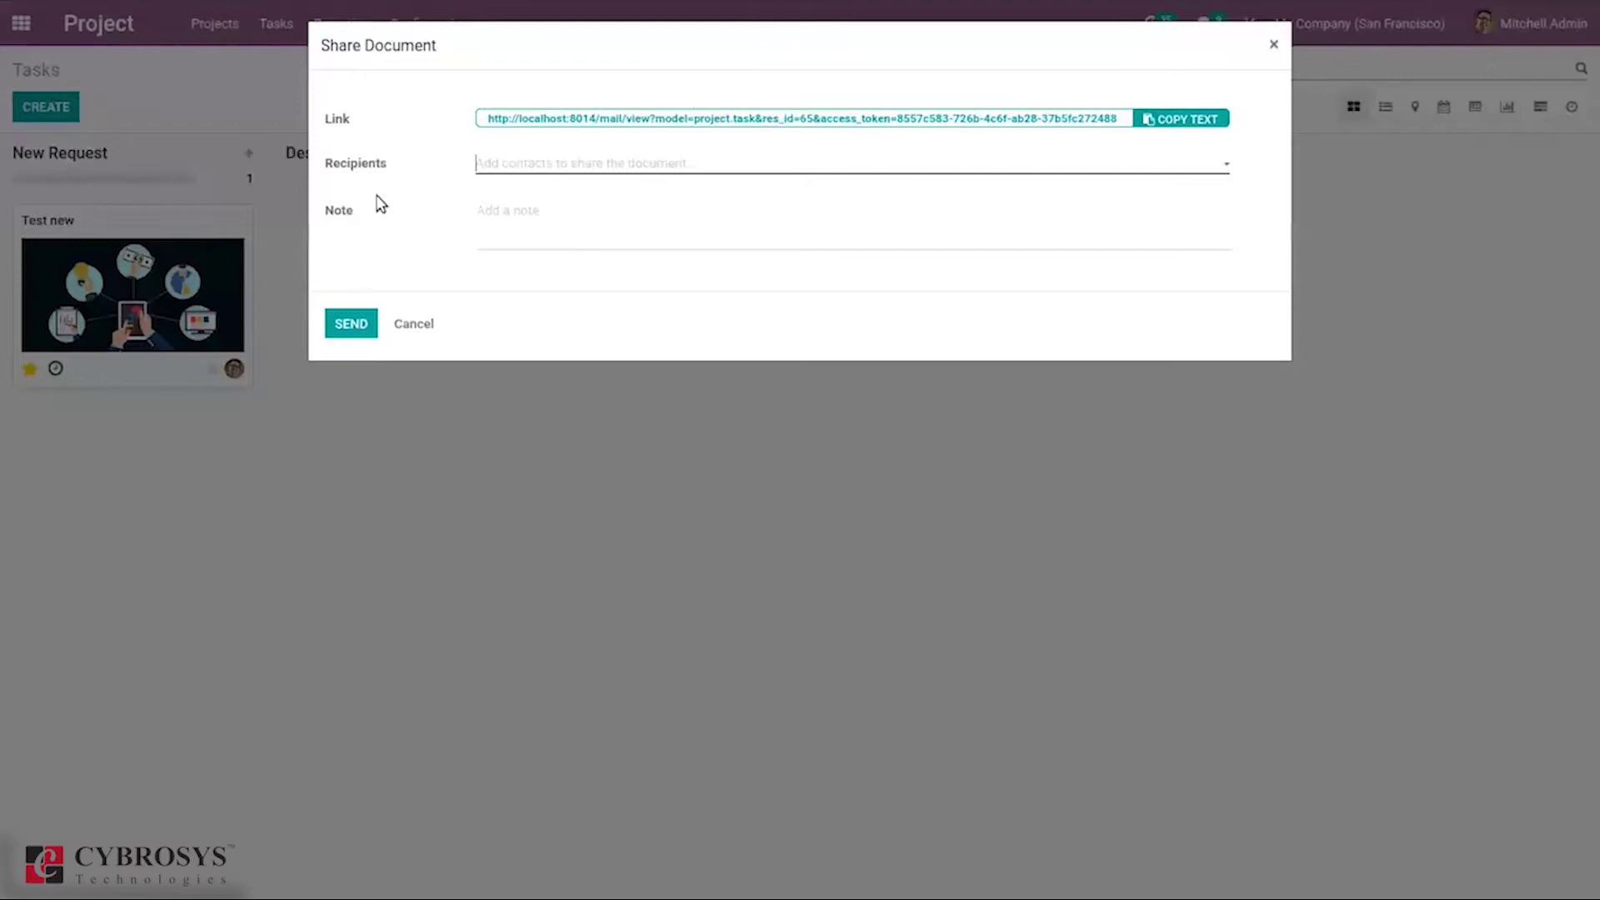
{"action": "left_click", "coordinate": [400, 329]}
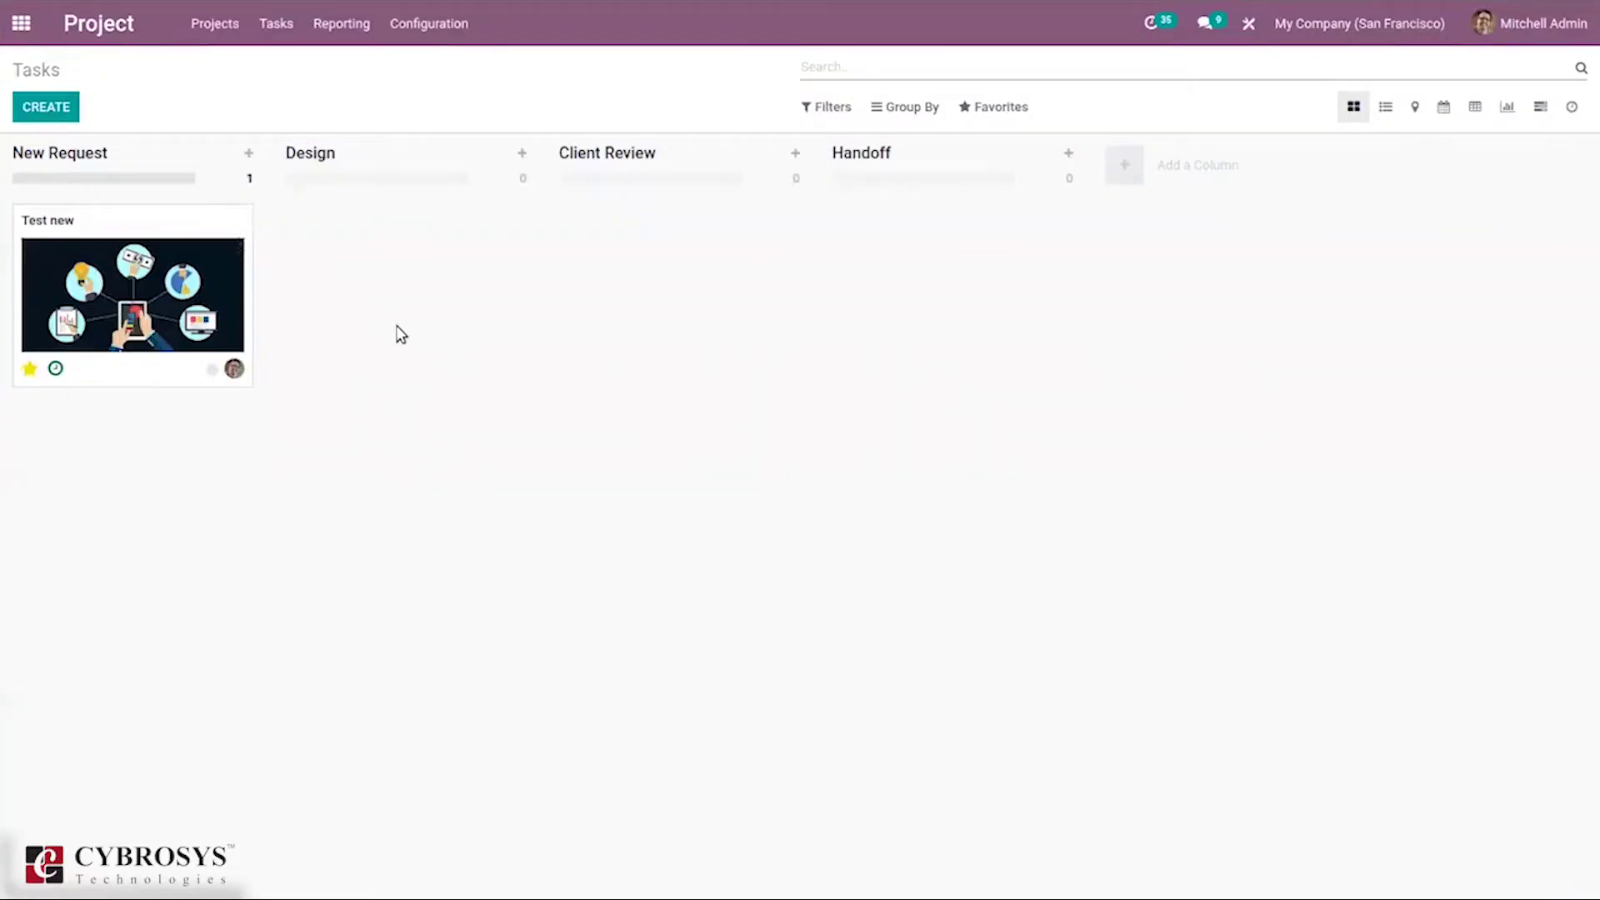
Step: Set the colour of the Test new task card to red
{"action": "left_click", "coordinate": [244, 218]}
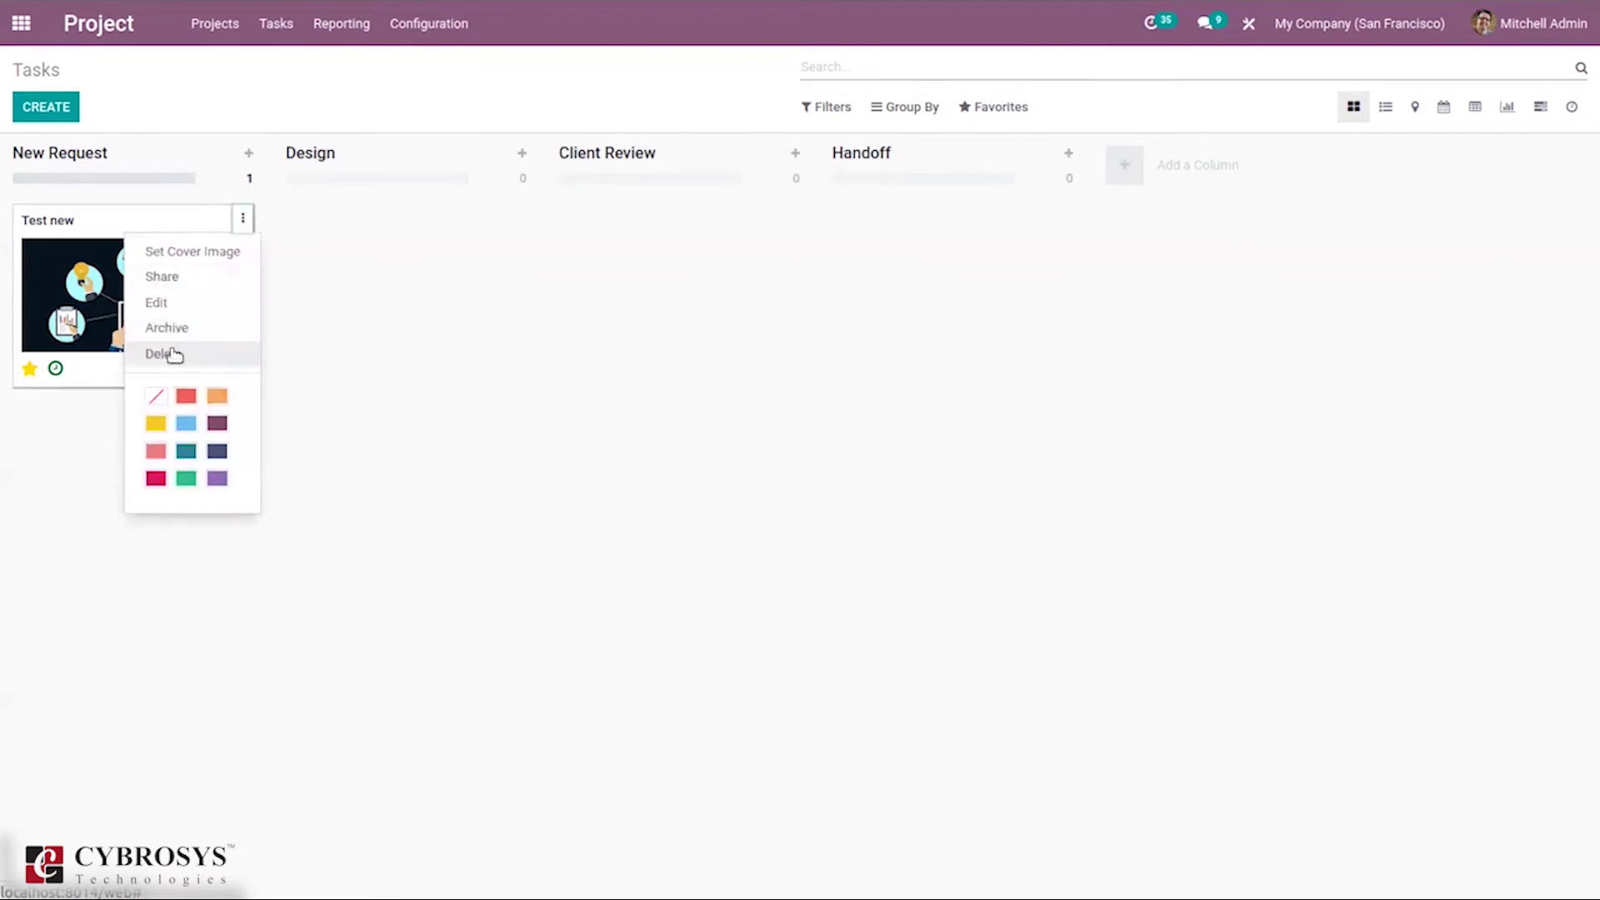
{"action": "left_click", "coordinate": [186, 396]}
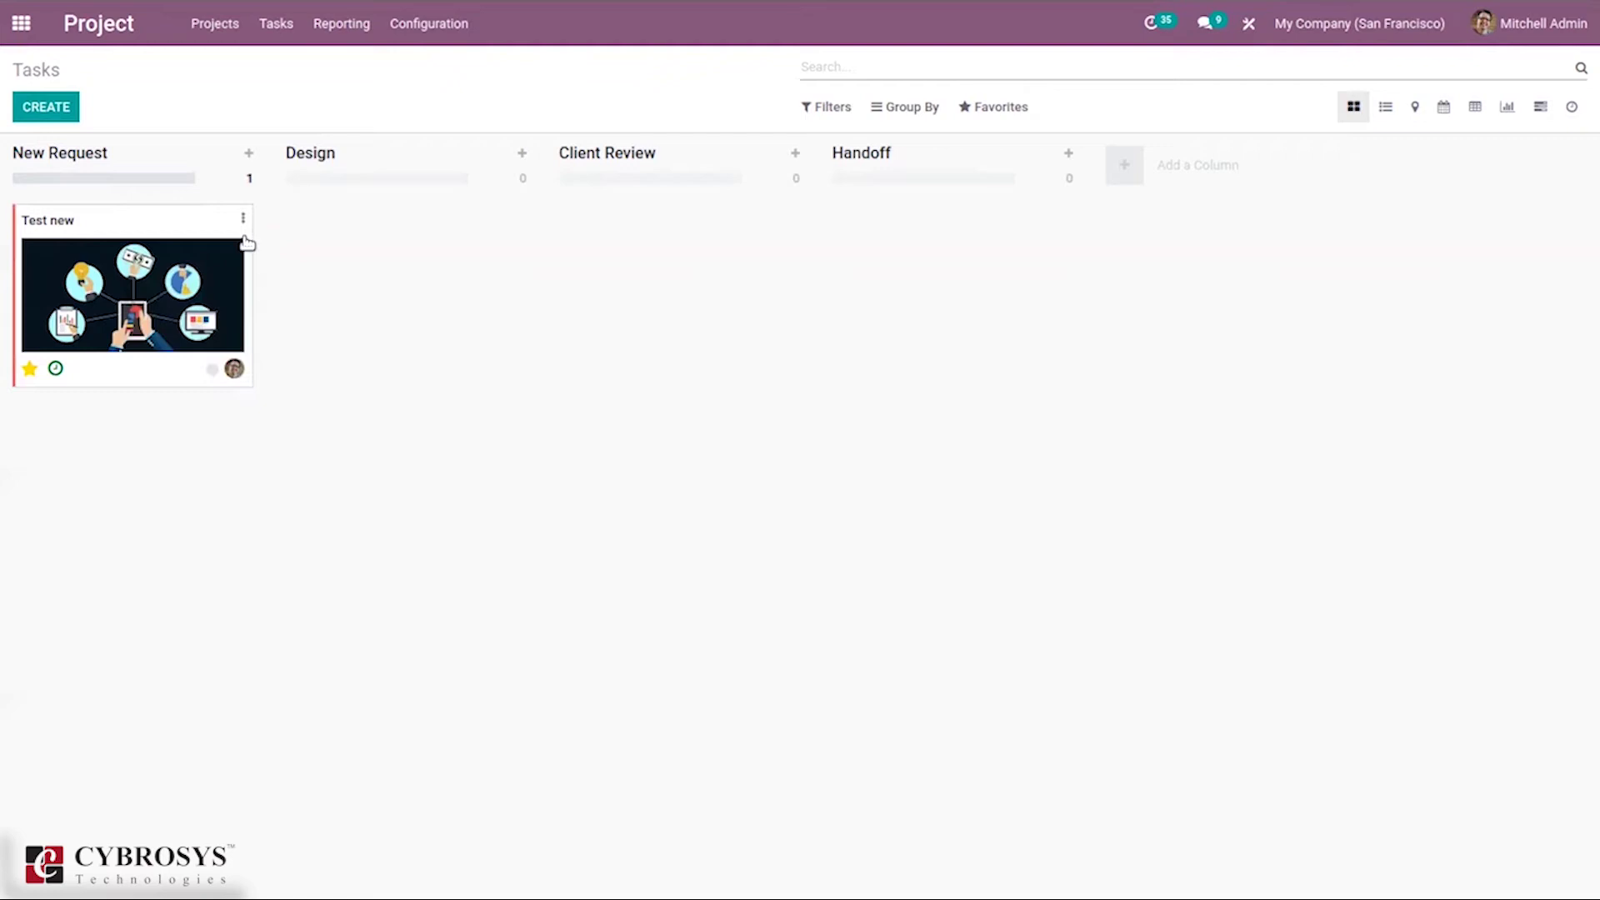
Step: Add a task titled test2 to the Design stage, keeping the default assignee
{"action": "left_click", "coordinate": [249, 154]}
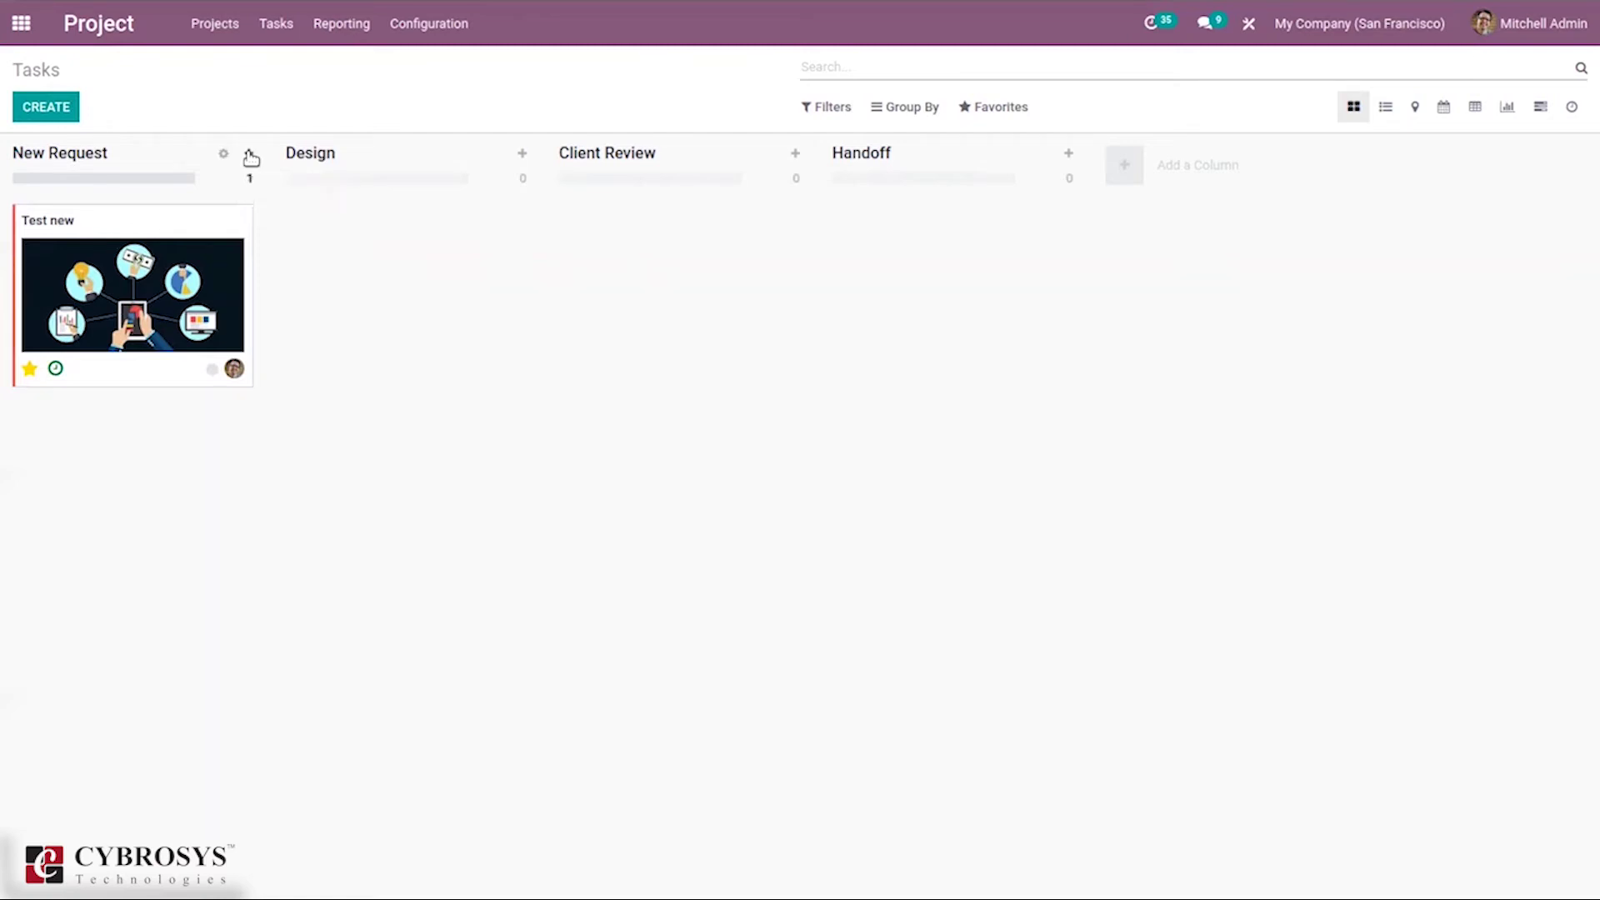
{"action": "left_click", "coordinate": [359, 305]}
{"action": "left_click", "coordinate": [522, 154]}
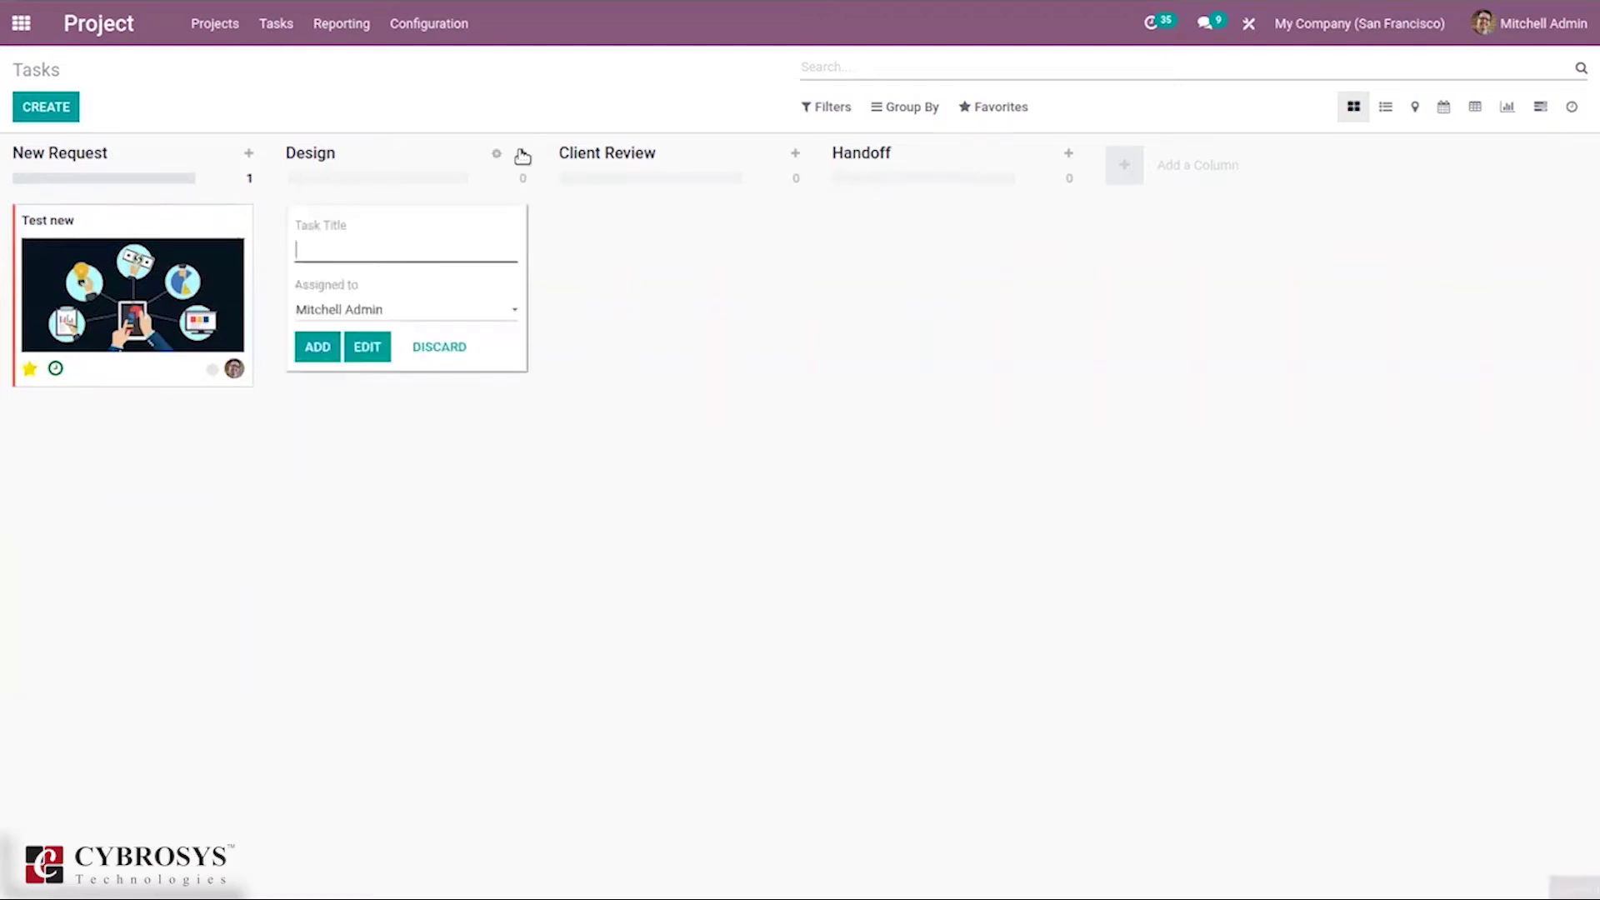
{"action": "type", "text": "test2"}
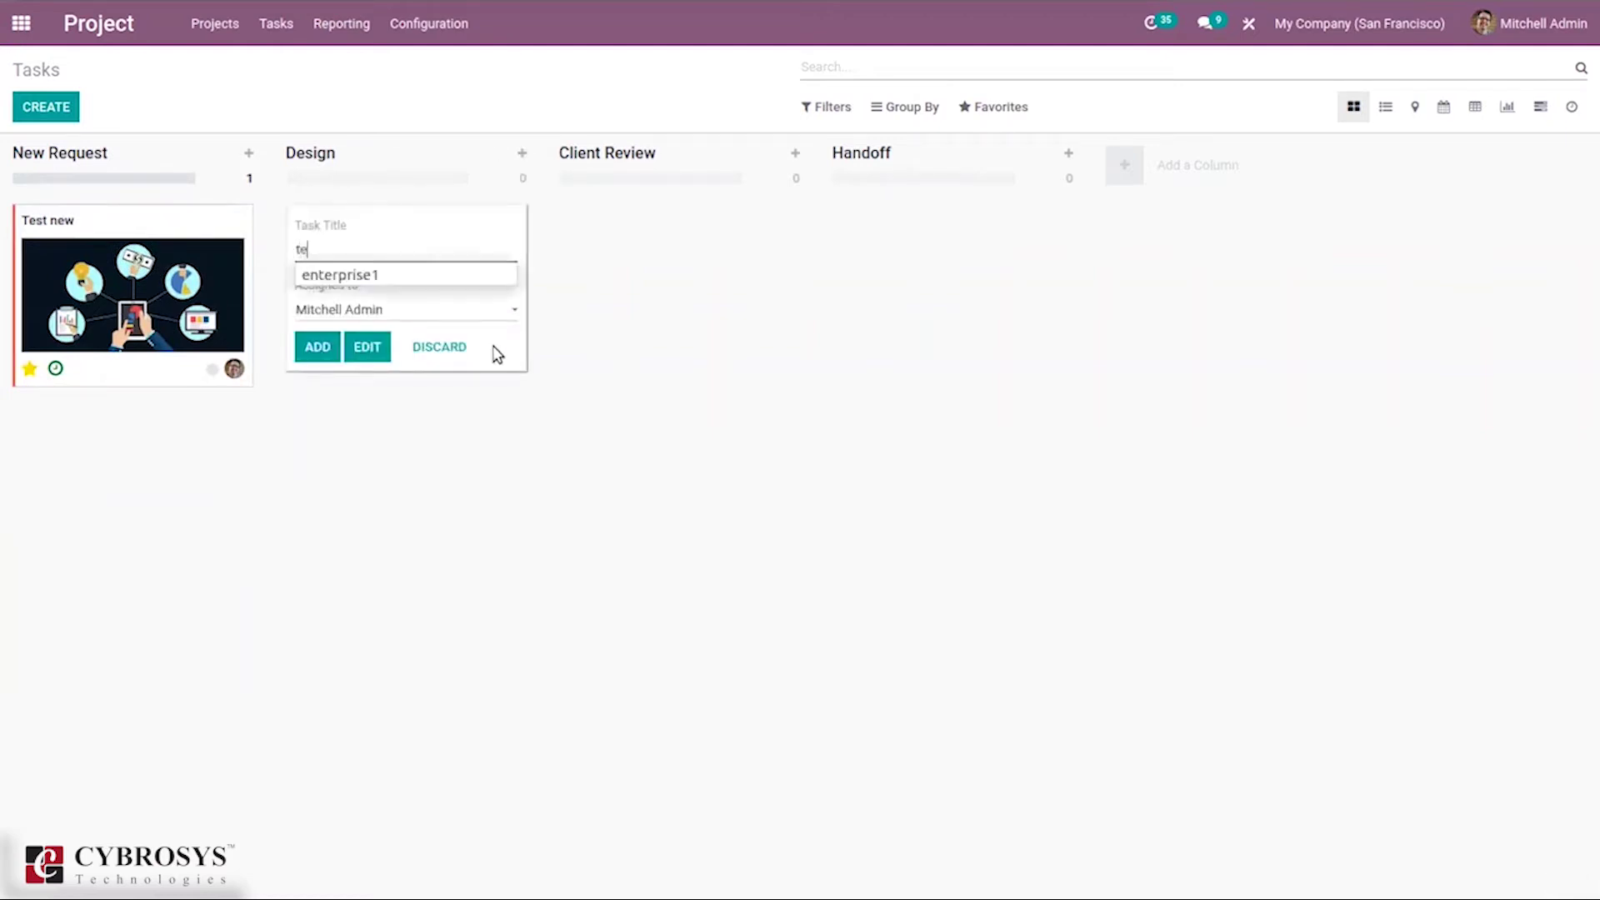
{"action": "left_click", "coordinate": [314, 347]}
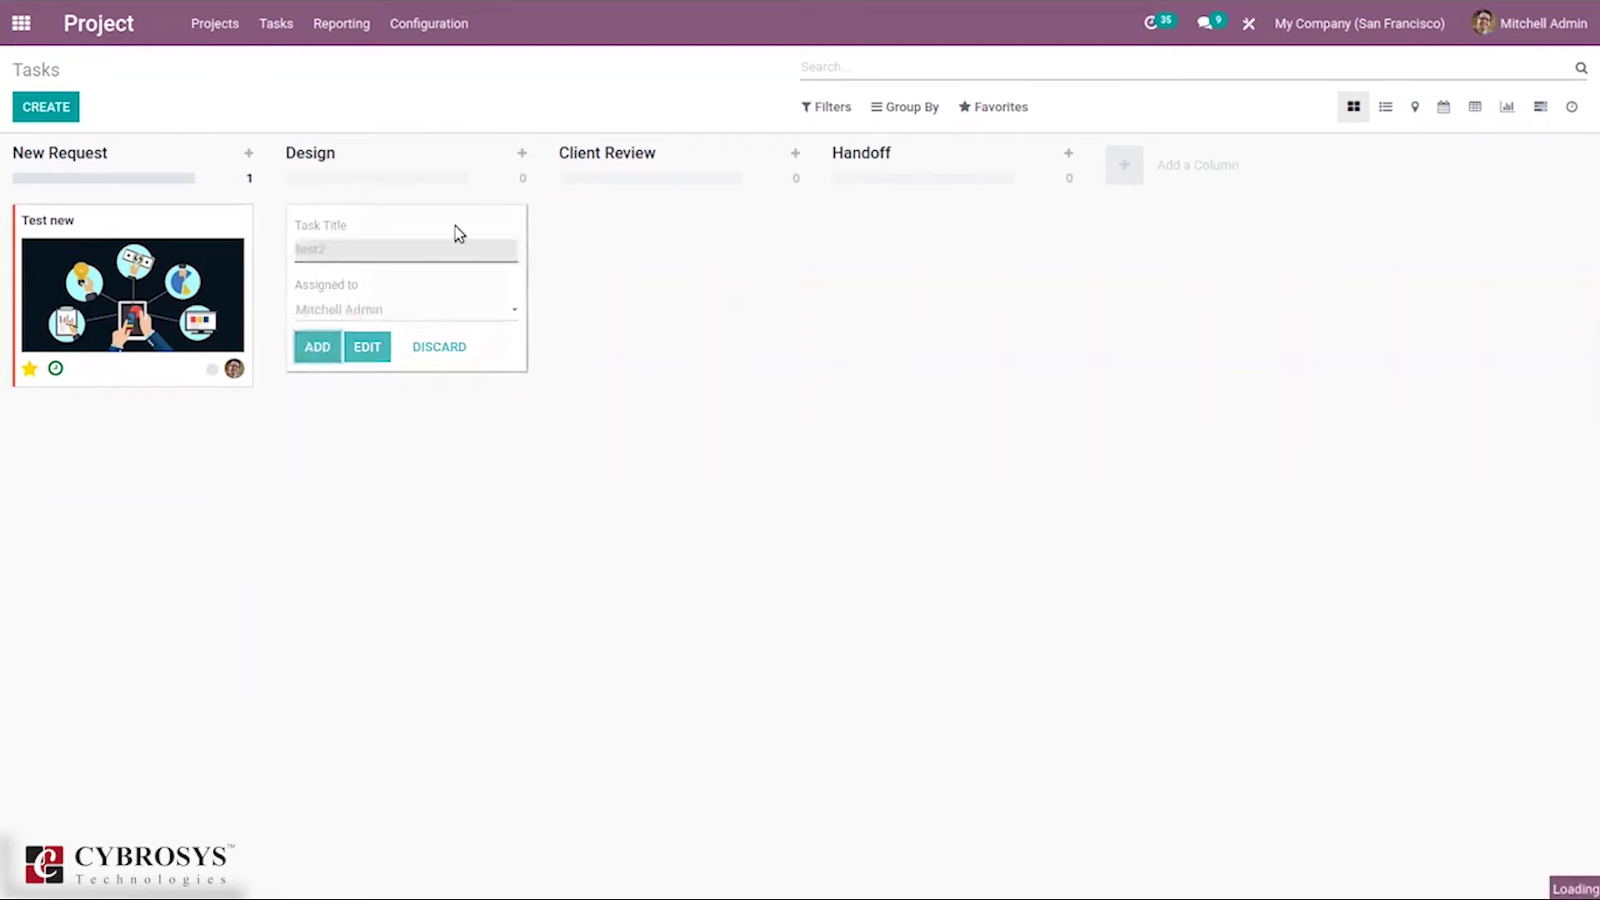
{"action": "left_click", "coordinate": [682, 360]}
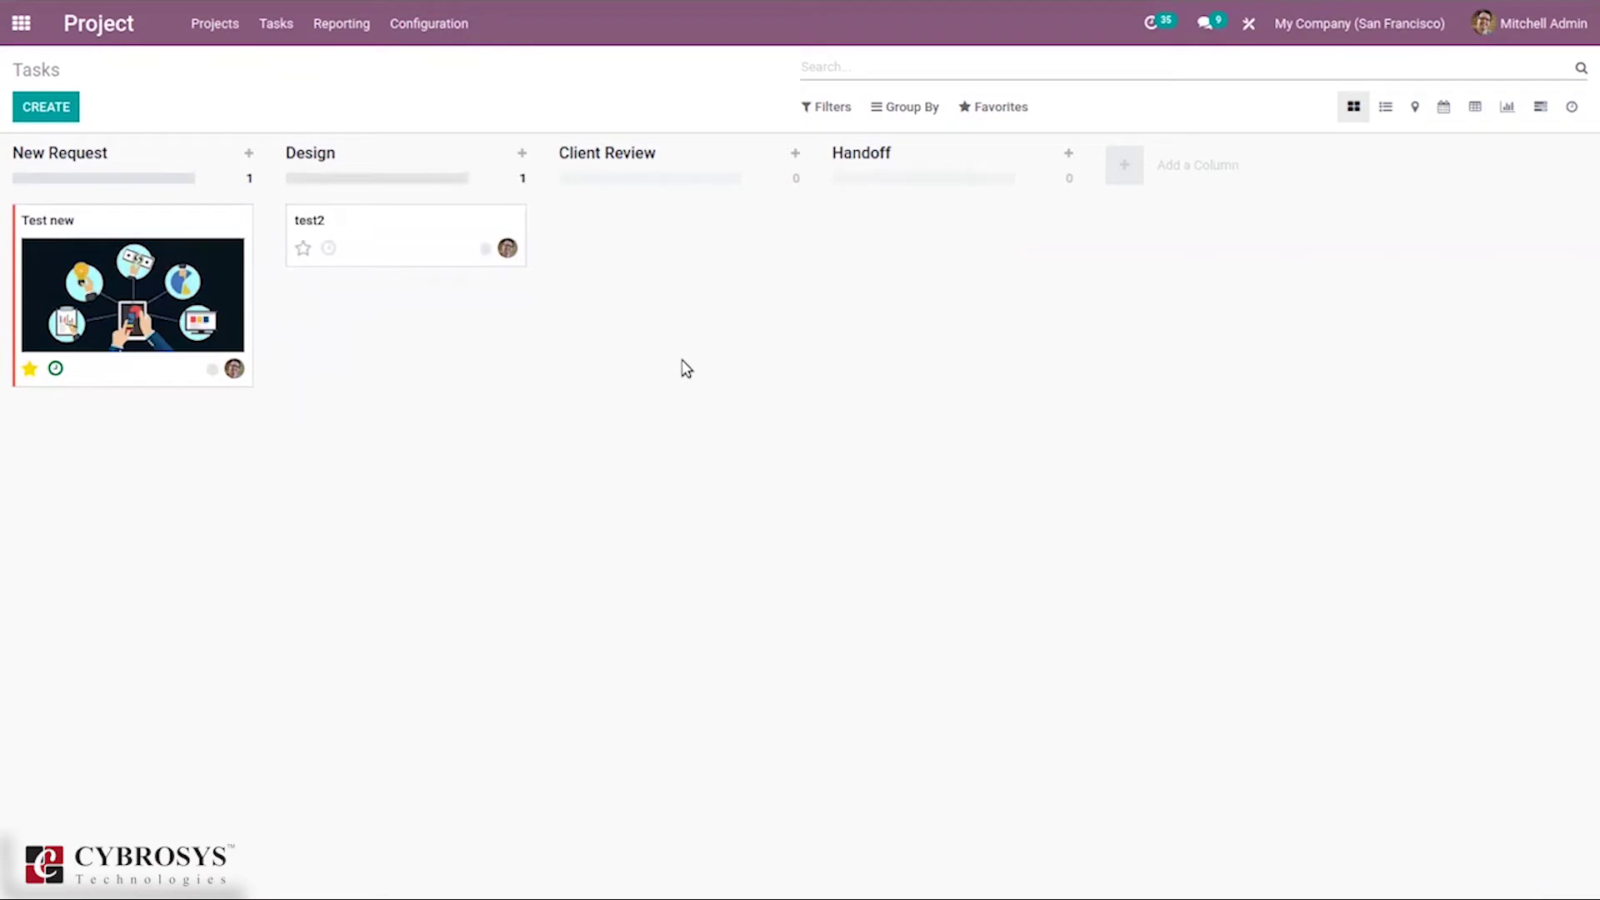
Step: Fold the New Request stage and unfold it again
{"action": "left_click", "coordinate": [224, 155]}
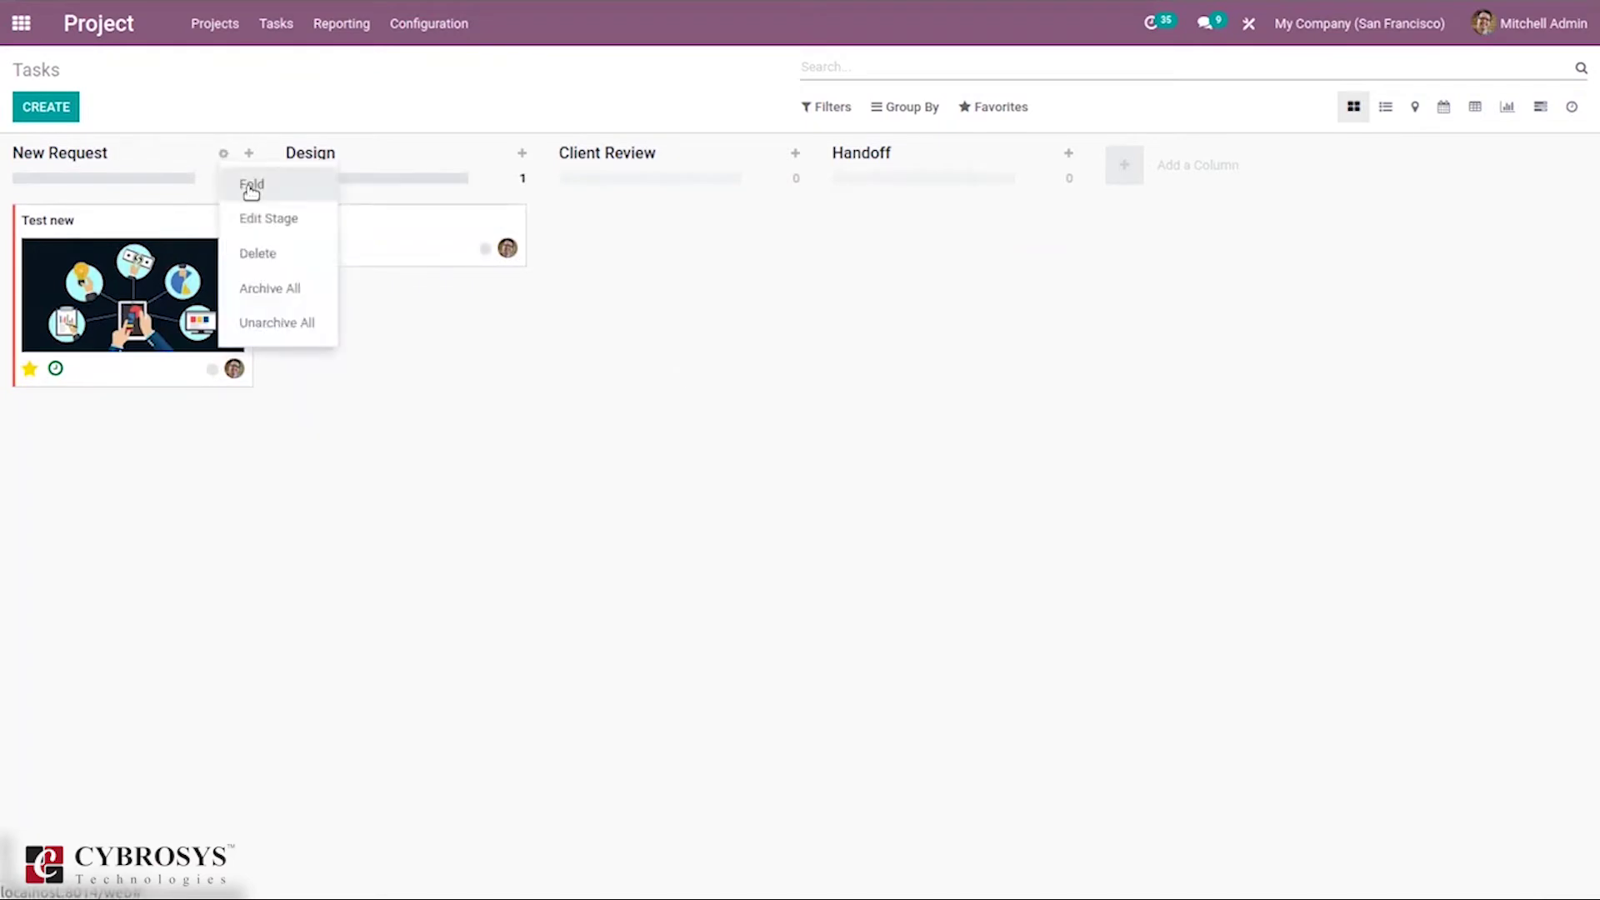
{"action": "left_click", "coordinate": [250, 186]}
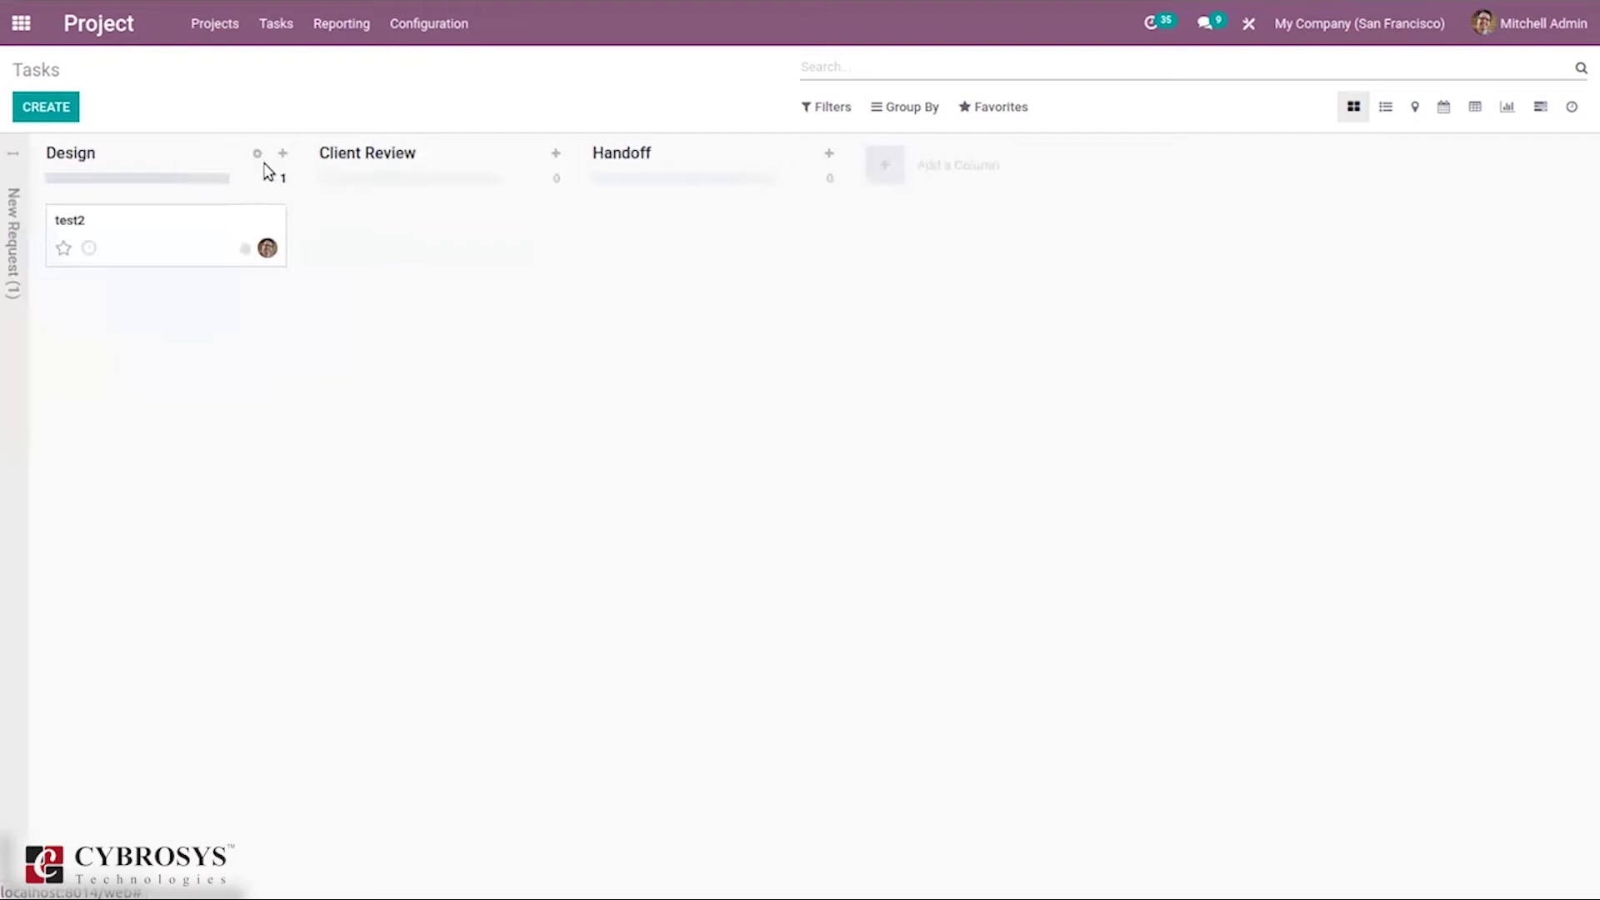
{"action": "left_click", "coordinate": [12, 217]}
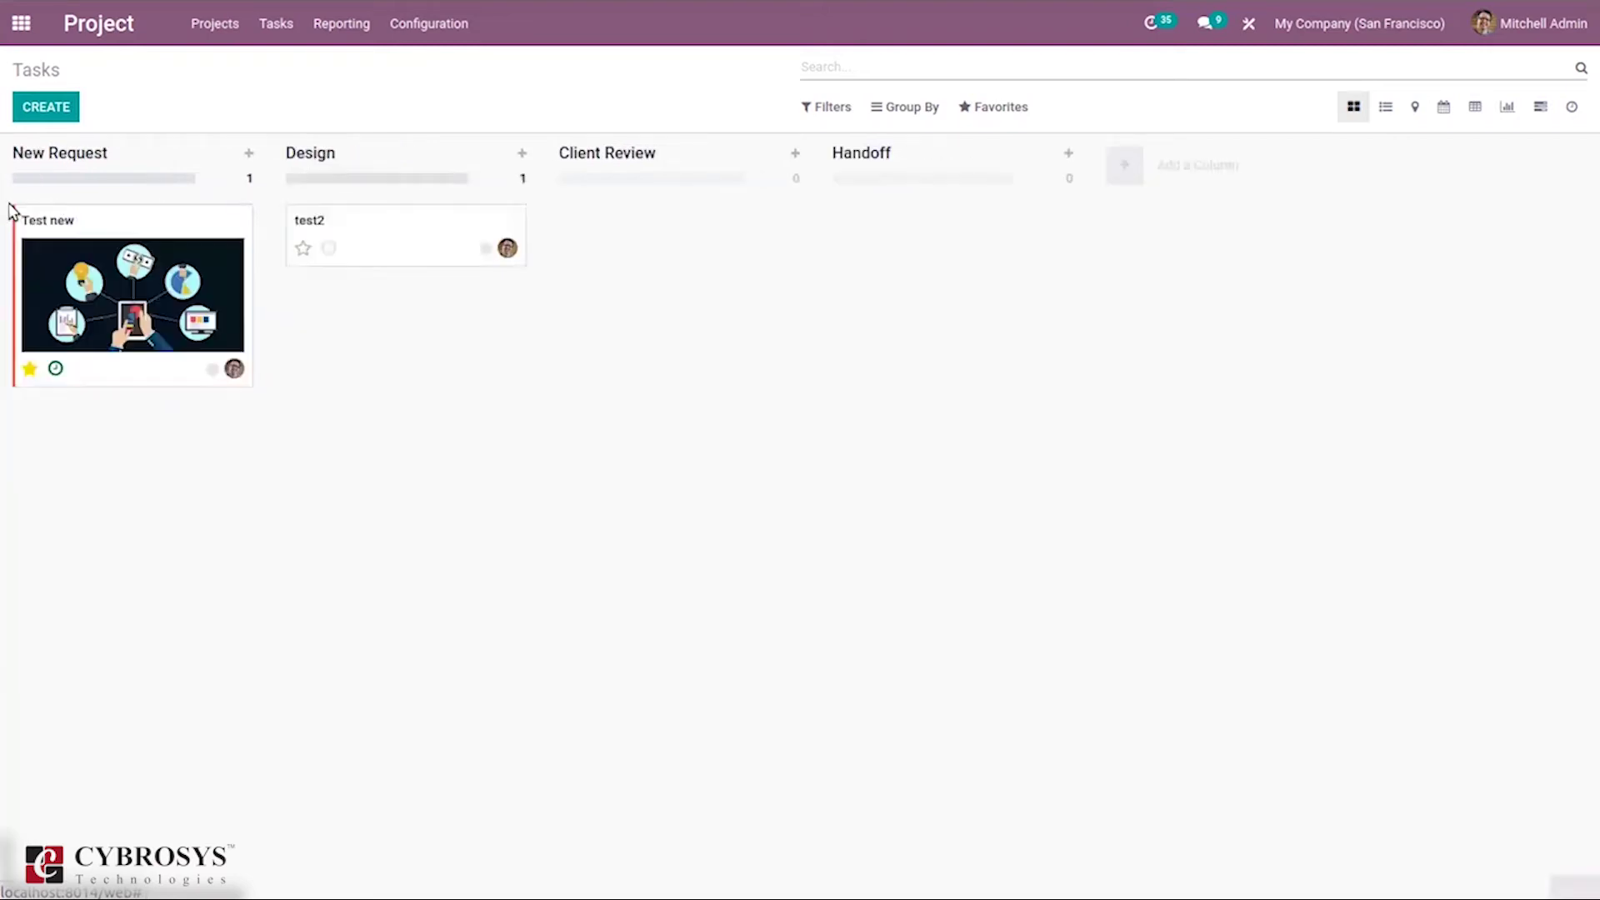
Step: Review the edit options of the New Request stage and save it without changing any values
{"action": "left_click", "coordinate": [223, 154]}
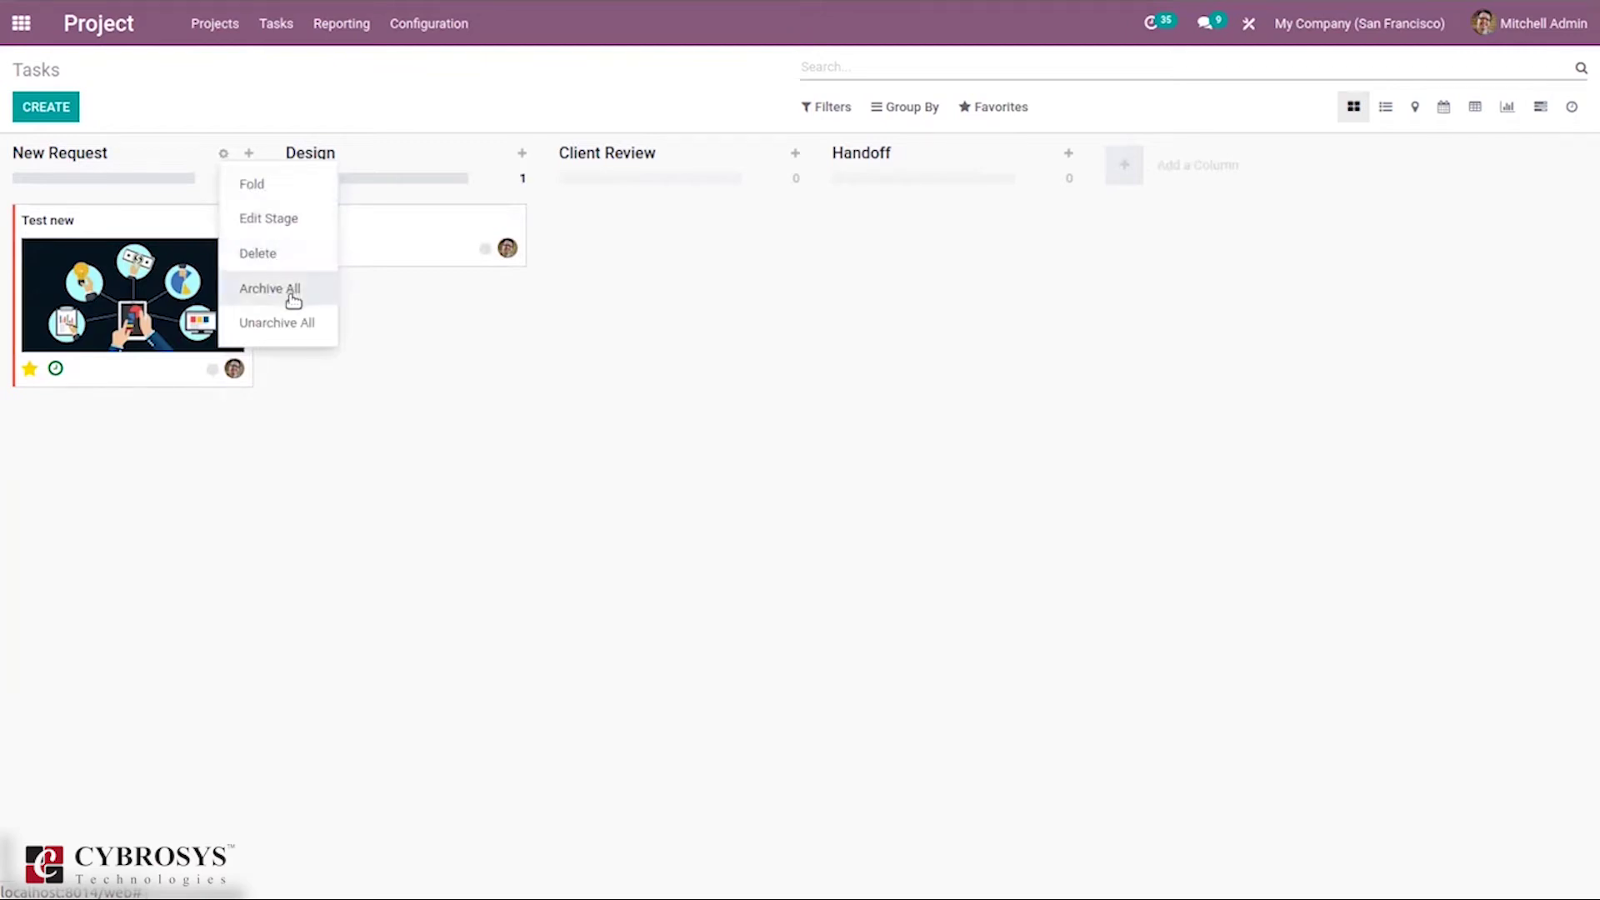
{"action": "left_click", "coordinate": [256, 220]}
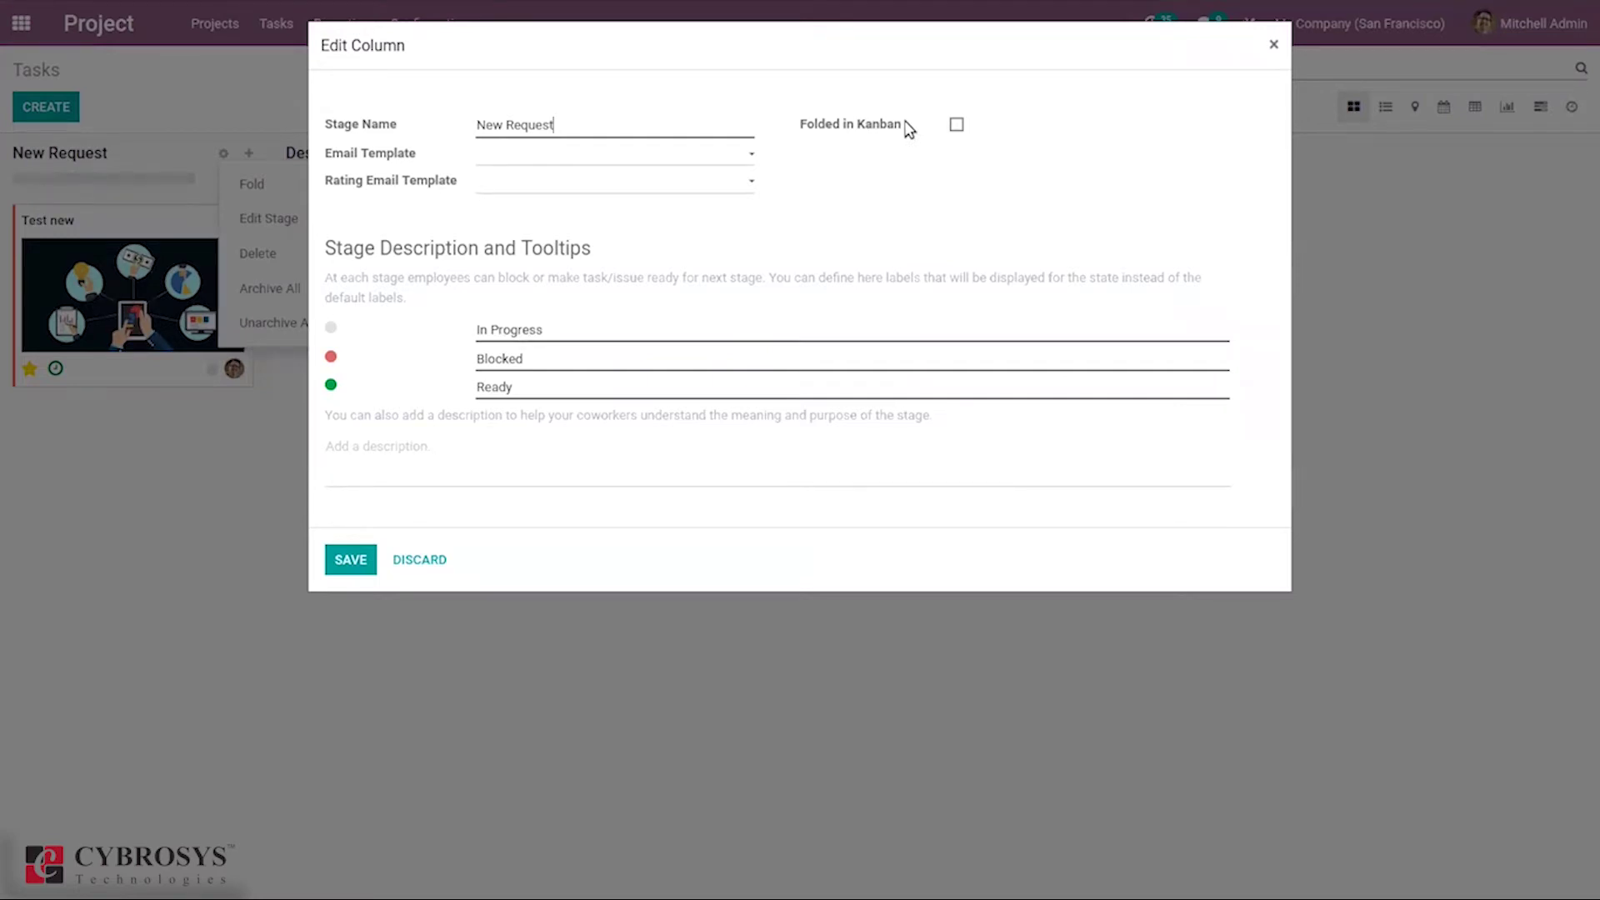
{"action": "left_click", "coordinate": [341, 553]}
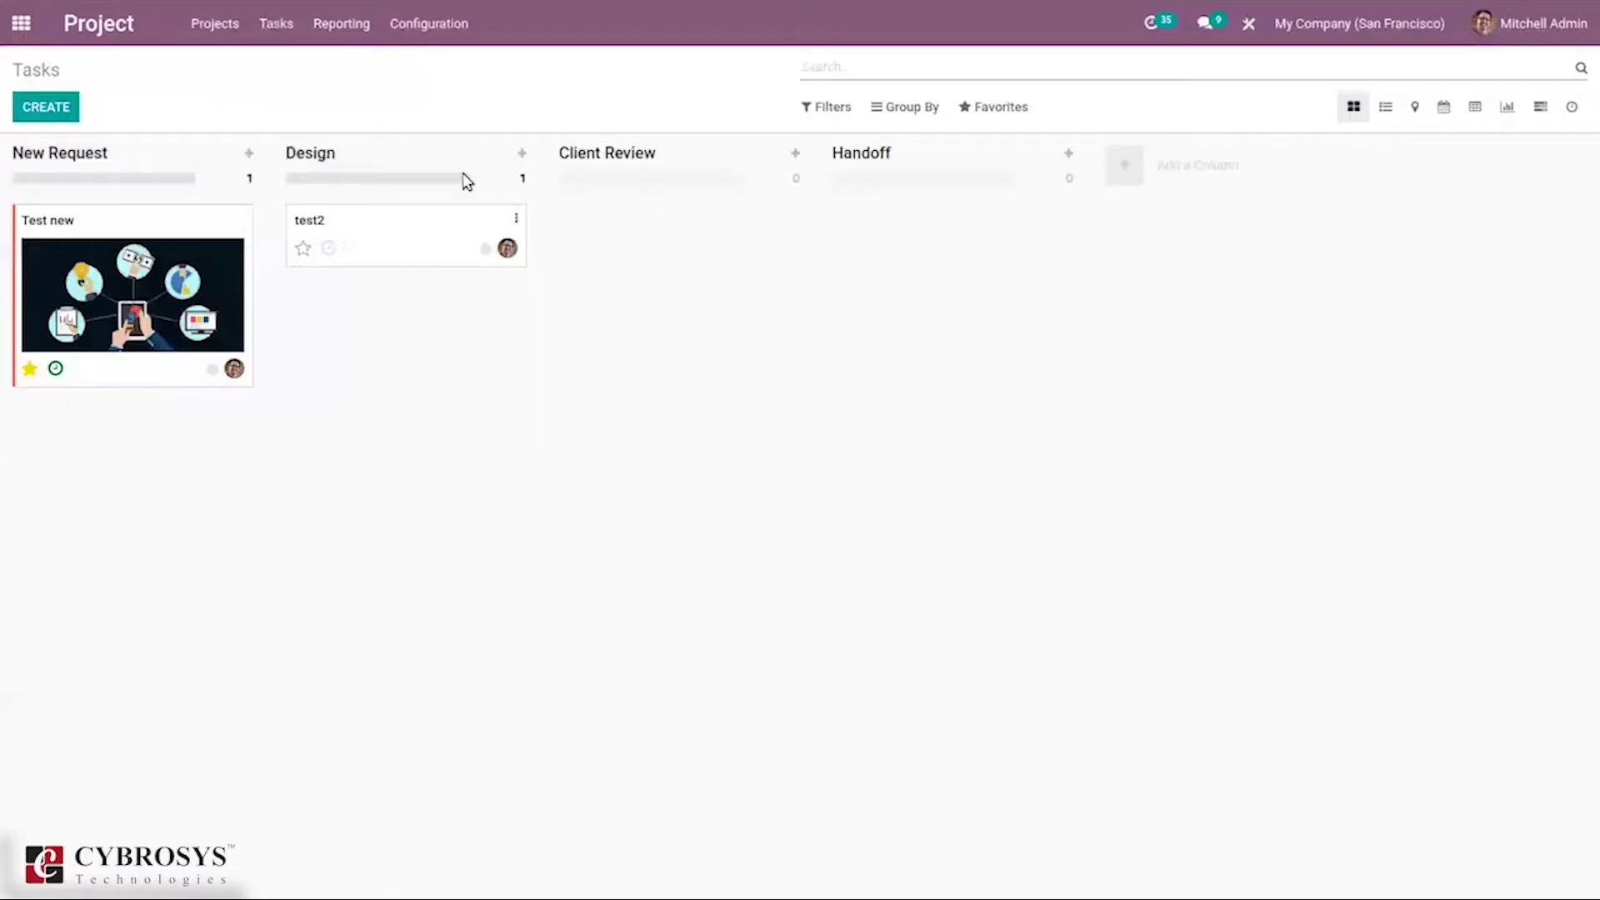
Step: View the entry for a new kanban column and dismiss it without adding one
{"action": "mouse_move", "coordinate": [465, 181]}
{"action": "mouse_move", "coordinate": [196, 258]}
{"action": "left_mouse_down"}
{"action": "mouse_move", "coordinate": [294, 340]}
{"action": "mouse_move", "coordinate": [479, 329]}
{"action": "mouse_move", "coordinate": [351, 352]}
{"action": "mouse_move", "coordinate": [176, 282]}
{"action": "left_mouse_up"}
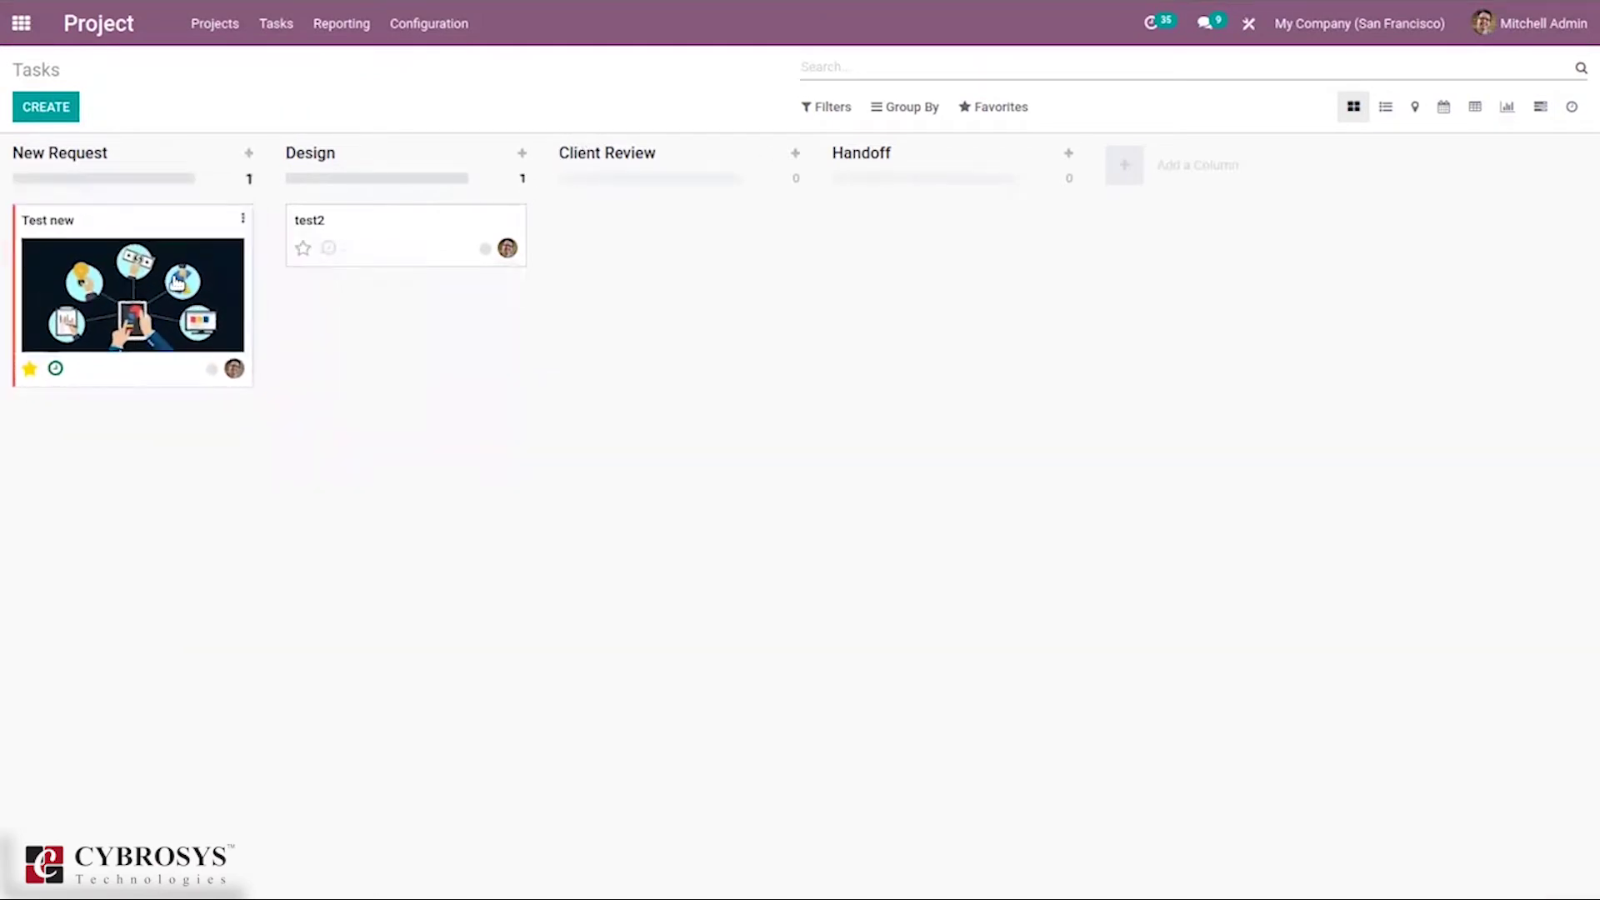
{"action": "left_click", "coordinate": [1126, 164]}
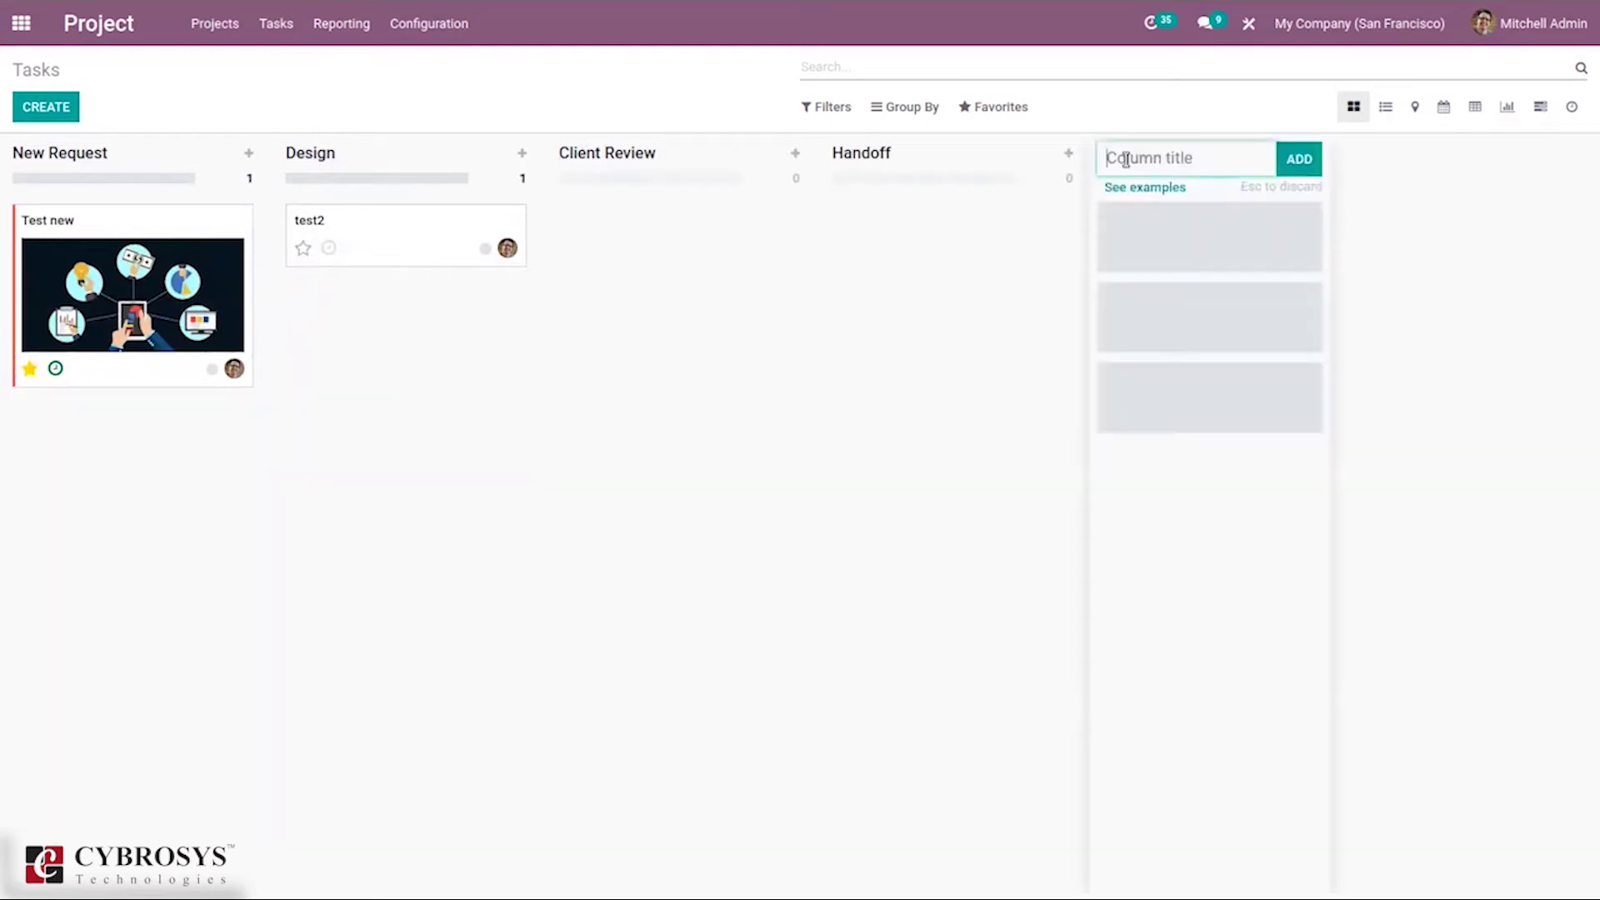
{"action": "left_click", "coordinate": [1410, 204]}
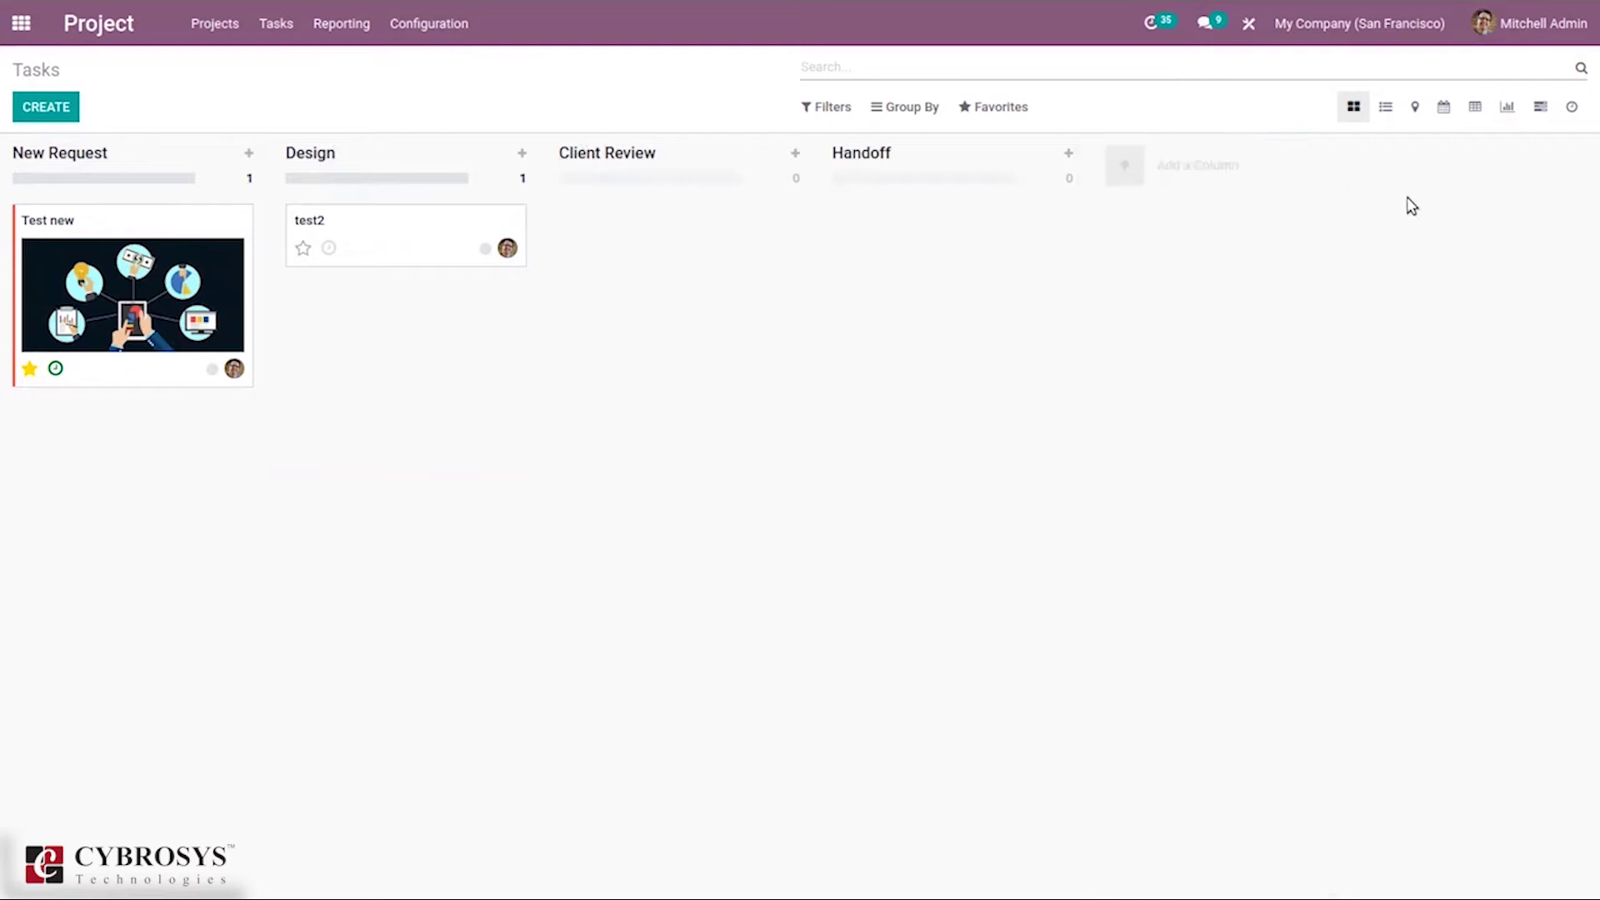
Step: Look through the tasks in list, map, calendar, pivot, graph, Gantt and activity views, and return to kanban
{"action": "left_click", "coordinate": [1387, 108]}
{"action": "left_click", "coordinate": [1415, 109]}
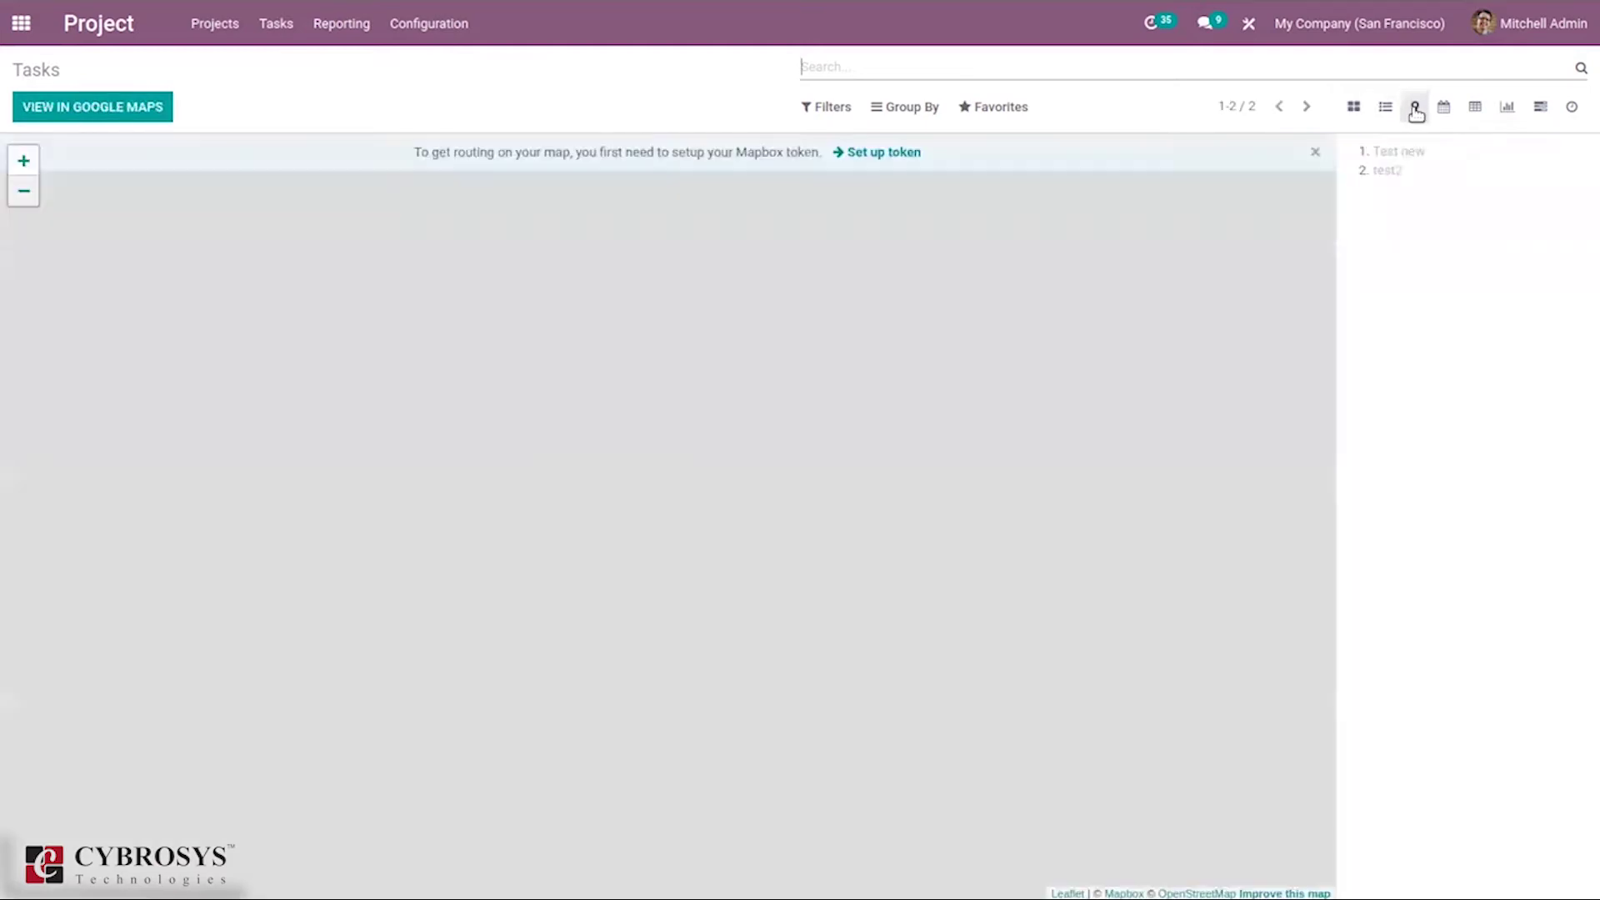
{"action": "left_click", "coordinate": [1456, 112]}
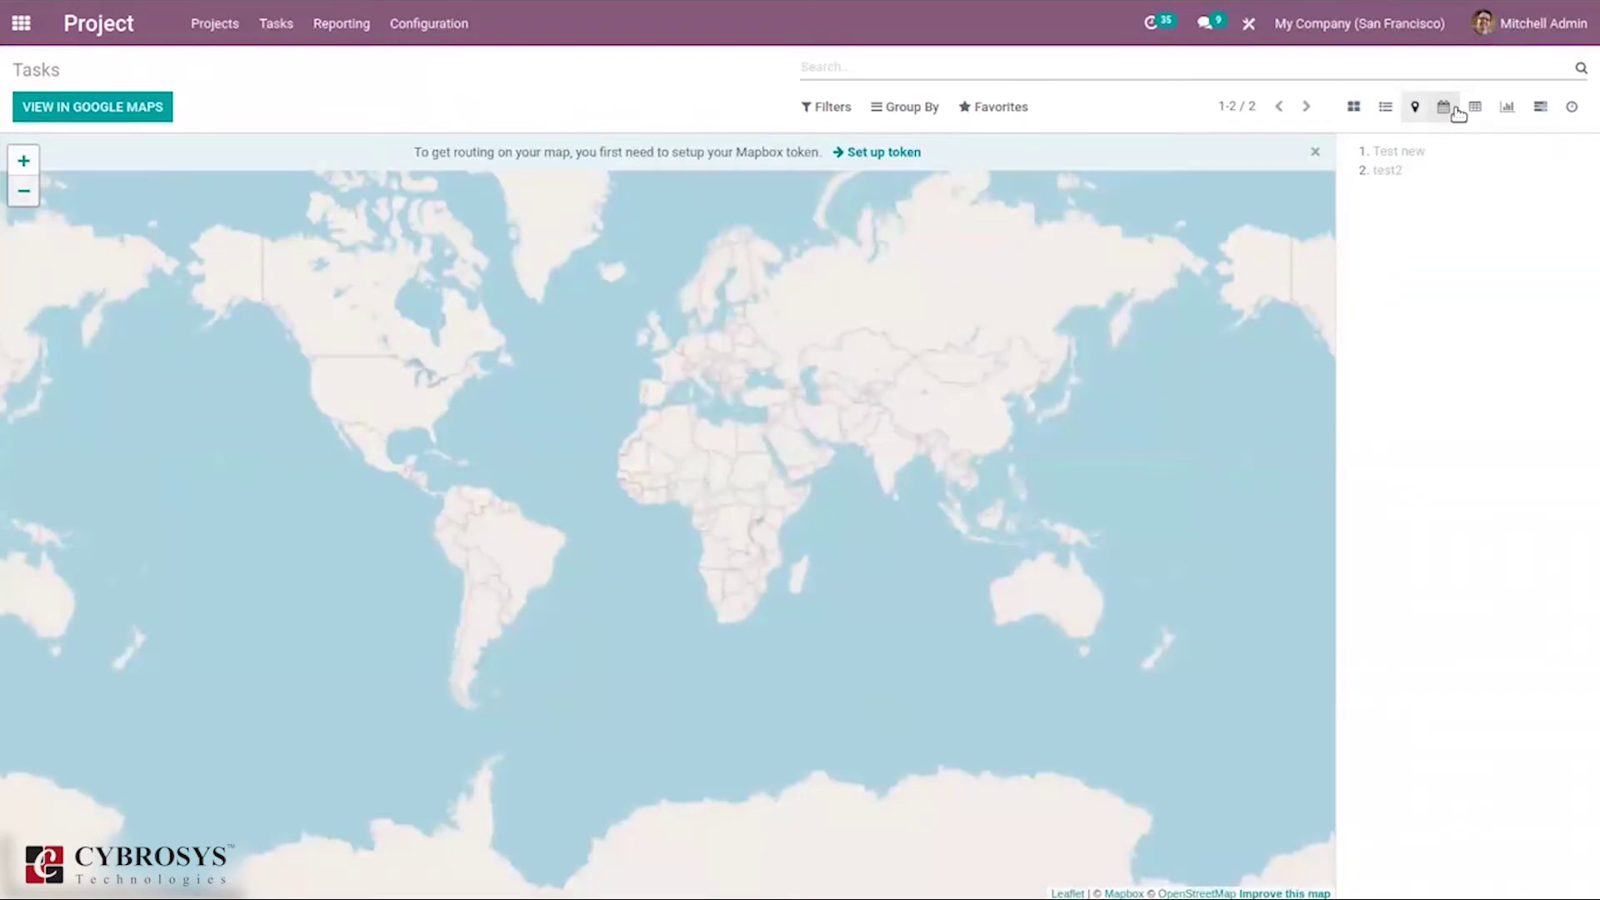
{"action": "left_click", "coordinate": [1476, 110]}
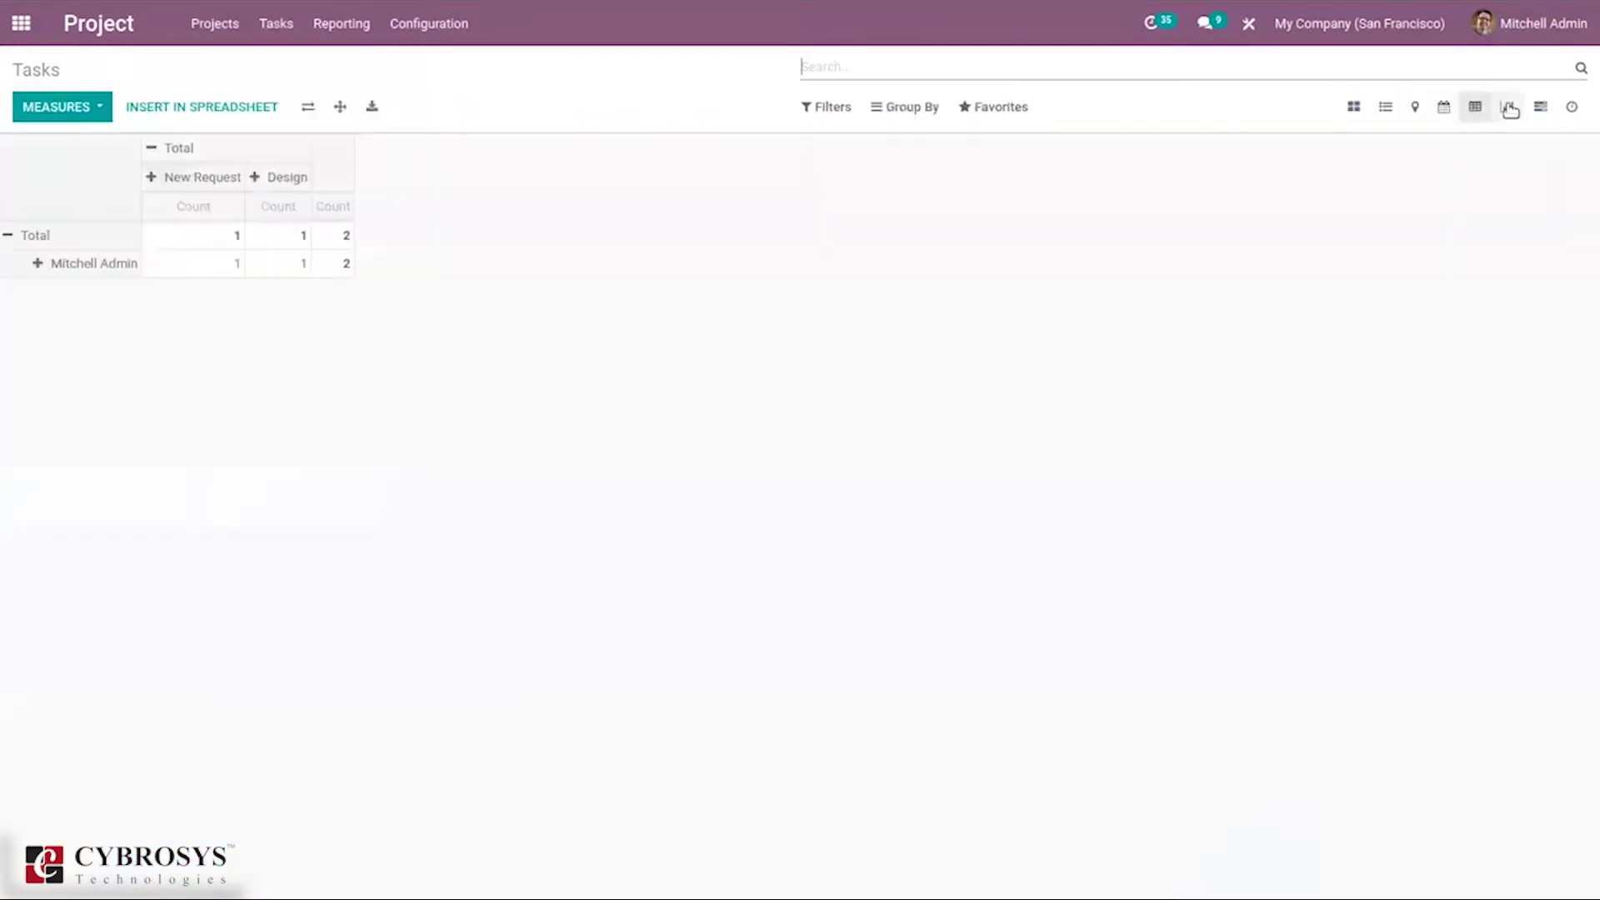
{"action": "left_click", "coordinate": [1507, 109]}
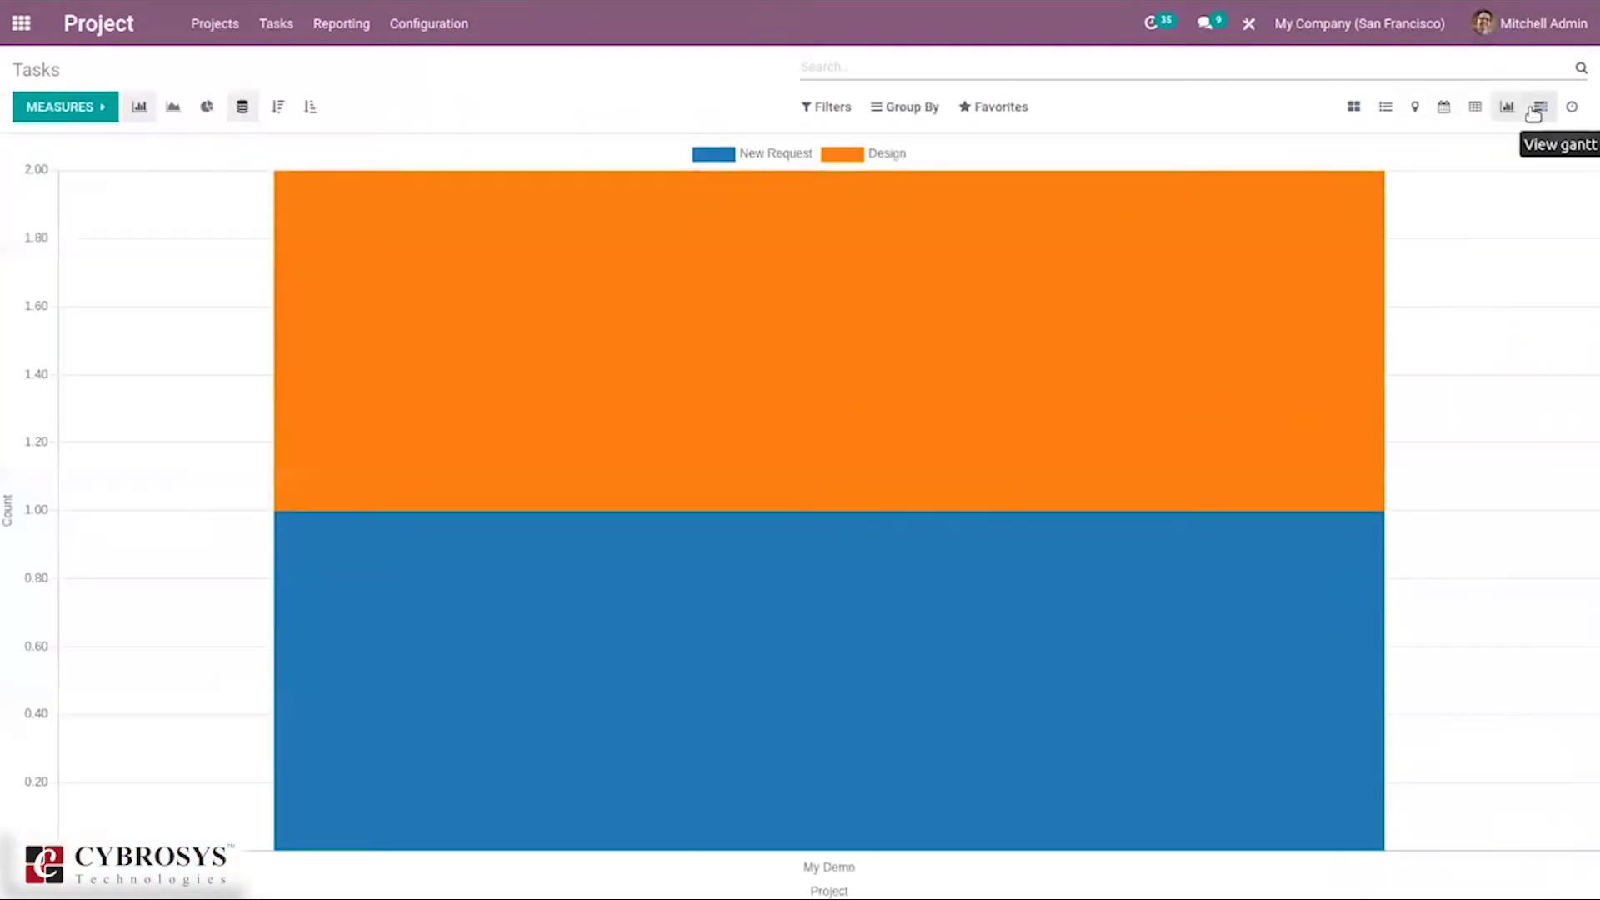
{"action": "left_click", "coordinate": [1536, 109]}
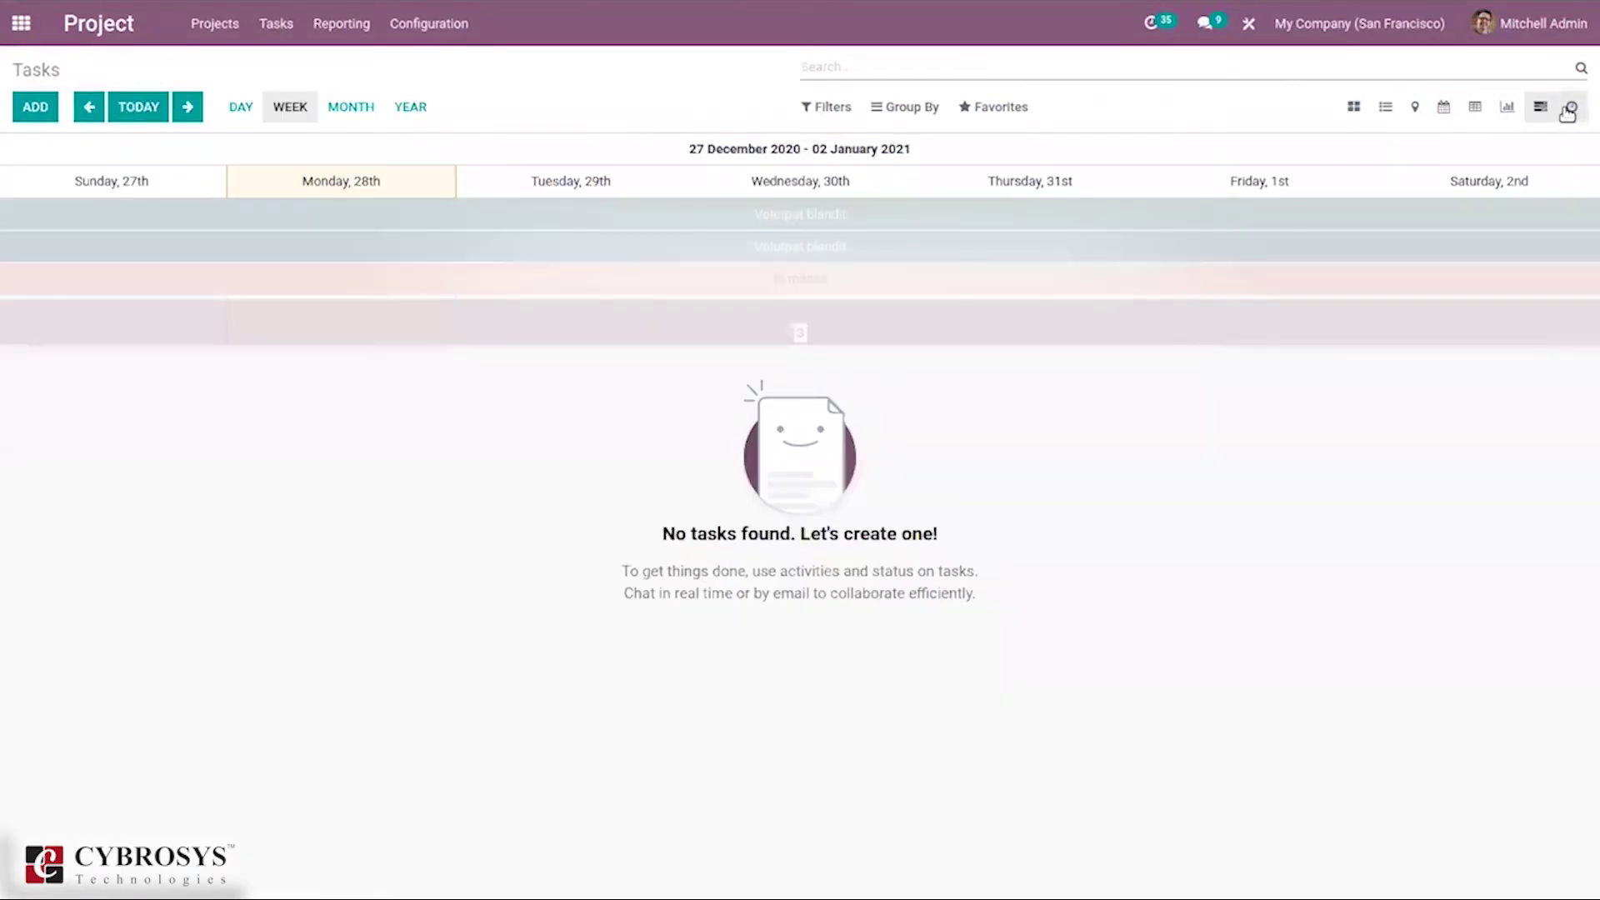
{"action": "left_click", "coordinate": [1569, 108]}
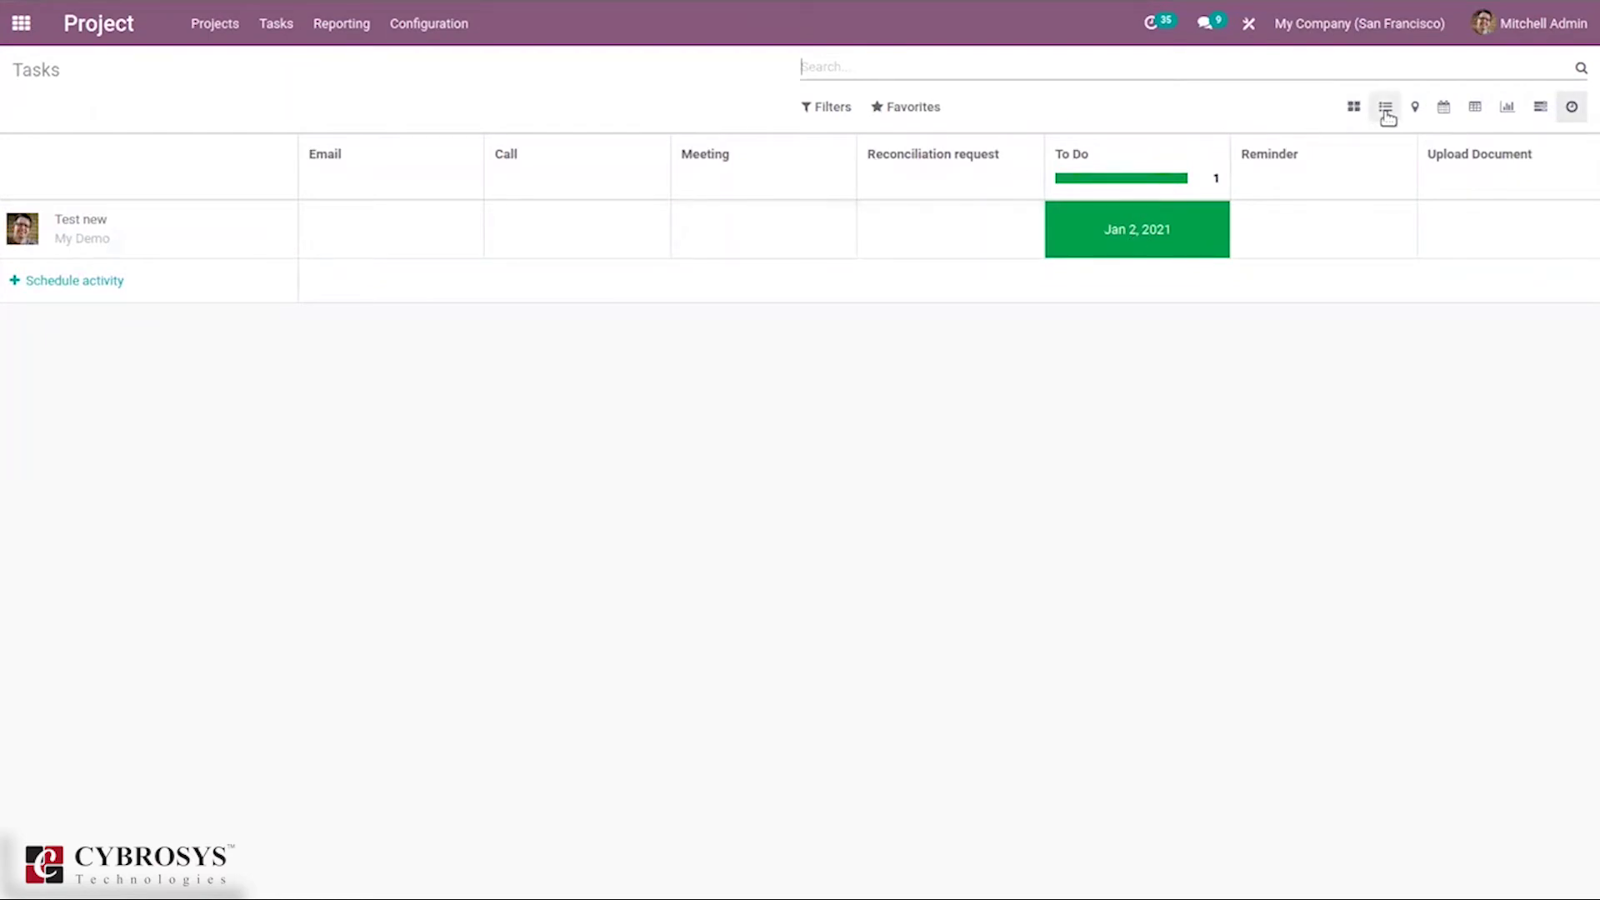
{"action": "left_click", "coordinate": [1355, 110]}
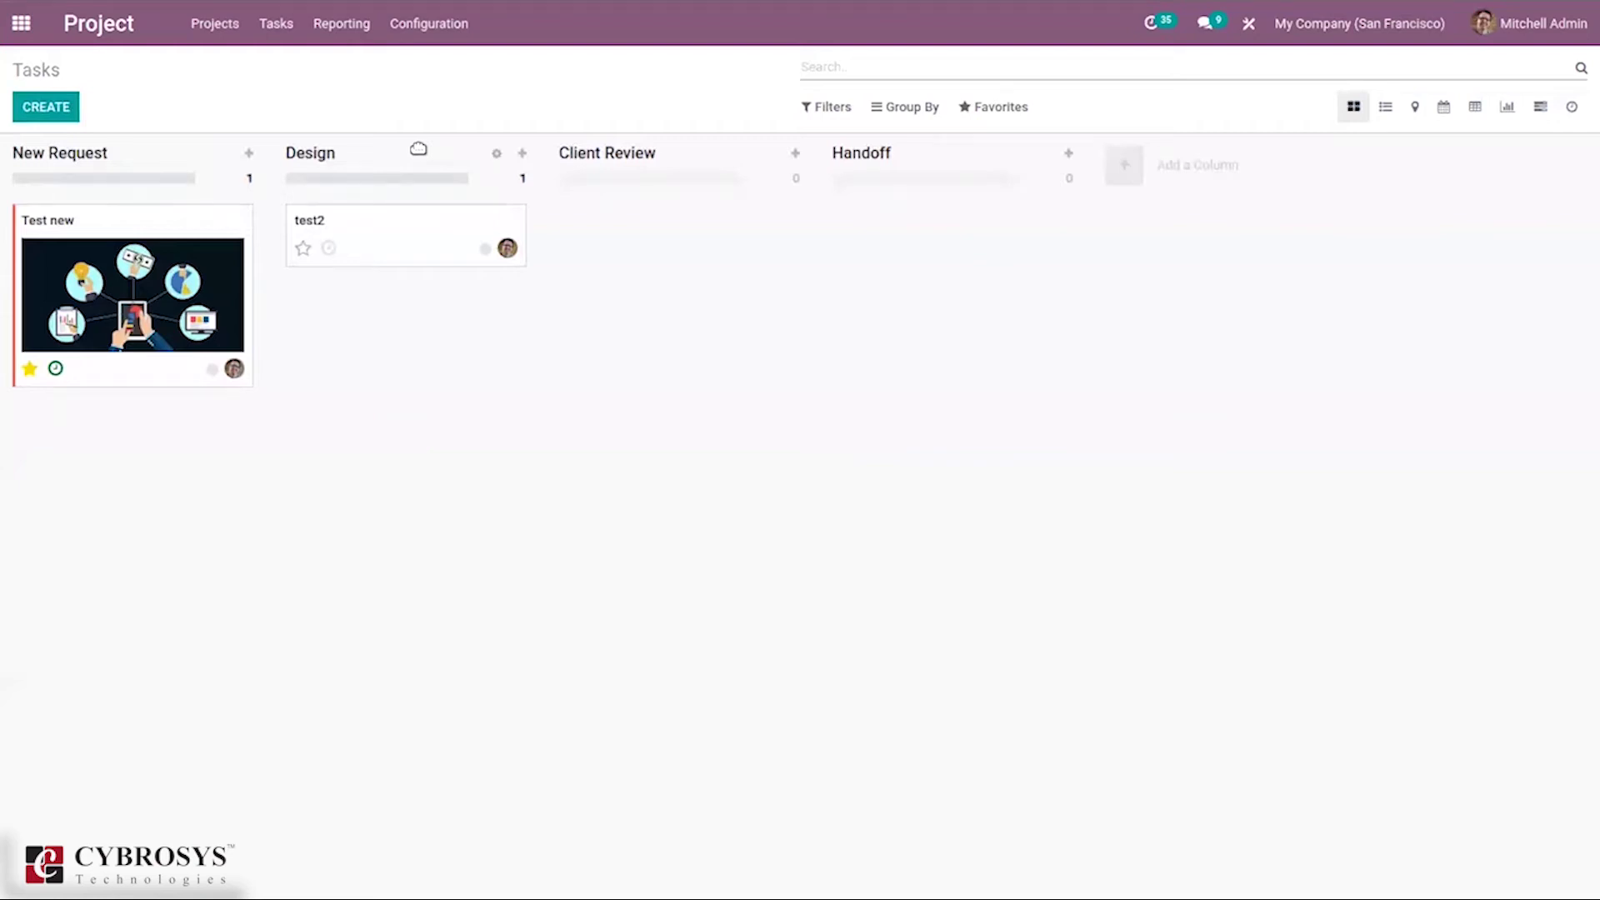
Step: View the available filter, grouping and favourites options for the tasks without applying any
{"action": "left_click", "coordinate": [813, 108]}
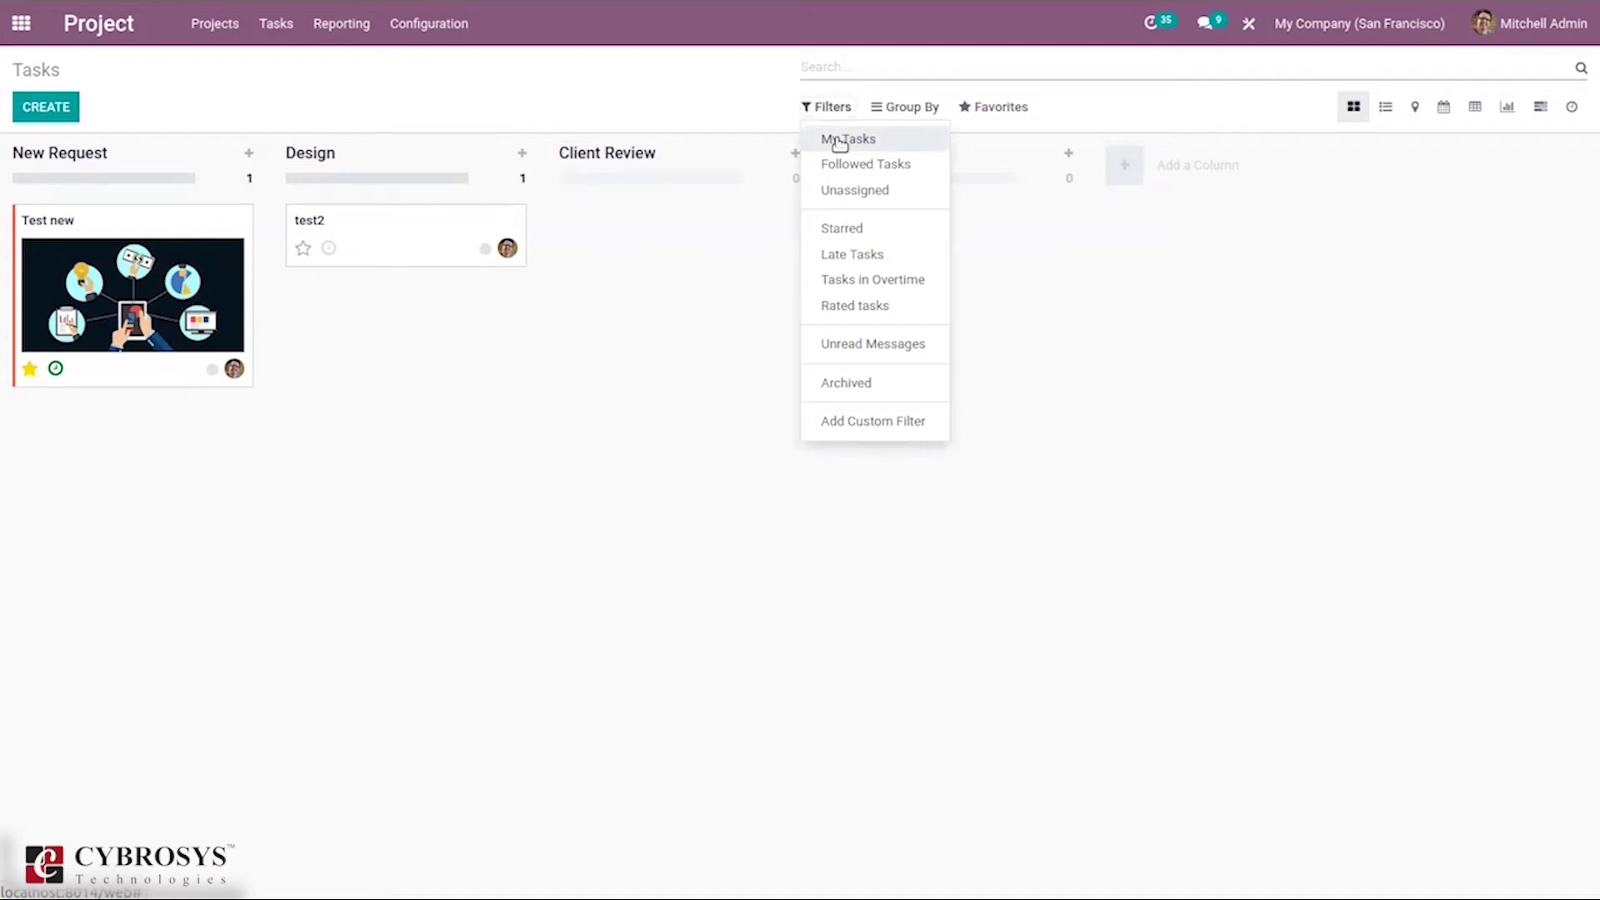
{"action": "left_click", "coordinate": [911, 111]}
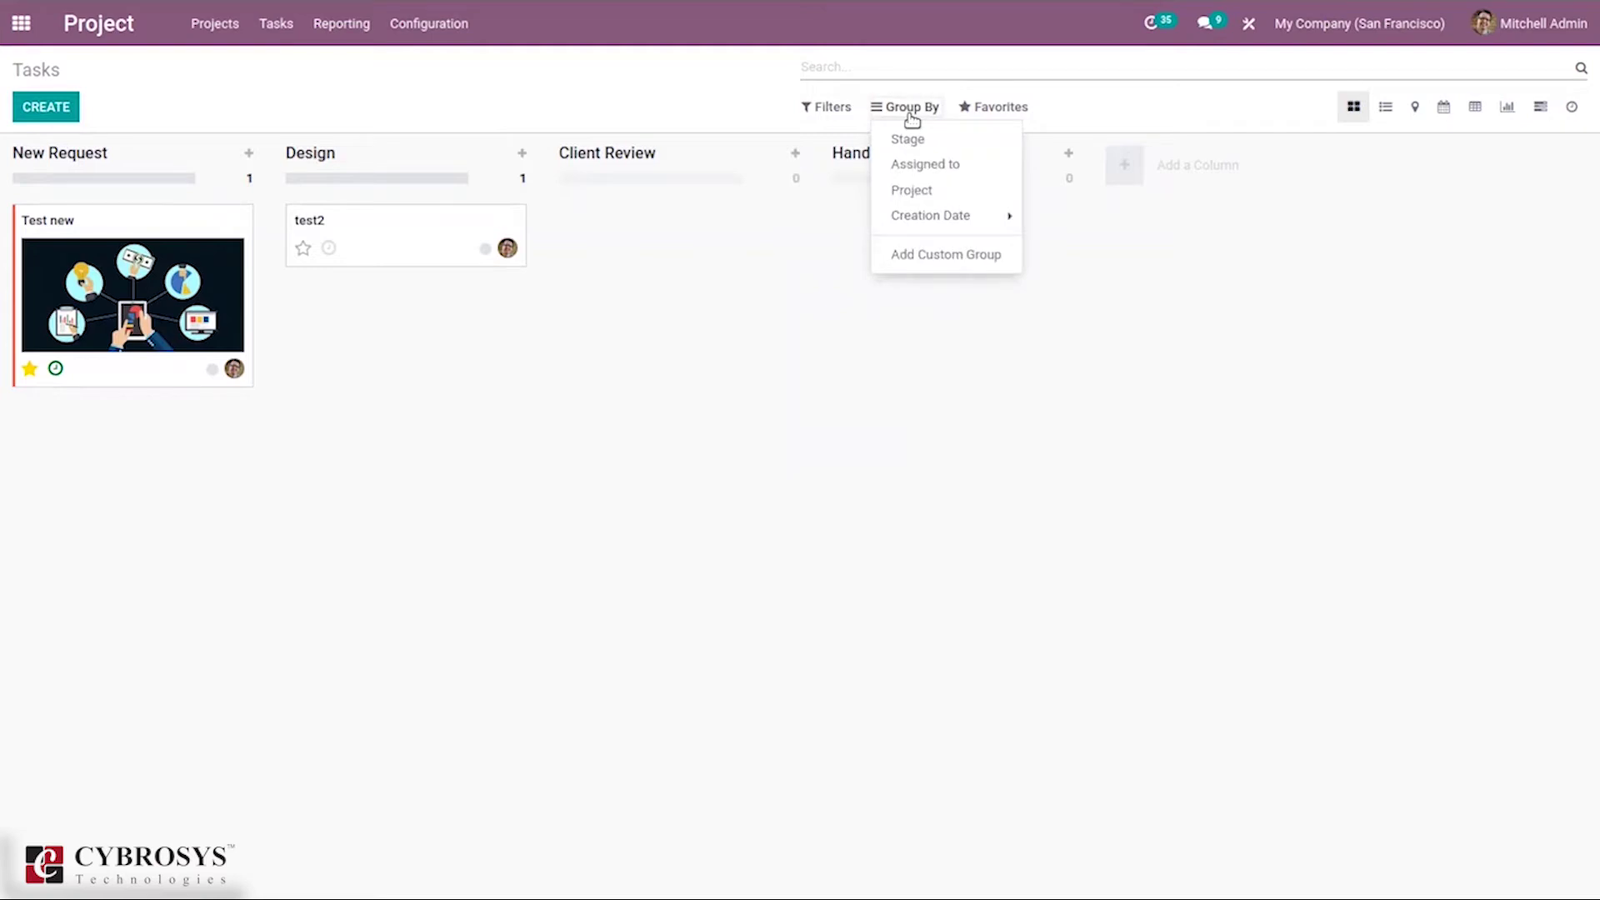
{"action": "left_click", "coordinate": [993, 107]}
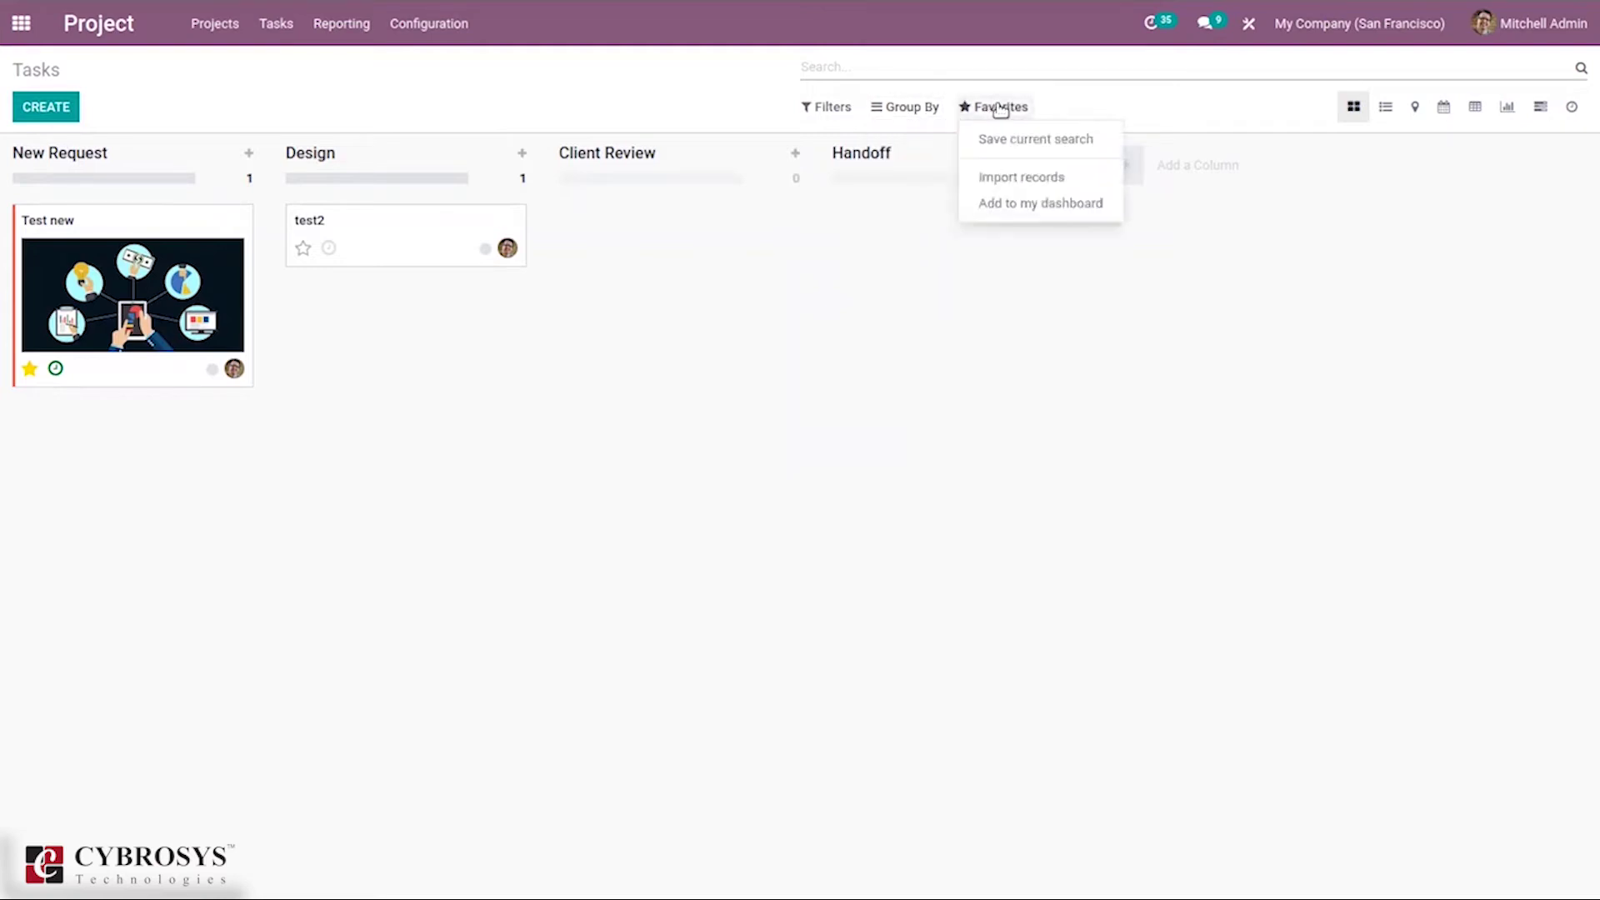
{"action": "left_click", "coordinate": [589, 95]}
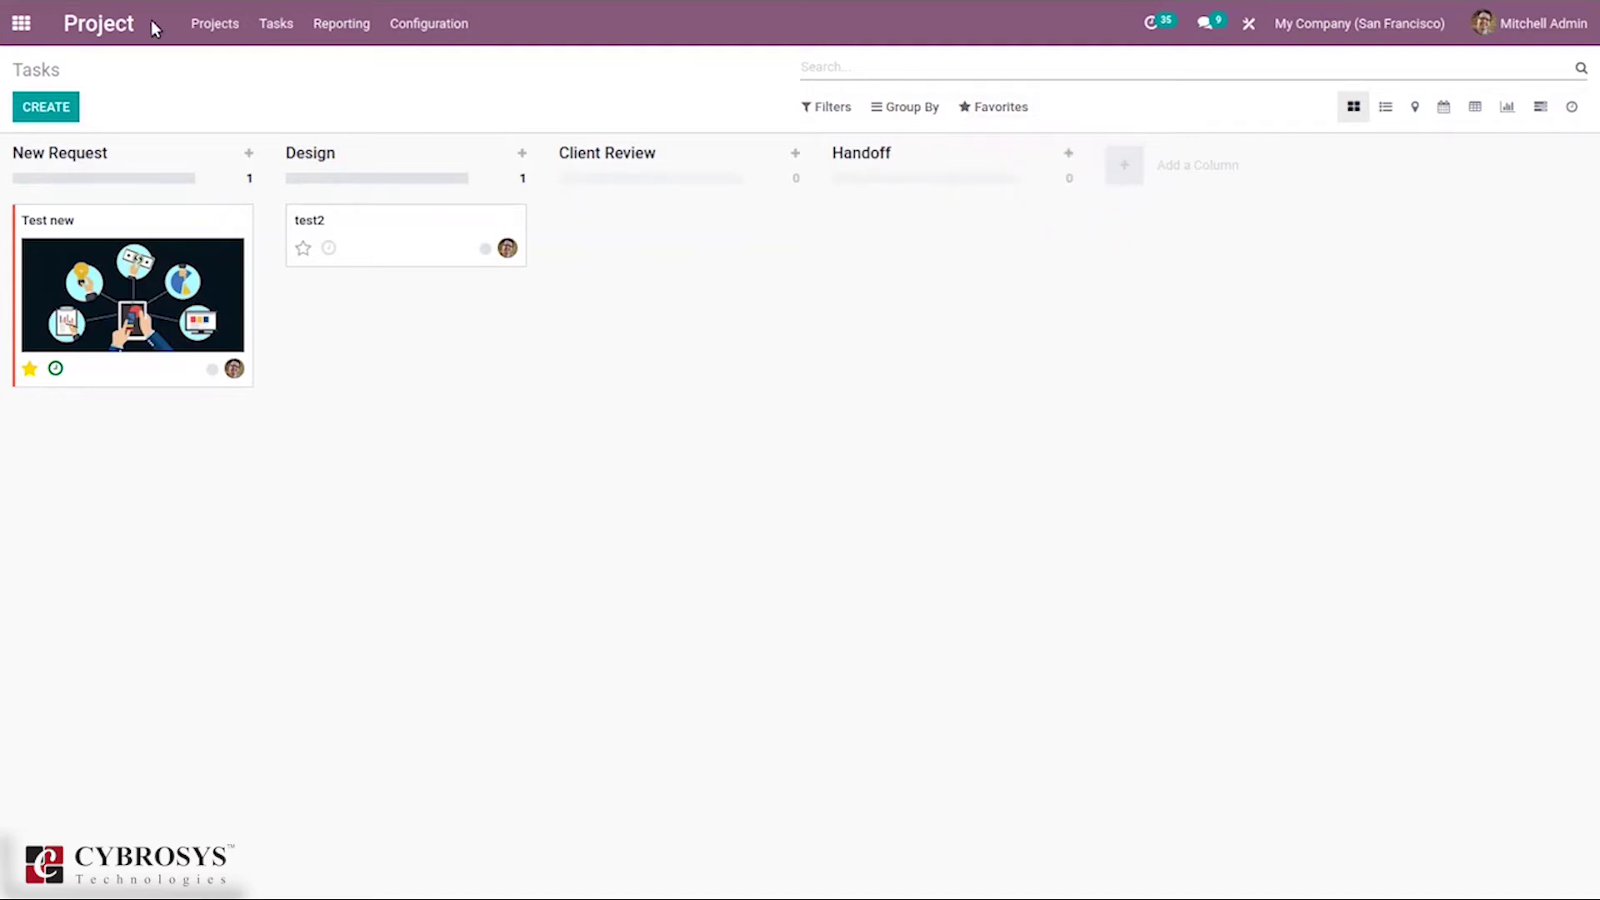
Step: Open the My Demo project for editing from the projects overview and enter sdjfskdfj as its description
{"action": "left_click", "coordinate": [217, 29]}
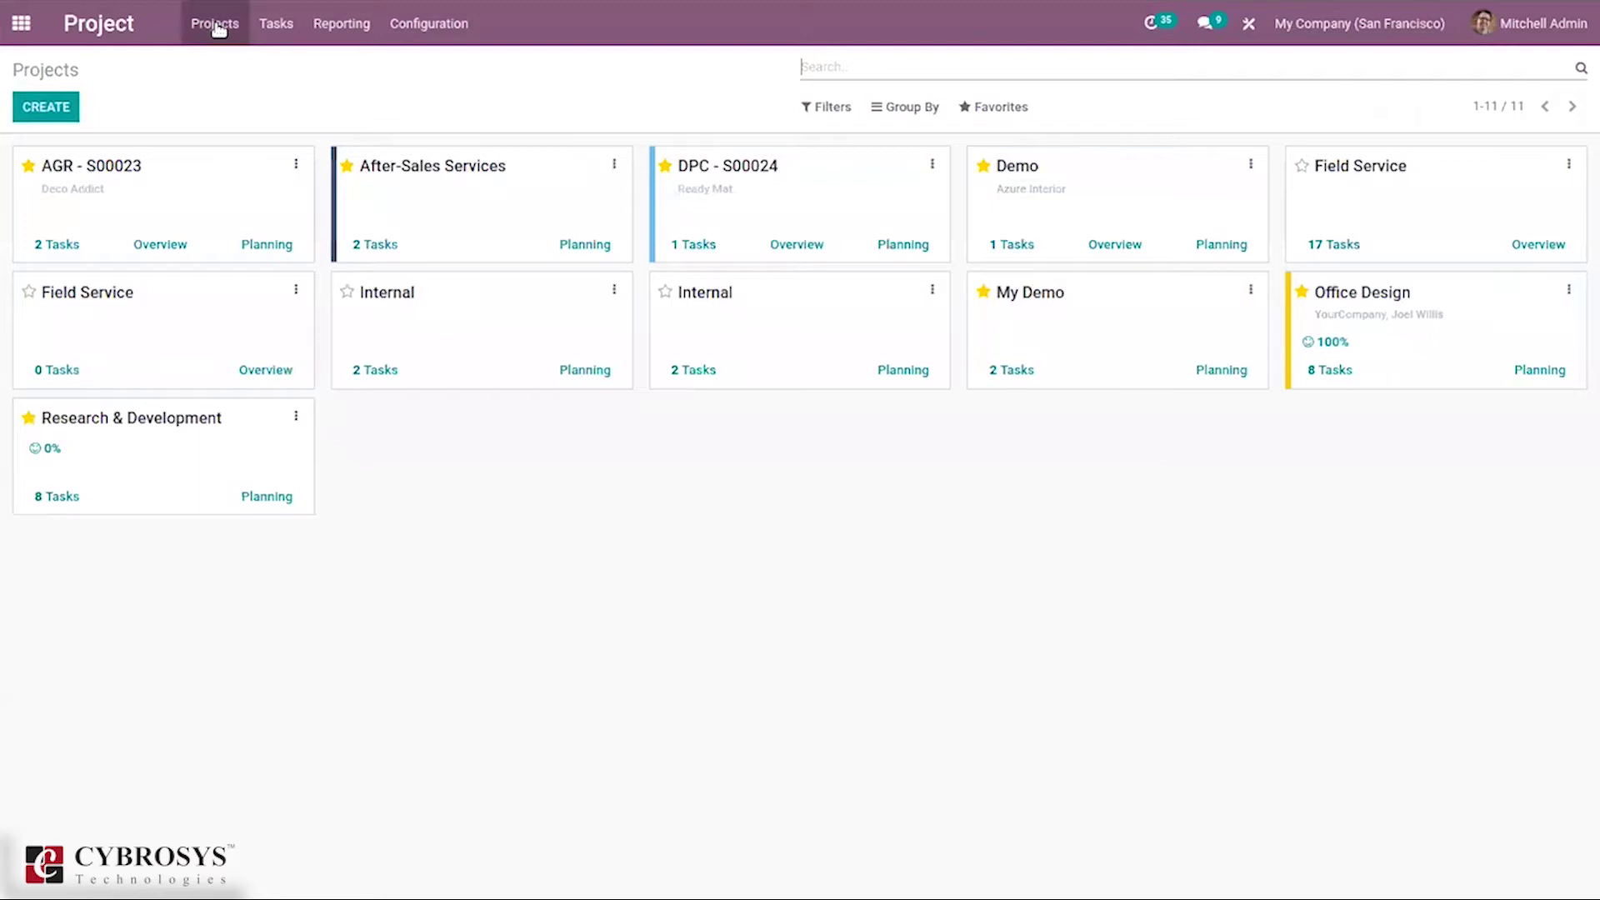
{"action": "left_click", "coordinate": [429, 23]}
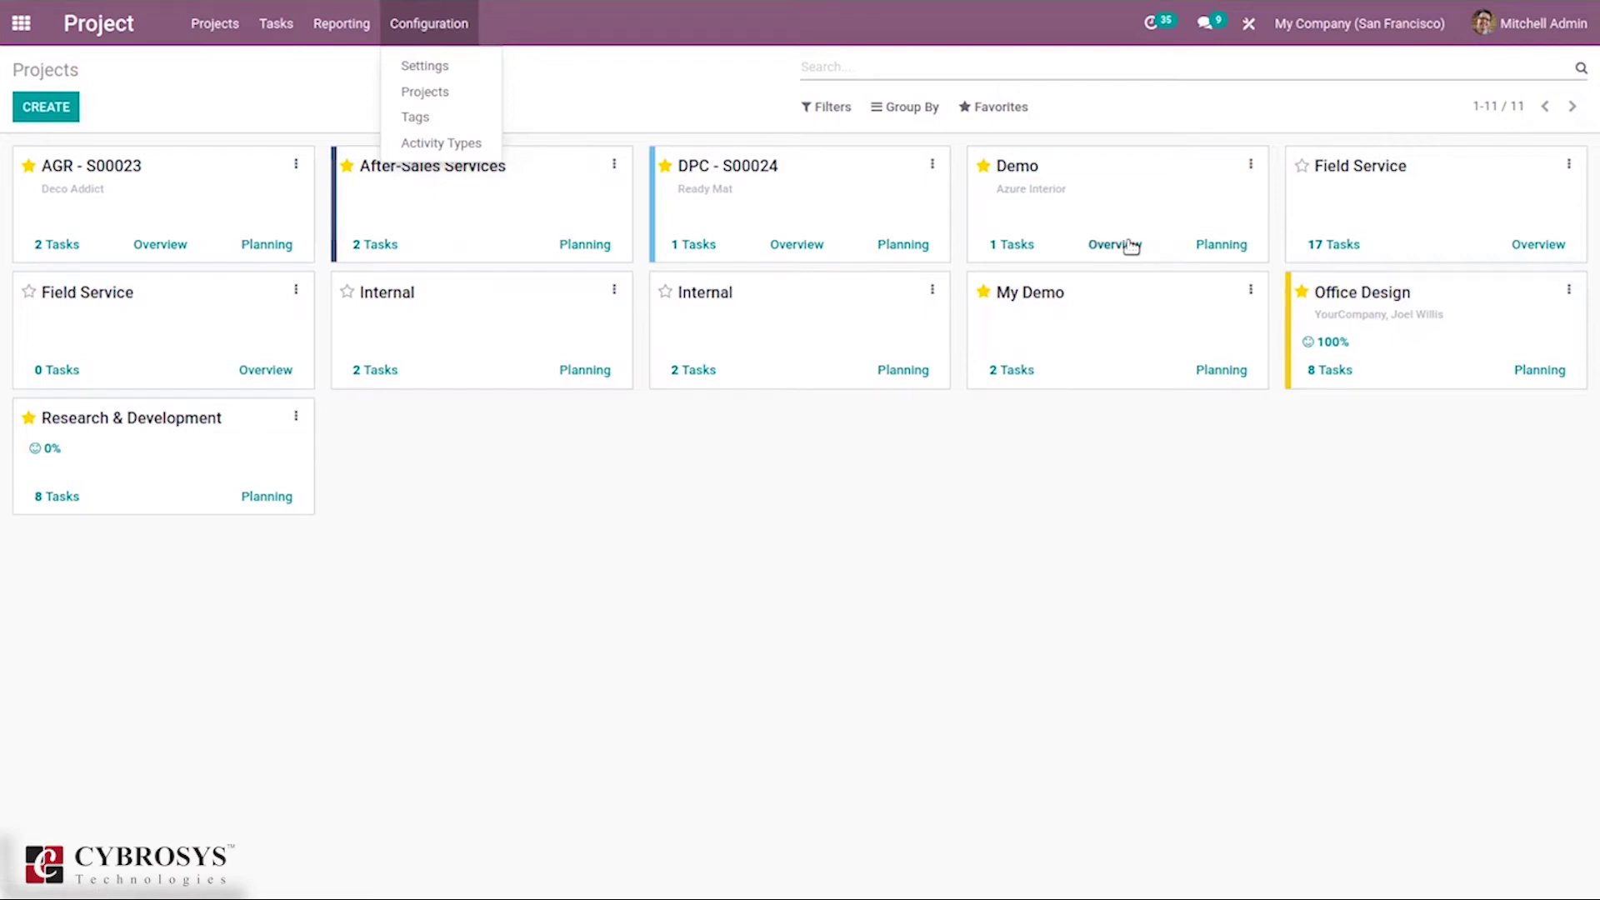
{"action": "left_click", "coordinate": [1249, 292]}
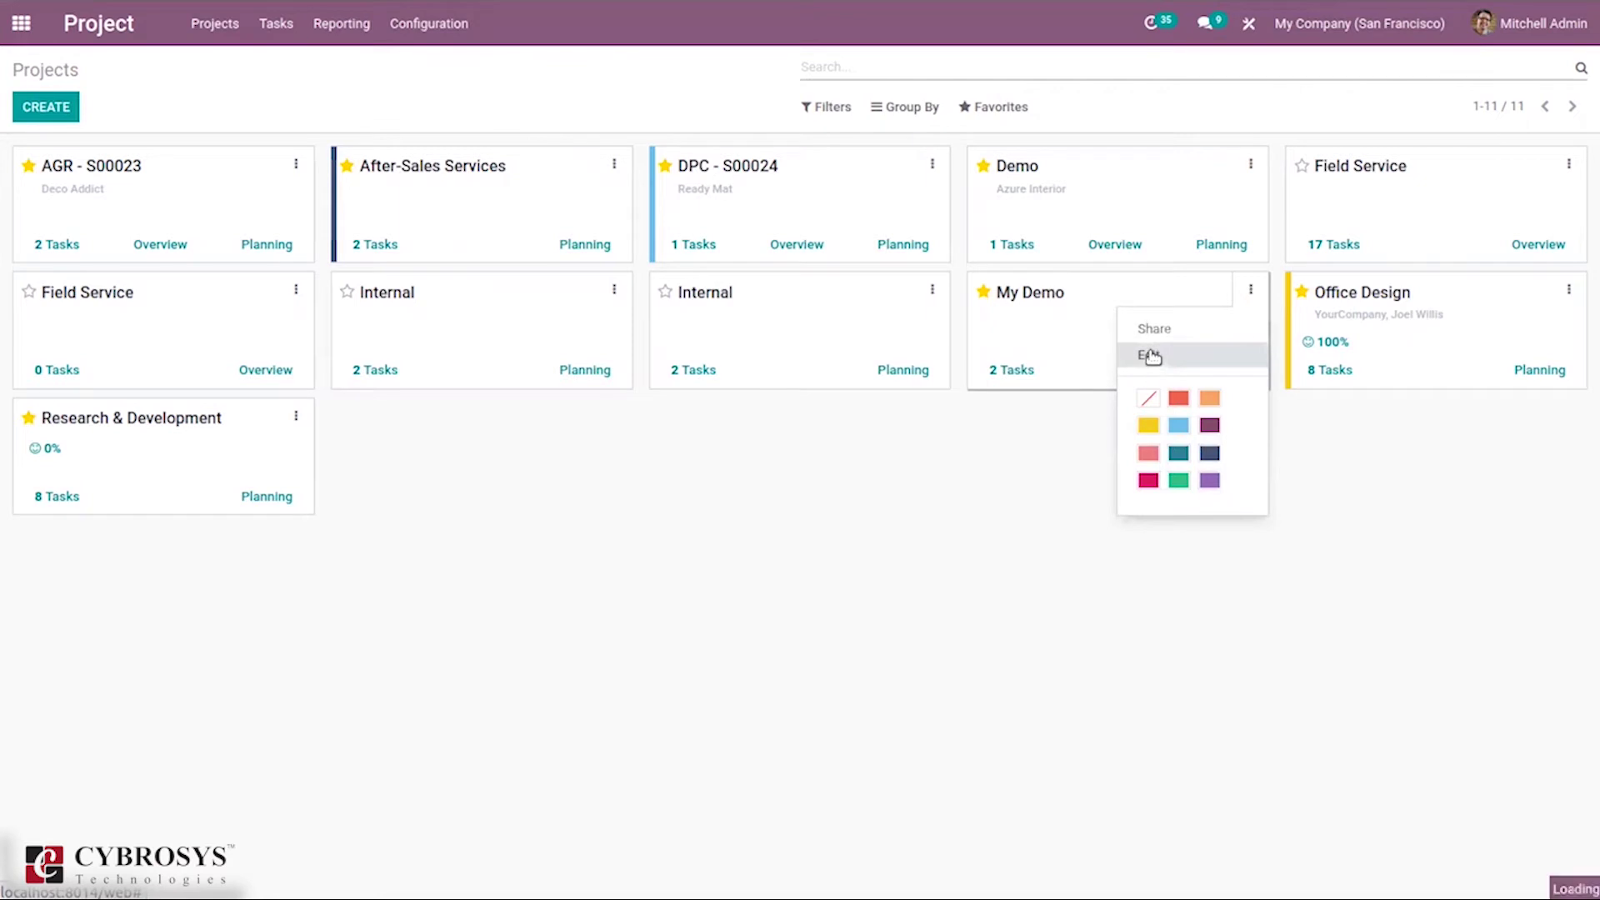
{"action": "left_click", "coordinate": [1151, 356]}
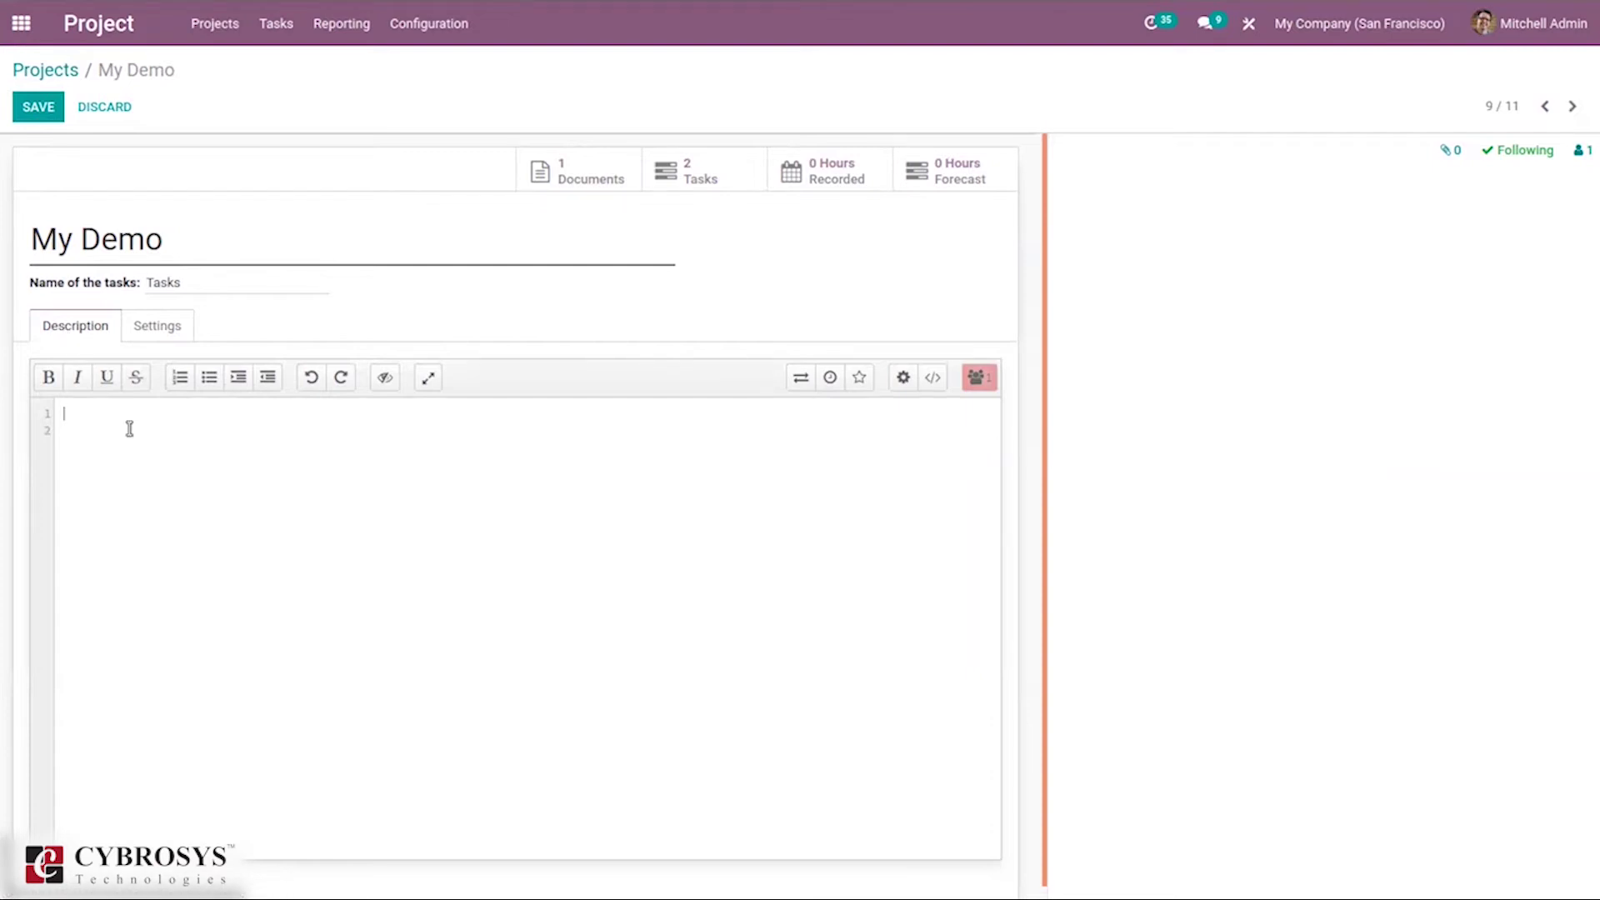
{"action": "type", "text": "sdjfskdfj"}
Step: Examine the description pad's authorship colour clearing without applying it, and its saved version history with the font settings
{"action": "left_click", "coordinate": [394, 386]}
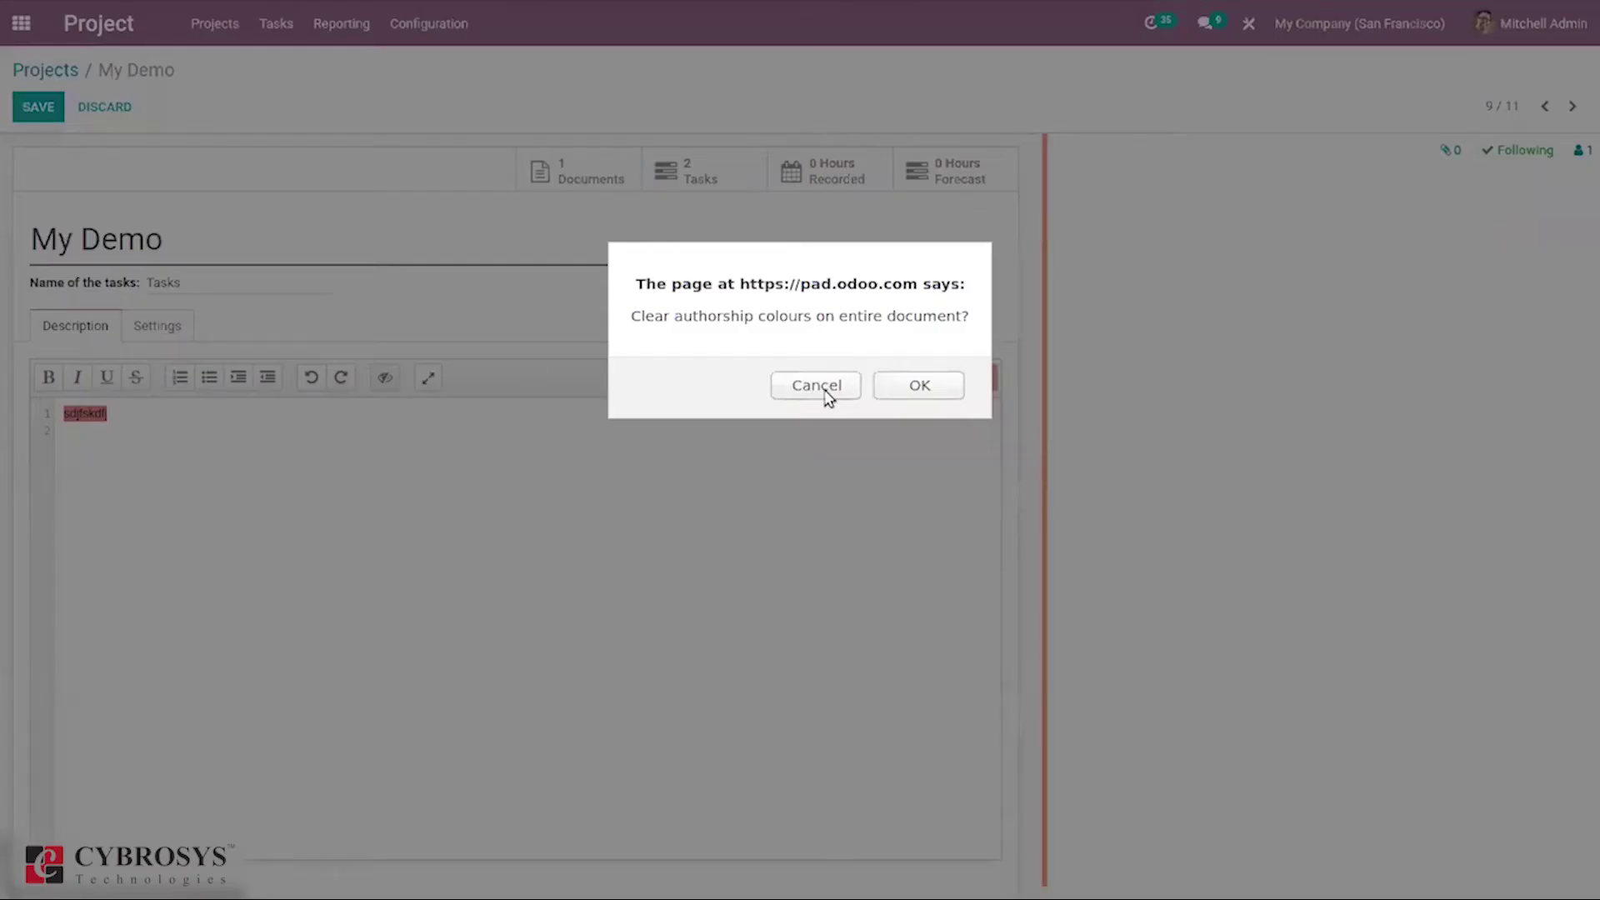
{"action": "left_click", "coordinate": [826, 391]}
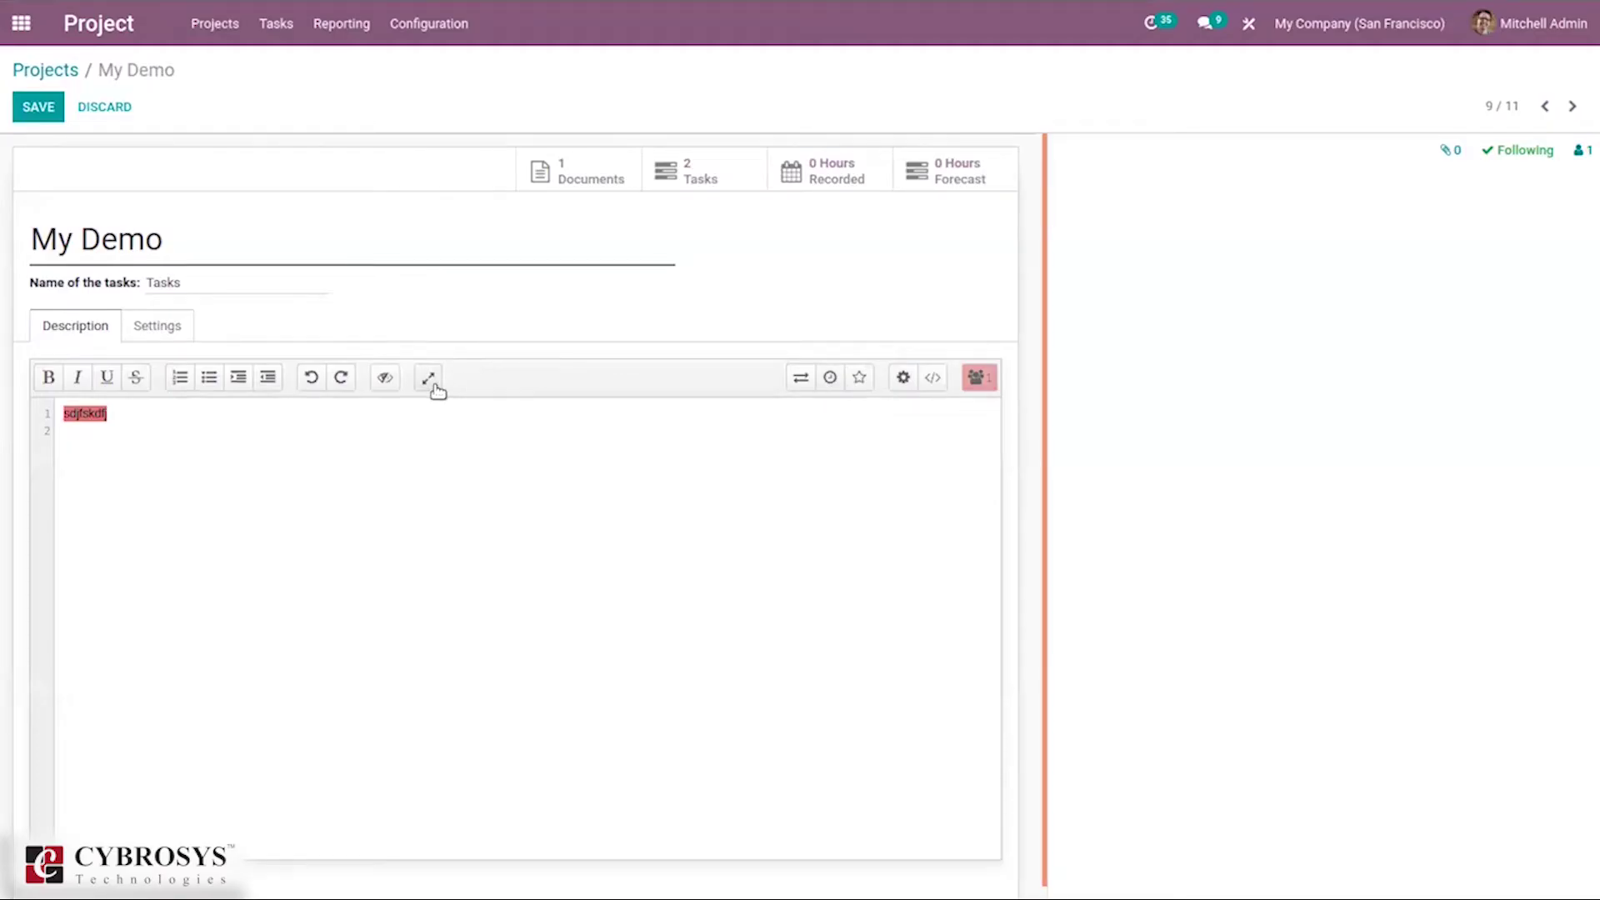
{"action": "left_click", "coordinate": [833, 379]}
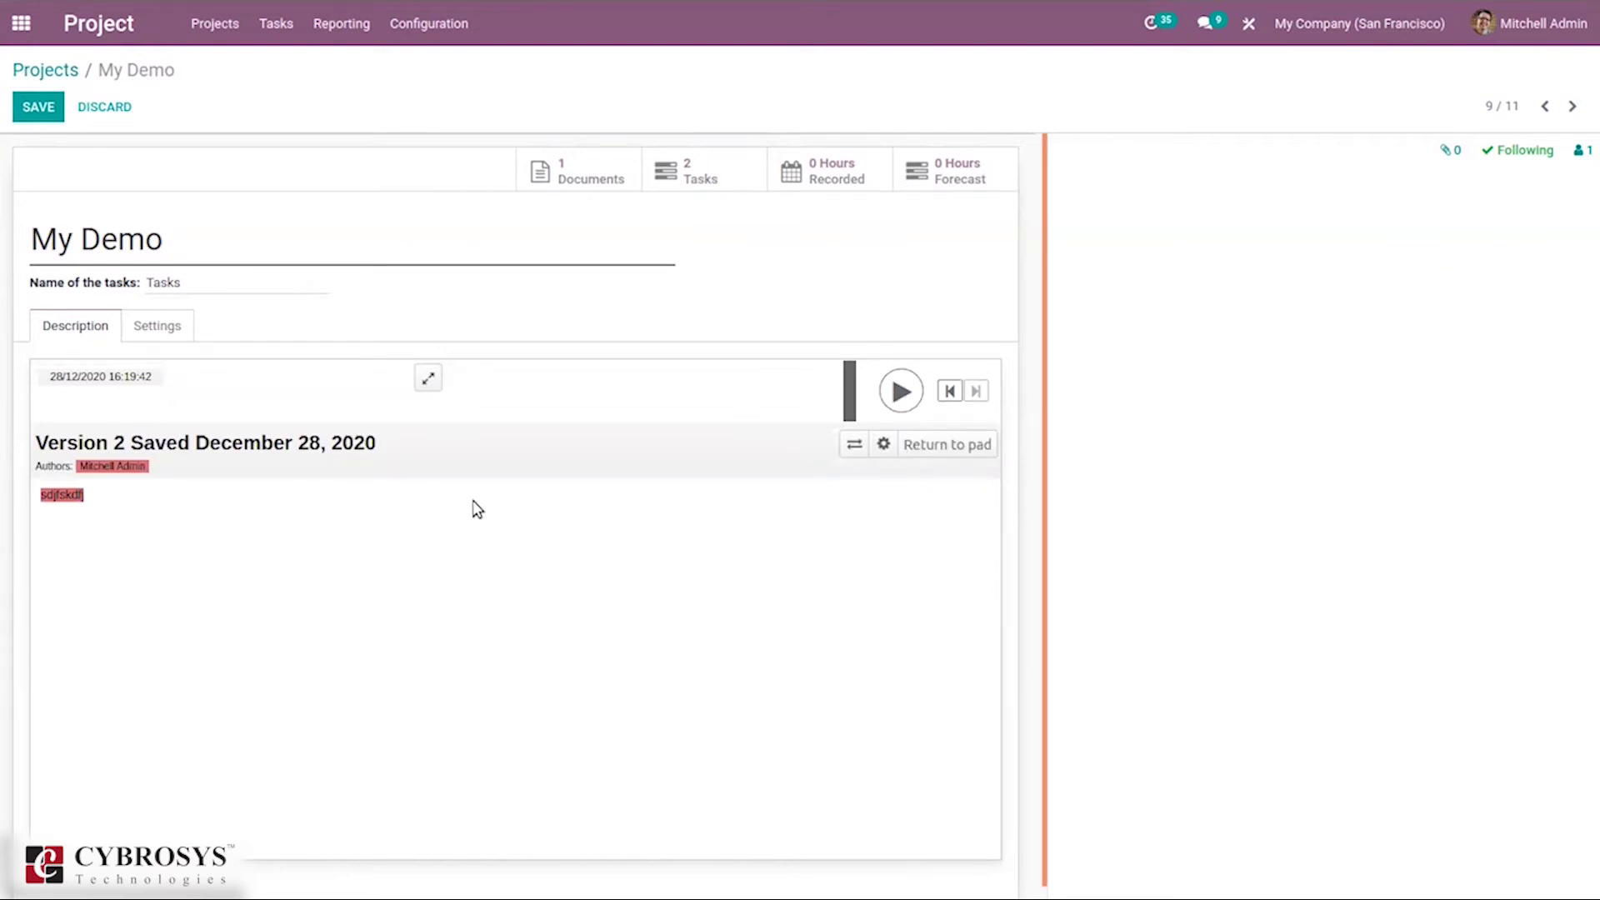
{"action": "left_click", "coordinate": [886, 446]}
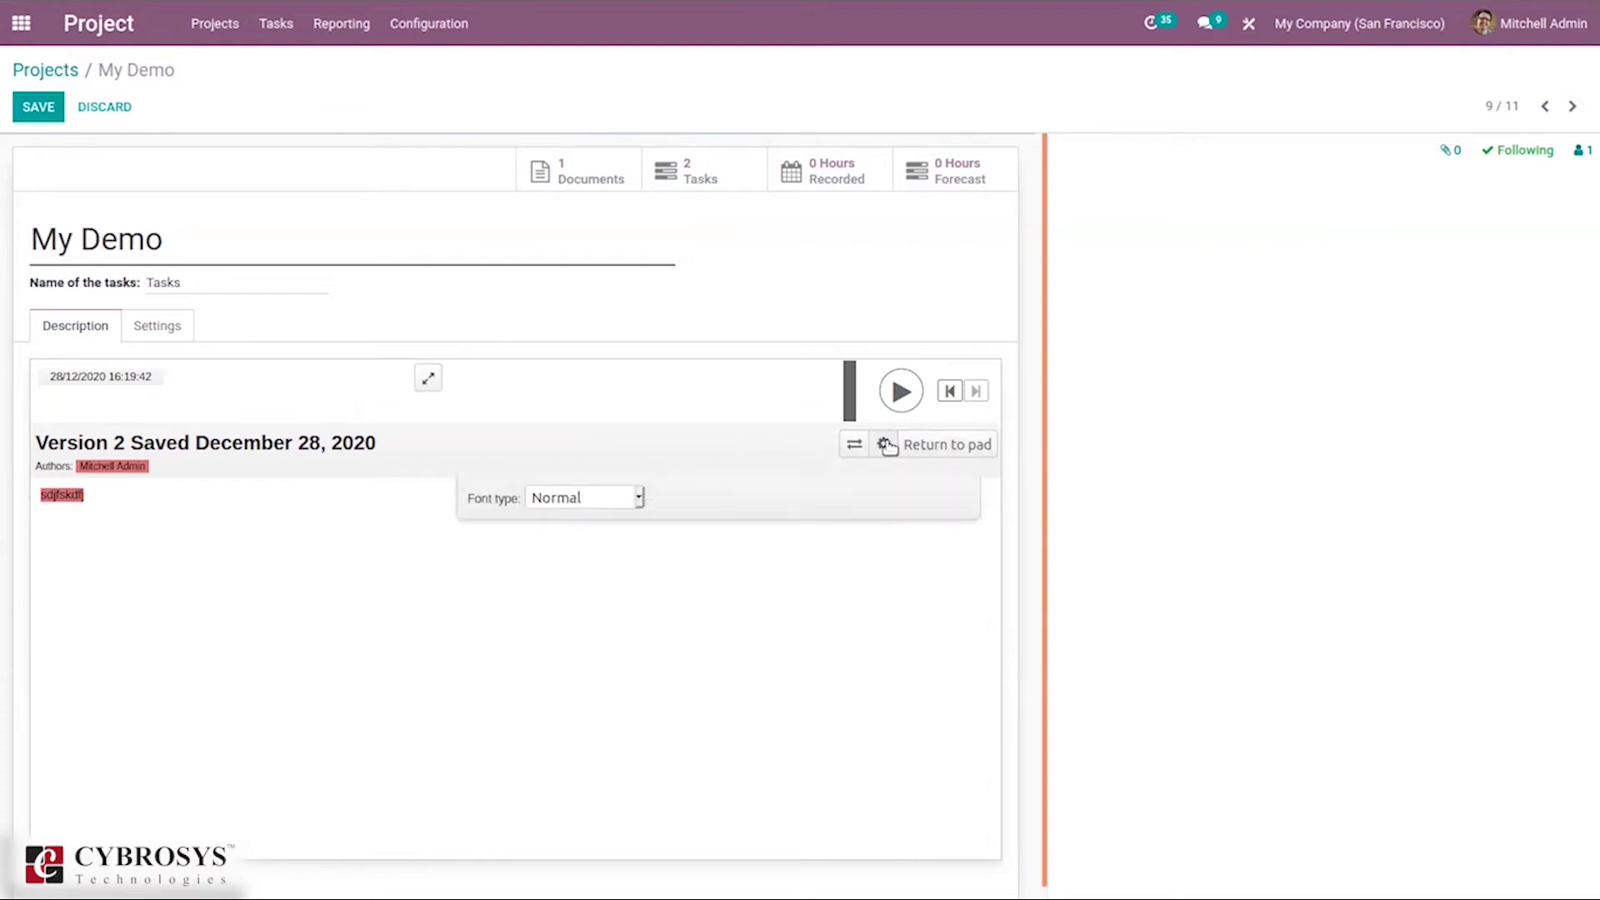
Step: Return from the version history to the description pad, enable Show Chat and Users, and recheck the saved history
{"action": "left_click", "coordinate": [959, 446]}
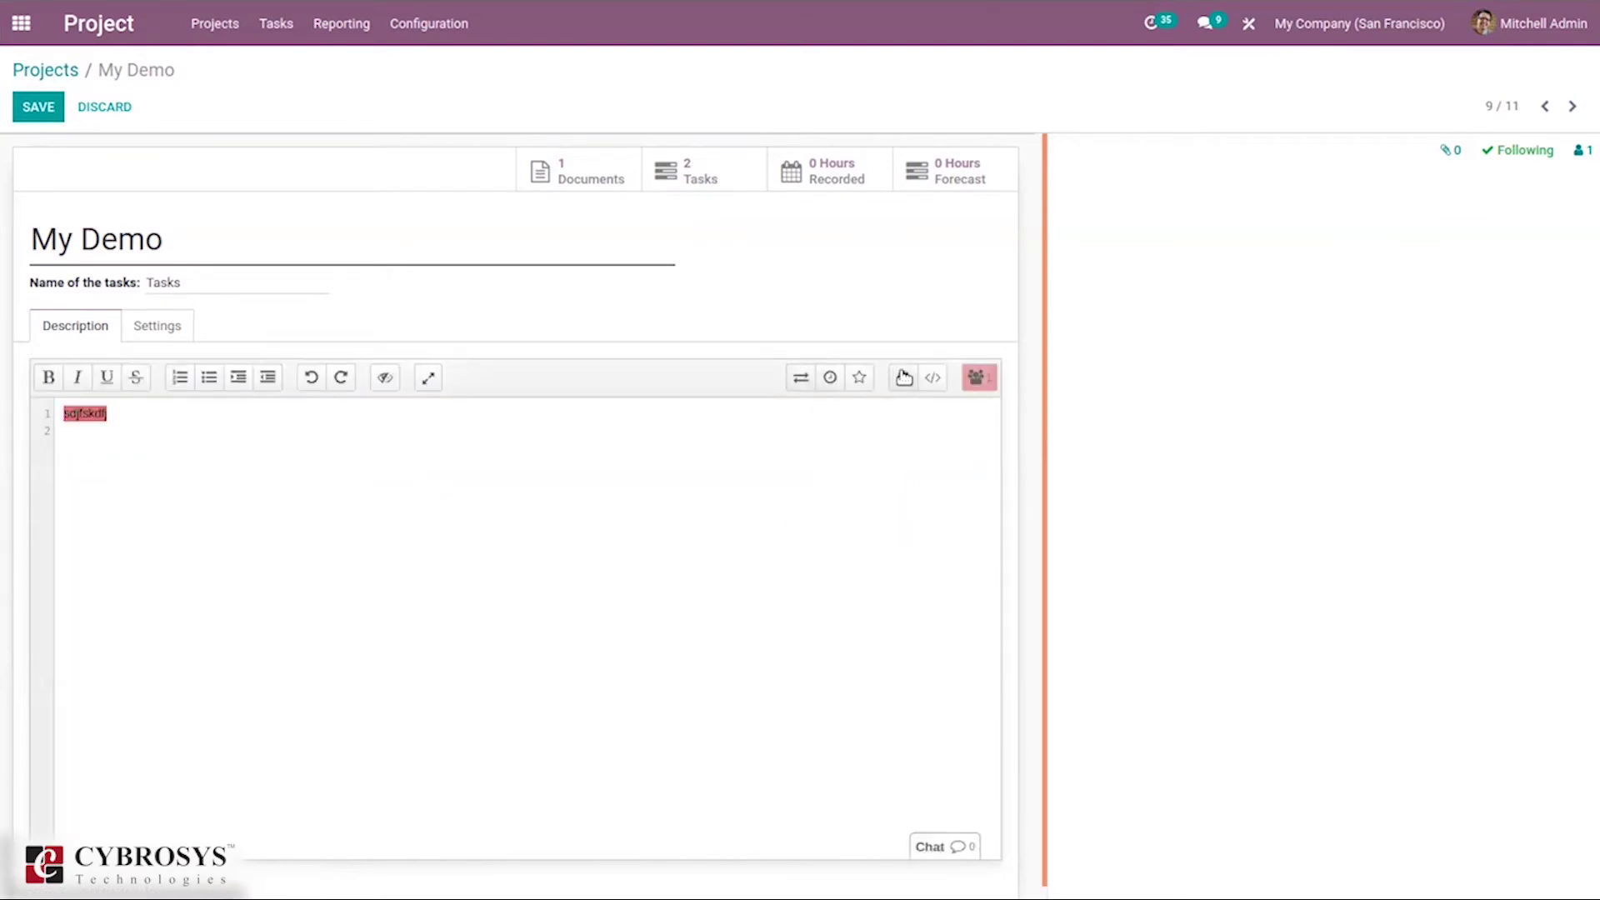
{"action": "left_click", "coordinate": [904, 376]}
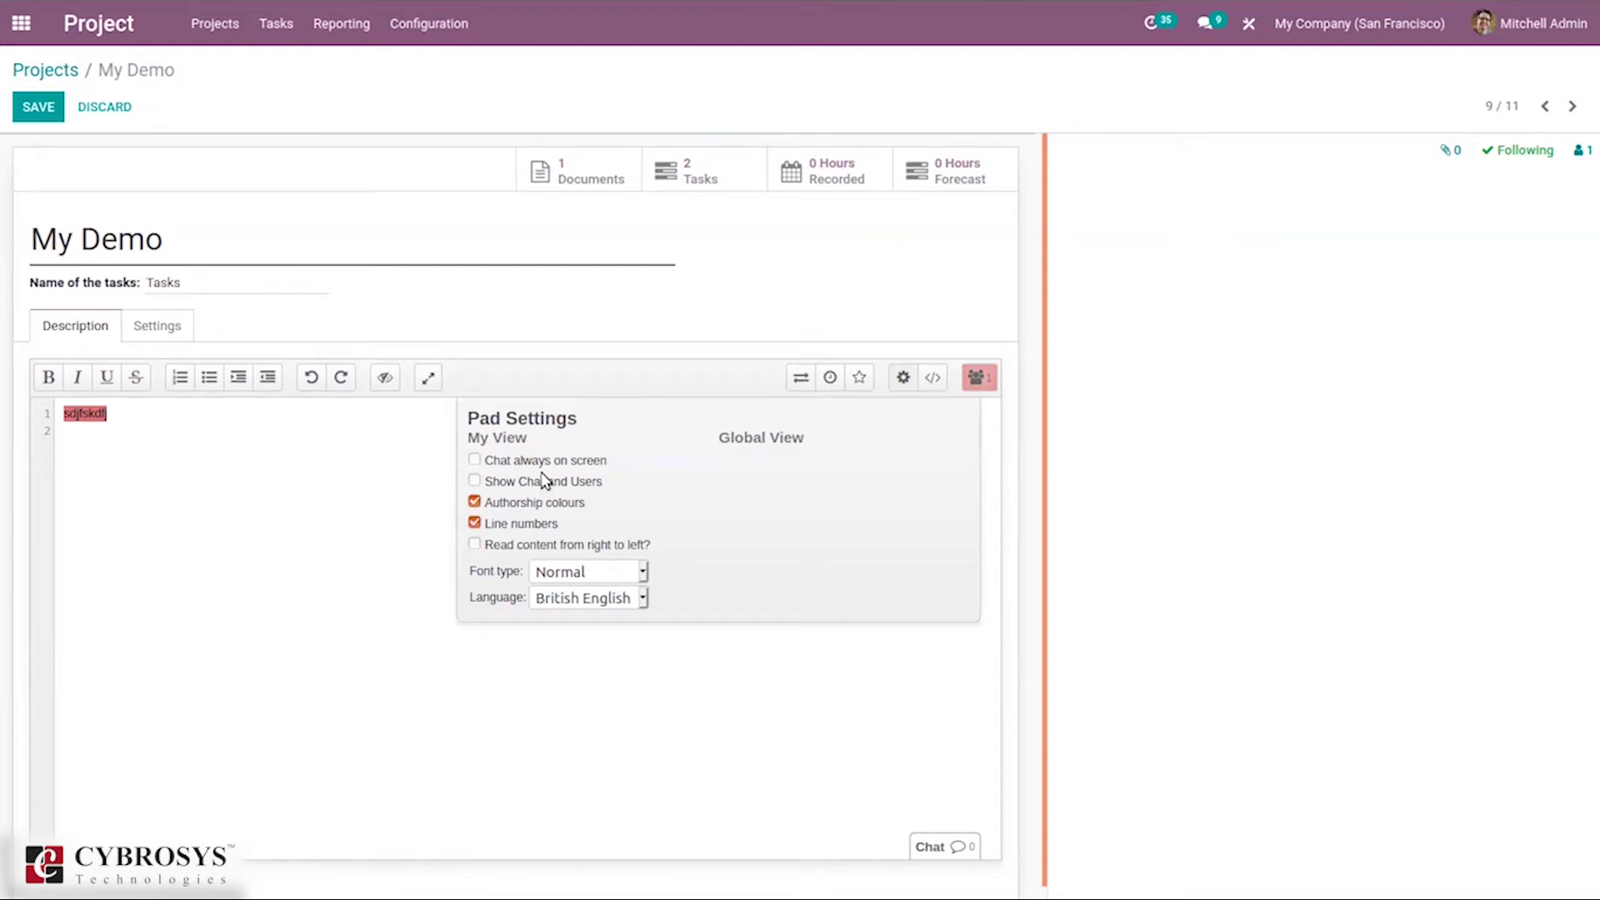
{"action": "left_click", "coordinate": [475, 483]}
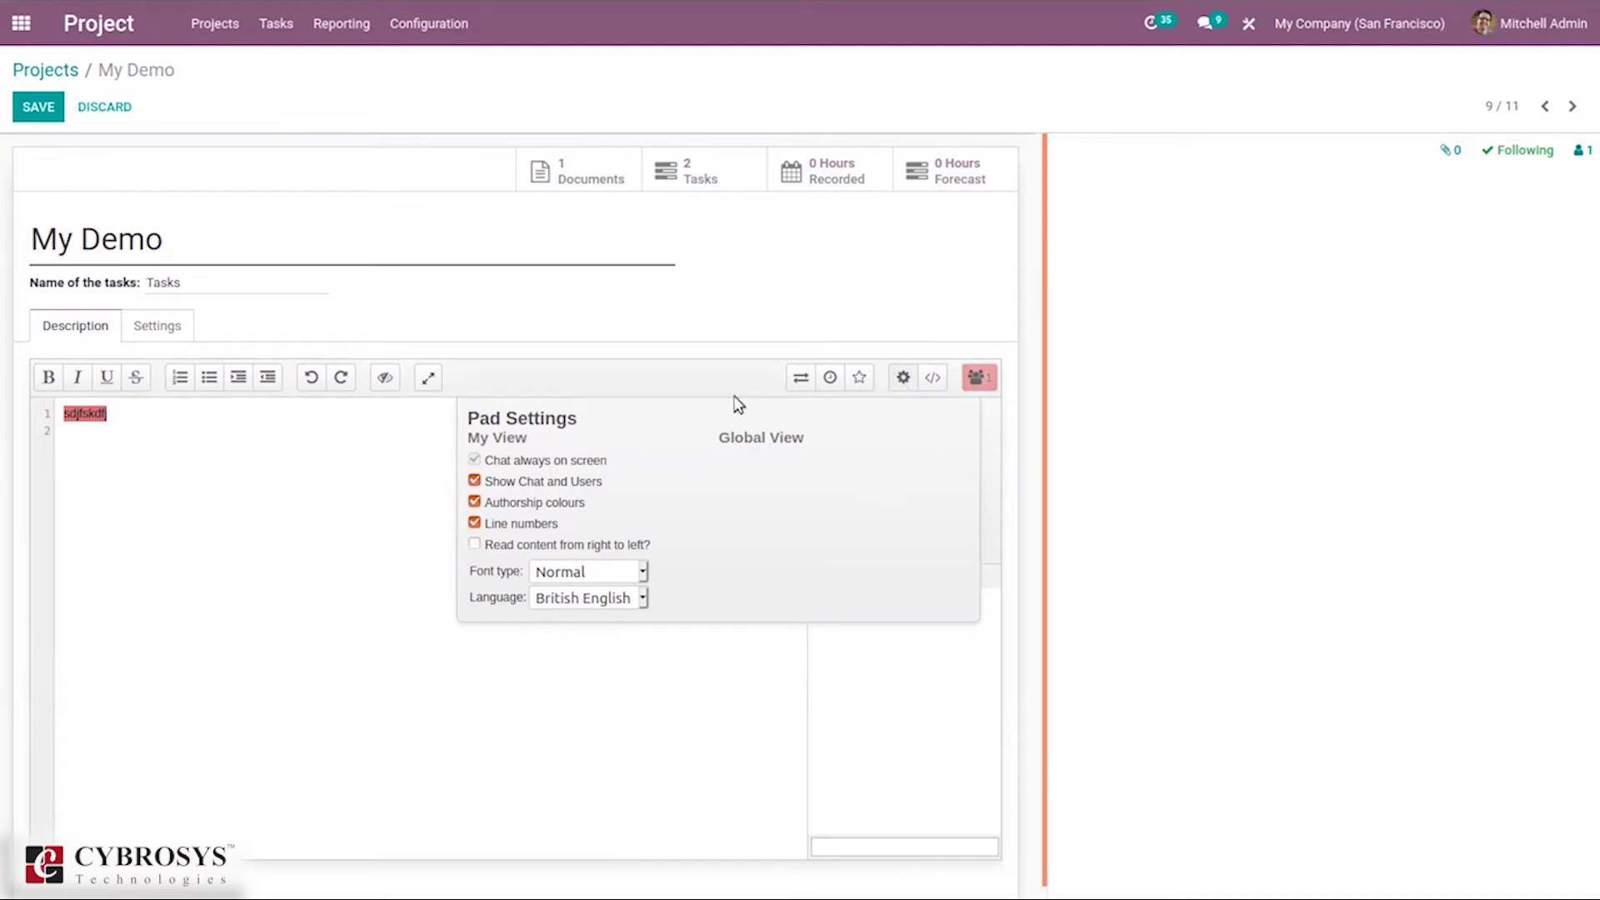
{"action": "left_click", "coordinate": [832, 379]}
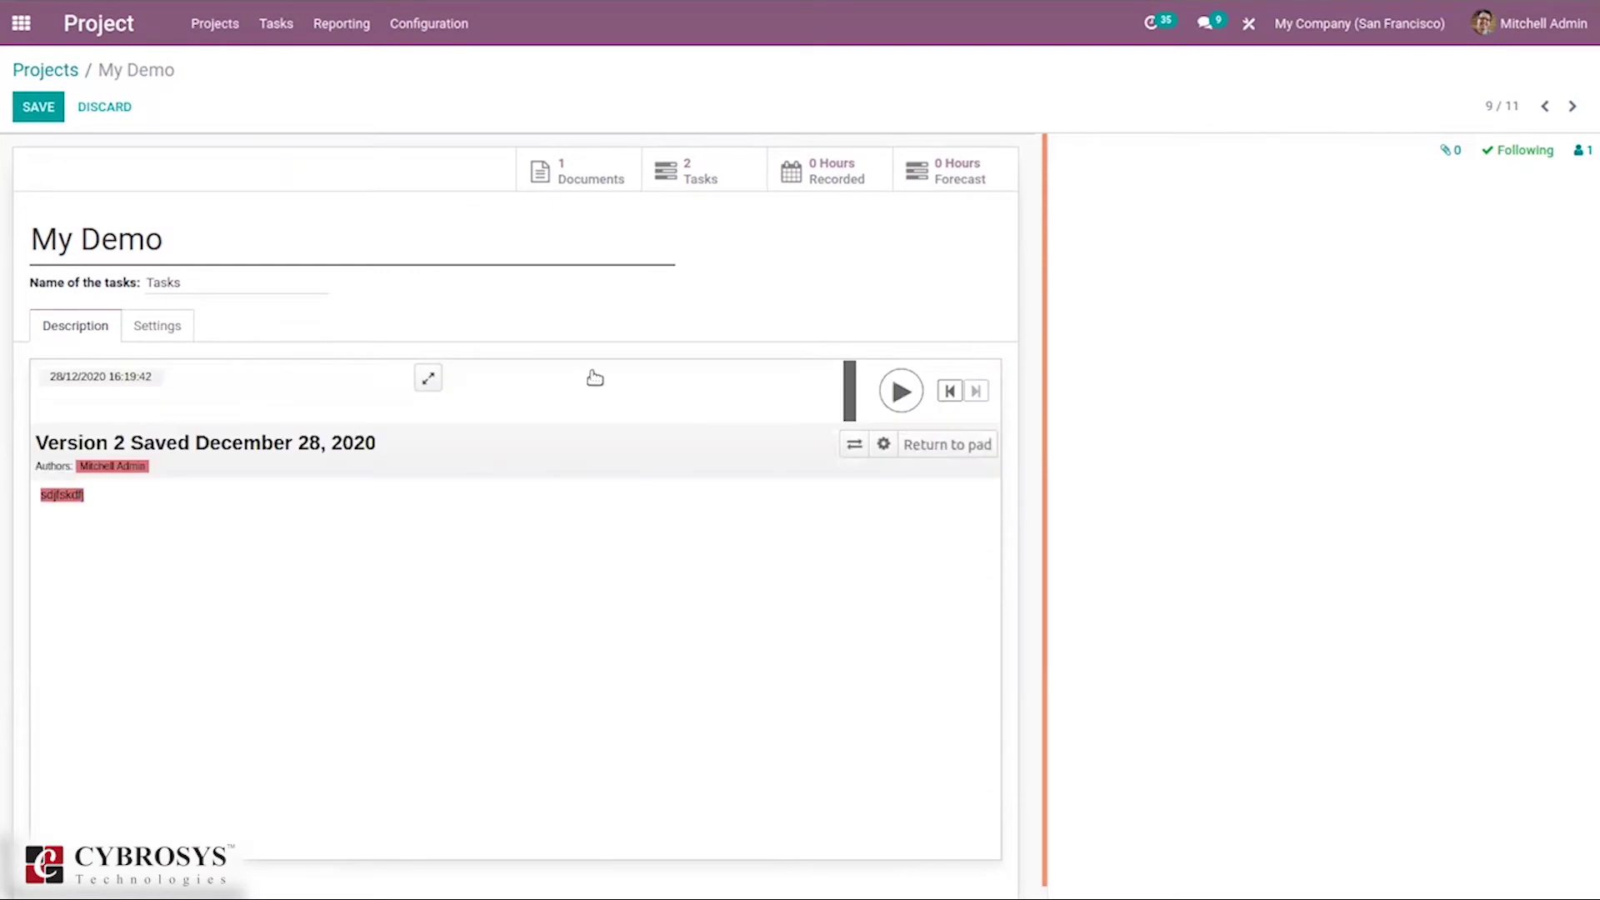
{"action": "left_click", "coordinate": [962, 451]}
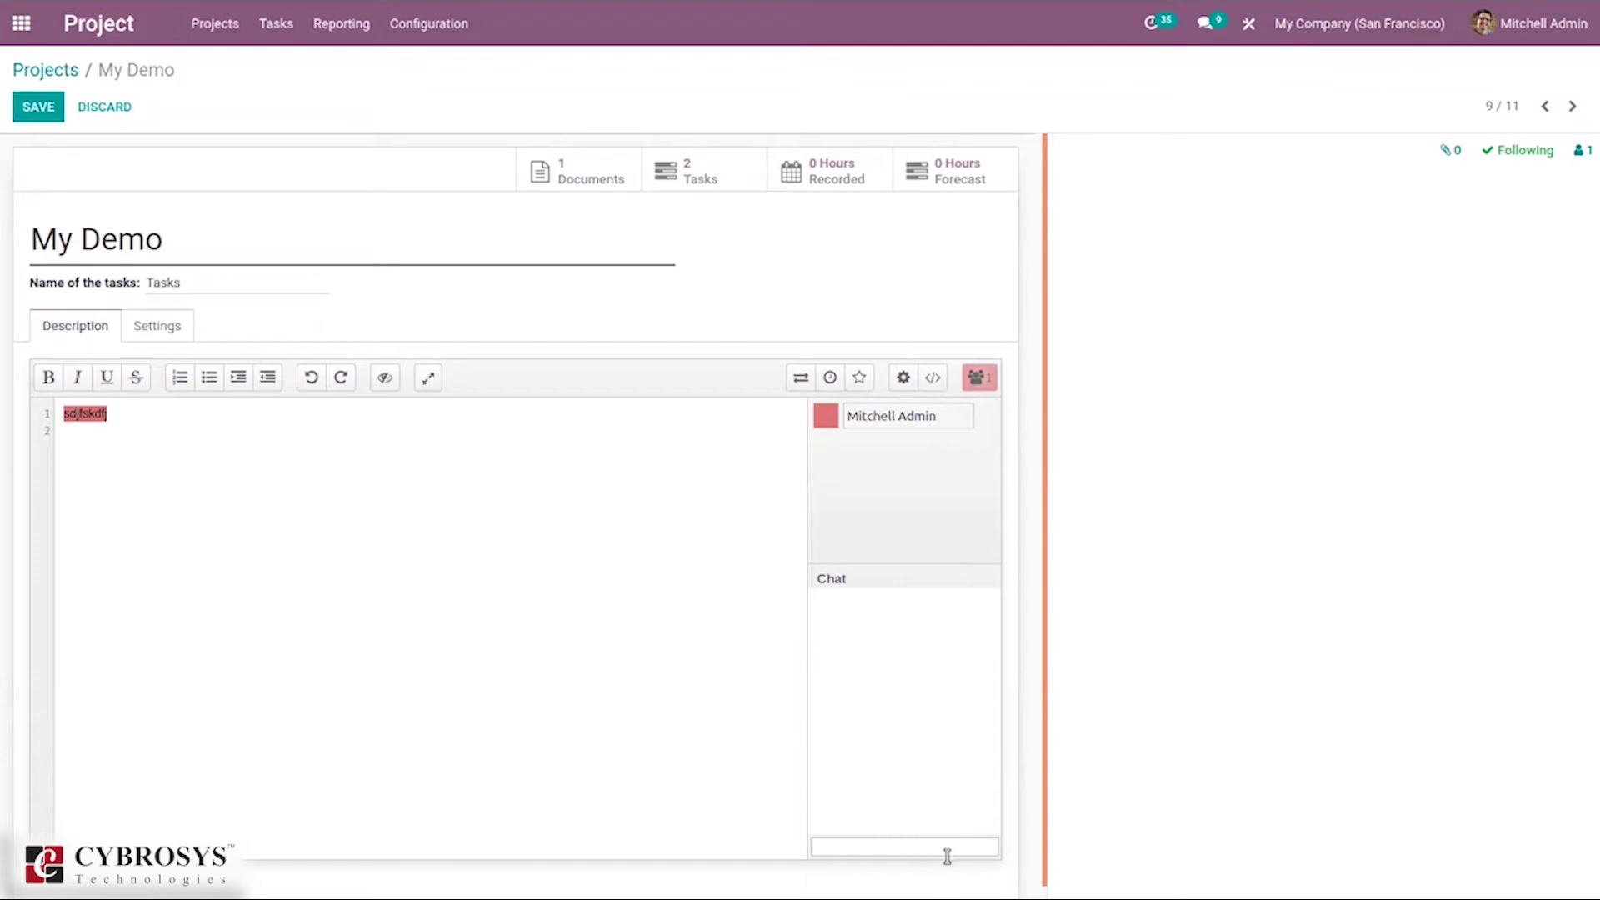
Step: Send the message Hi in the description pad's chat
{"action": "type", "text": "Hi"}
{"action": "key", "text": "Return"}
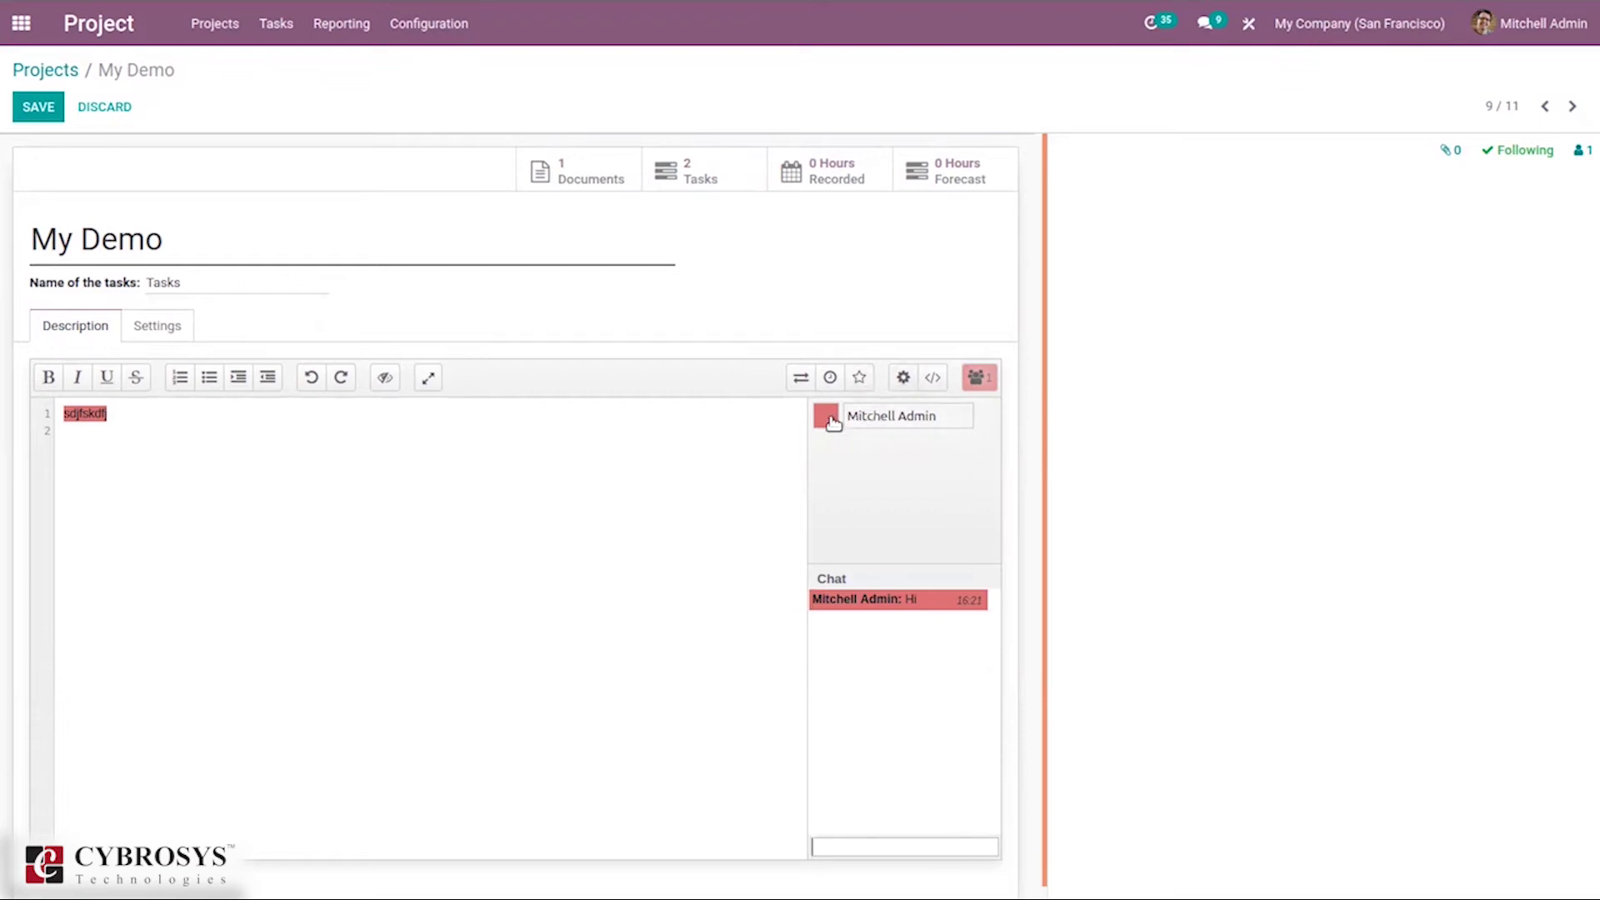
{"action": "left_click", "coordinate": [979, 849]}
Step: Change the author's colour in the description pad to green and save it
{"action": "left_click", "coordinate": [822, 415]}
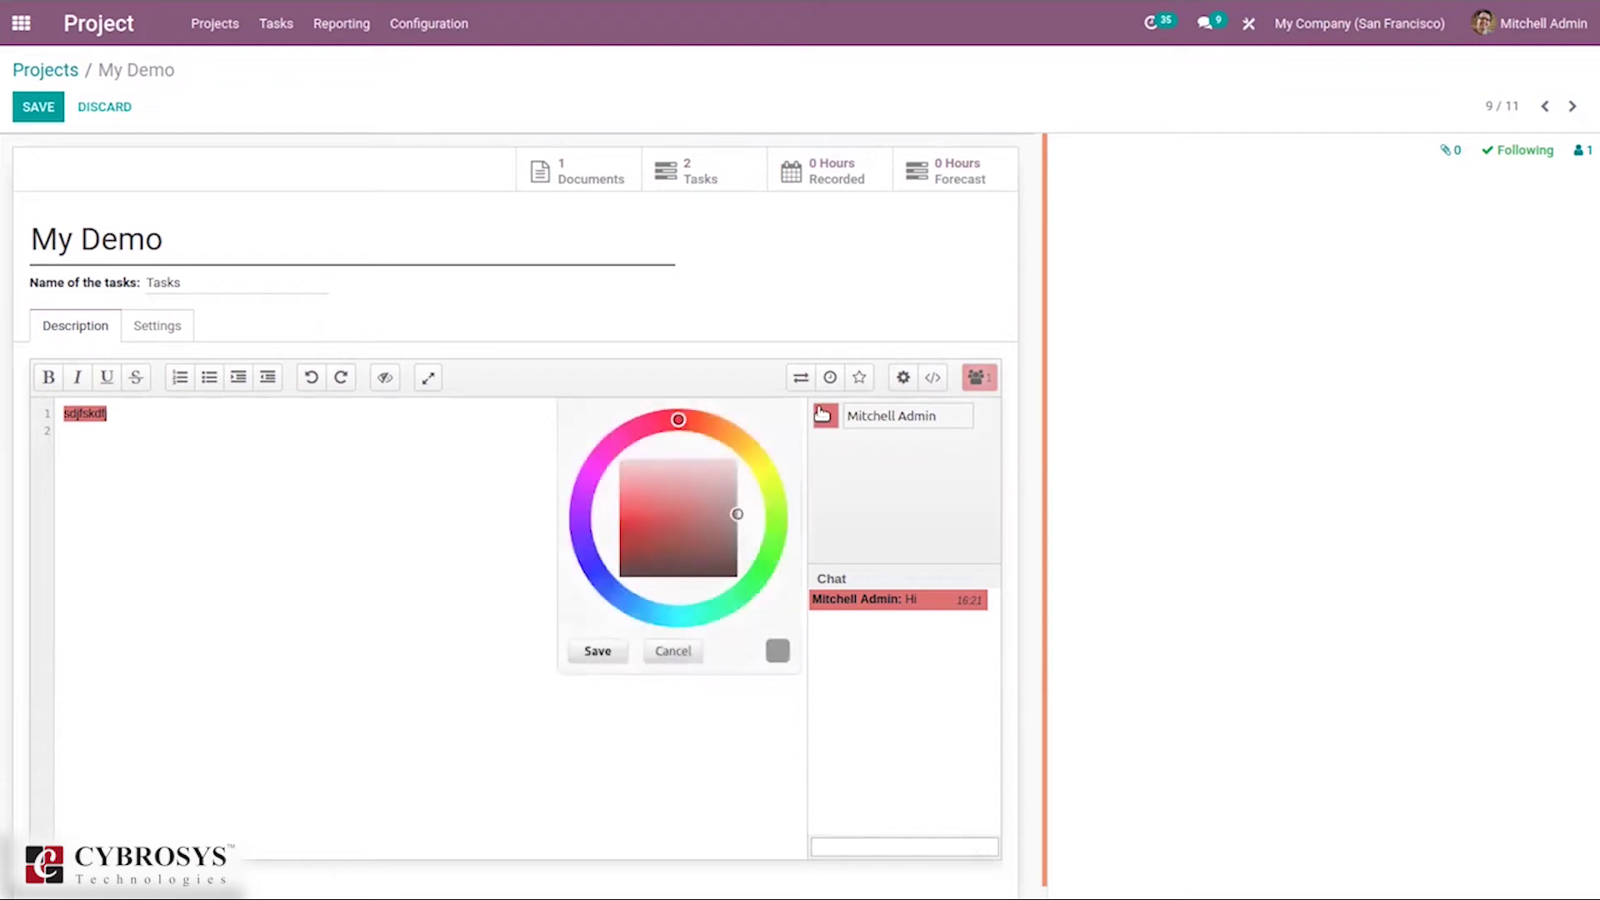
{"action": "left_click", "coordinate": [696, 491]}
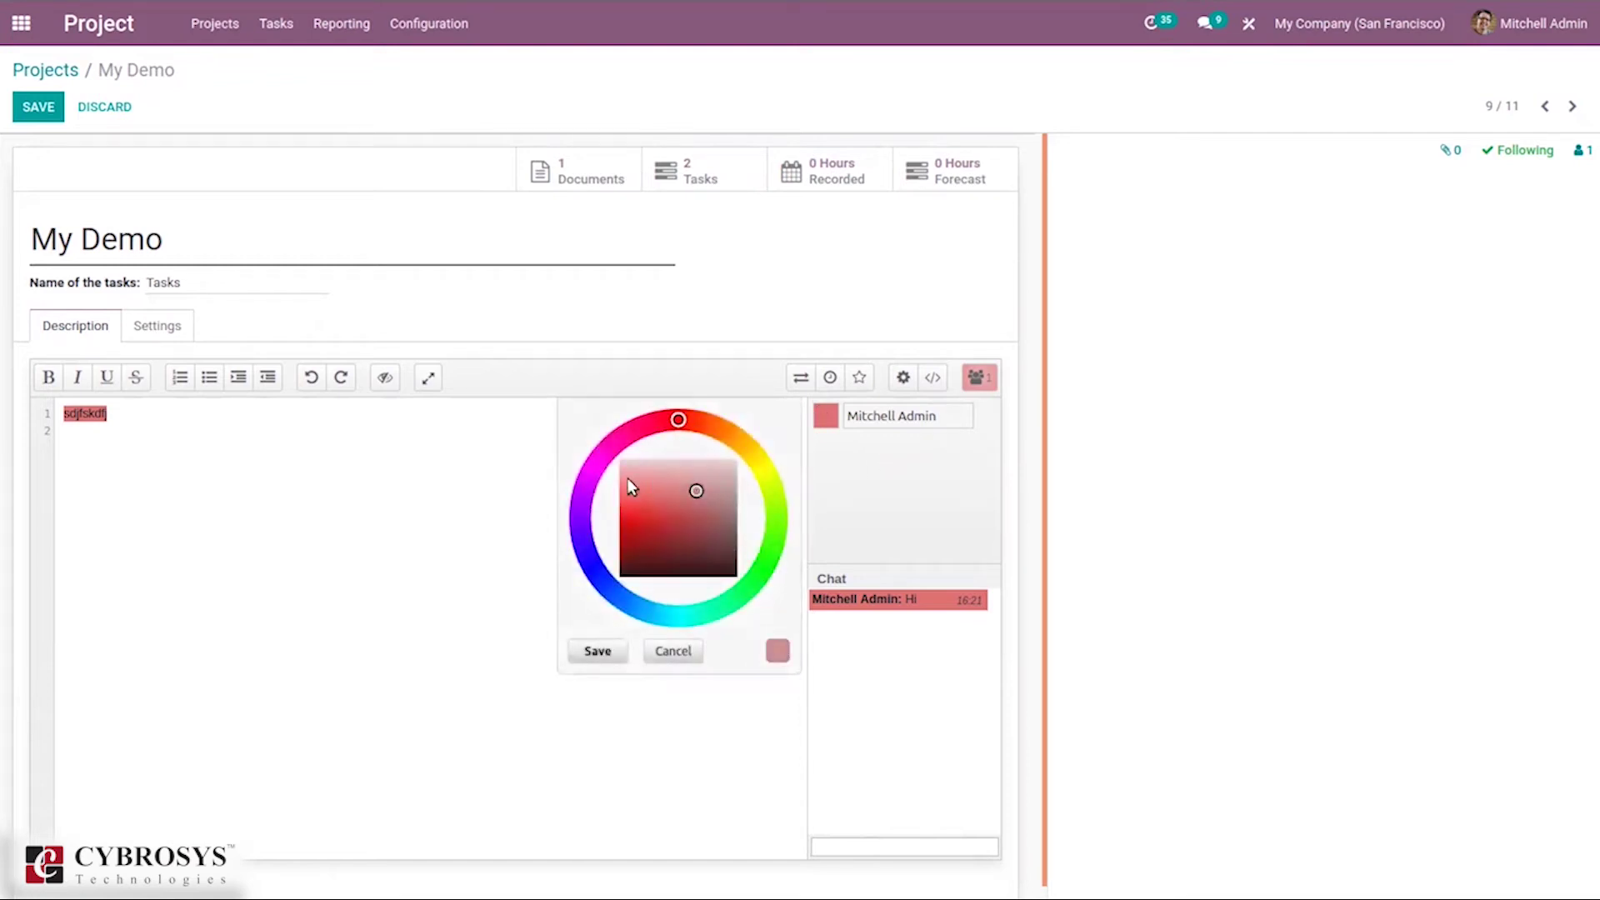
{"action": "left_click", "coordinate": [777, 527]}
{"action": "left_click", "coordinate": [598, 651]}
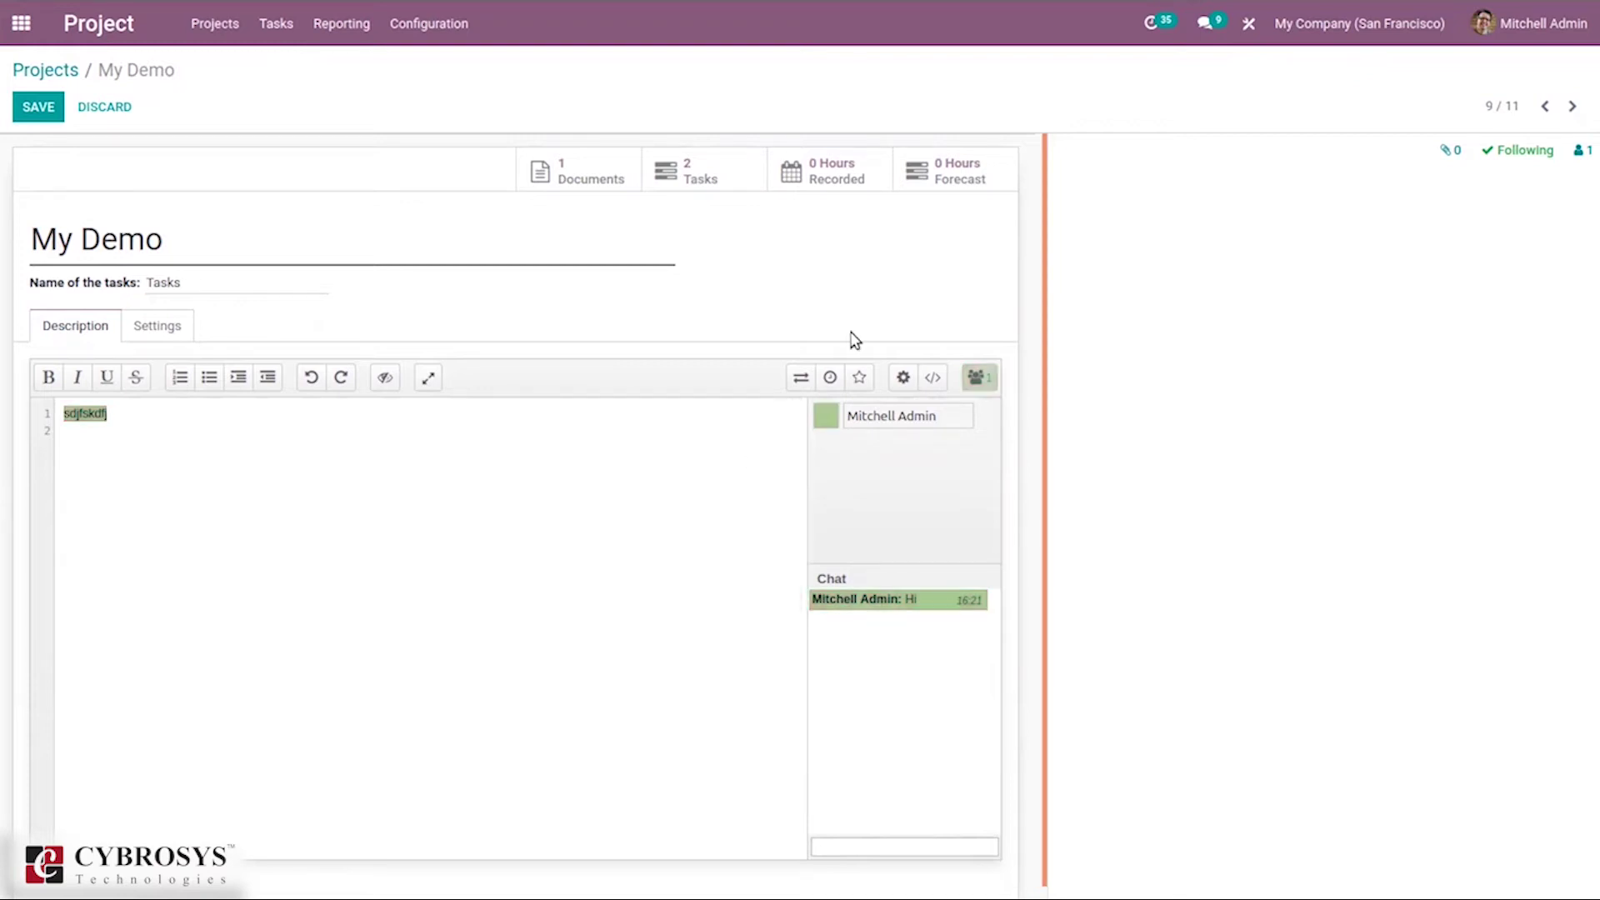
Step: Set CA Company as the customer in the My Demo project's settings
{"action": "left_click", "coordinate": [173, 347]}
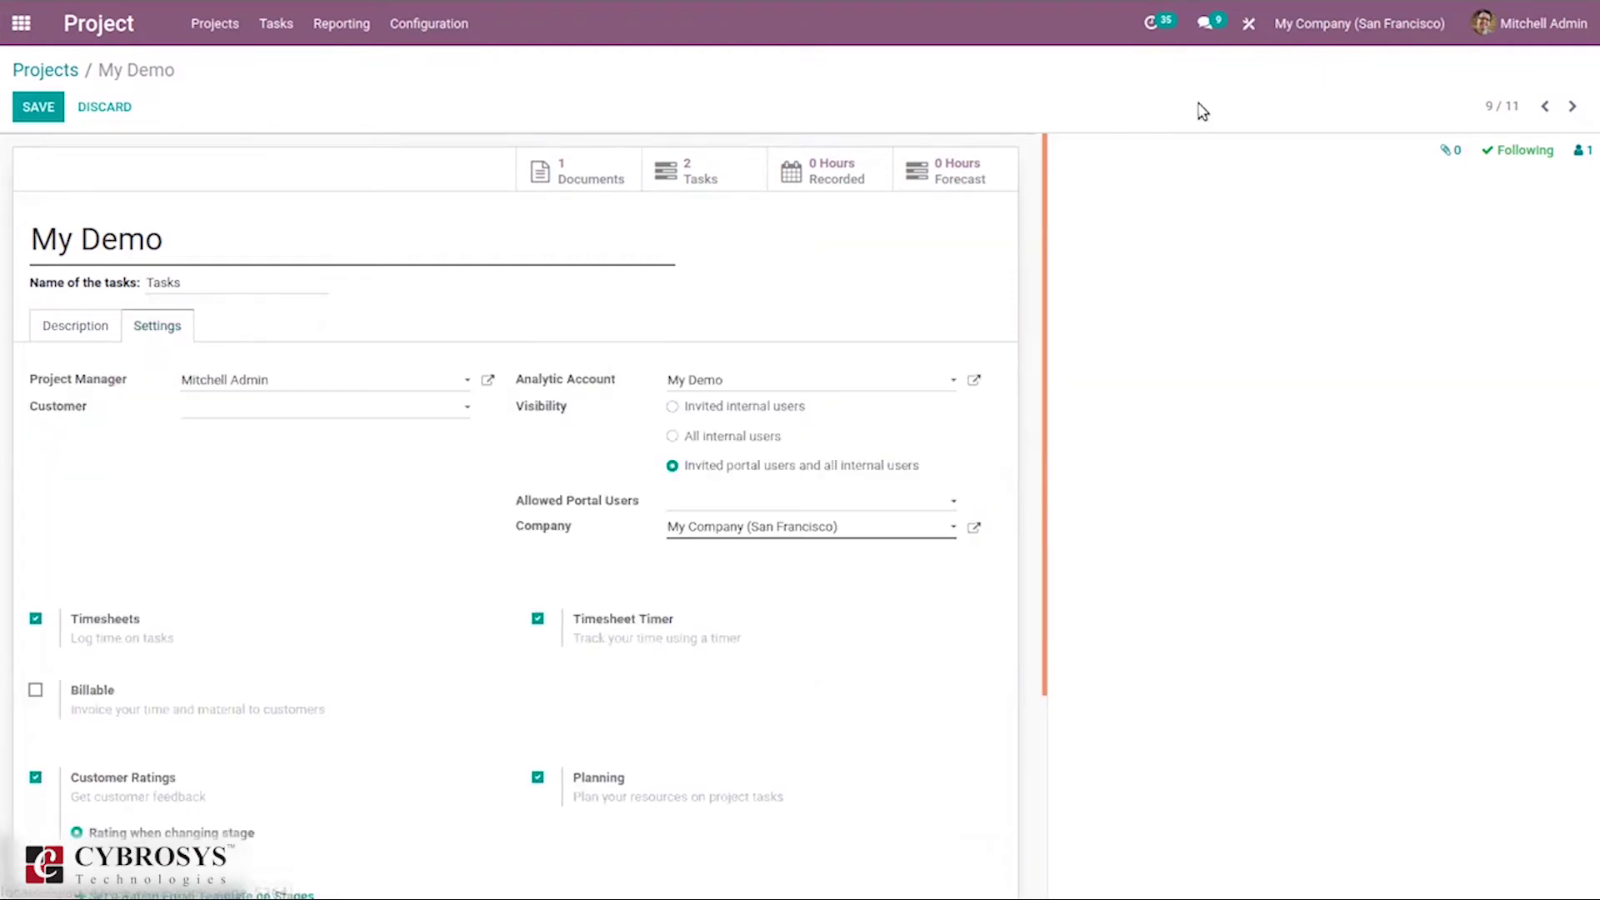
{"action": "left_click_drag", "start_coordinate": [1049, 158], "coordinate": [1037, 250]}
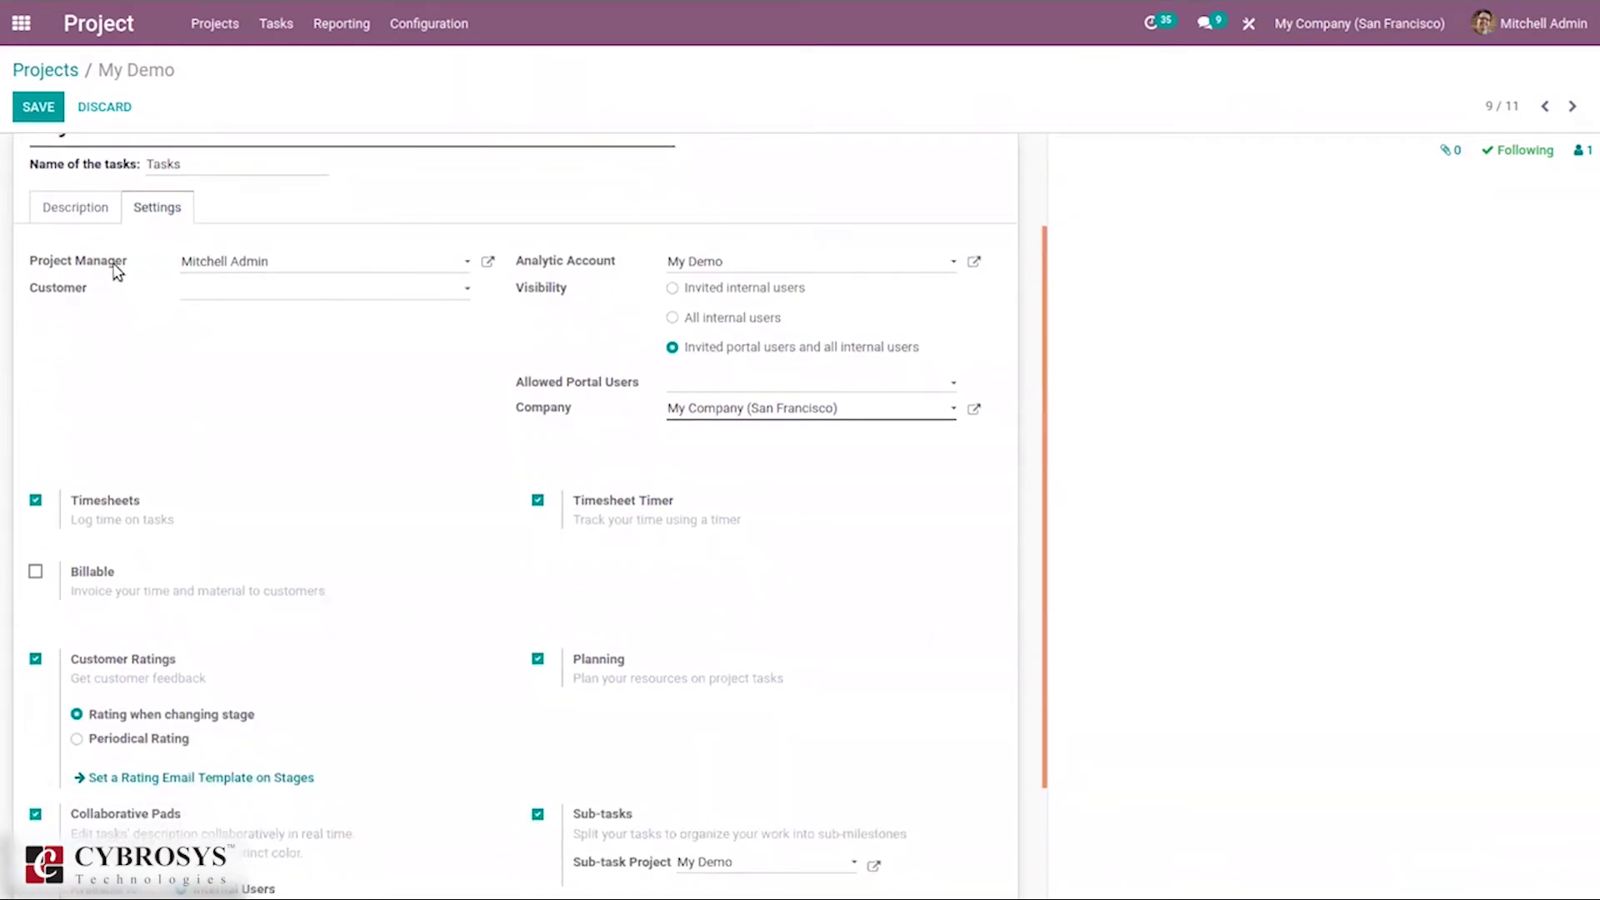
{"action": "left_click", "coordinate": [208, 261]}
{"action": "left_click", "coordinate": [133, 305]}
{"action": "left_click", "coordinate": [238, 296]}
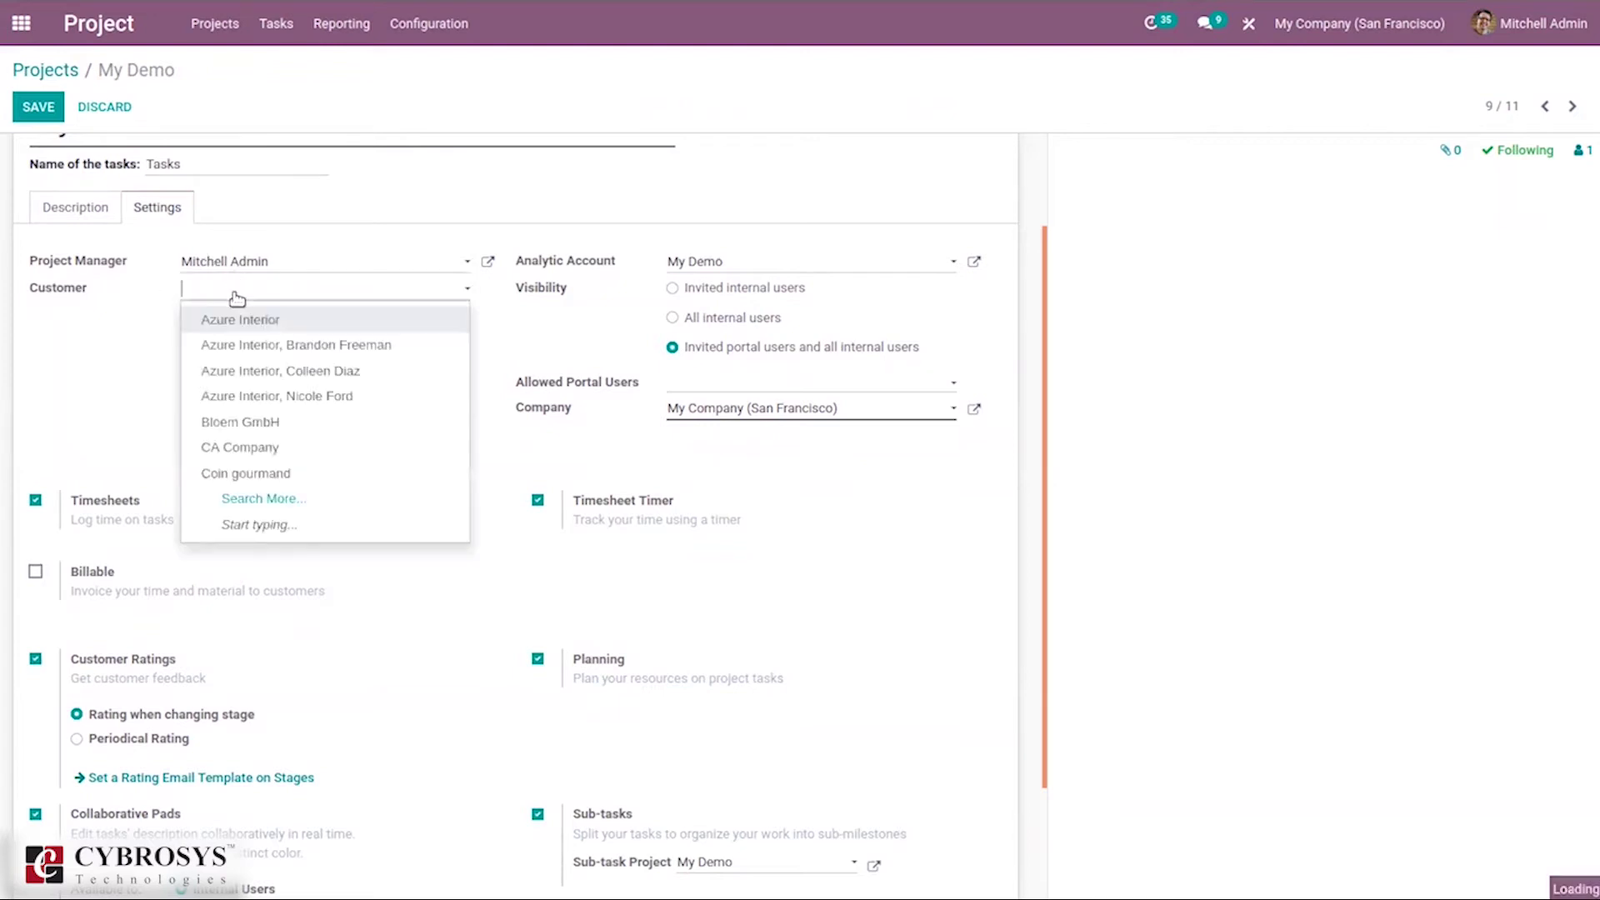
{"action": "left_click", "coordinate": [263, 447]}
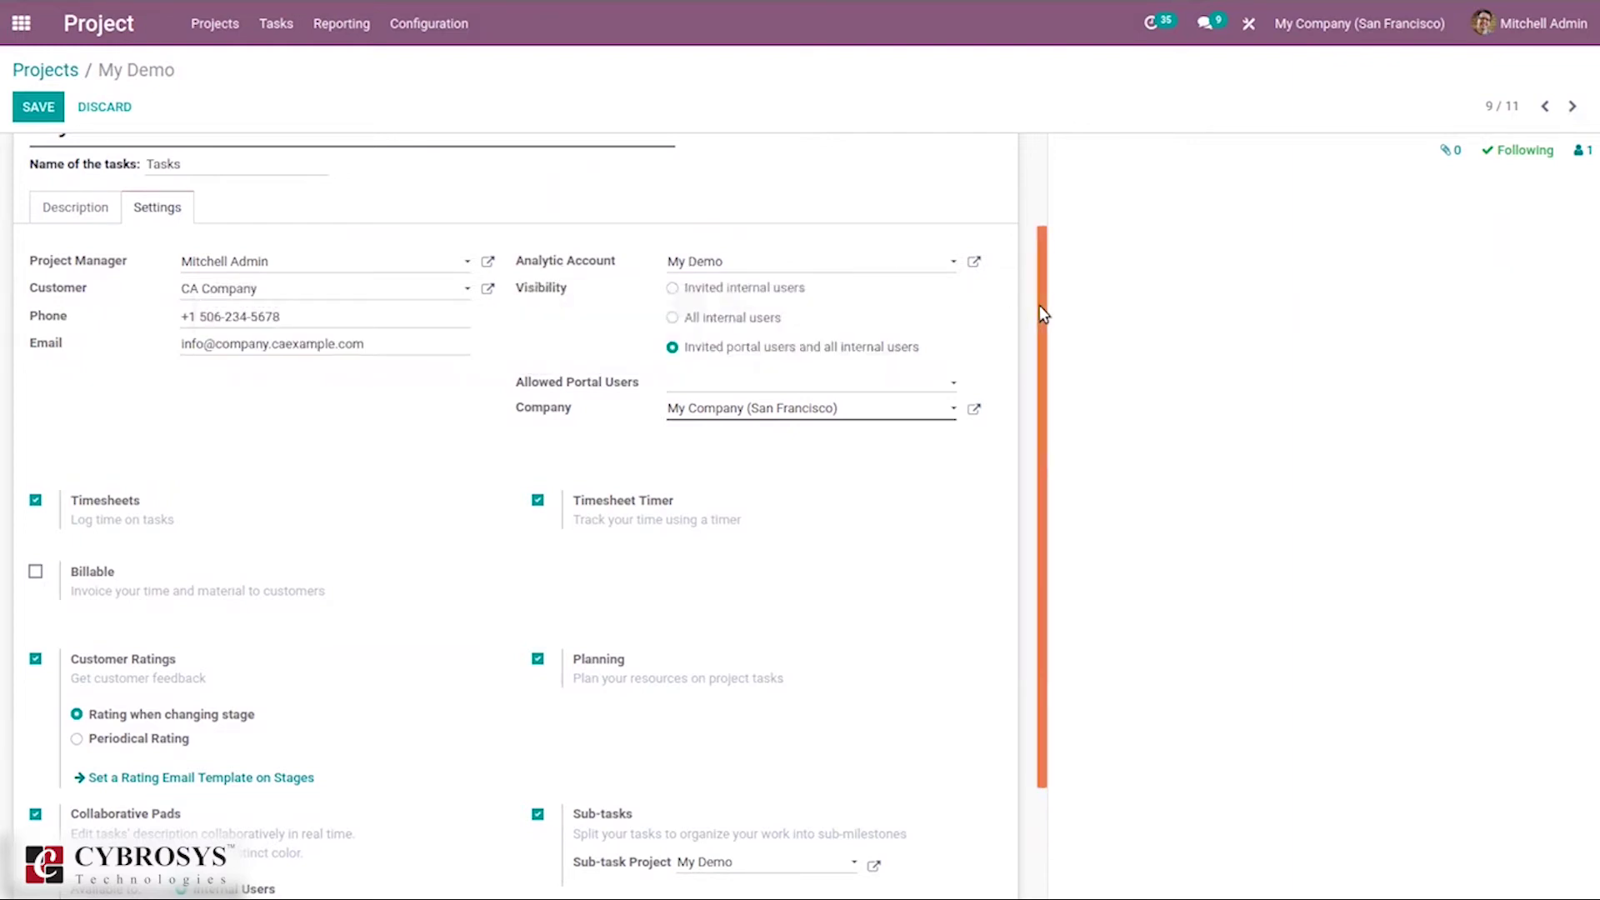
Step: View the details of the project's linked analytic account and close them without changes
{"action": "left_click_drag", "start_coordinate": [1042, 313], "coordinate": [1037, 186]}
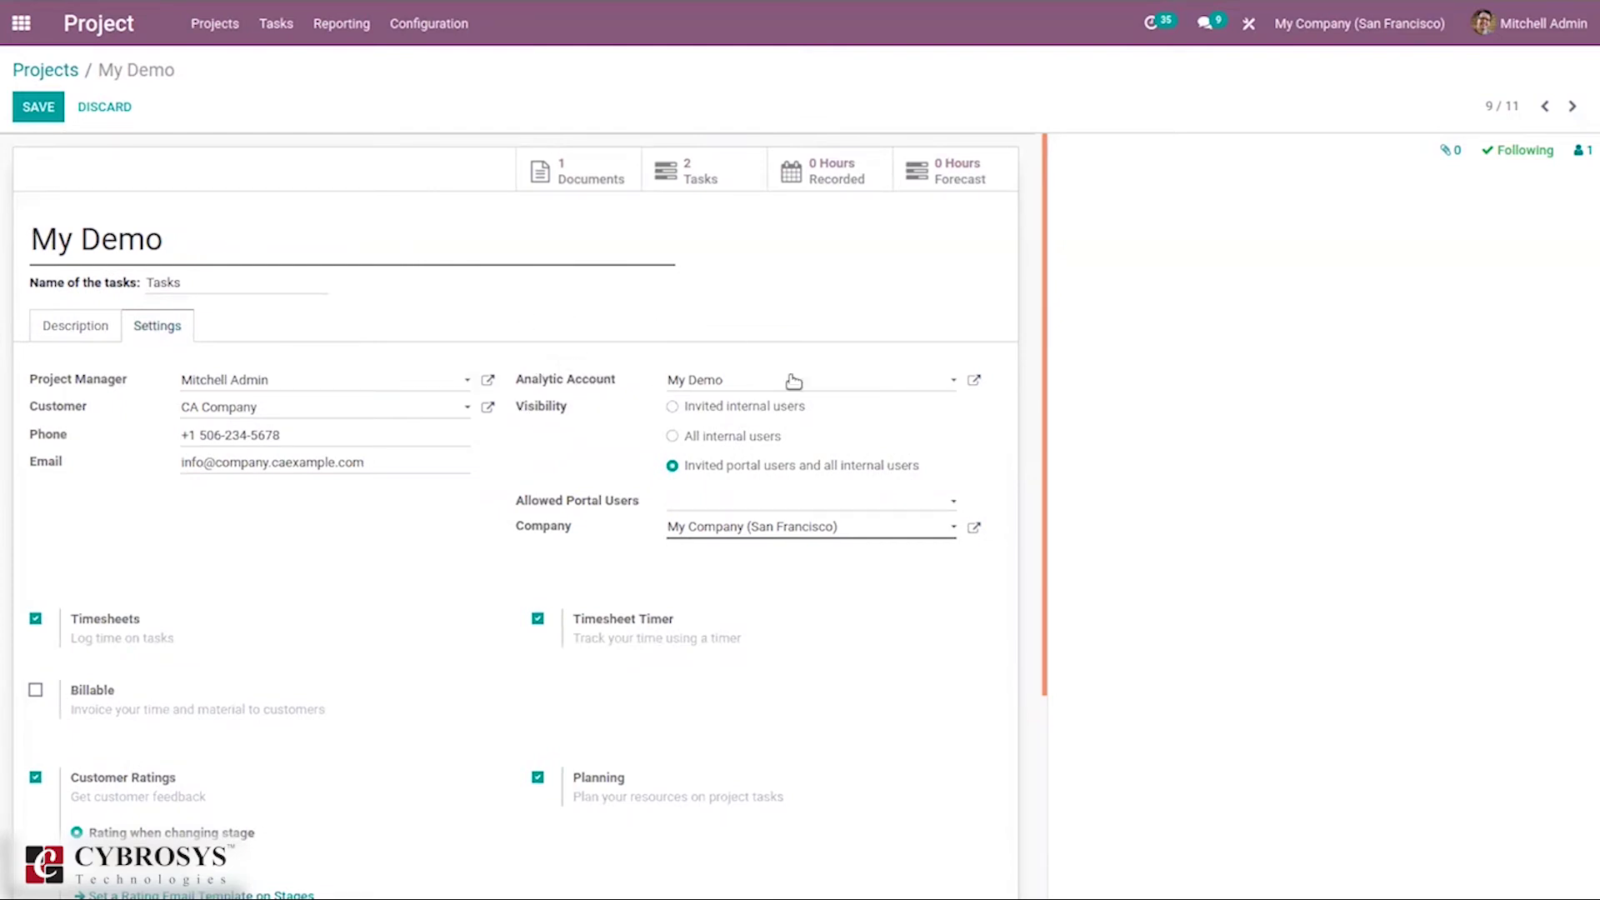
{"action": "left_click", "coordinate": [975, 379]}
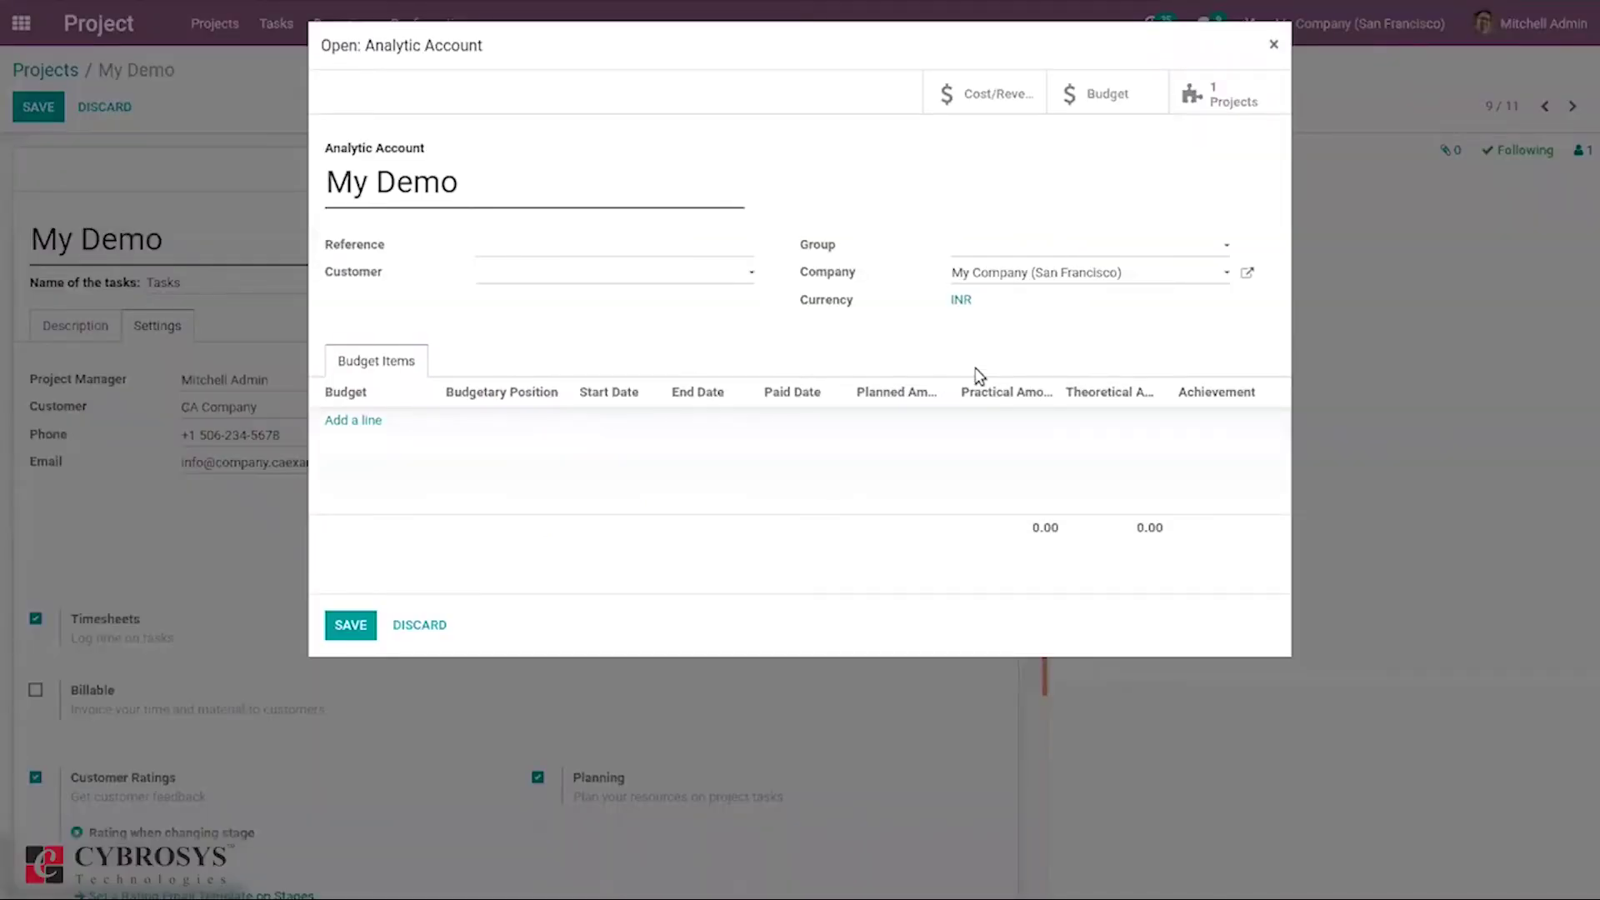
{"action": "left_click", "coordinate": [1274, 47]}
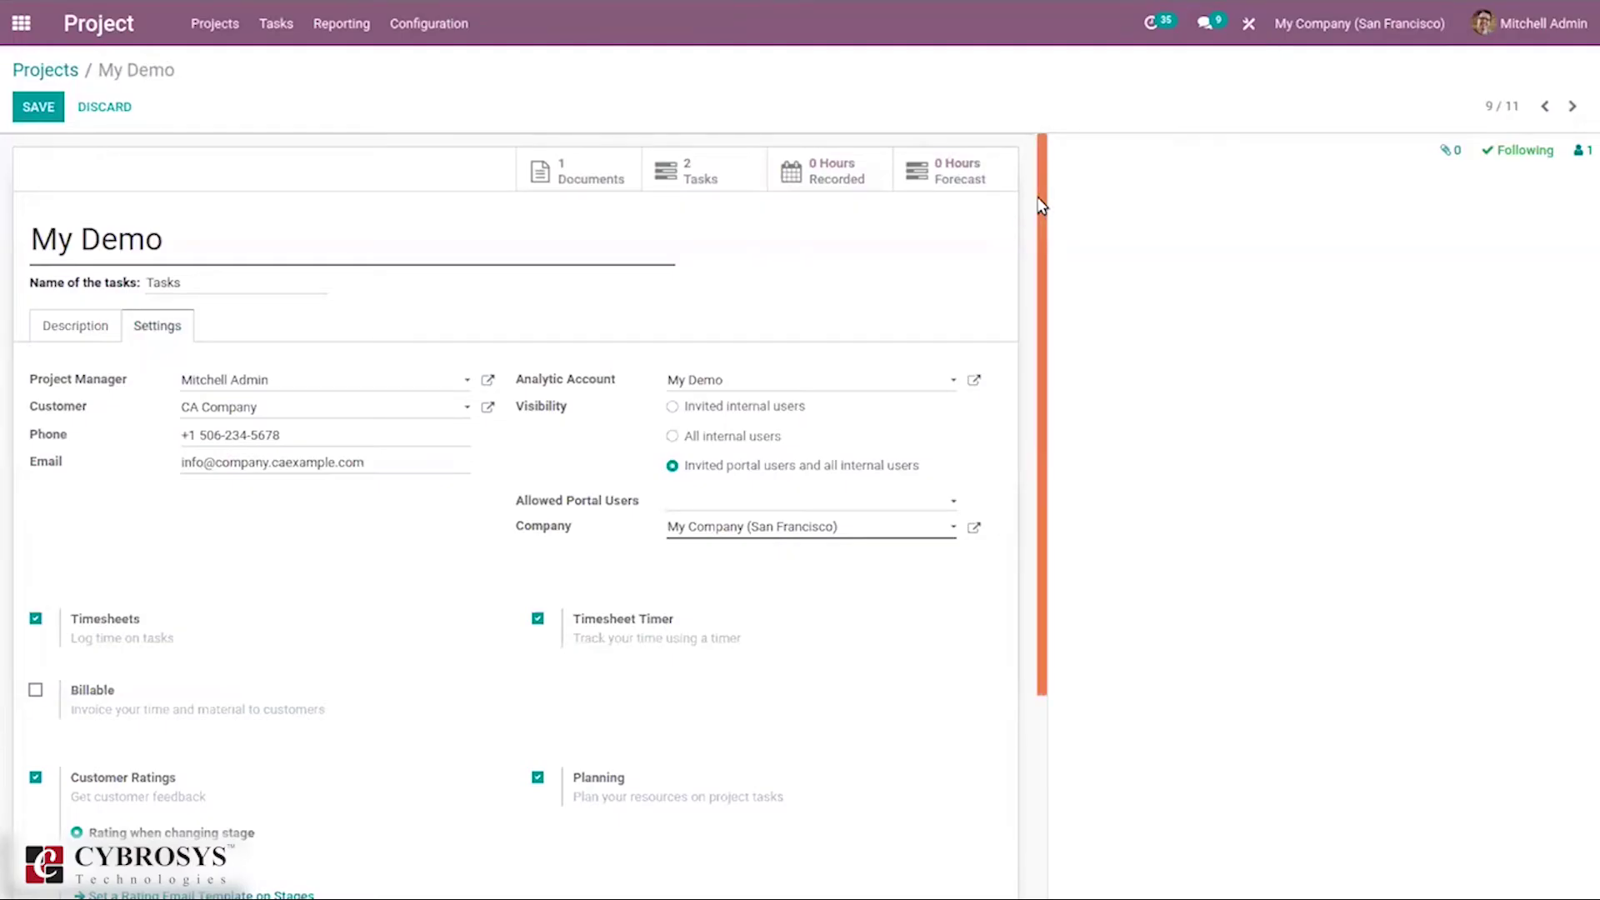
Step: Try the other two visibility options, restore Invited portal users and all internal users, and view the options for adding followers
{"action": "left_click_drag", "start_coordinate": [1043, 208], "coordinate": [1043, 306]}
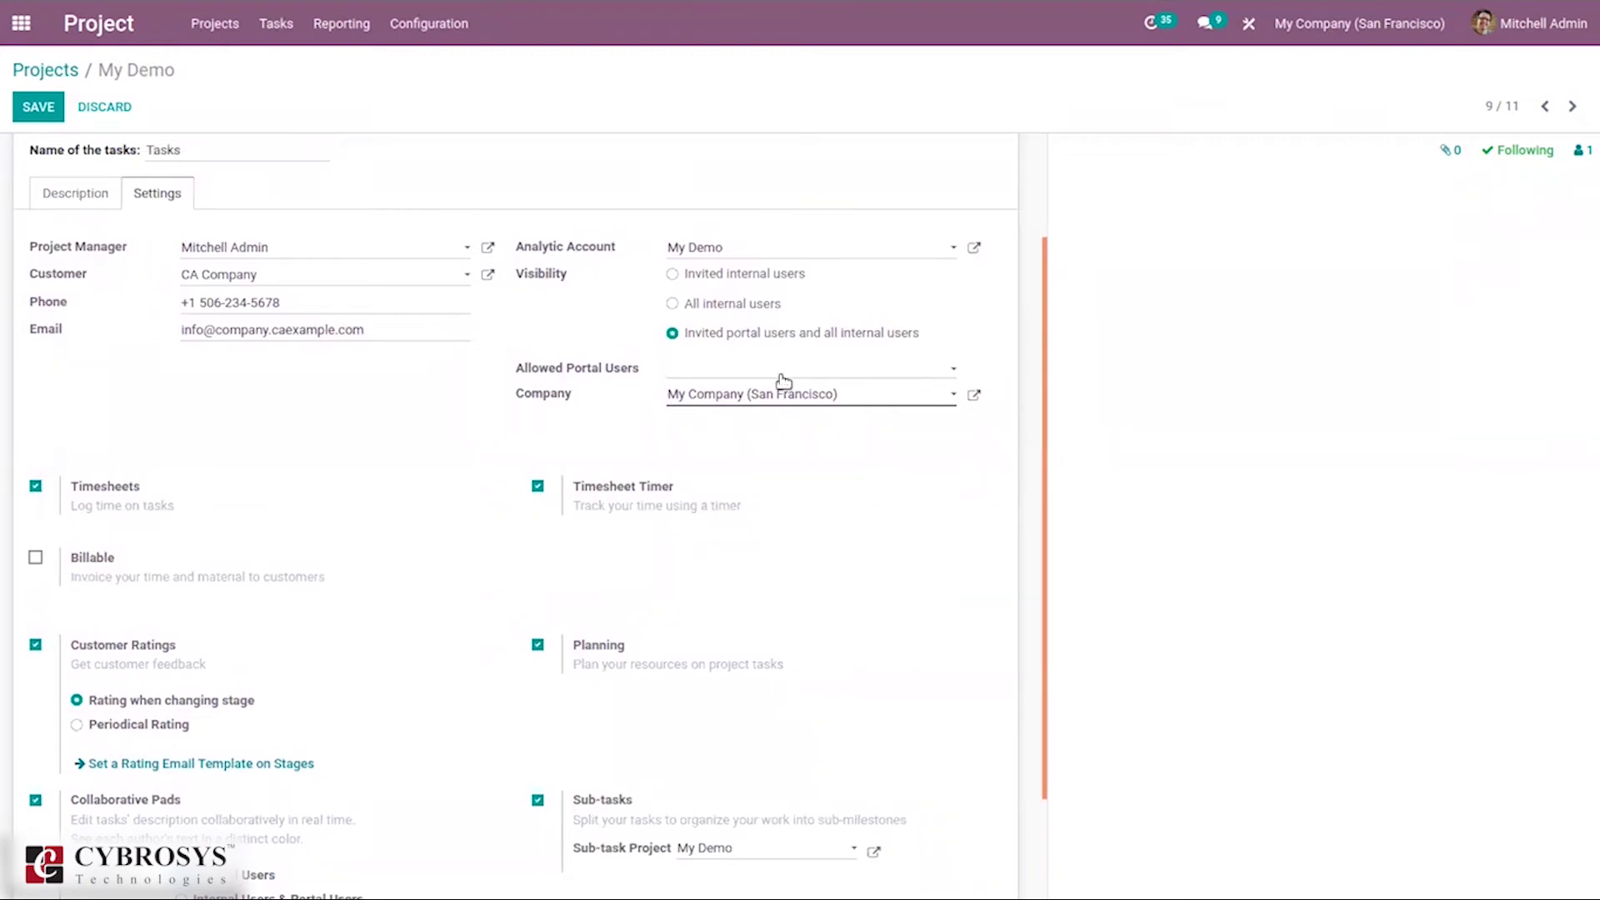
{"action": "left_click", "coordinate": [687, 279]}
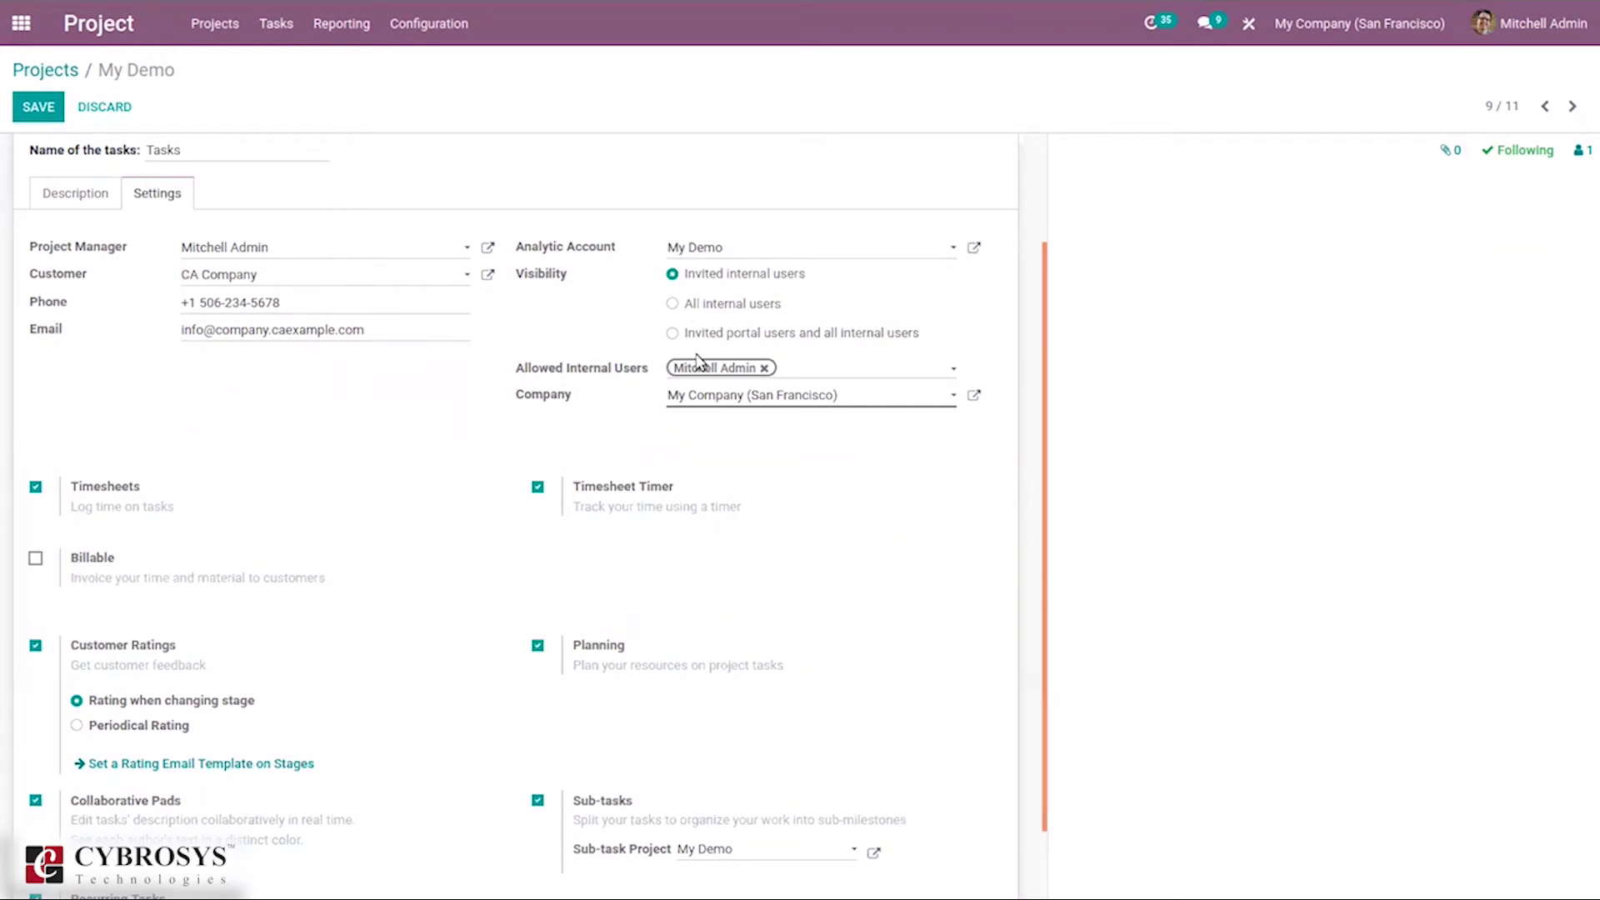
{"action": "left_click", "coordinate": [793, 369]}
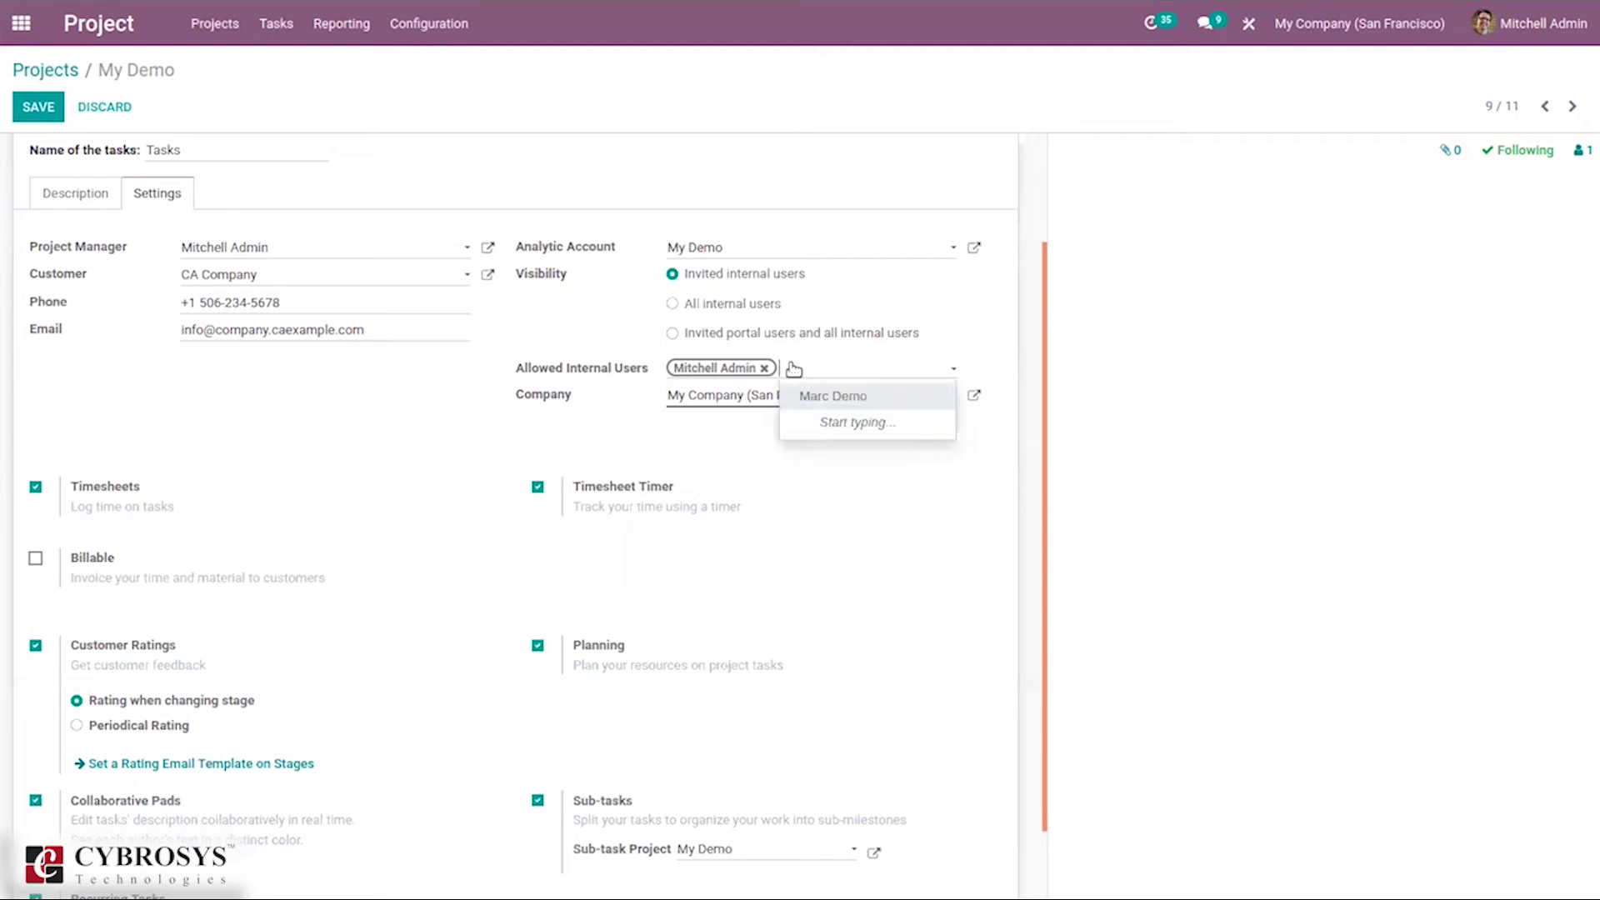
{"action": "left_click", "coordinate": [717, 312]}
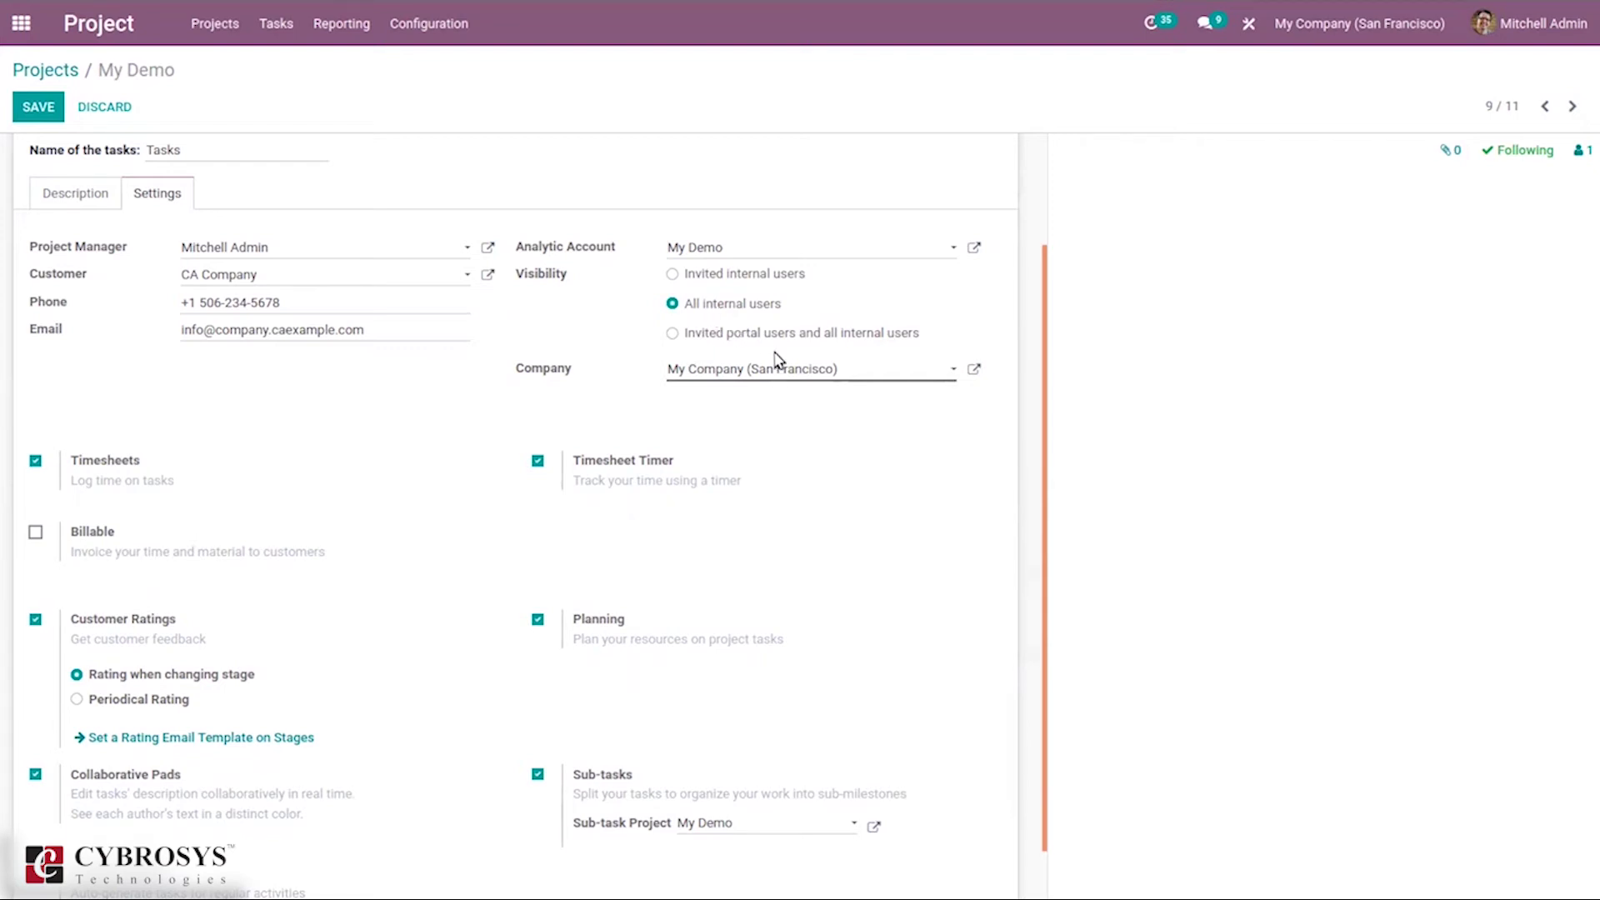
{"action": "left_click", "coordinate": [706, 335]}
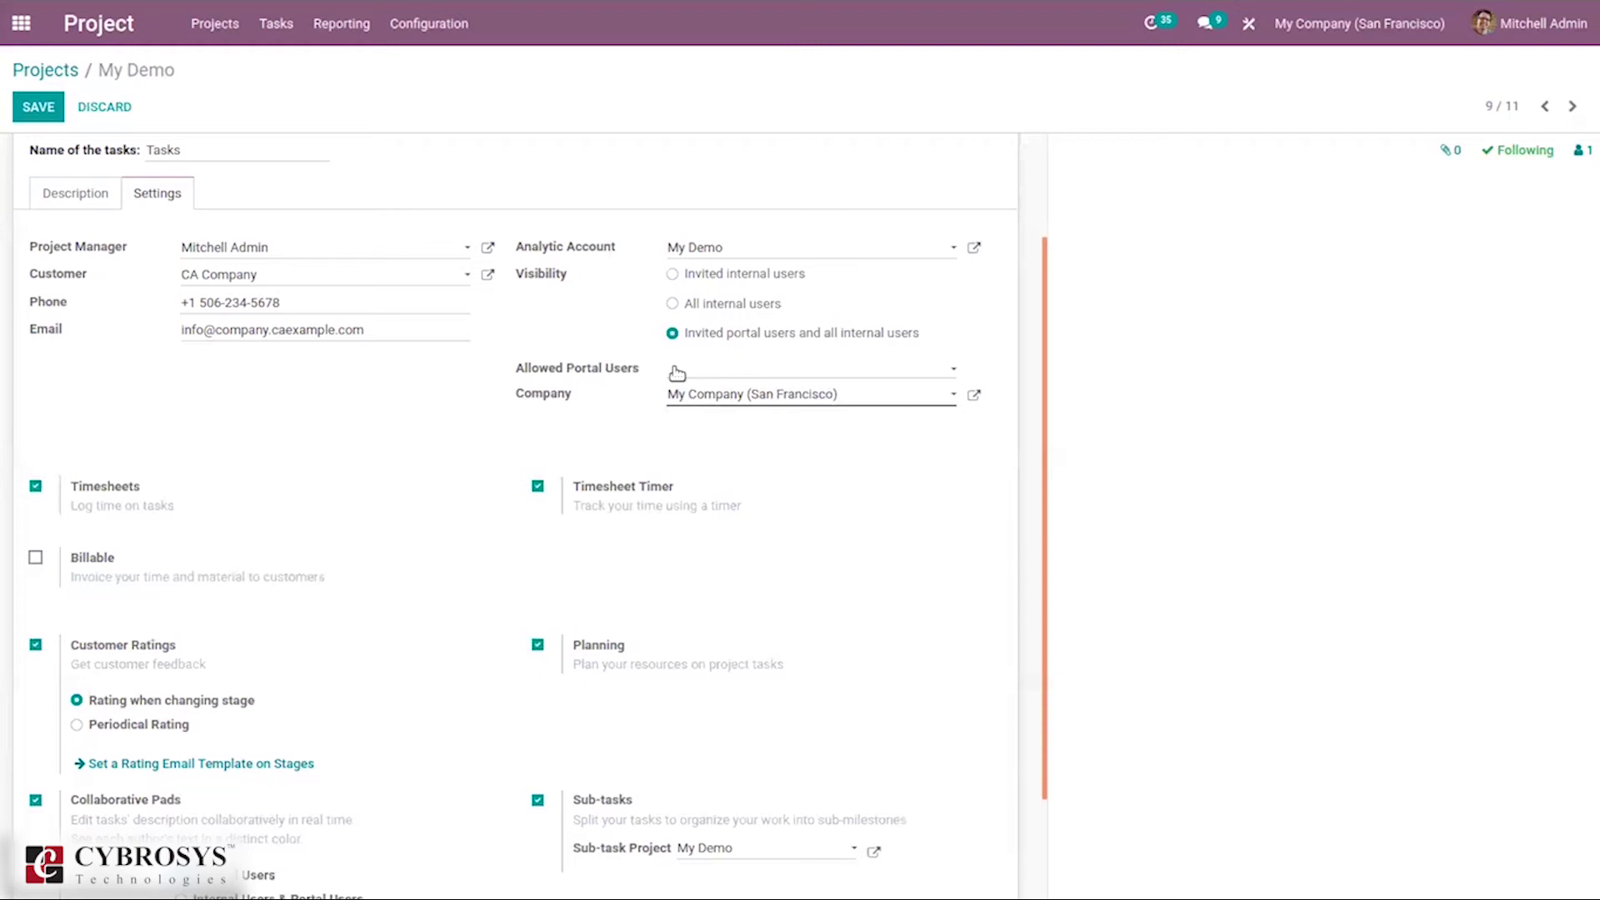
{"action": "left_click", "coordinate": [1584, 152]}
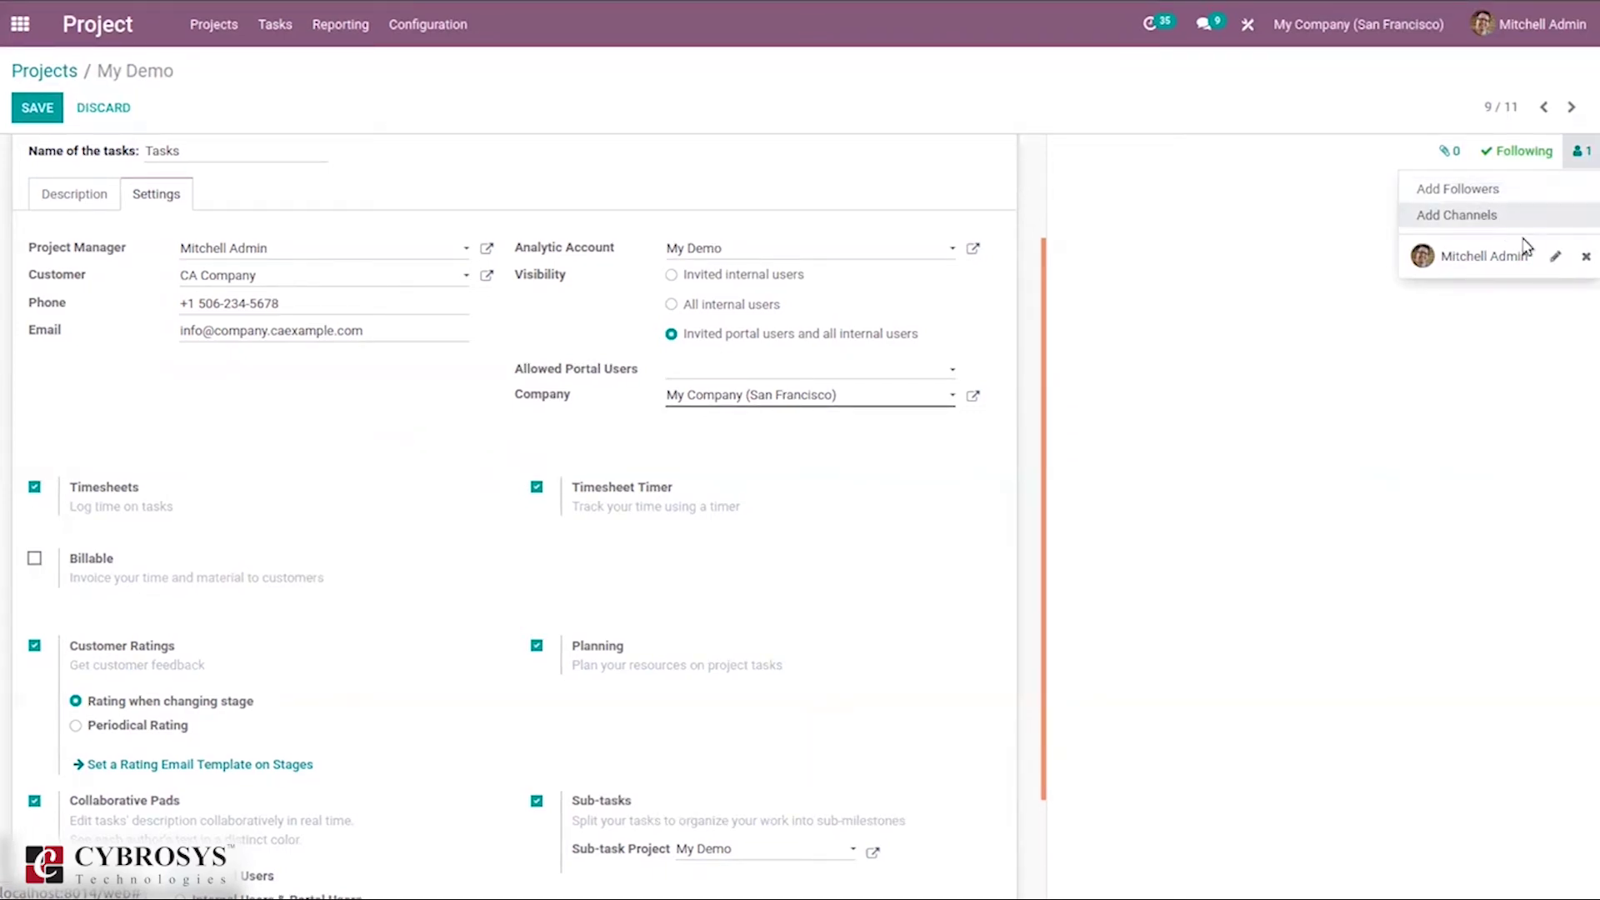
{"action": "left_click", "coordinate": [1246, 235]}
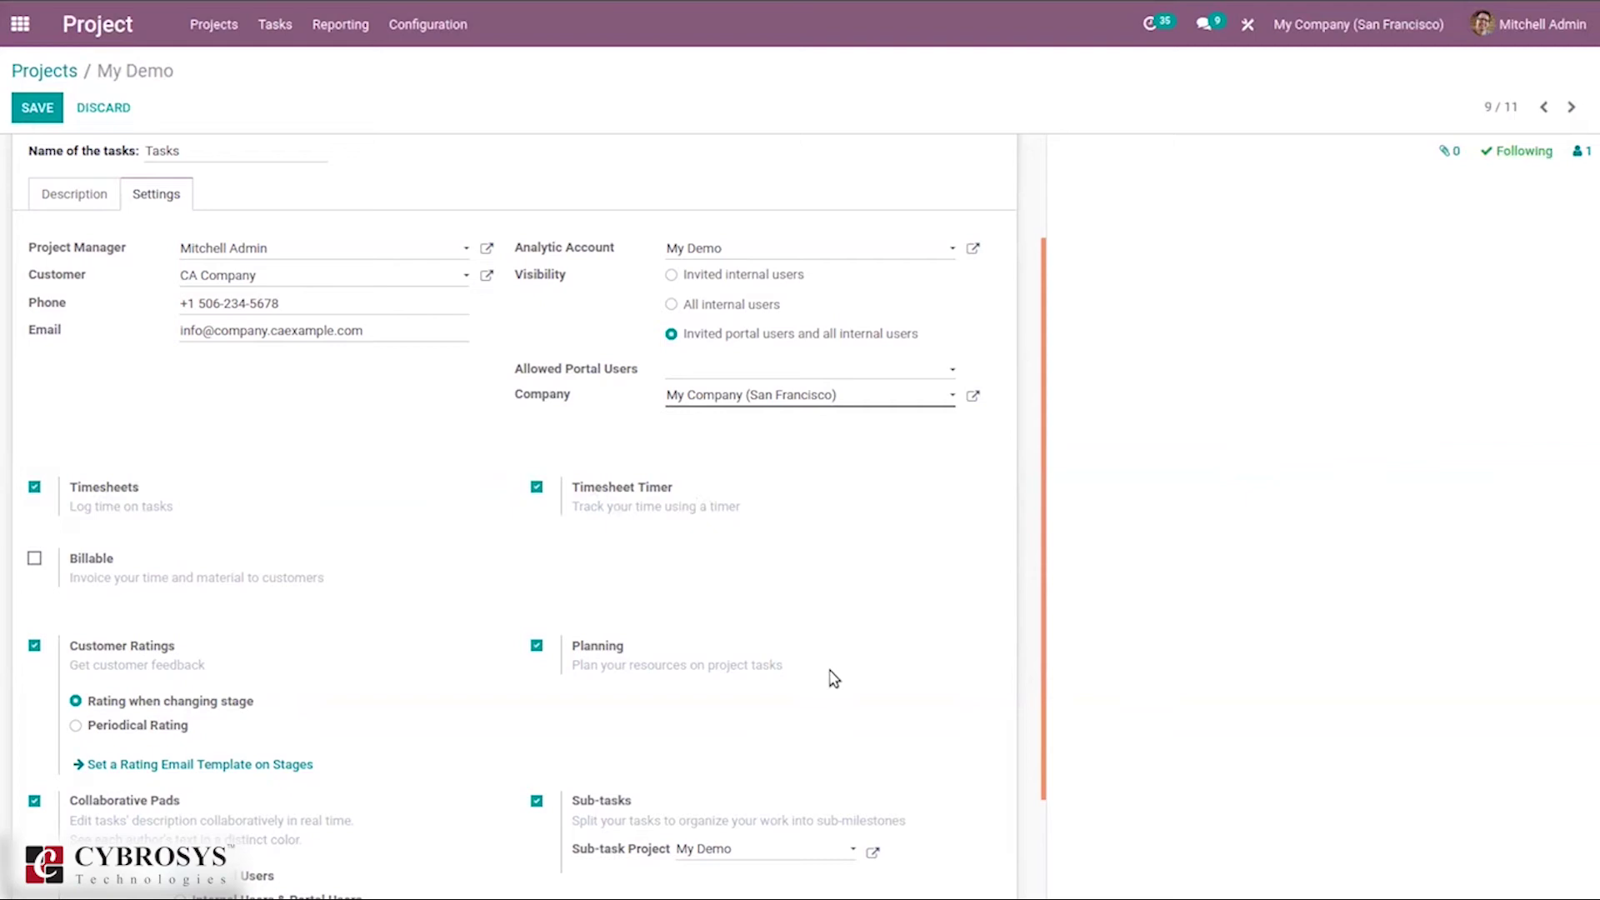
Step: Make the project billable and set its invoicing to A unique customer with Employee rate pricing
{"action": "left_click", "coordinate": [34, 560]}
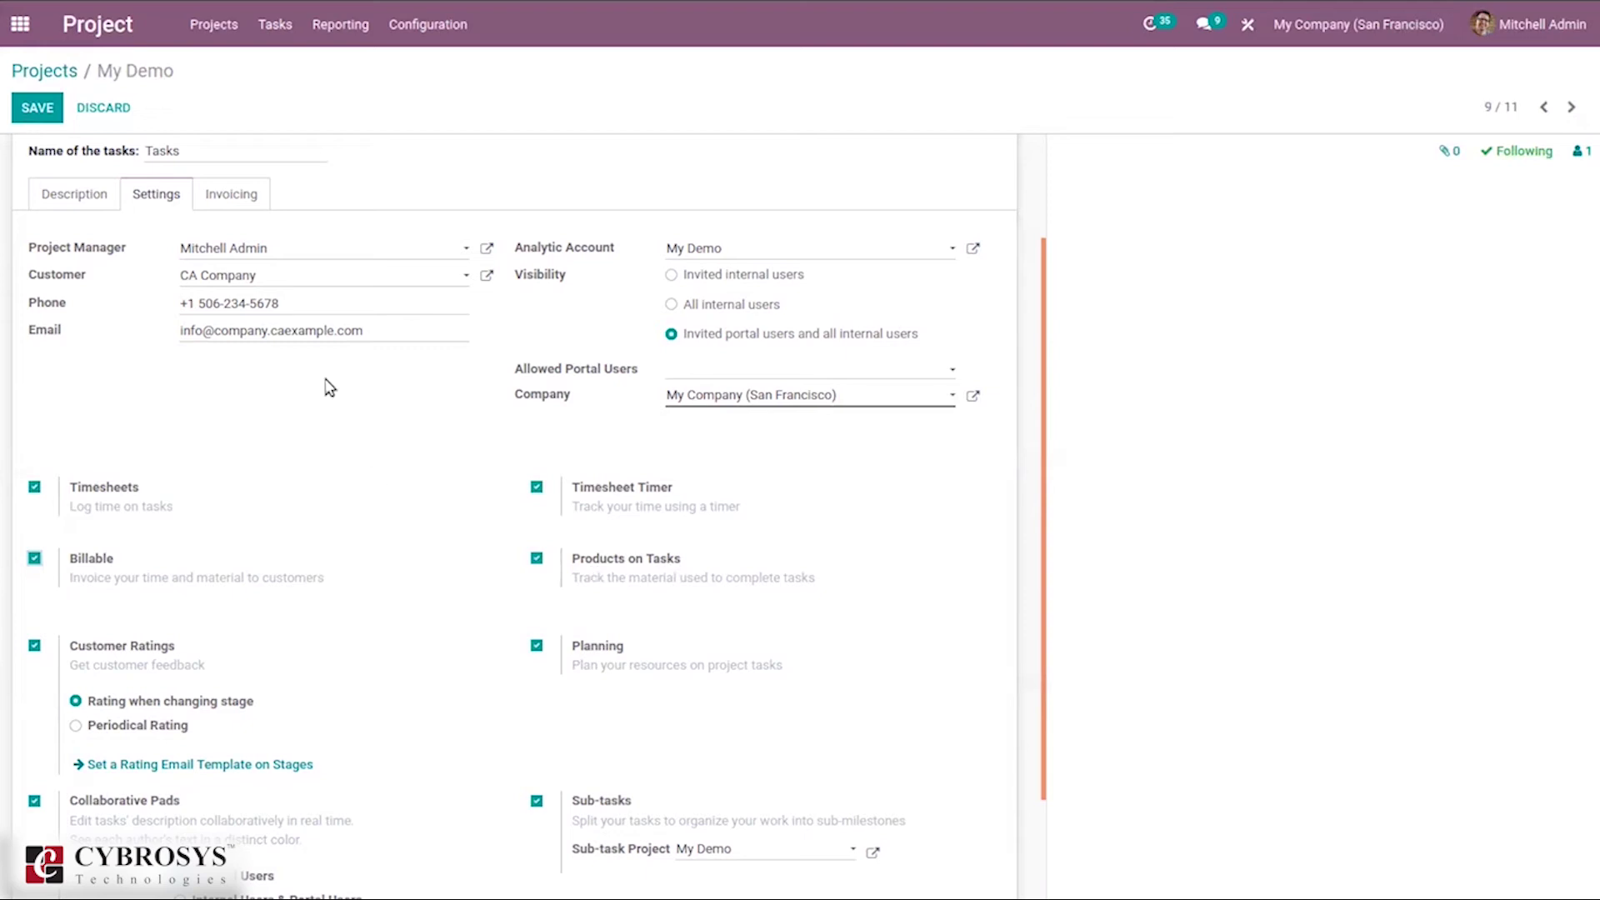
{"action": "left_click", "coordinate": [219, 196]}
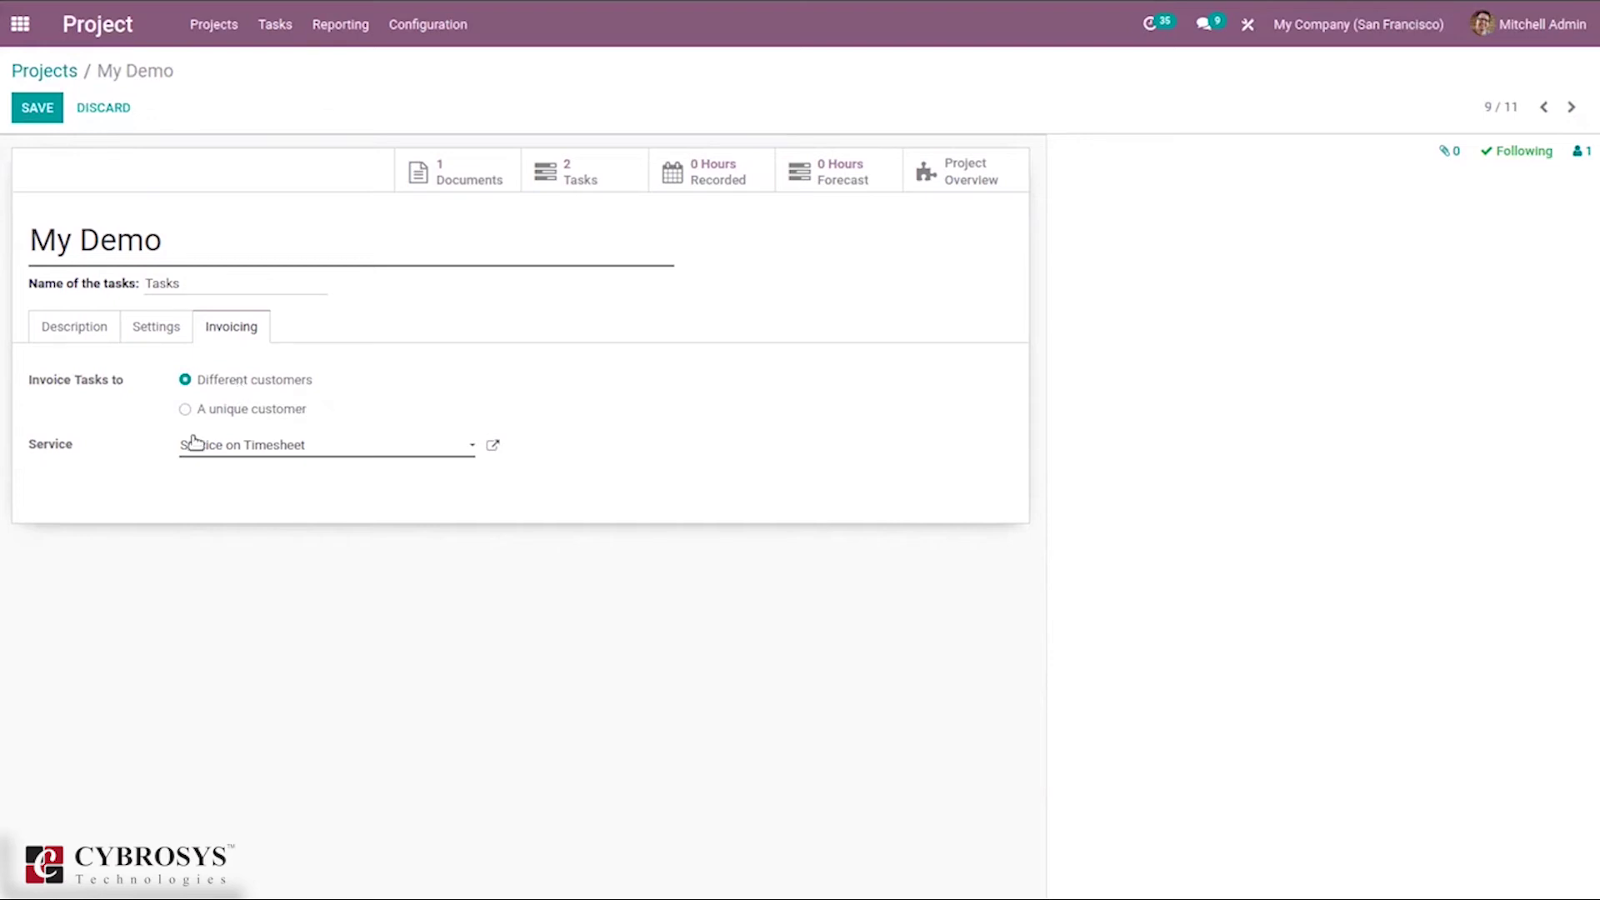
{"action": "left_click", "coordinate": [239, 410]}
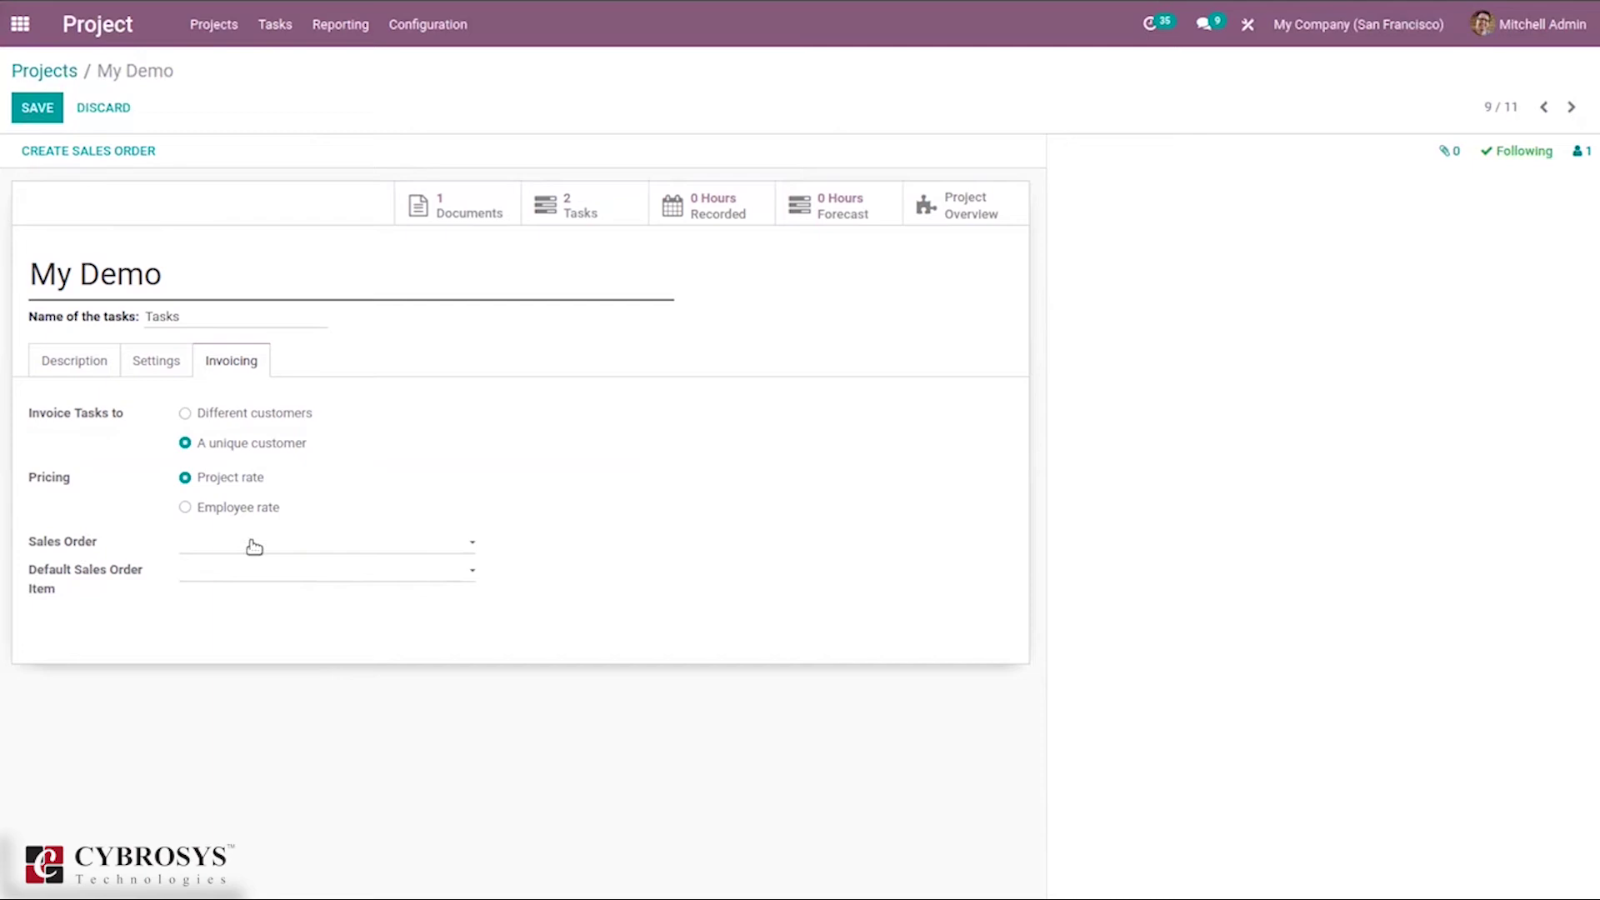
{"action": "left_click", "coordinate": [186, 508]}
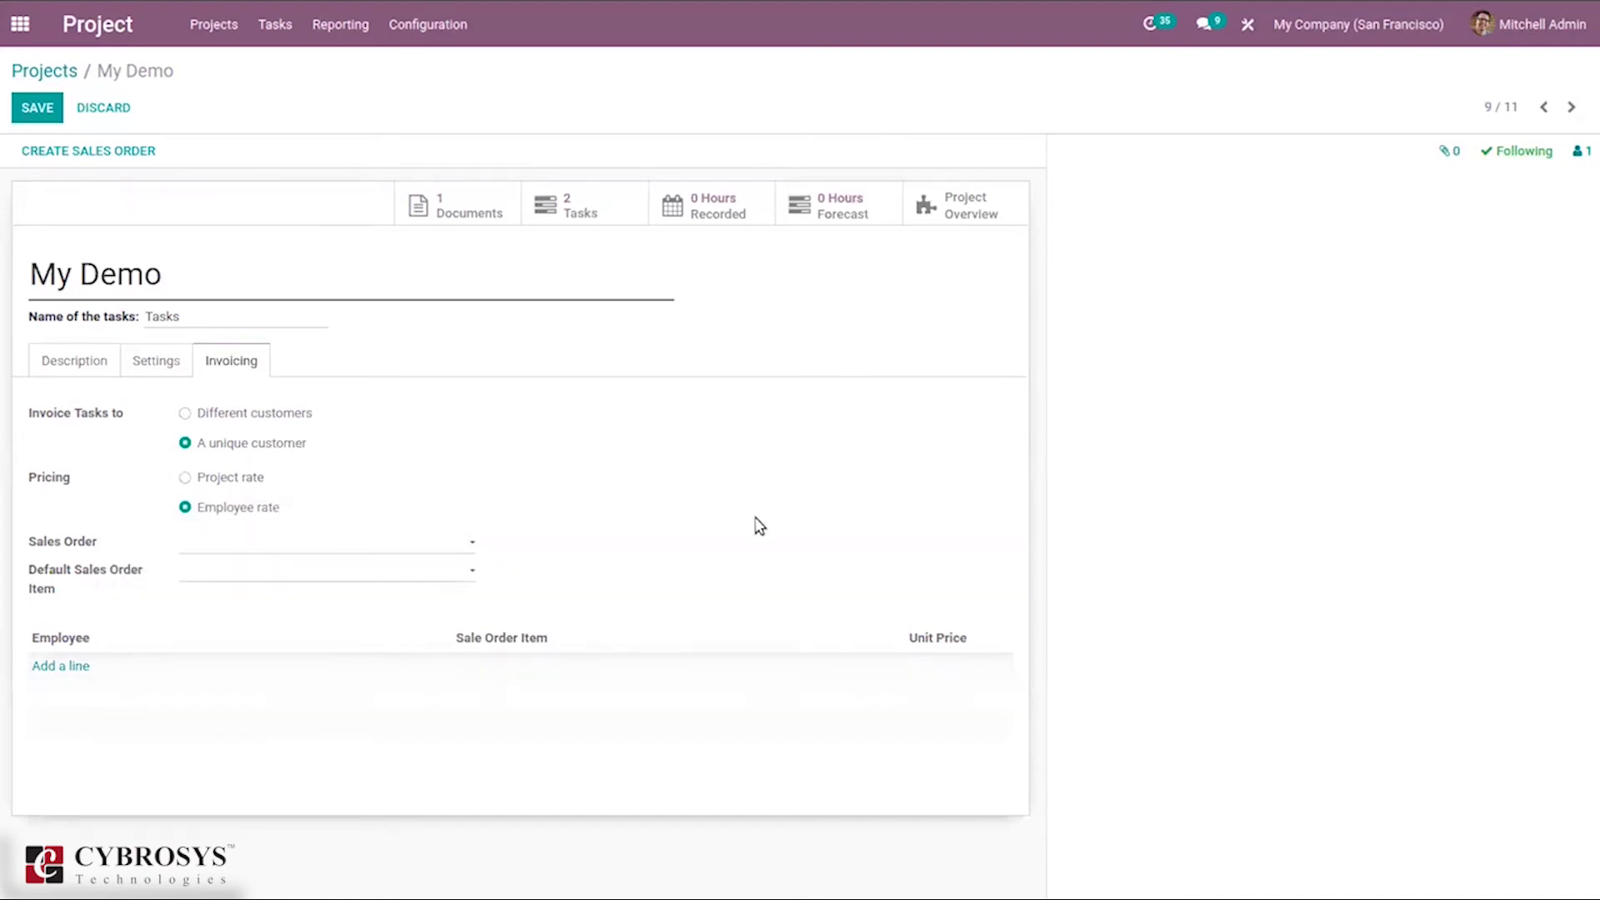
{"action": "mouse_move", "coordinate": [524, 635]}
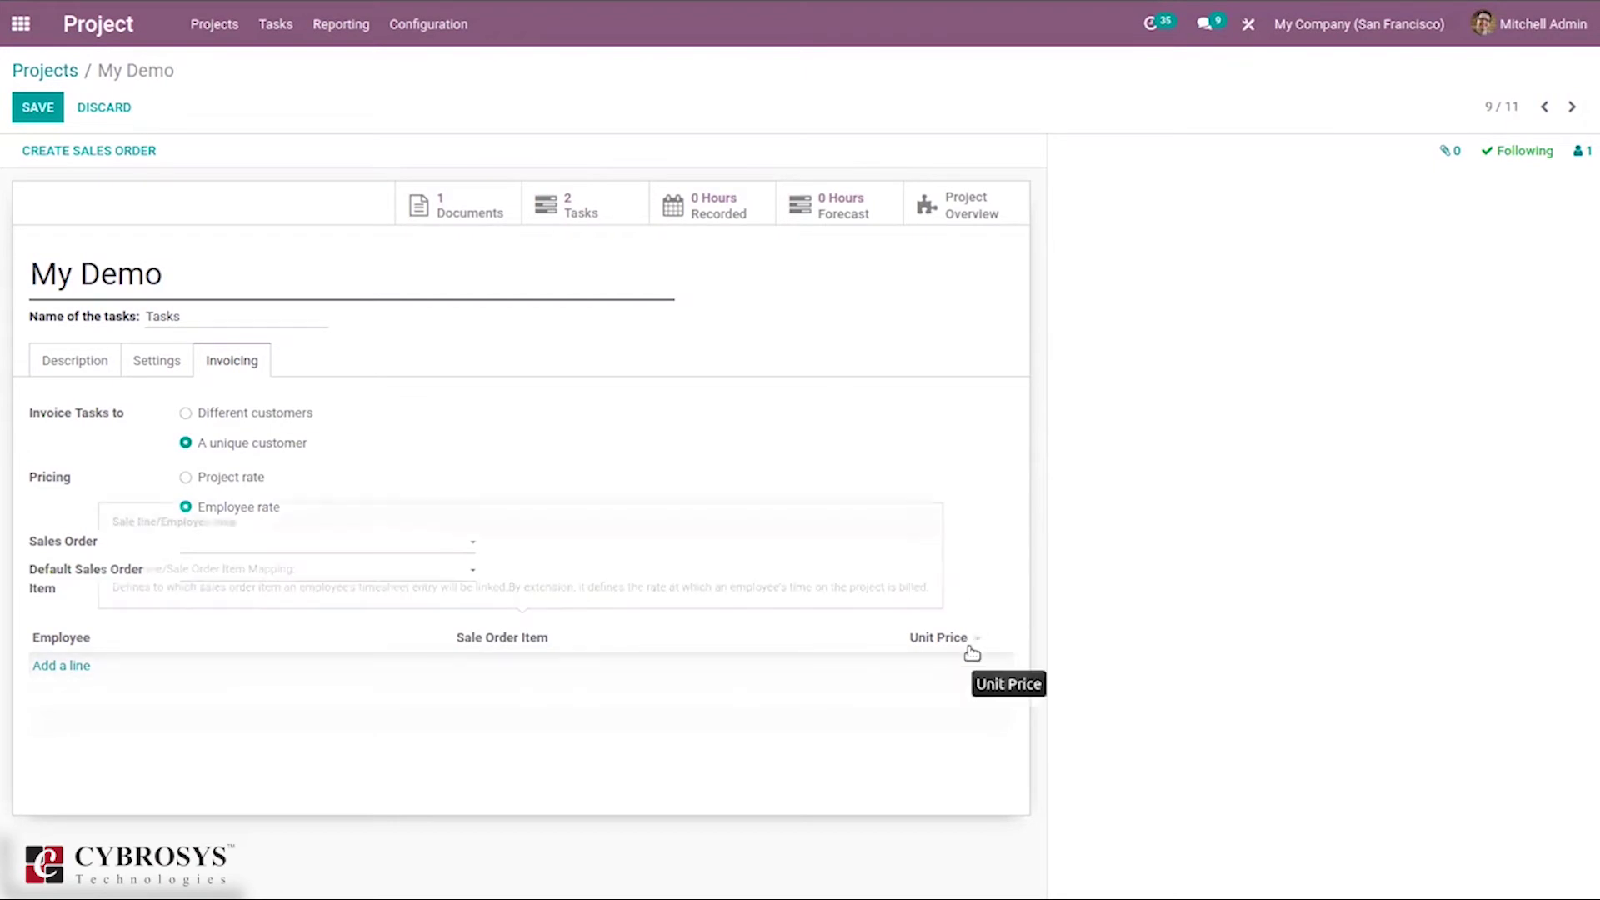
Step: Try Periodical Rating for customer ratings, view its frequency choices, and restore Rating when changing stage
{"action": "left_click", "coordinate": [149, 359]}
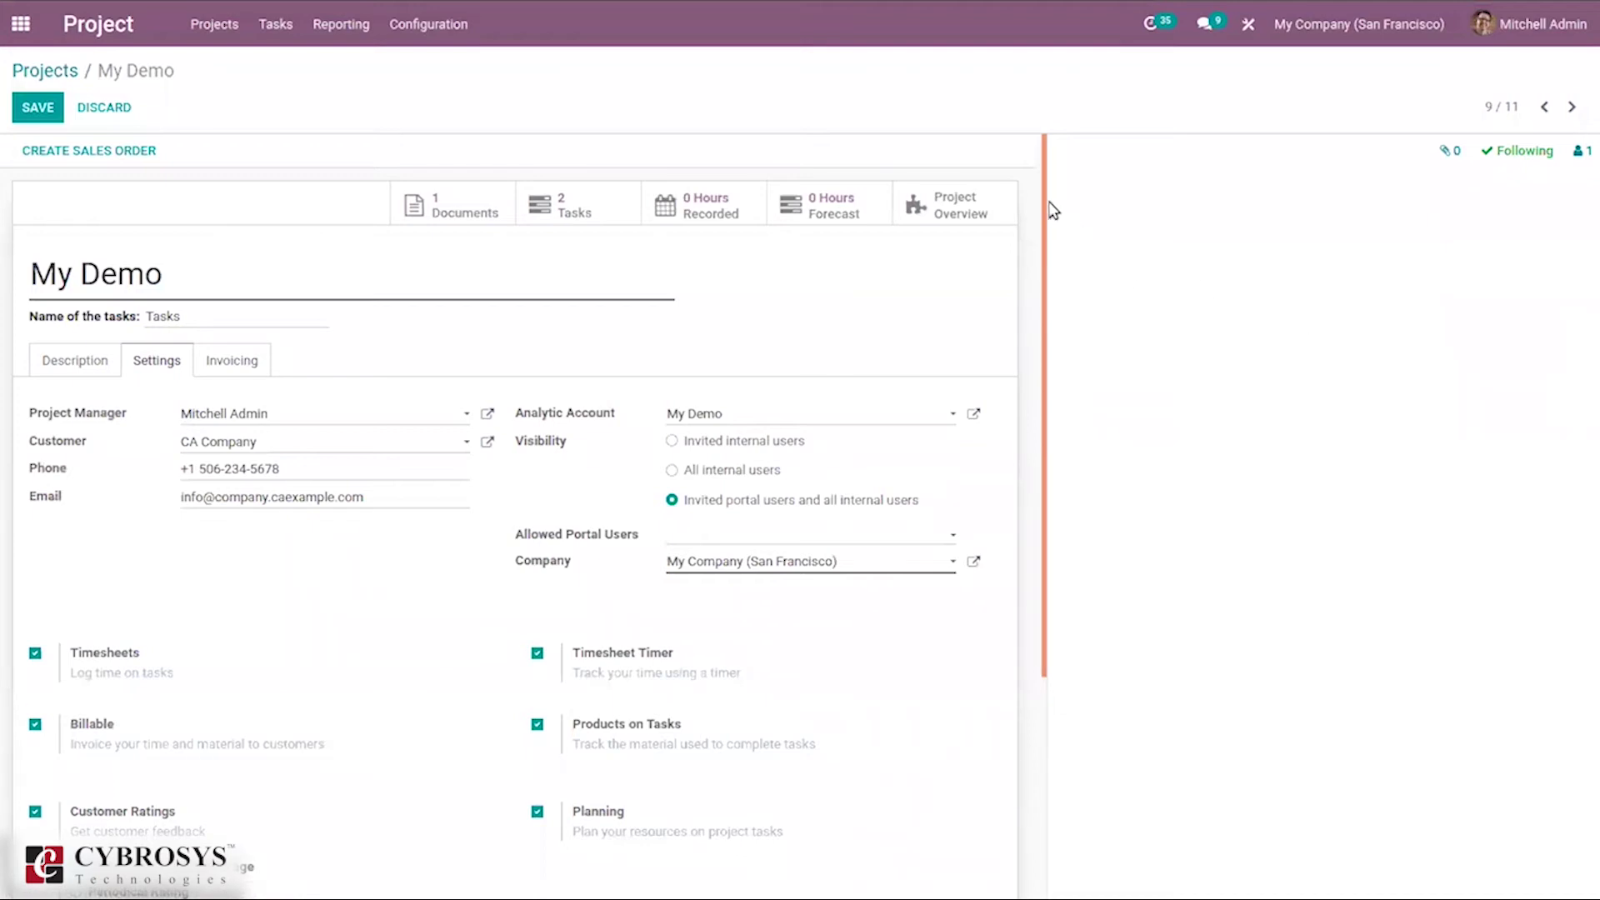
{"action": "left_click_drag", "start_coordinate": [1042, 207], "coordinate": [1042, 467]}
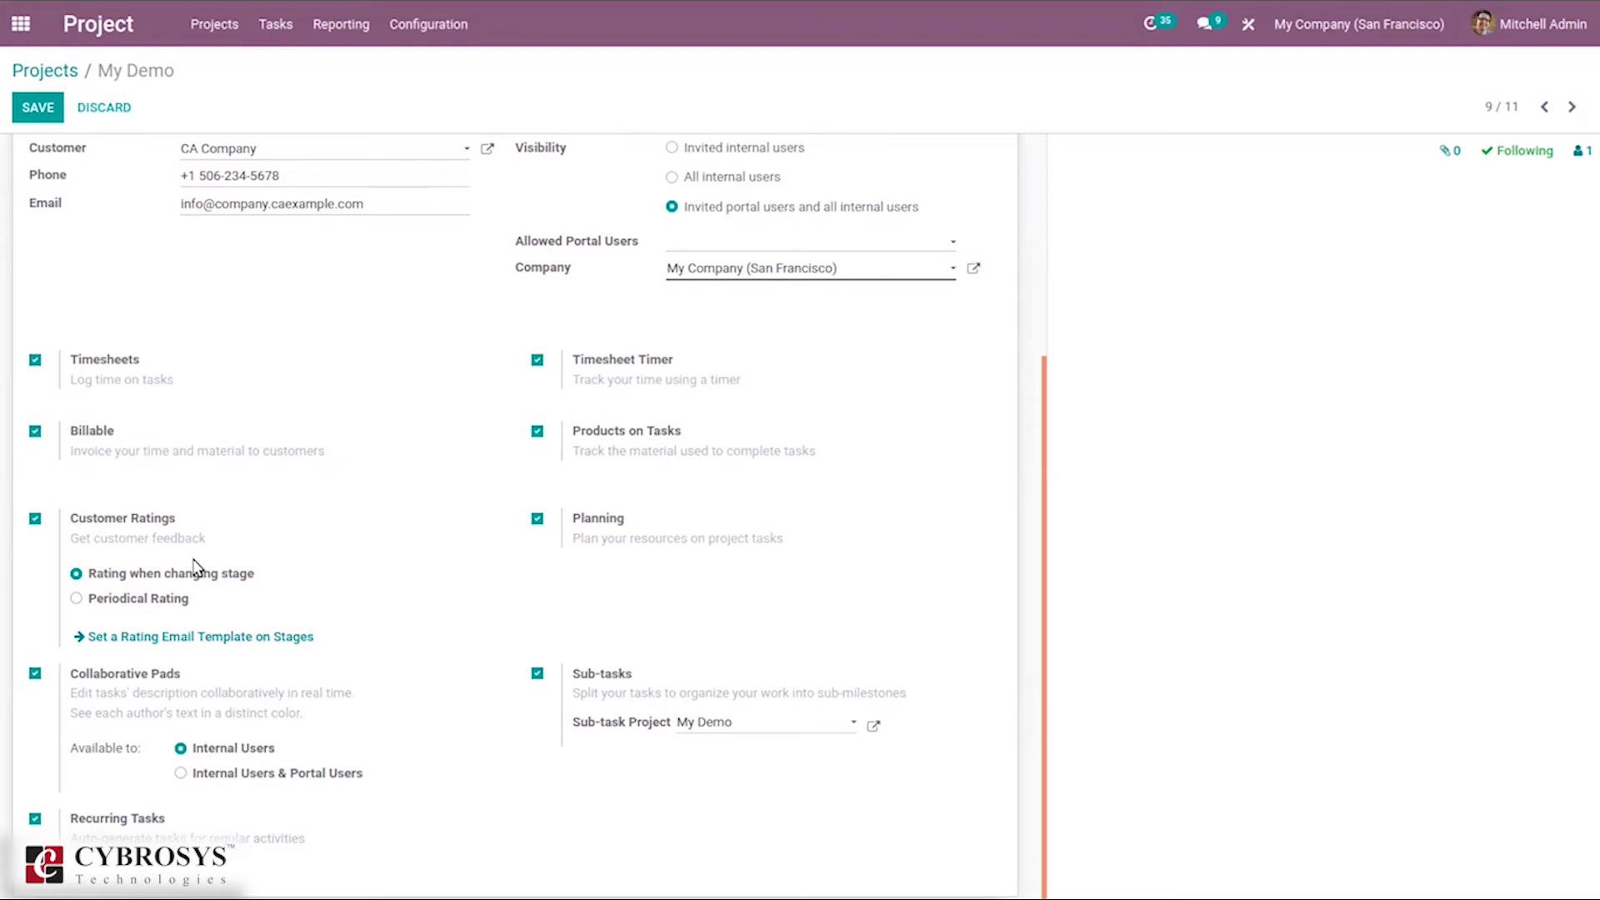
{"action": "mouse_move", "coordinate": [149, 581]}
{"action": "left_click", "coordinate": [109, 600]}
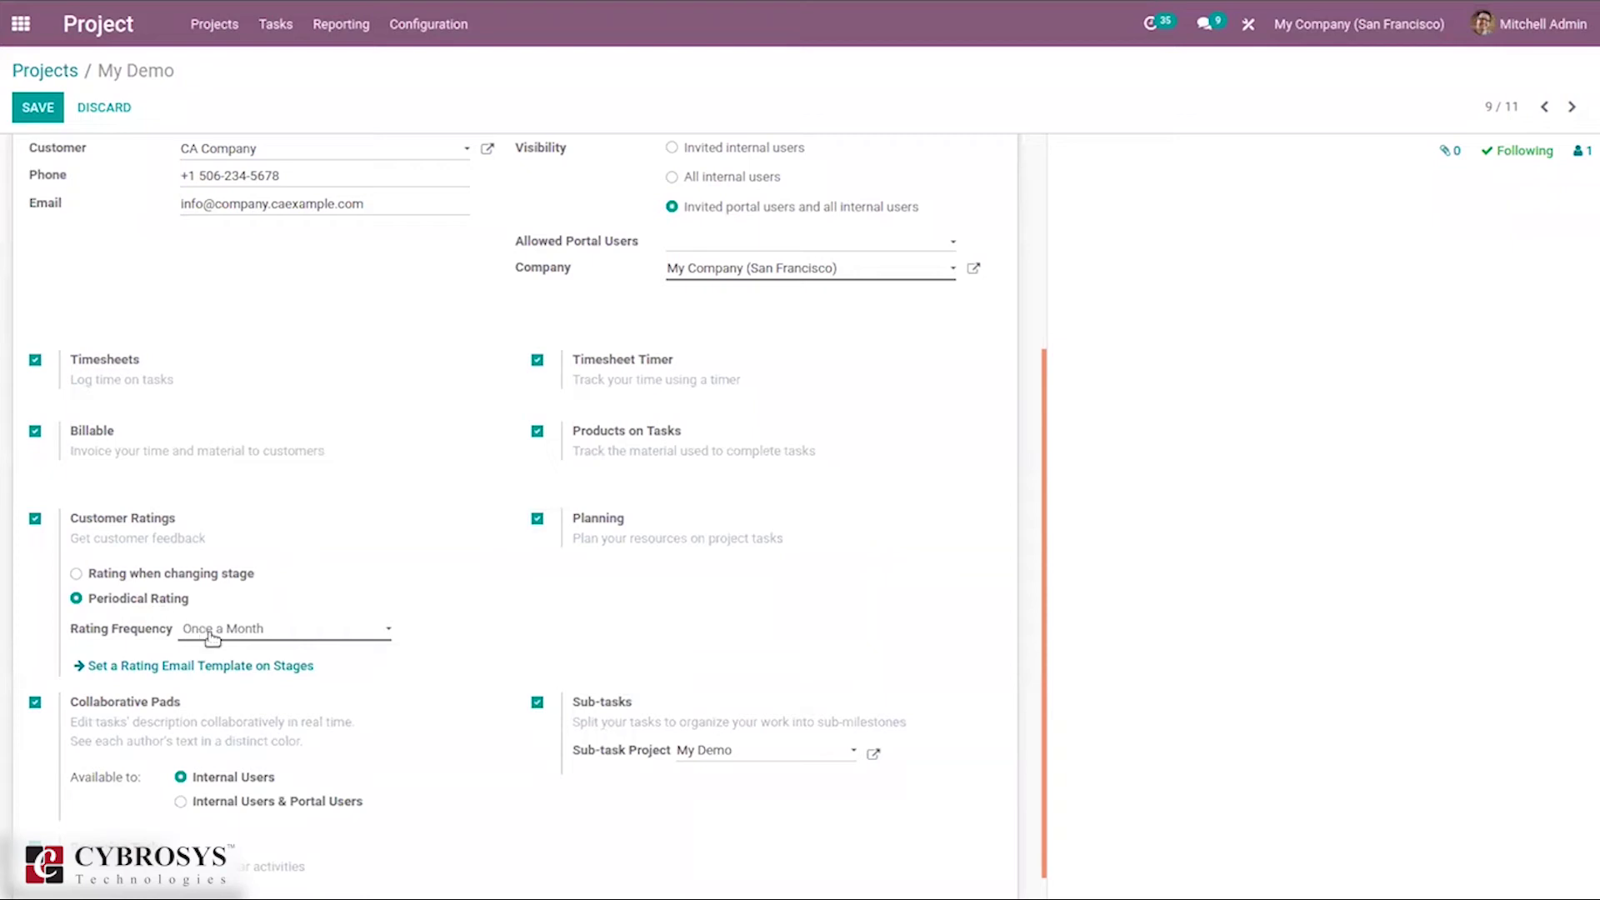
{"action": "left_click", "coordinate": [212, 635]}
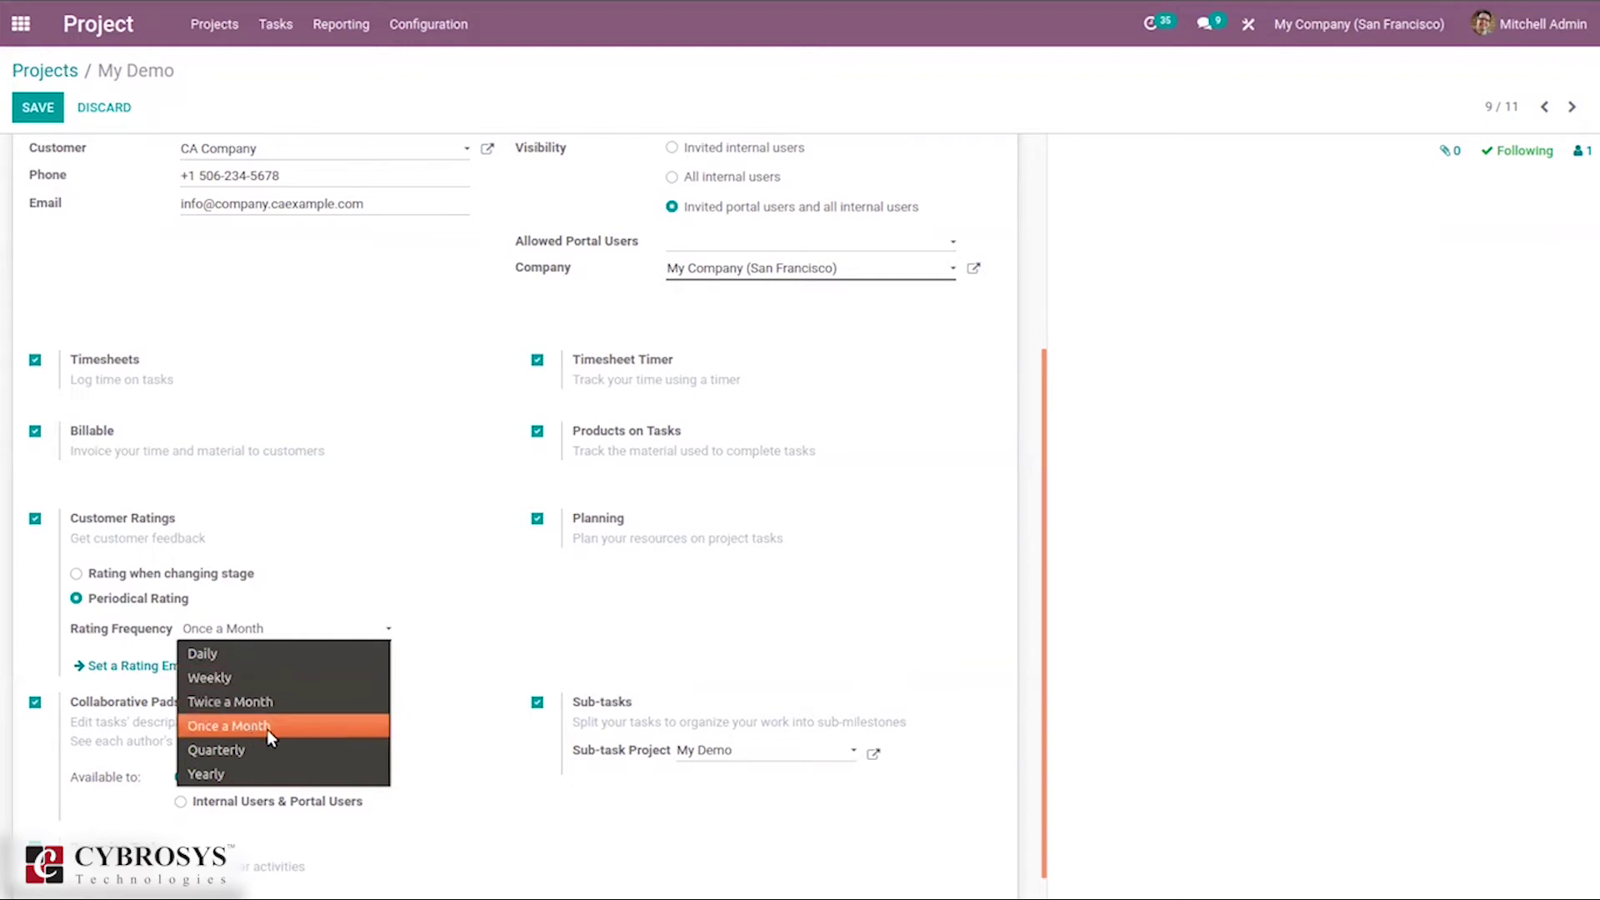
{"action": "left_click", "coordinate": [404, 543]}
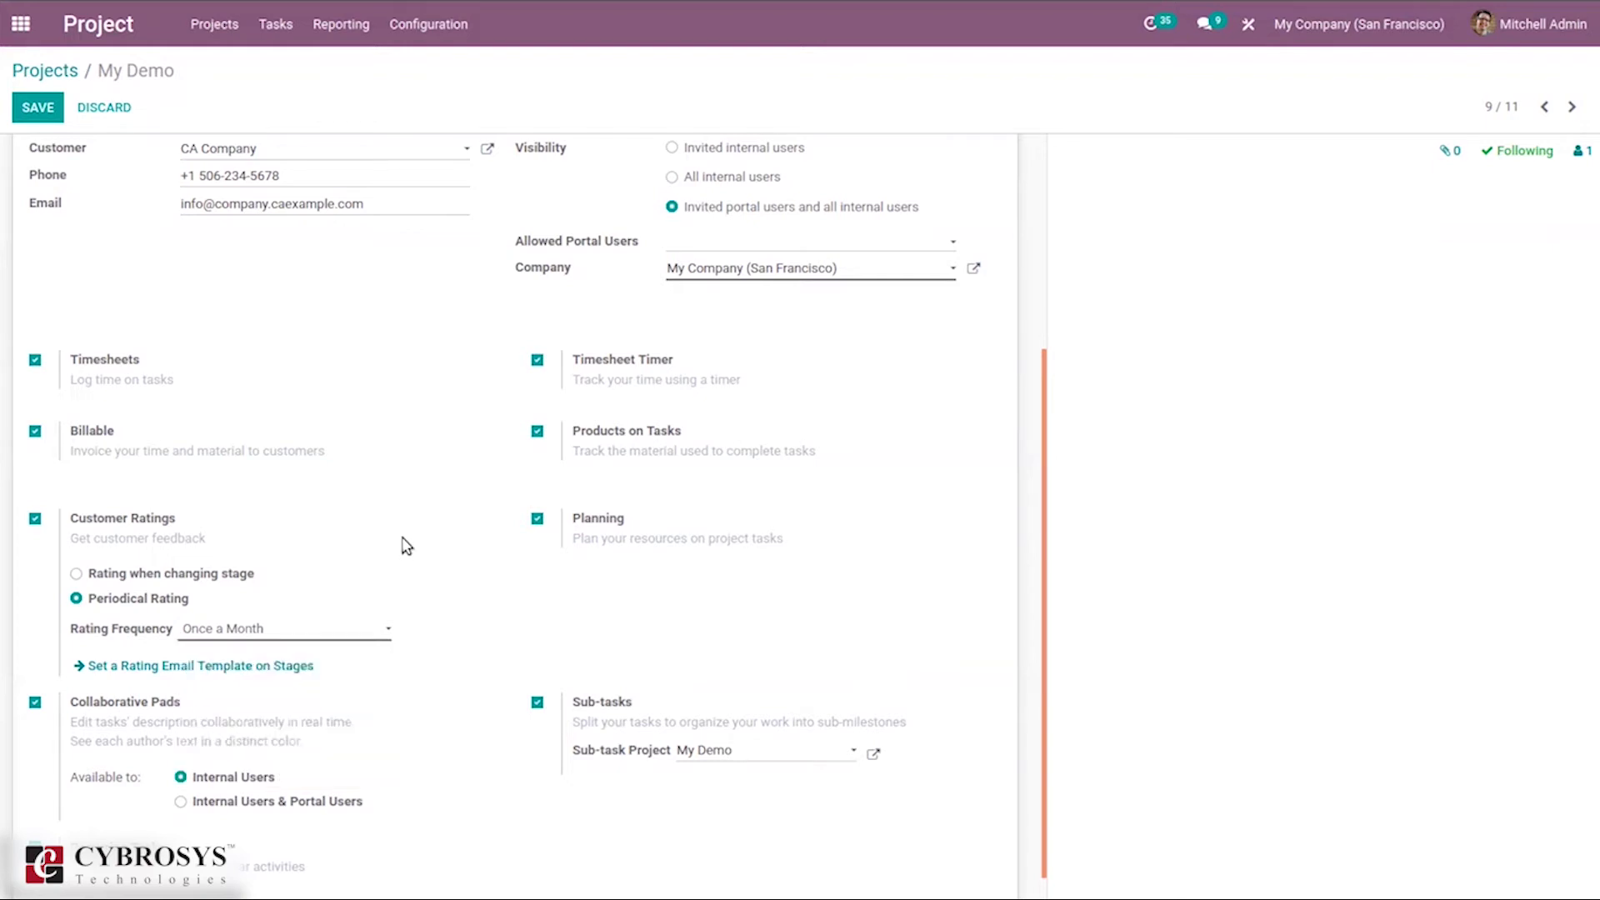
{"action": "left_click", "coordinate": [138, 575]}
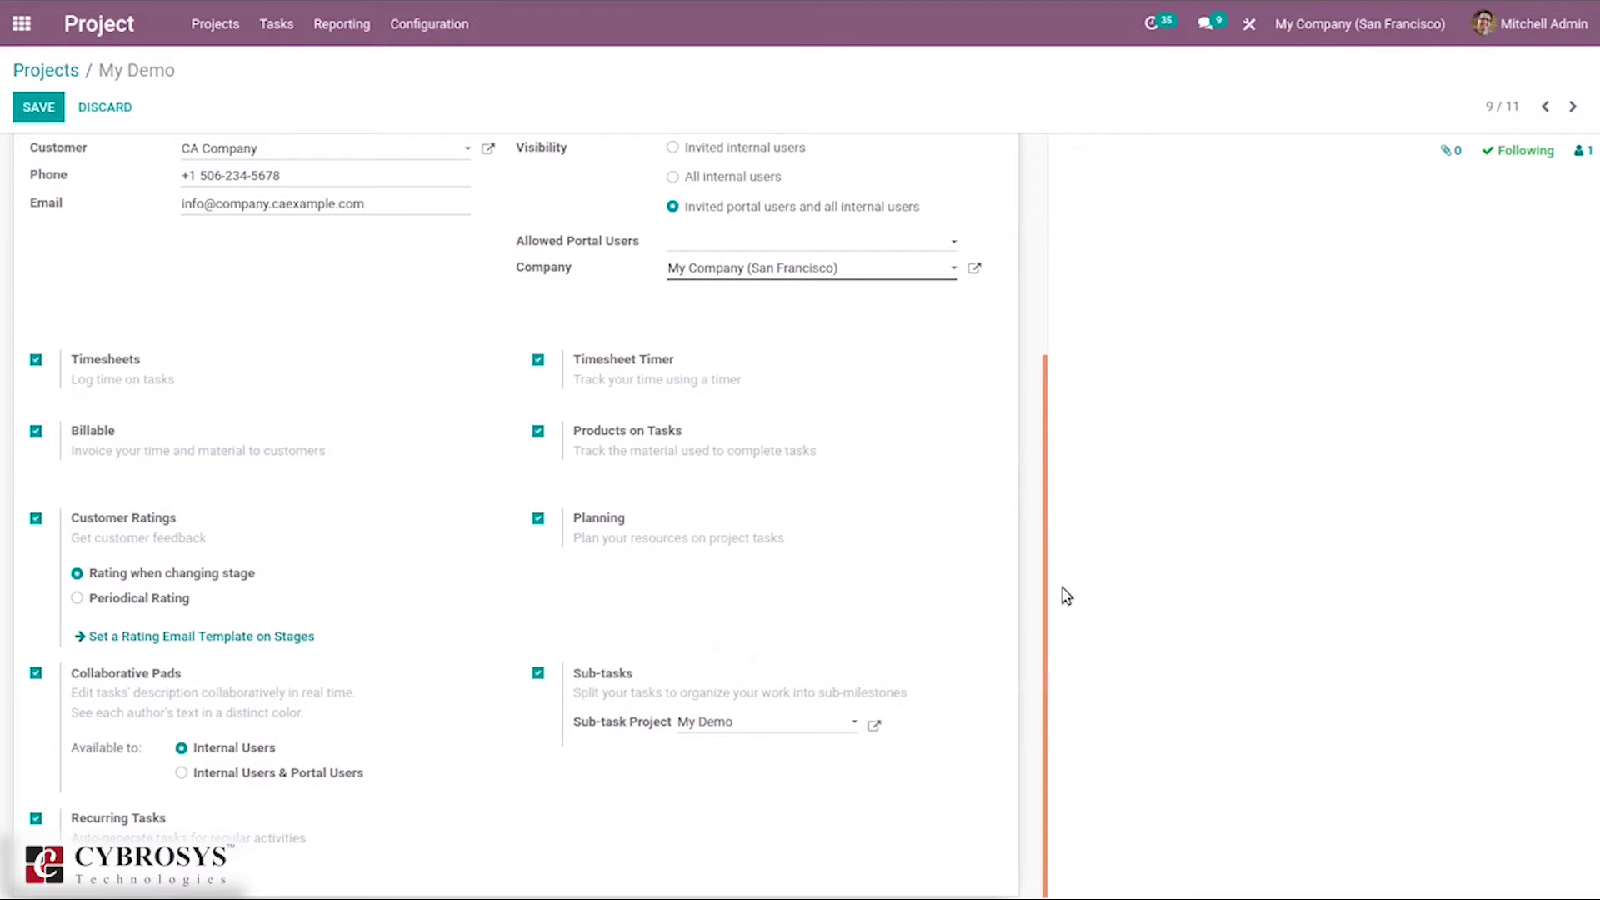
{"action": "left_click_drag", "start_coordinate": [1046, 568], "coordinate": [1045, 573]}
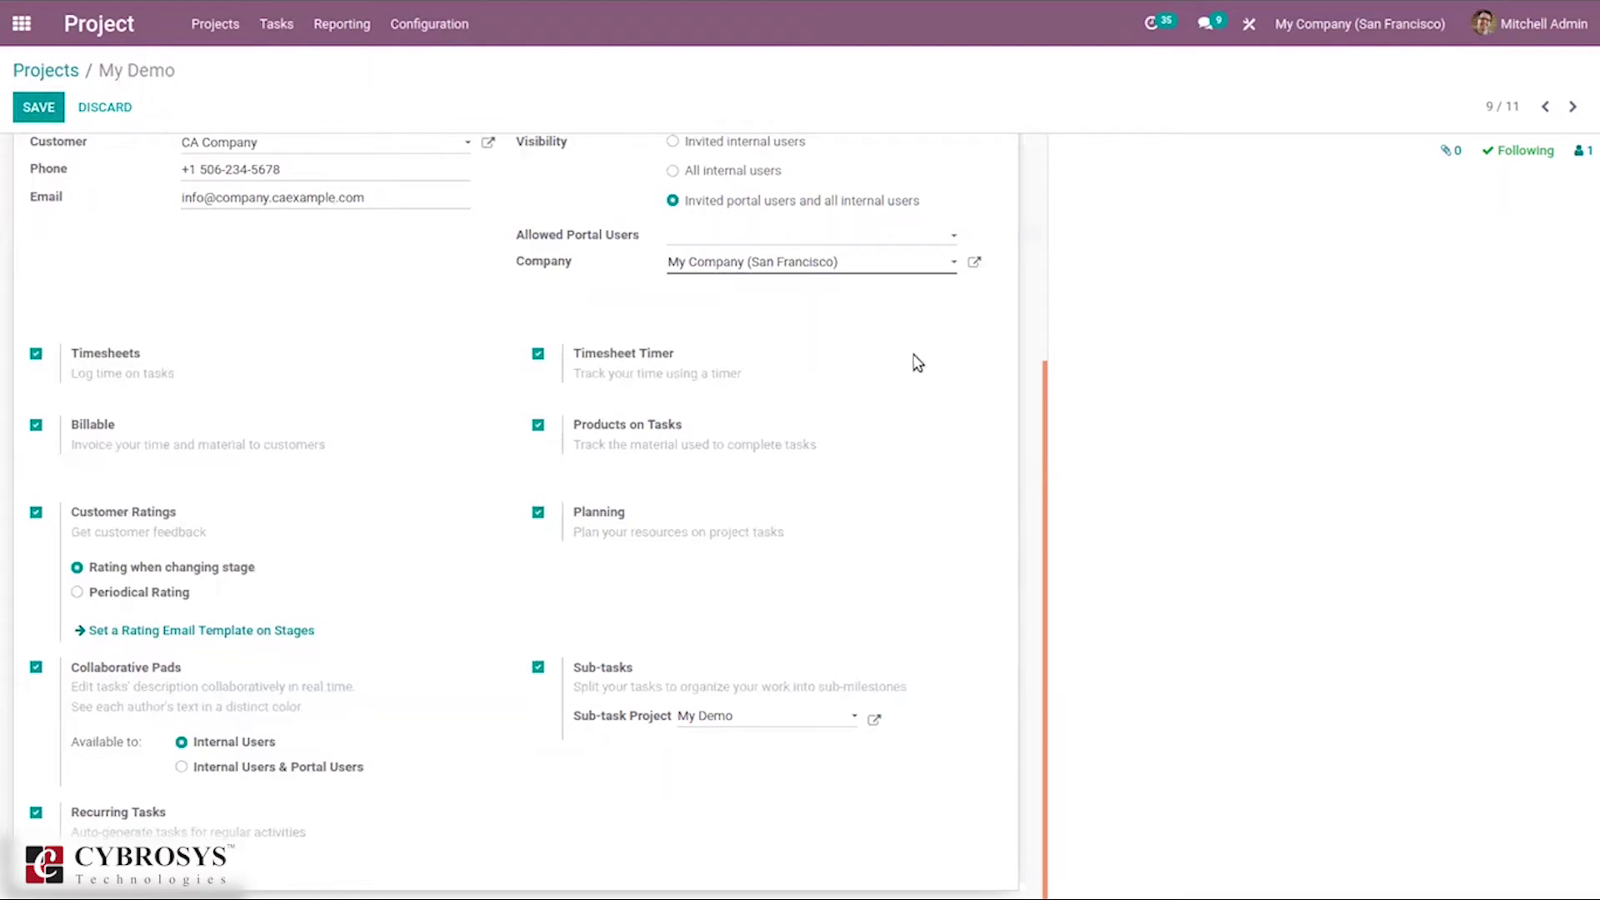
Step: Save the My Demo project, view its attached documents, and return to the project form
{"action": "left_click", "coordinate": [40, 110]}
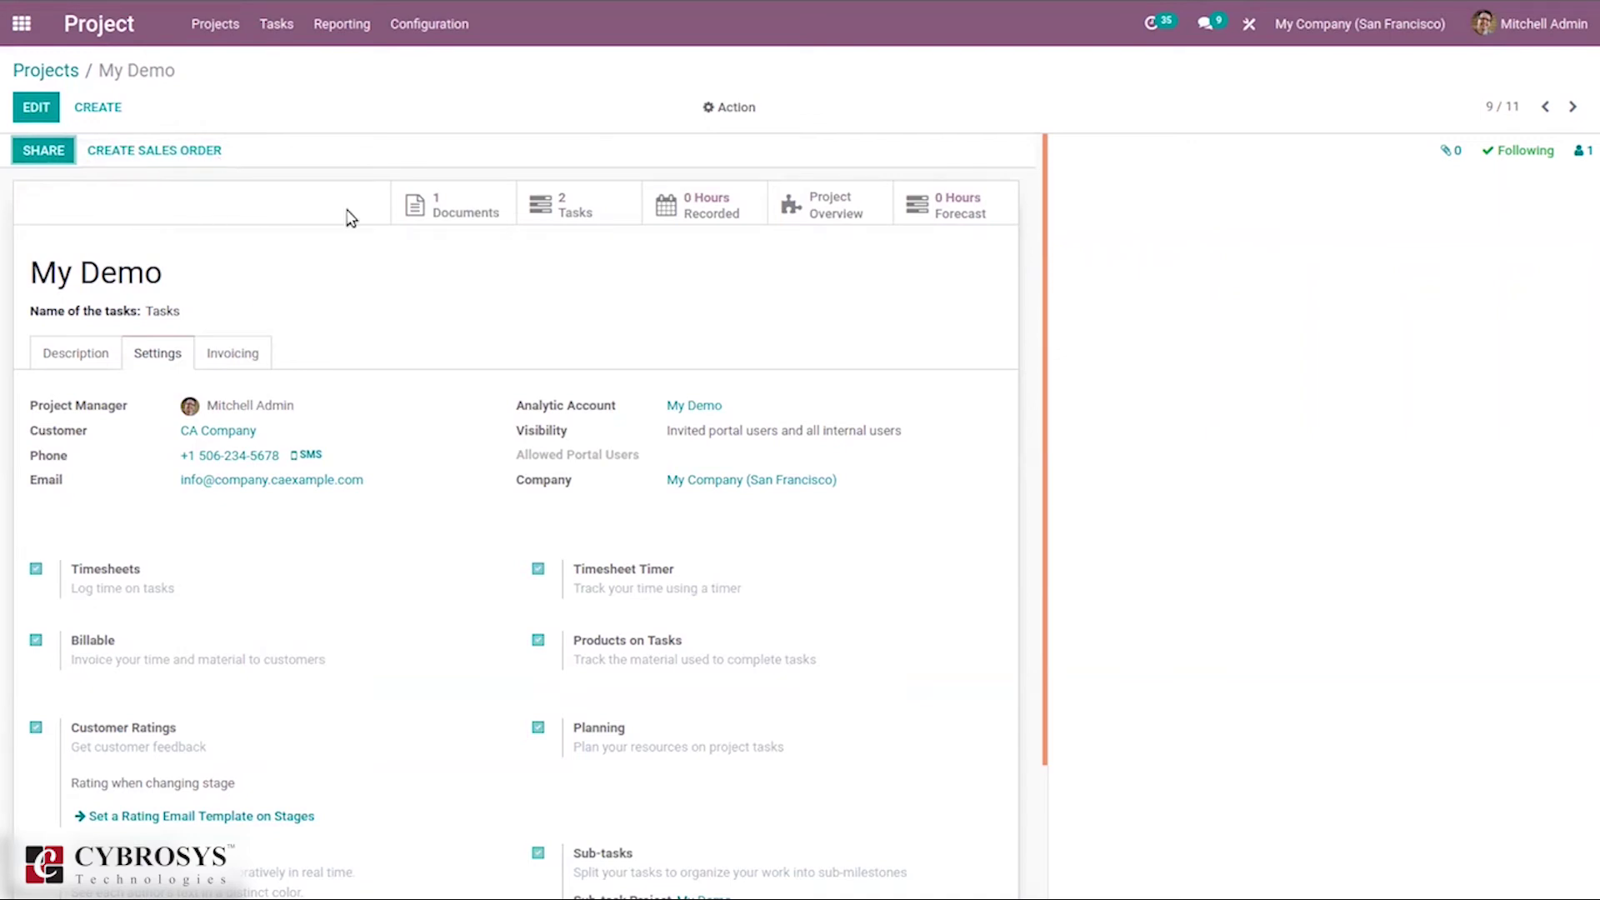
{"action": "left_click", "coordinate": [440, 212]}
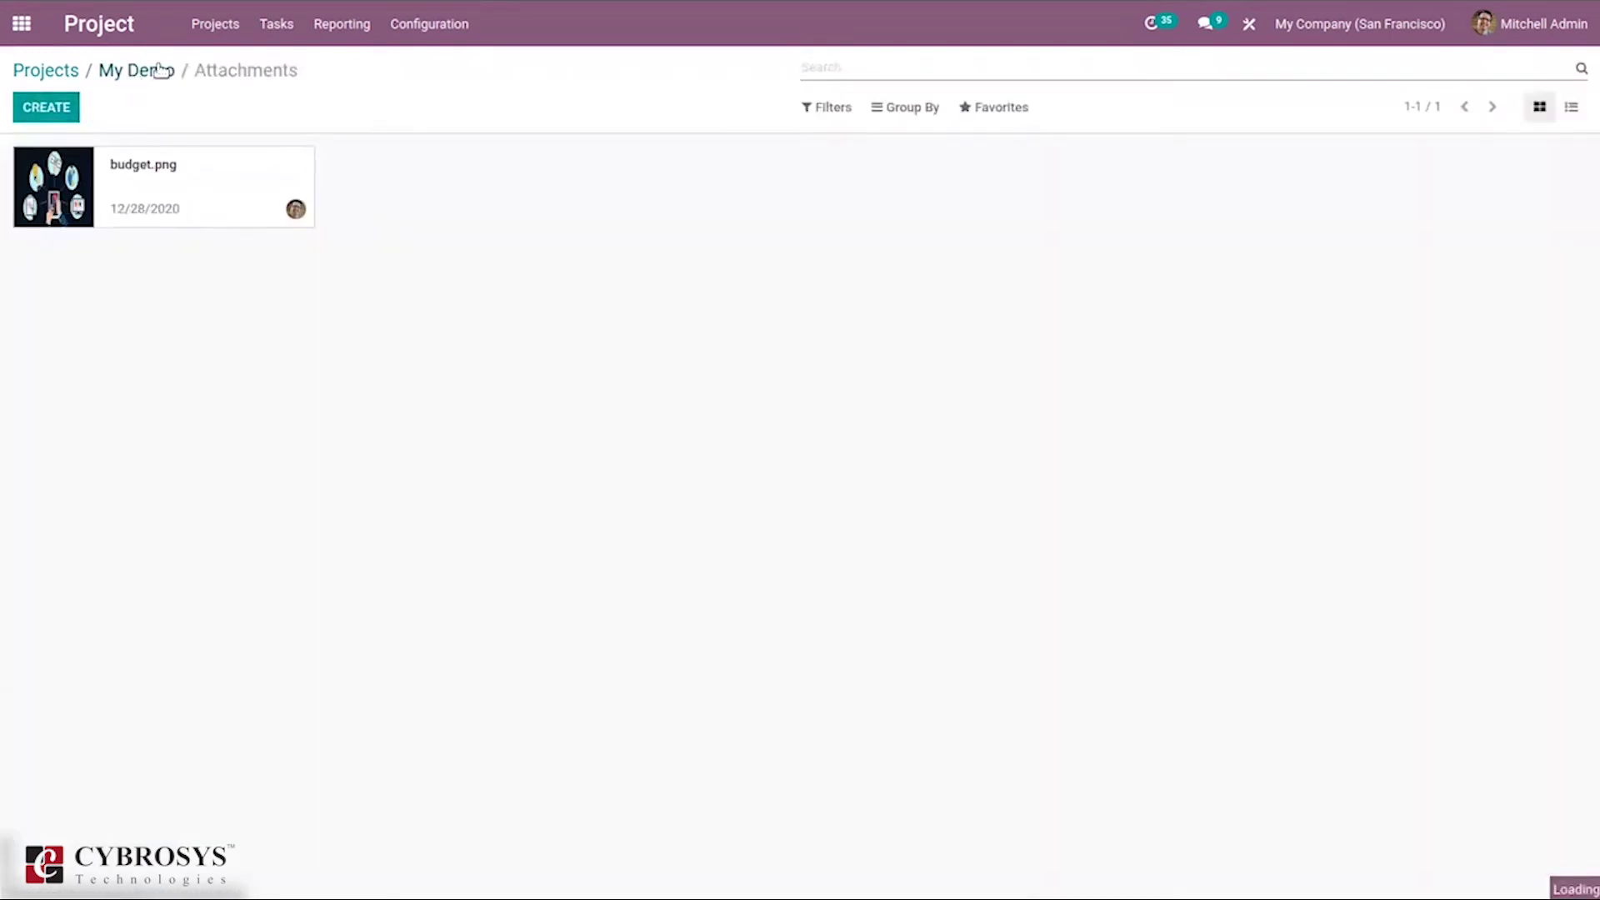
{"action": "left_click", "coordinate": [133, 71]}
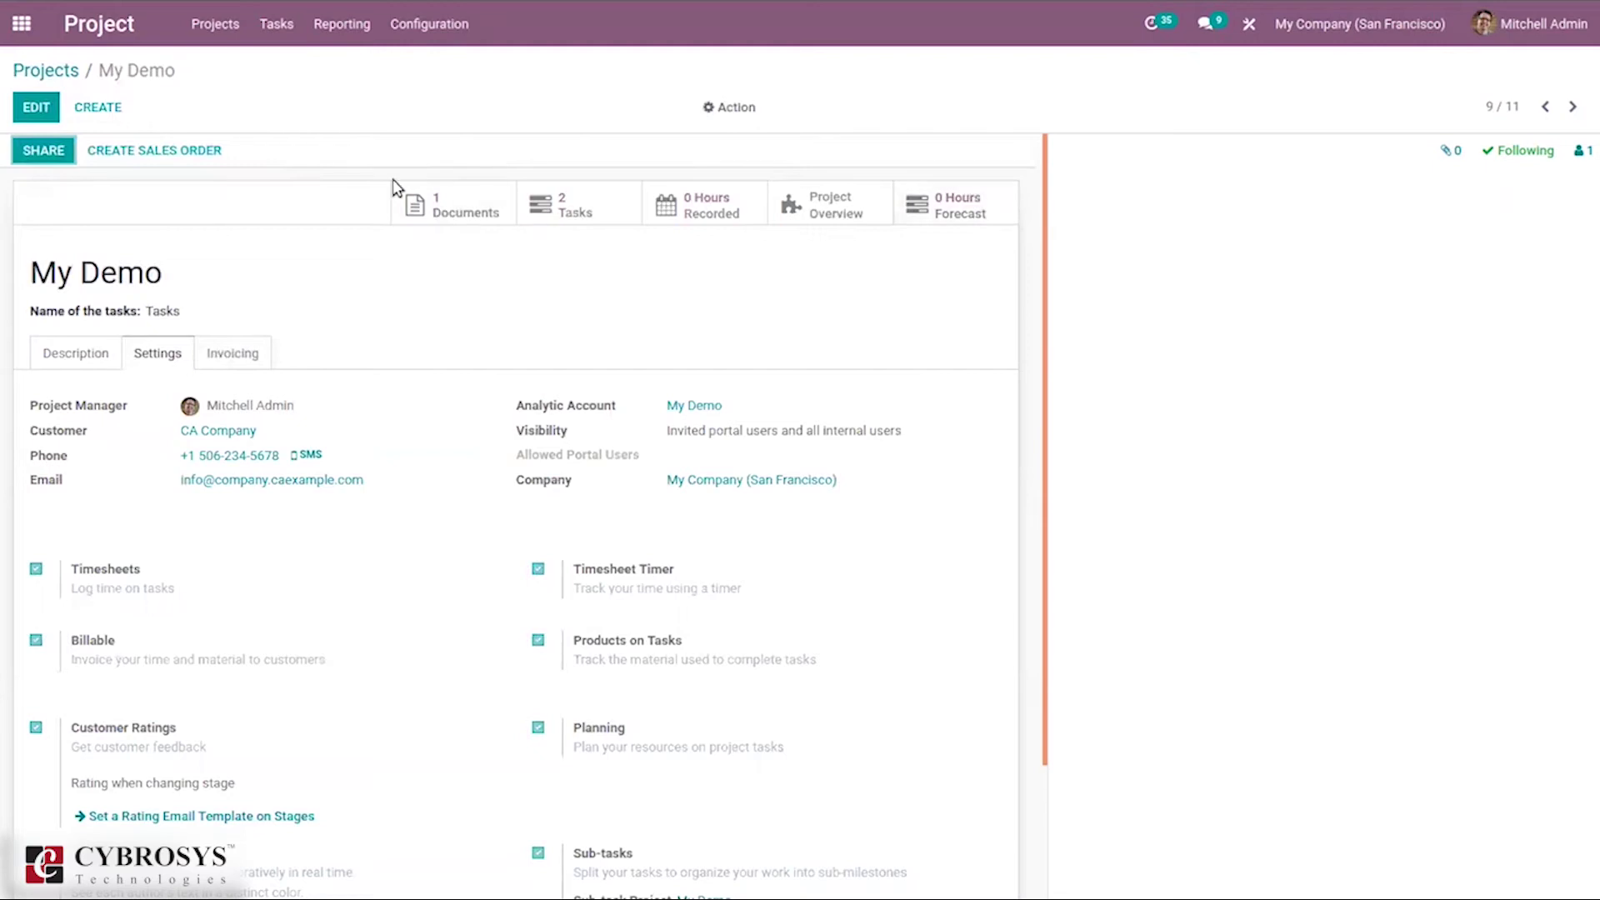
Step: Start a new shift in My Demo's planning, assigning an employee with the Waiter role and the task Test new
{"action": "left_click", "coordinate": [60, 73]}
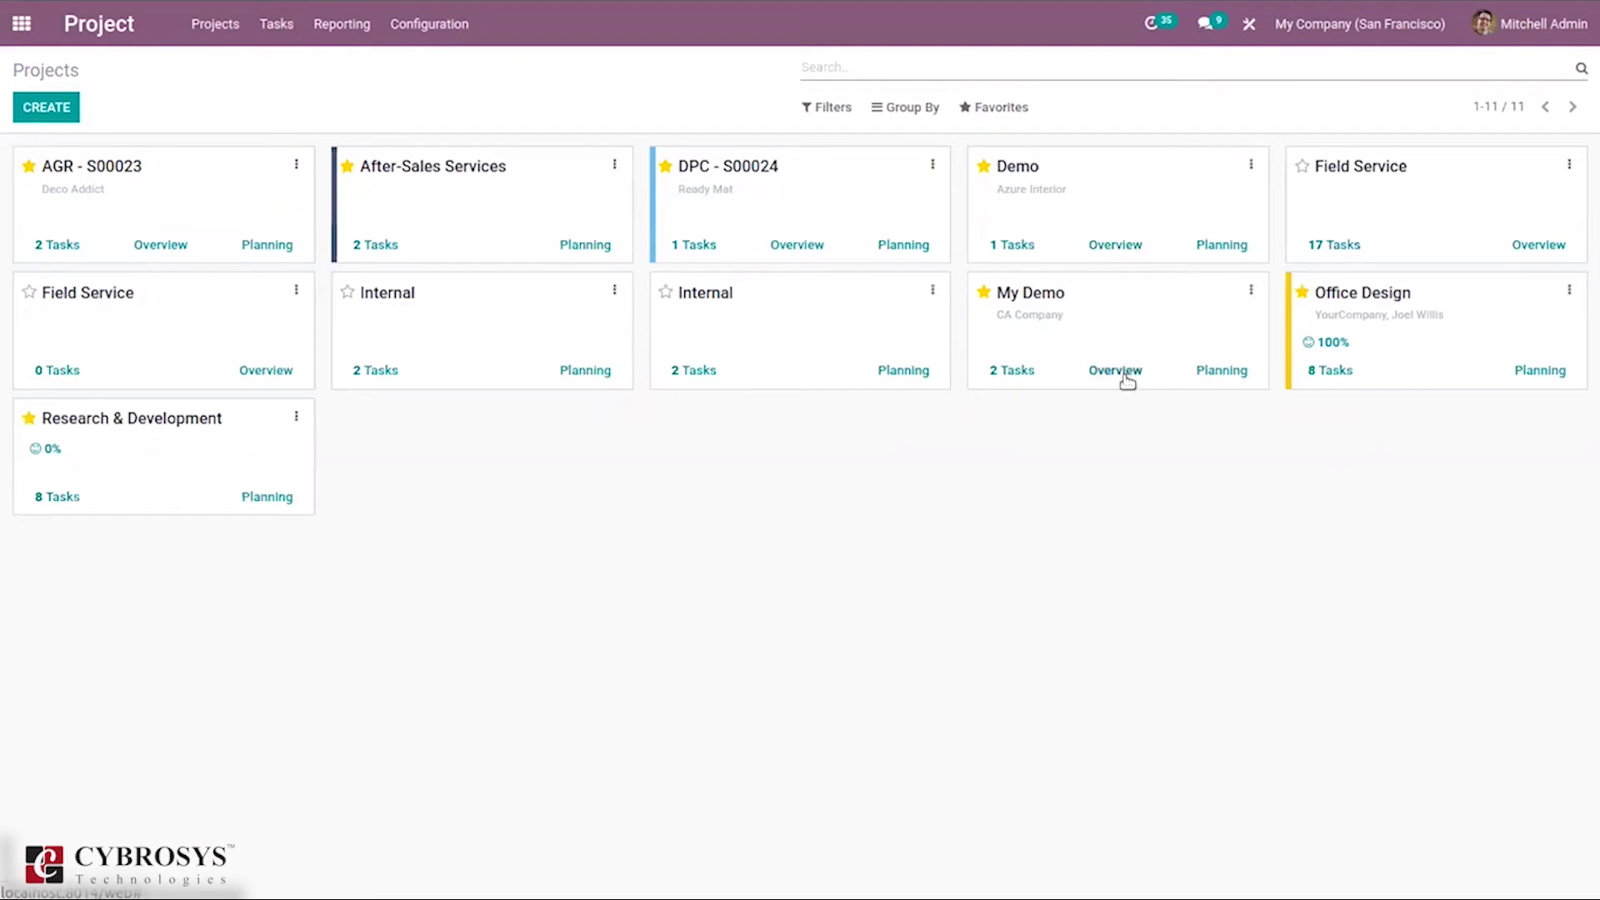
{"action": "left_click", "coordinate": [1216, 376]}
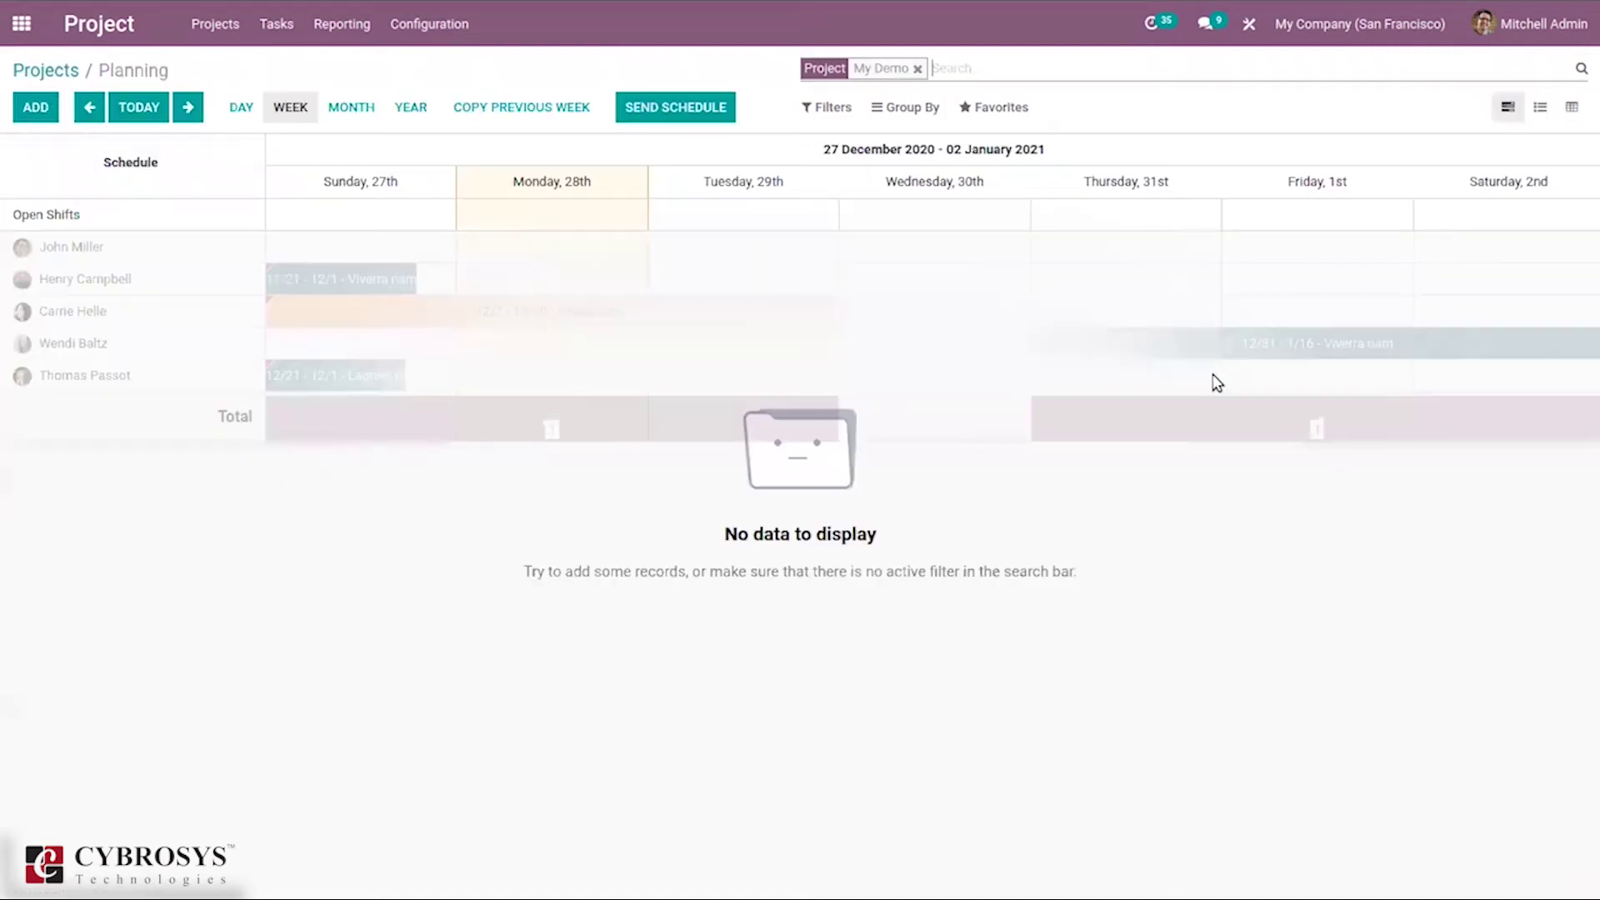
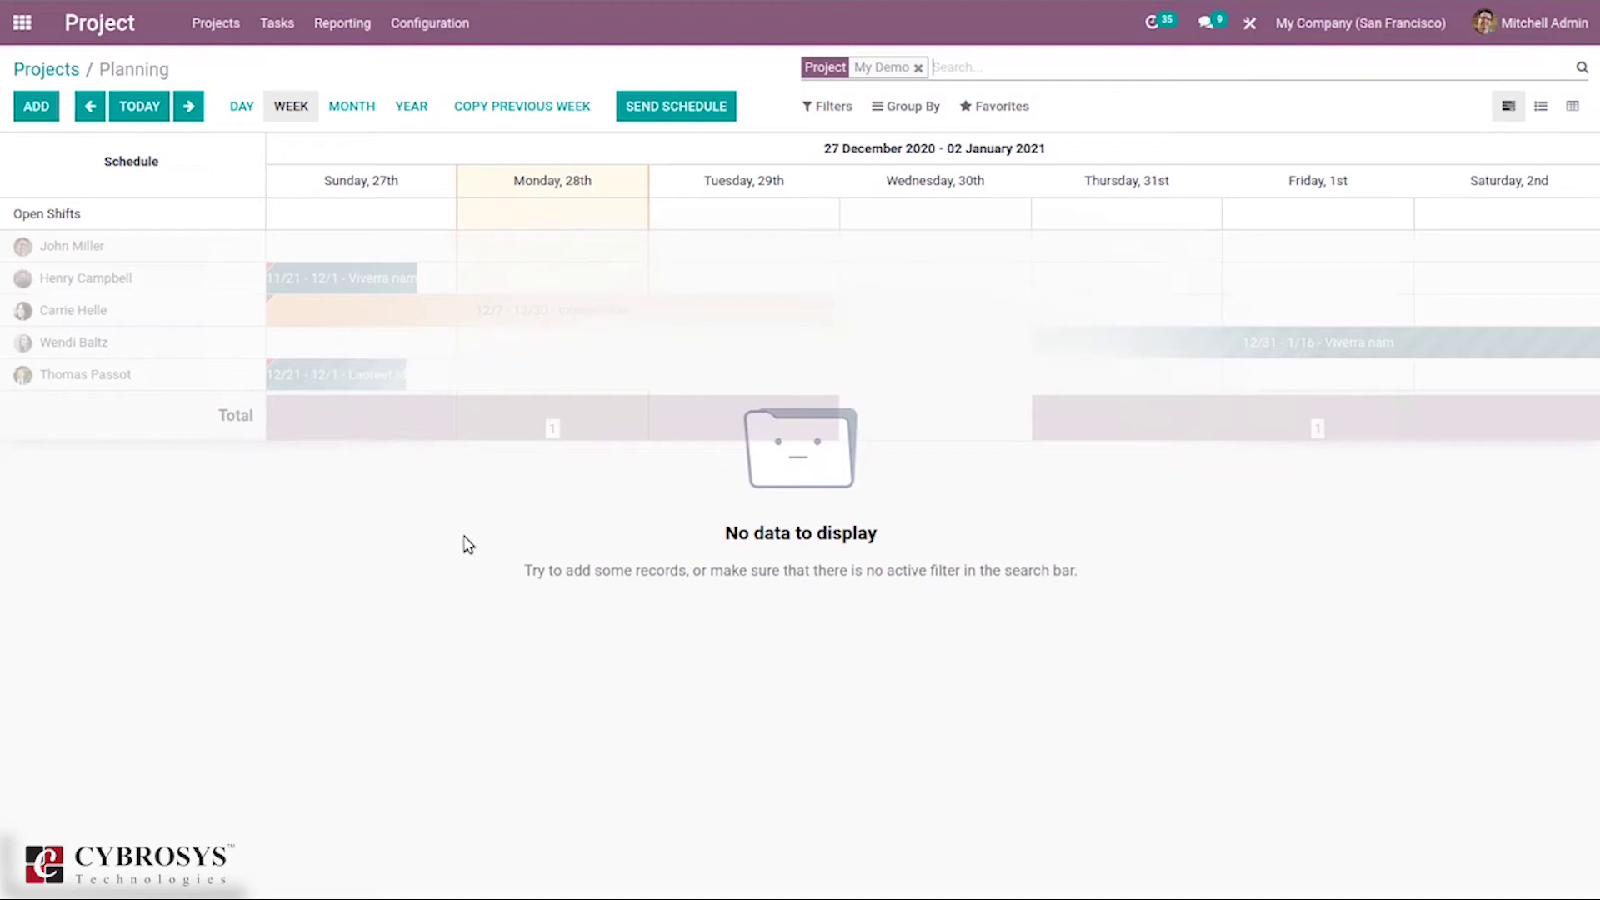
{"action": "left_click", "coordinate": [36, 105]}
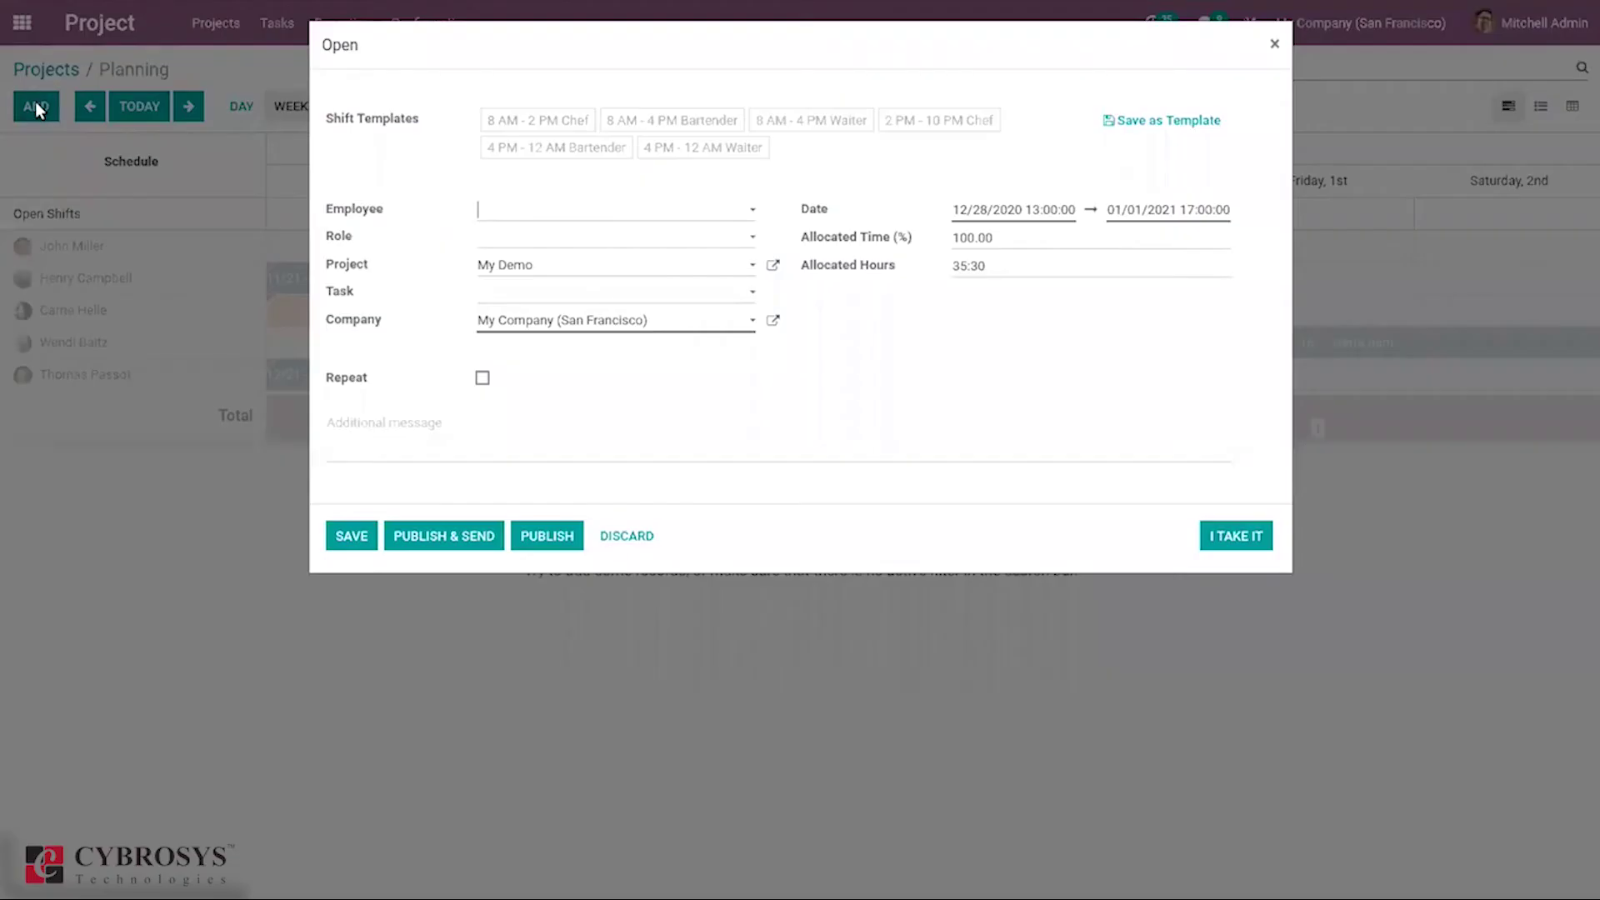
{"action": "left_click", "coordinate": [488, 210]}
{"action": "left_click", "coordinate": [548, 263]}
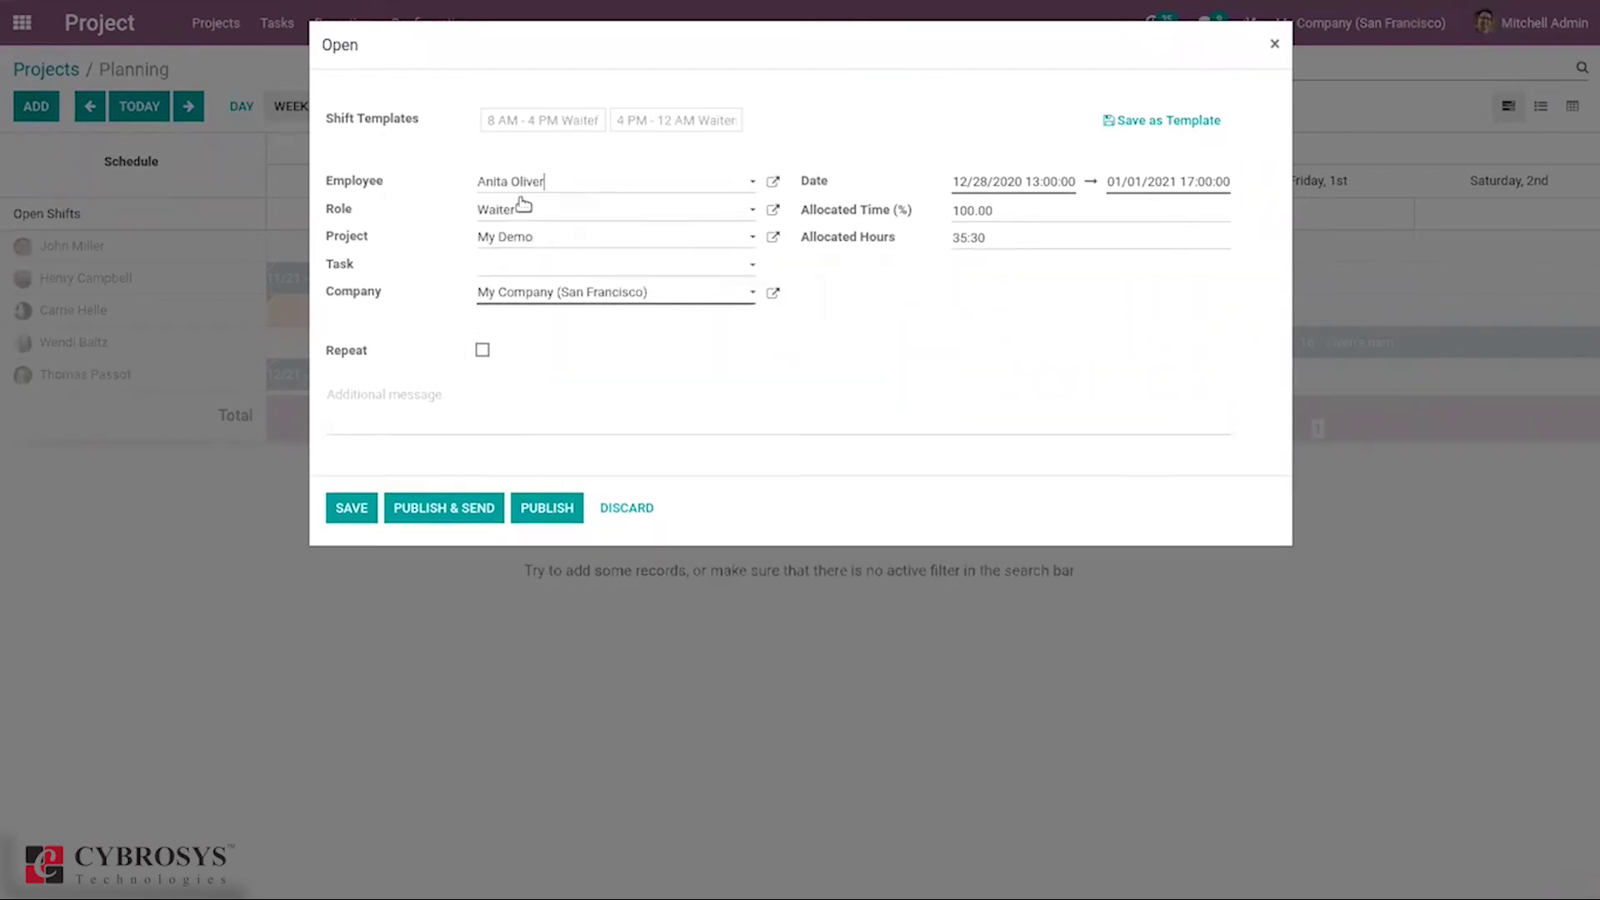
{"action": "left_click", "coordinate": [567, 265]}
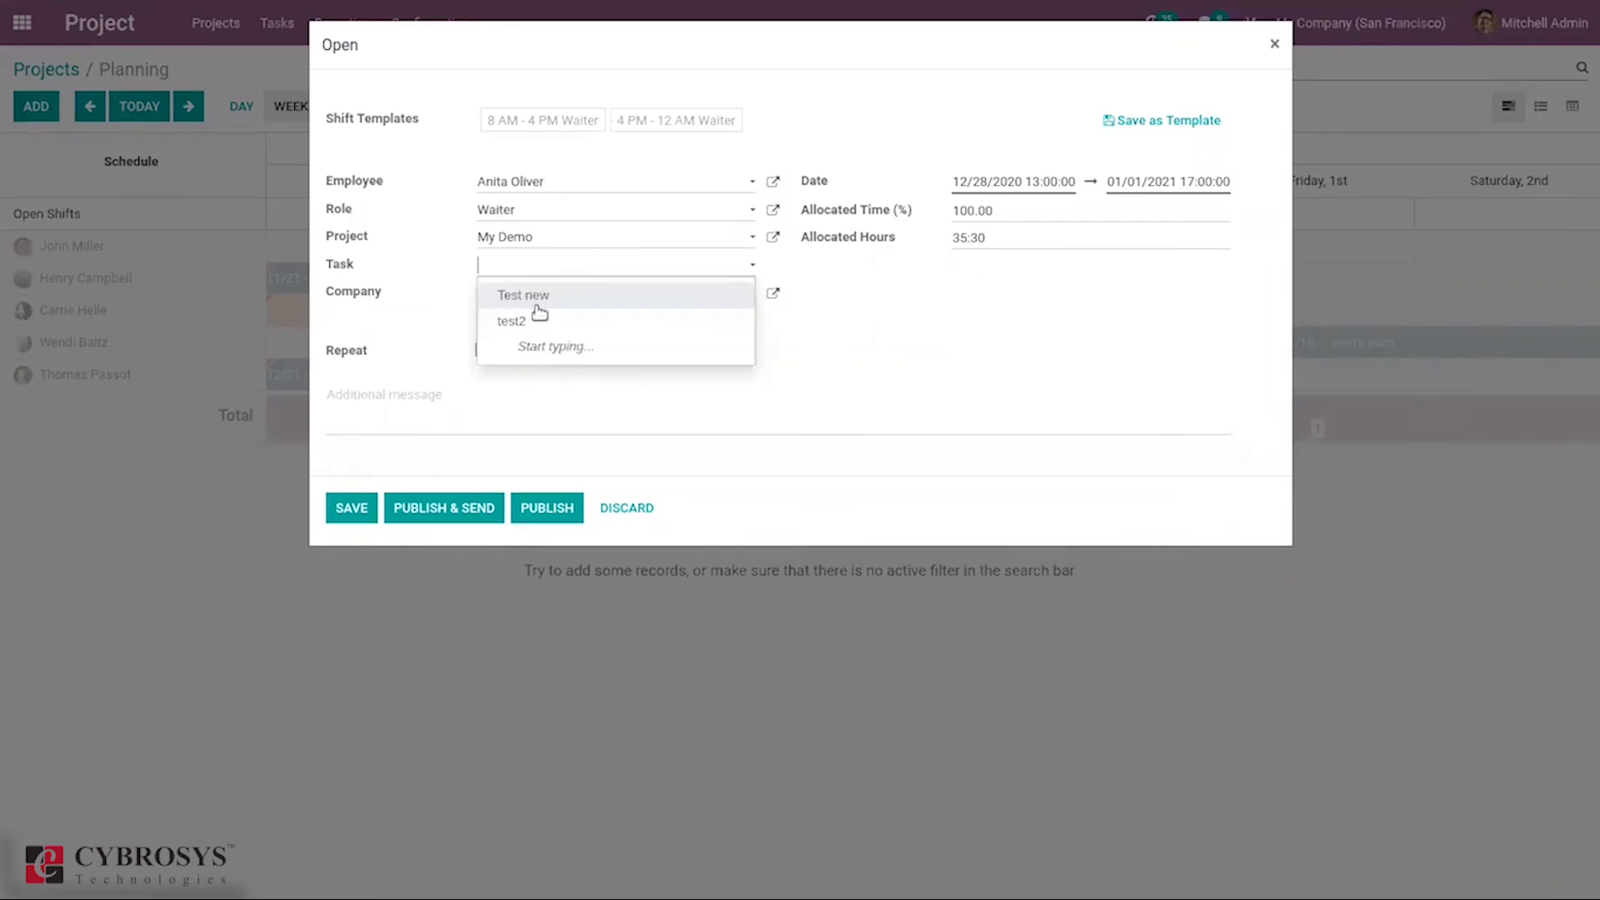
{"action": "left_click", "coordinate": [536, 297]}
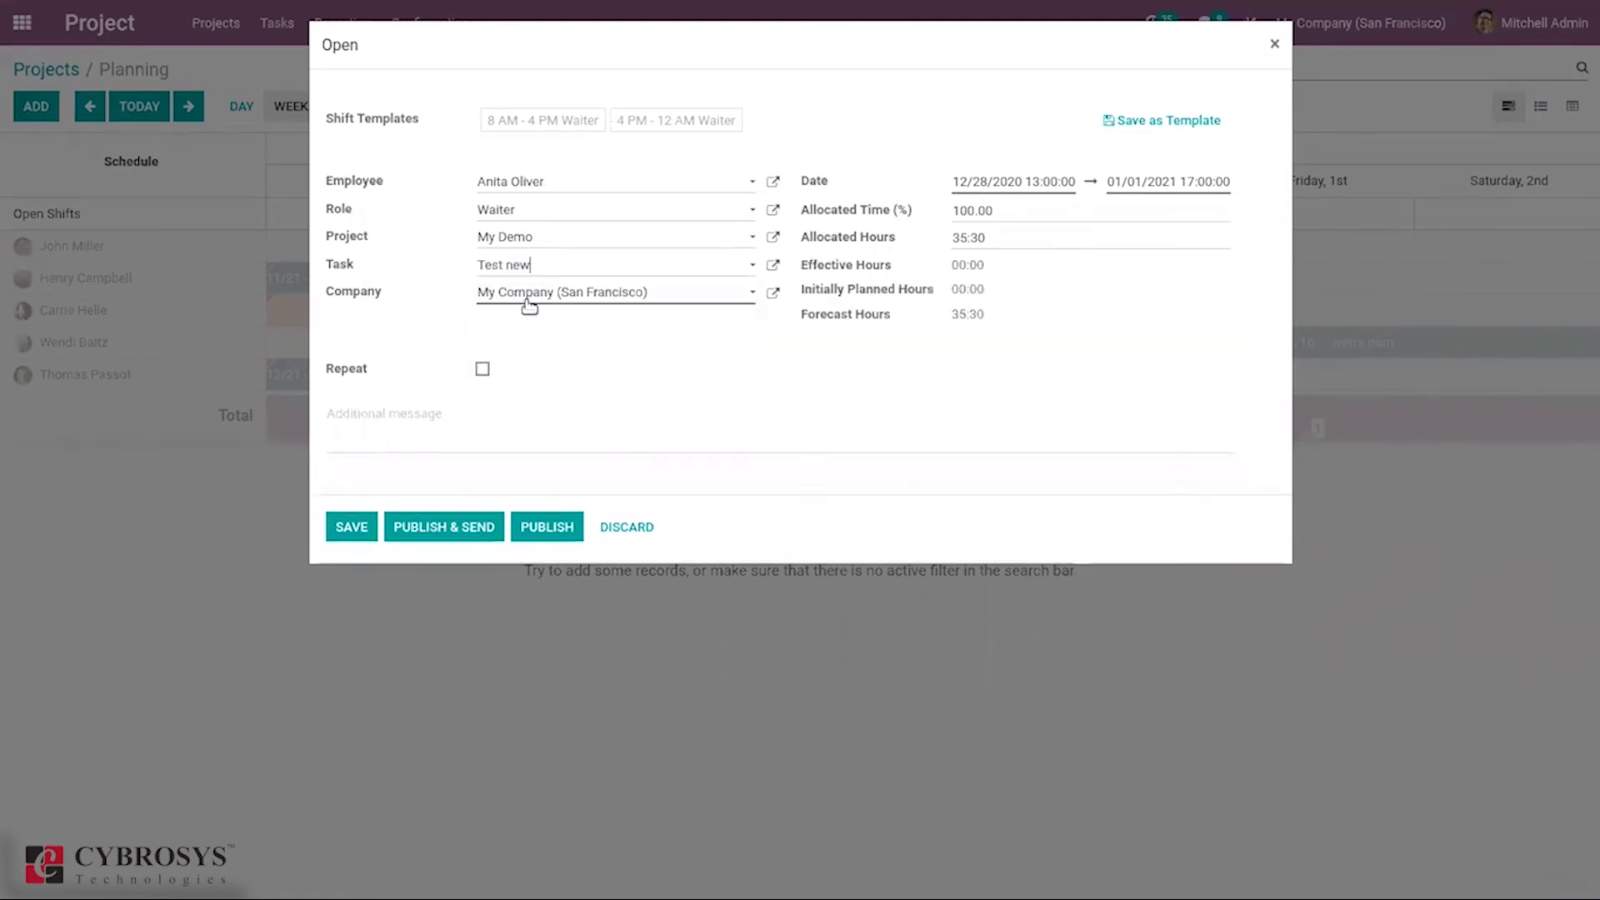
Step: Repeat the shift every 1 week forever, apply the period 12/28/2020 13:00 to 01/01/2021 17:00, and save it
{"action": "left_click", "coordinate": [483, 371]}
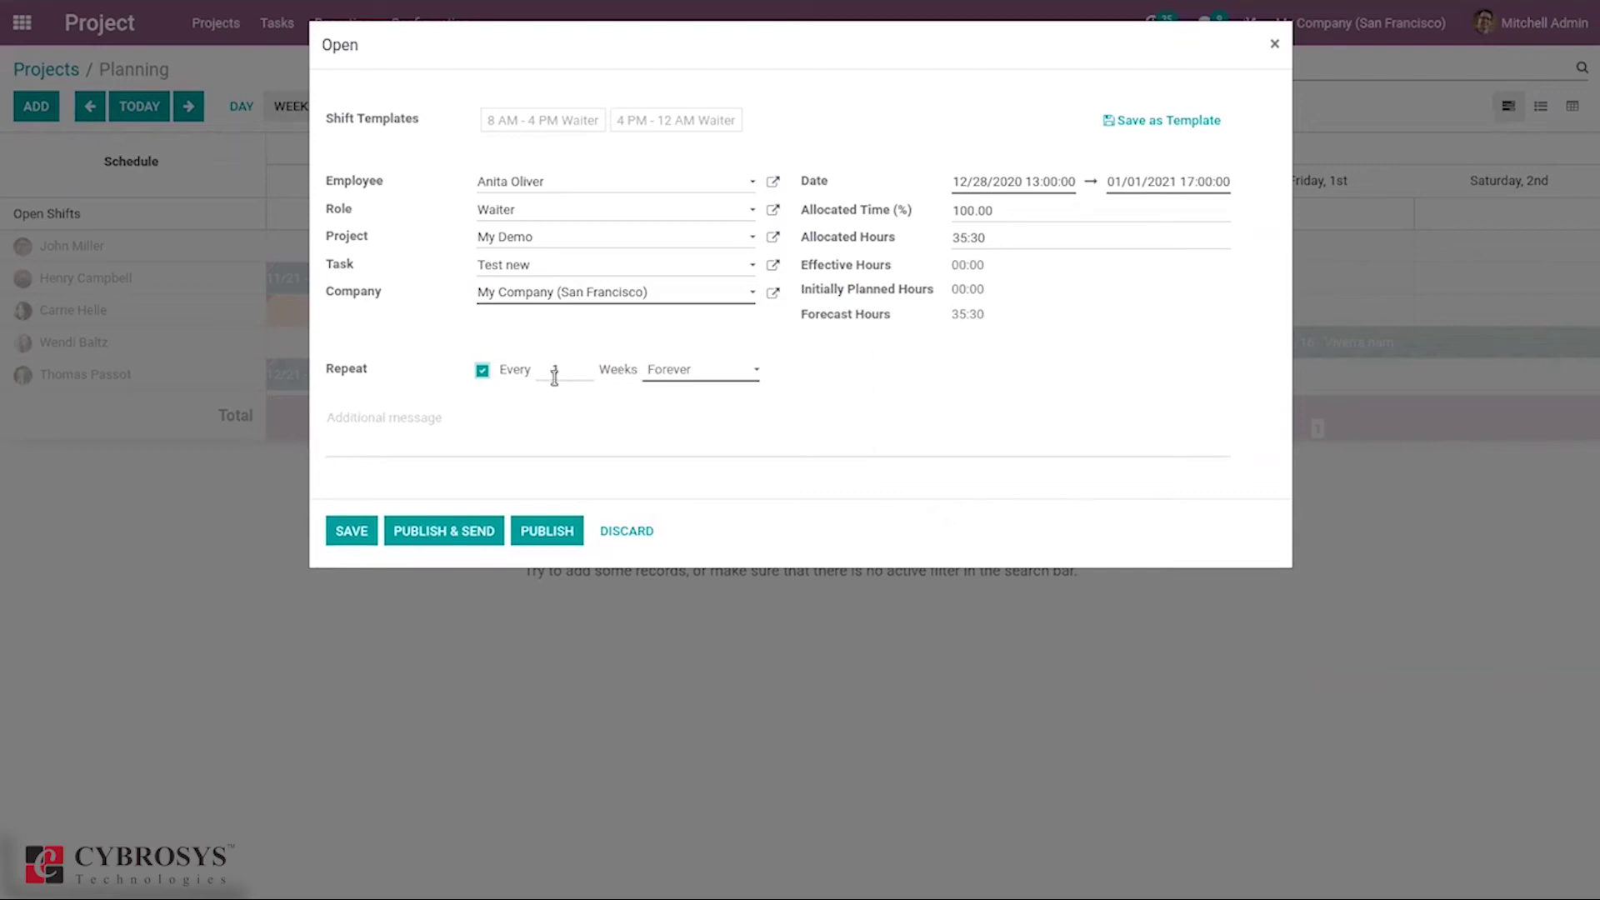
{"action": "left_click", "coordinate": [671, 368]}
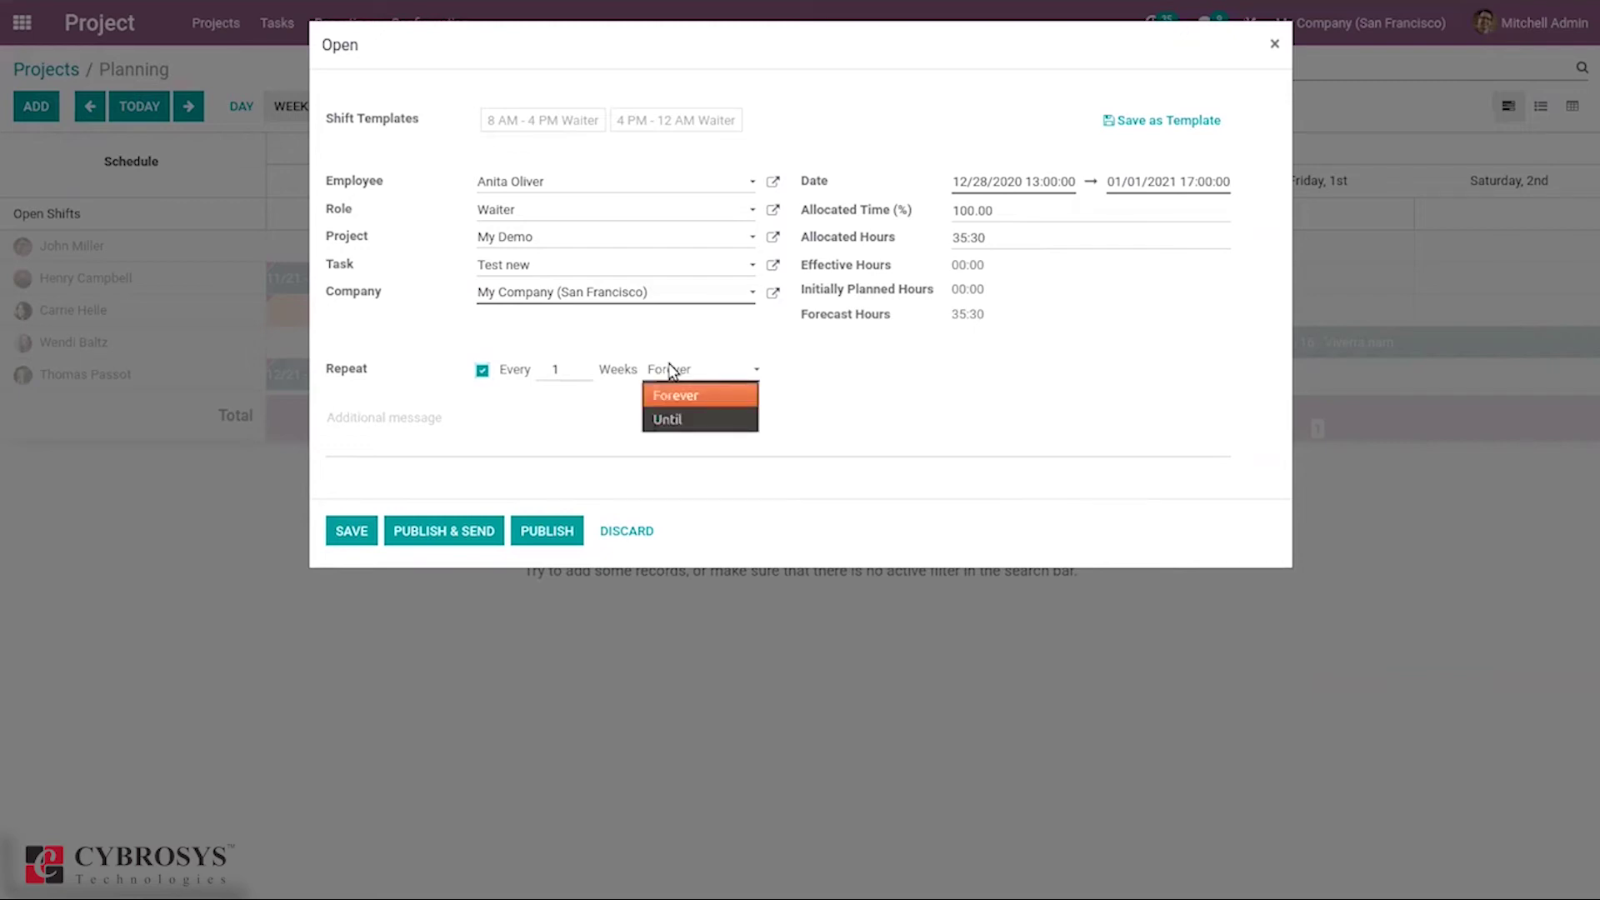
{"action": "left_click", "coordinate": [691, 414]}
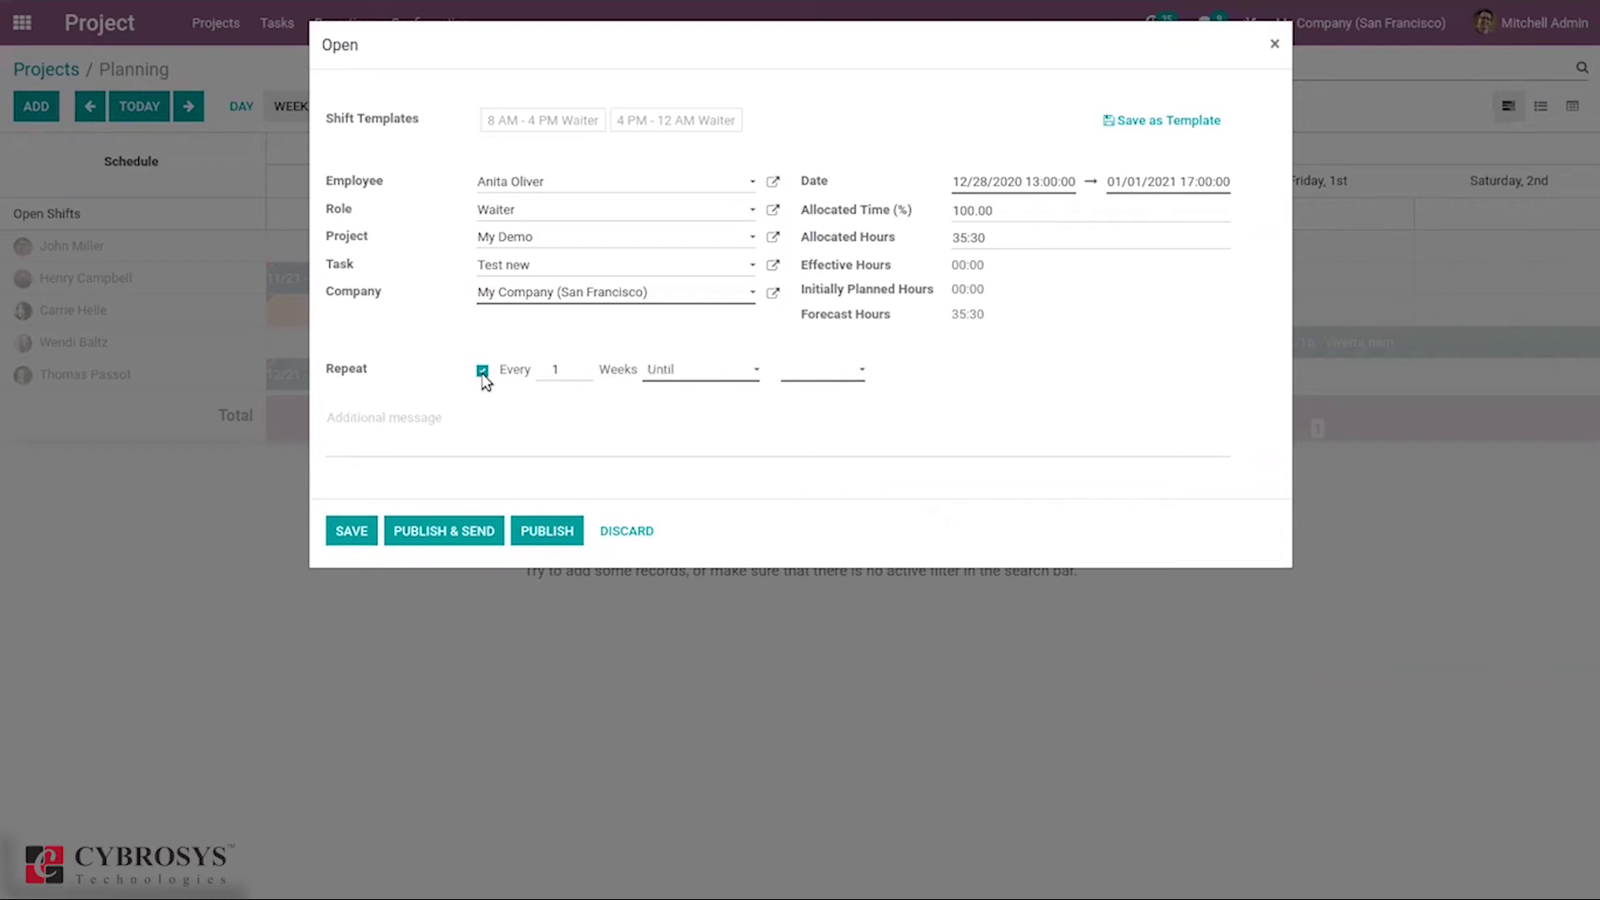
{"action": "left_click", "coordinate": [678, 371]}
{"action": "left_click", "coordinate": [682, 395]}
{"action": "left_click", "coordinate": [994, 182]}
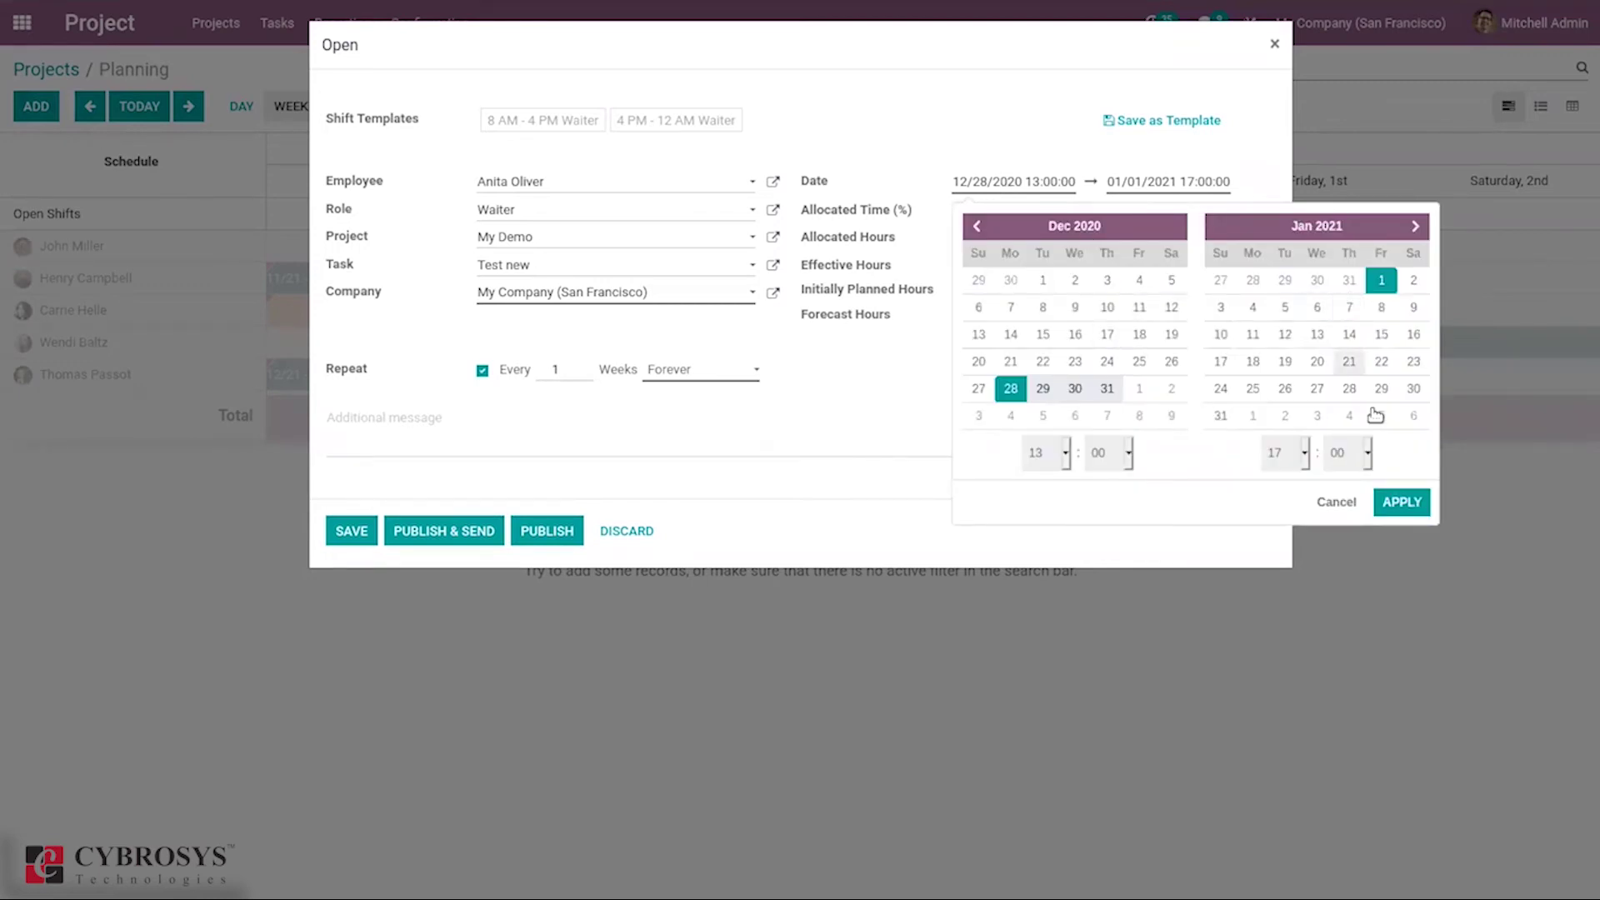
{"action": "left_click", "coordinate": [1403, 504]}
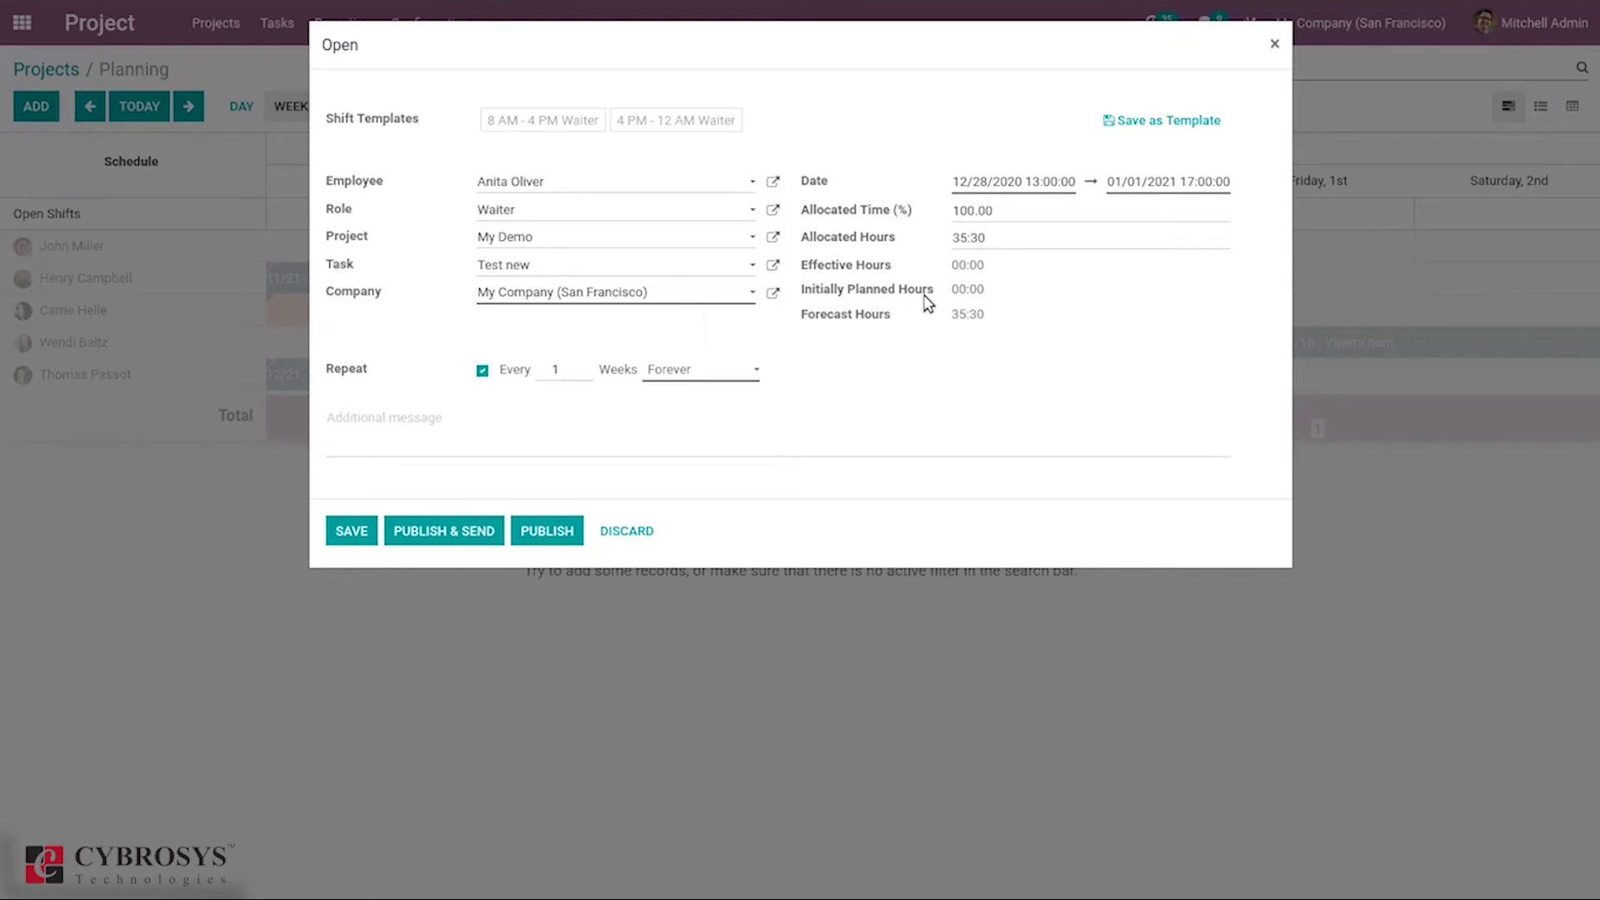
{"action": "mouse_move", "coordinate": [861, 302]}
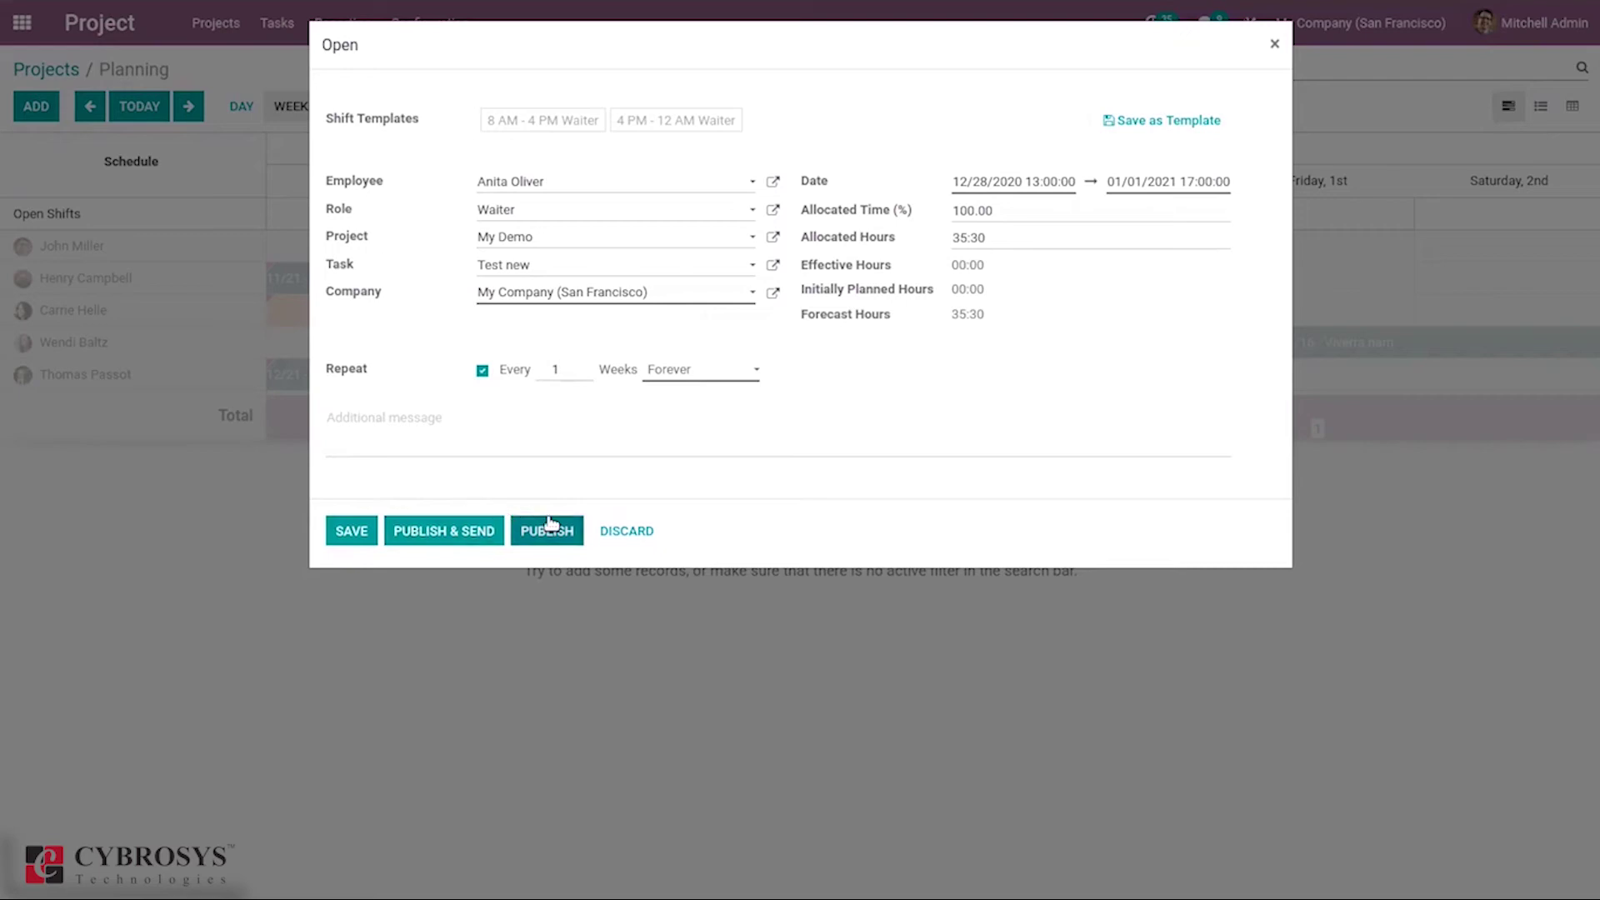
{"action": "left_click", "coordinate": [339, 535]}
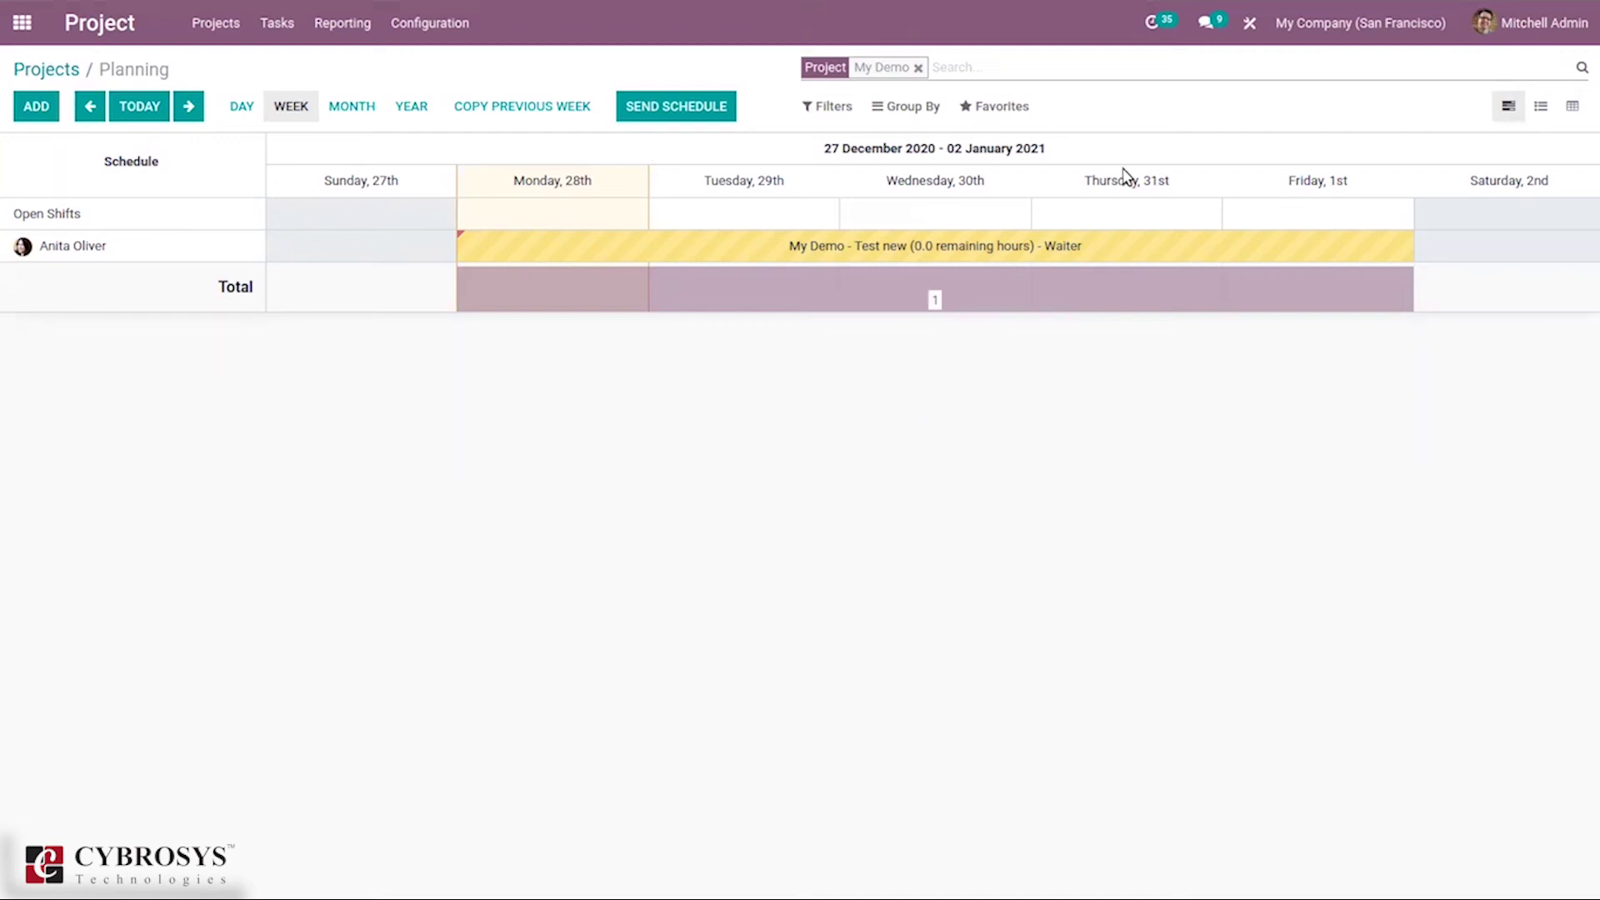
Step: View a blank shift form for Wednesday, 30th and the saved shift's details, closing both without changes
{"action": "mouse_move", "coordinate": [782, 245]}
{"action": "left_click", "coordinate": [937, 209]}
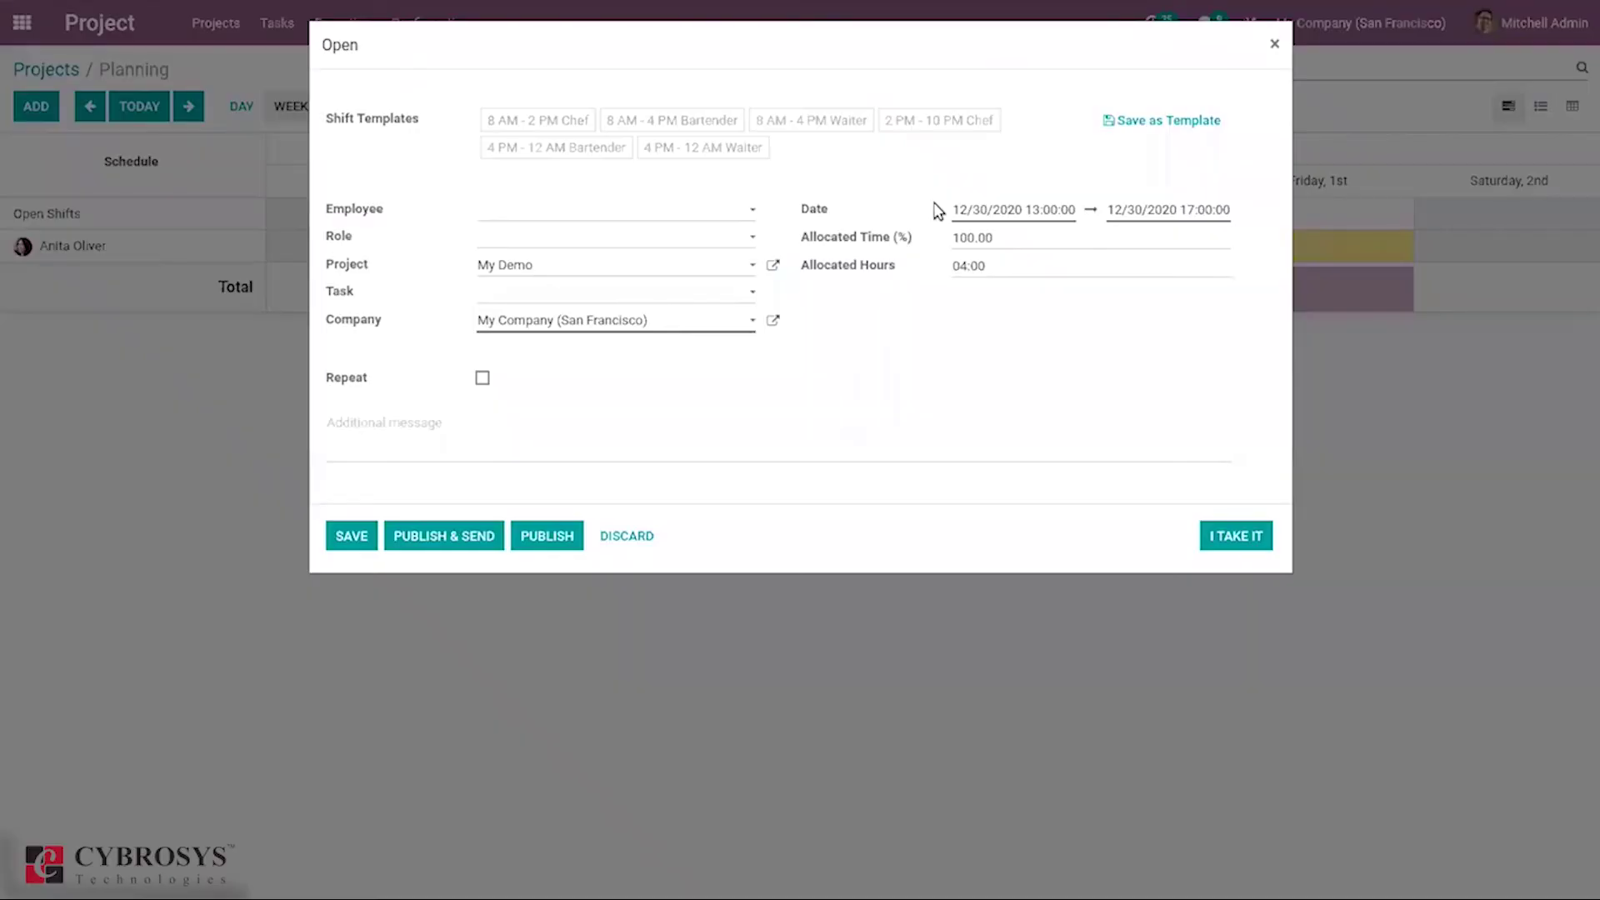
{"action": "left_click", "coordinate": [1276, 44]}
{"action": "left_click", "coordinate": [1151, 247]}
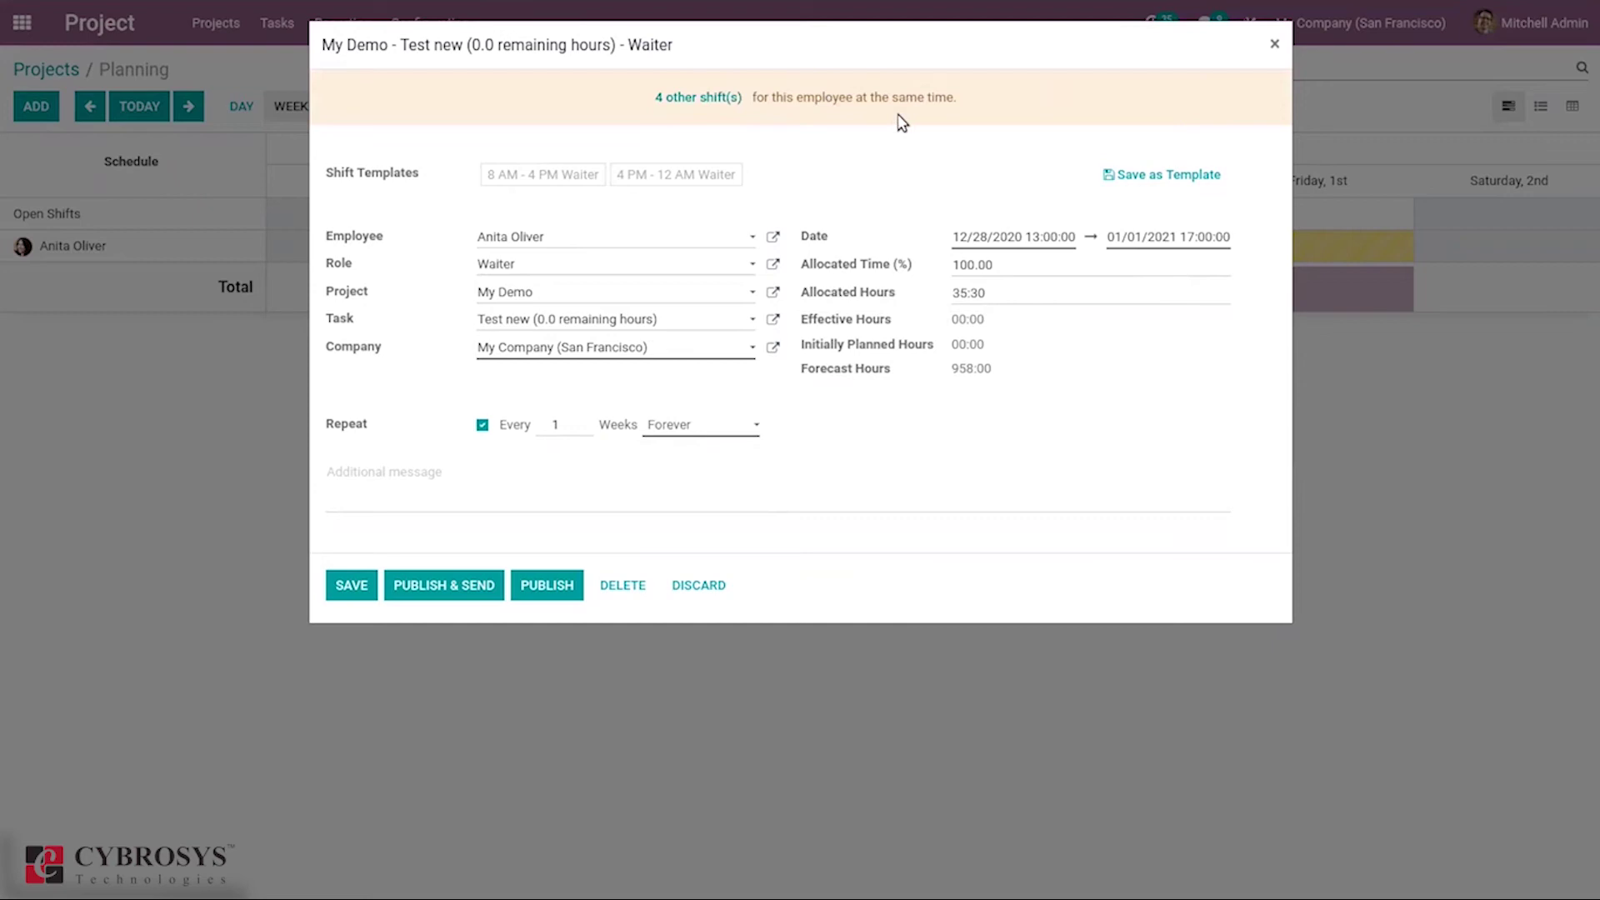
{"action": "left_click", "coordinate": [1272, 45]}
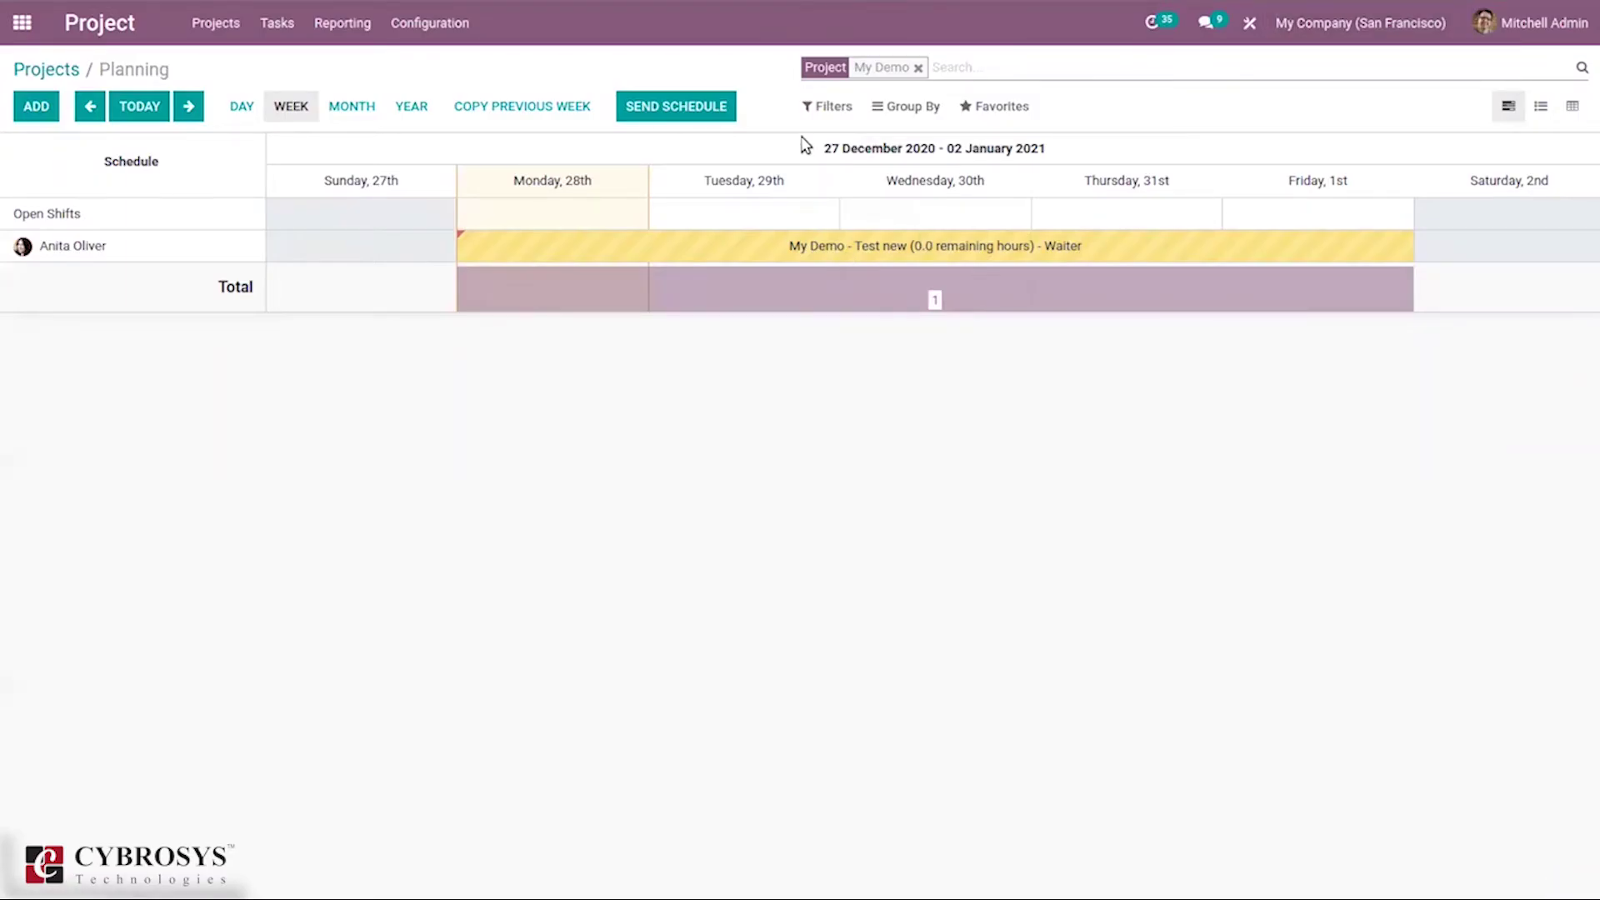
Step: View the options for sending the planning by email, including the selectable employees, and discard them without sending
{"action": "left_click", "coordinate": [686, 112]}
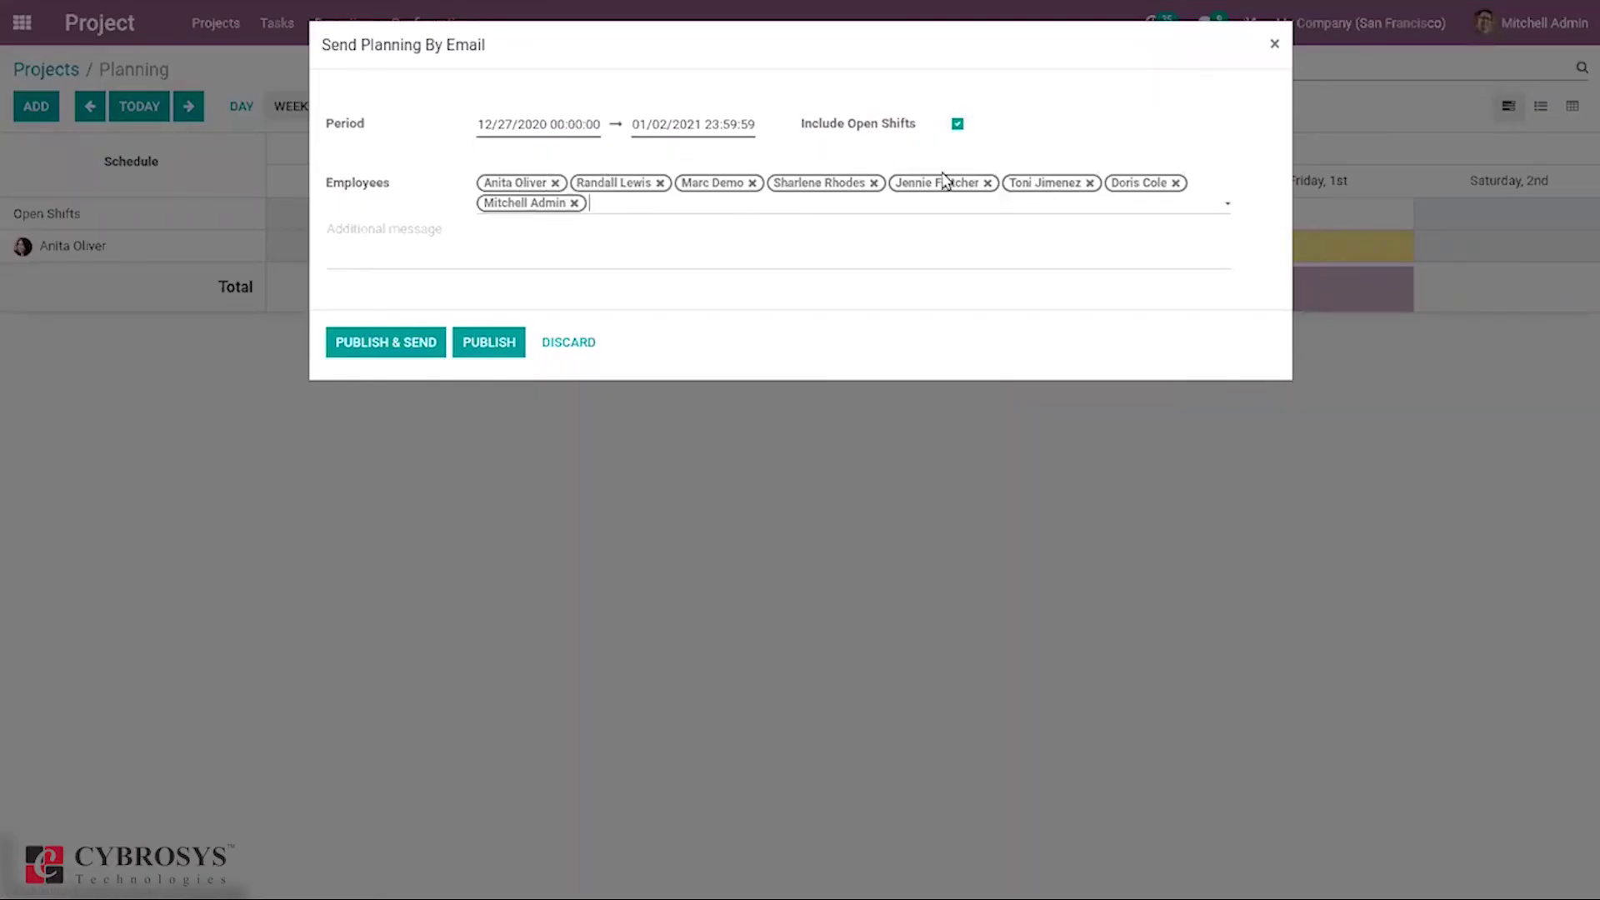
{"action": "left_click", "coordinate": [644, 208]}
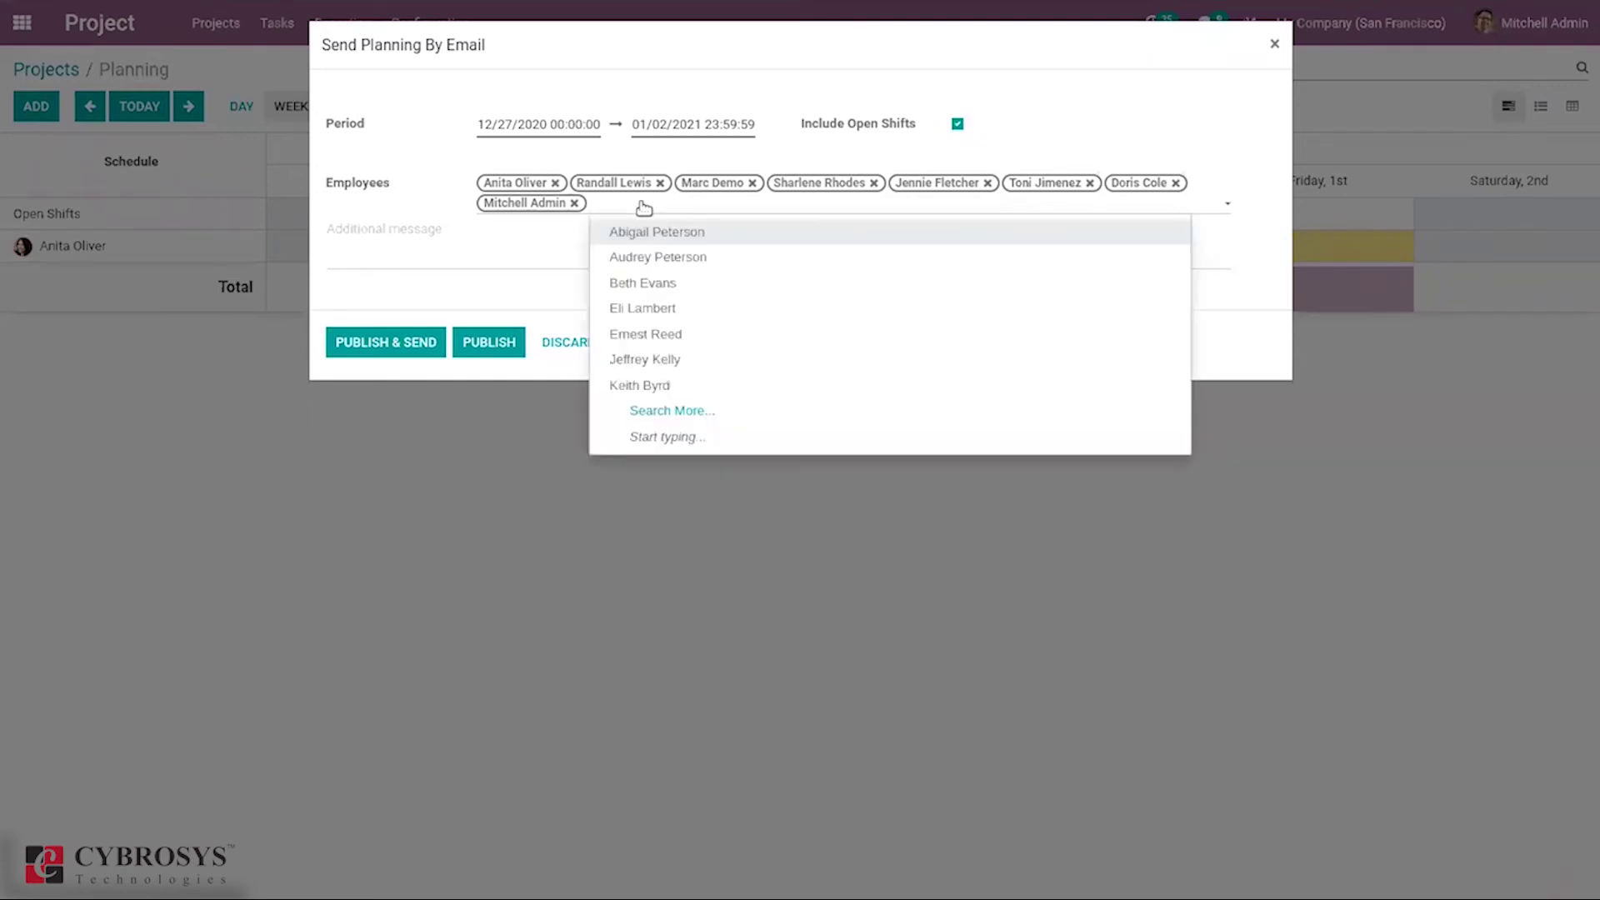
{"action": "left_click", "coordinate": [562, 233]}
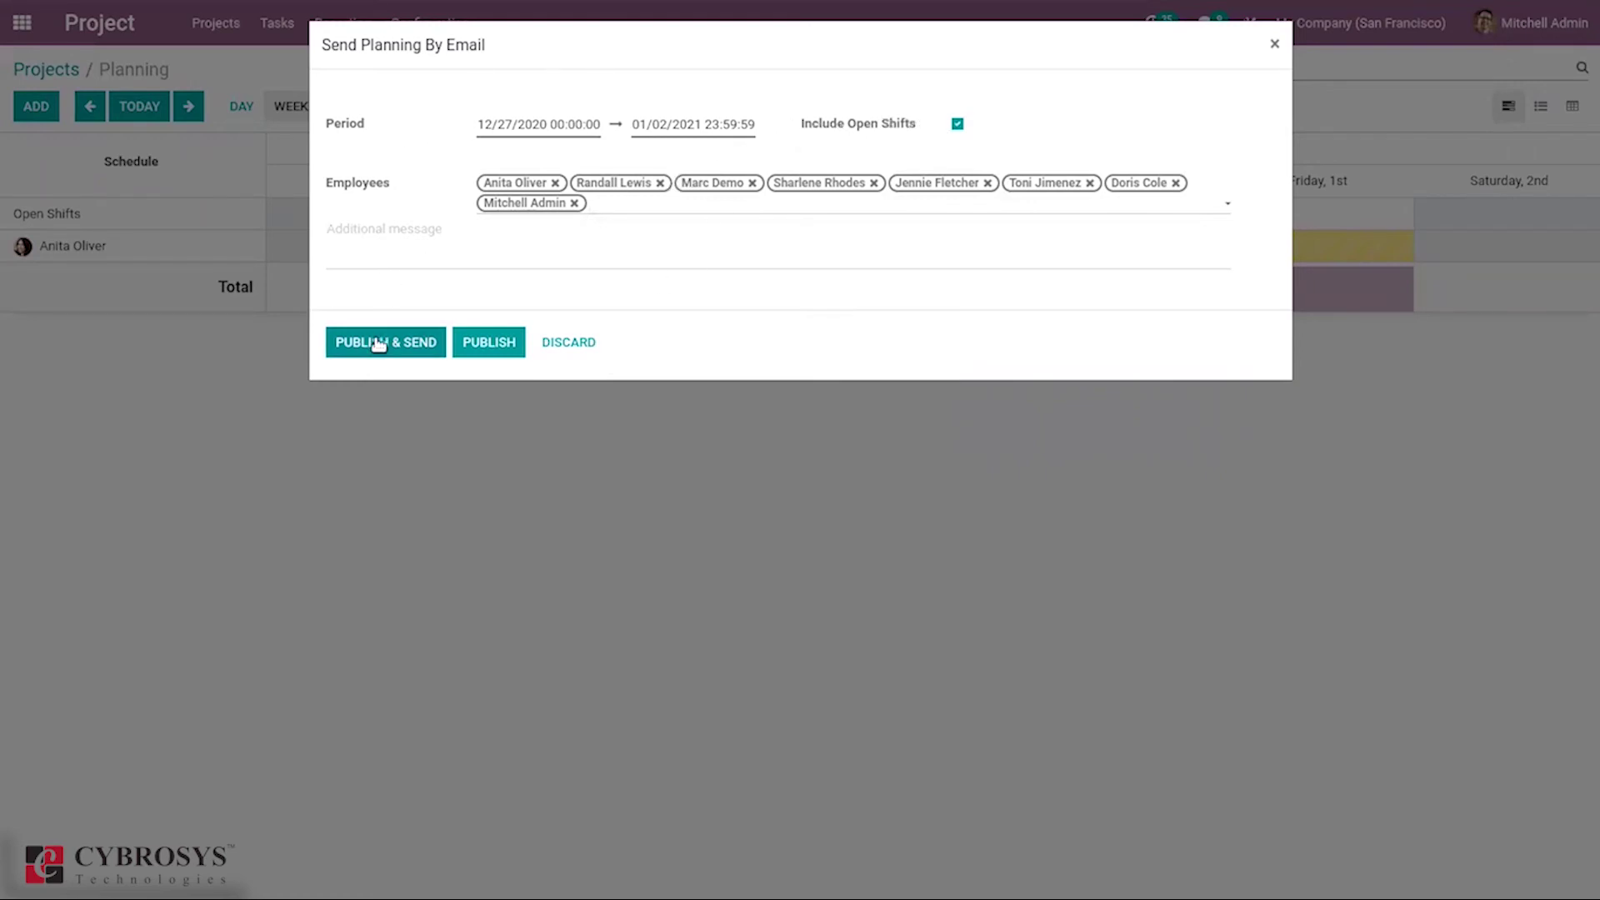
{"action": "left_click", "coordinate": [569, 343]}
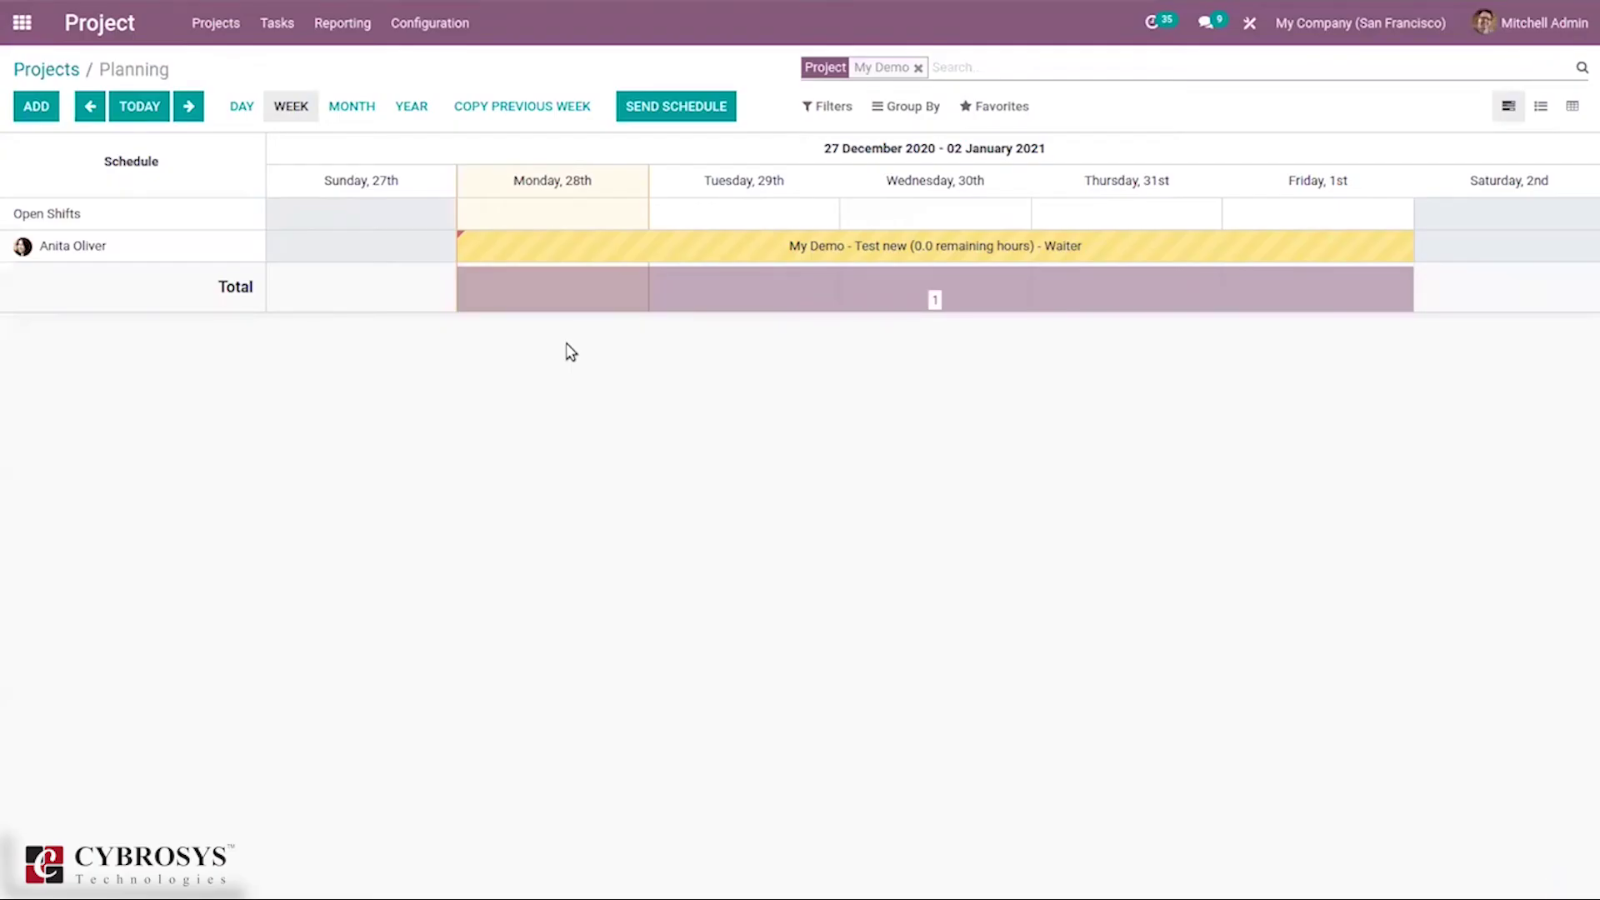
Step: View My Demo's planning as a list and as a pivot table, and return to the Gantt schedule
{"action": "left_click", "coordinate": [1538, 107]}
{"action": "left_click", "coordinate": [1566, 108]}
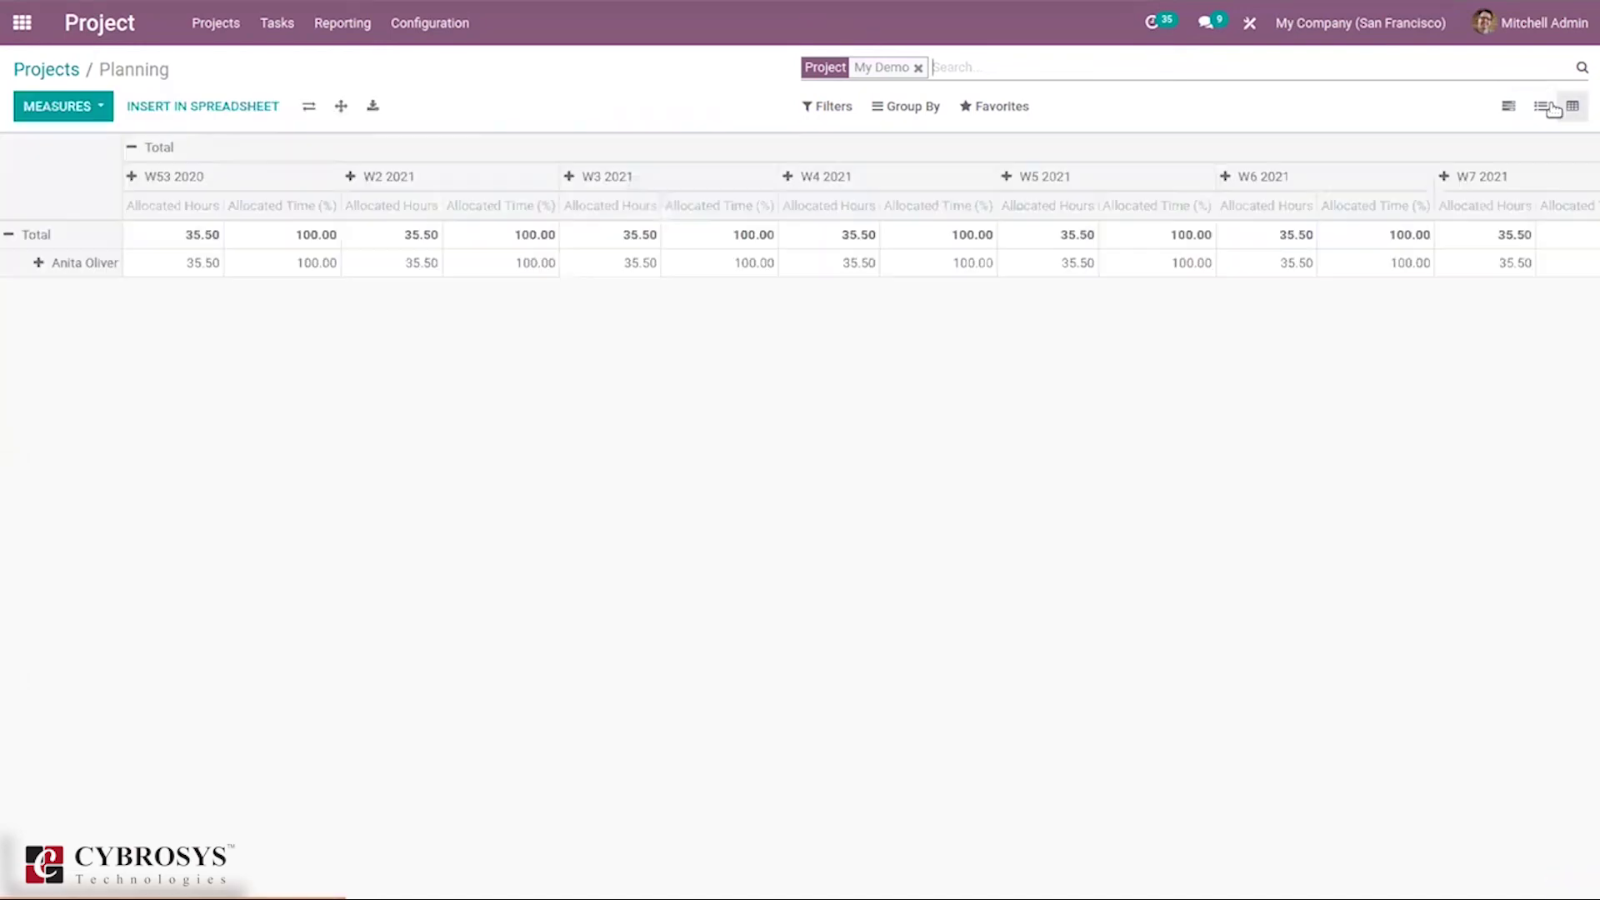
{"action": "left_click", "coordinate": [1509, 107]}
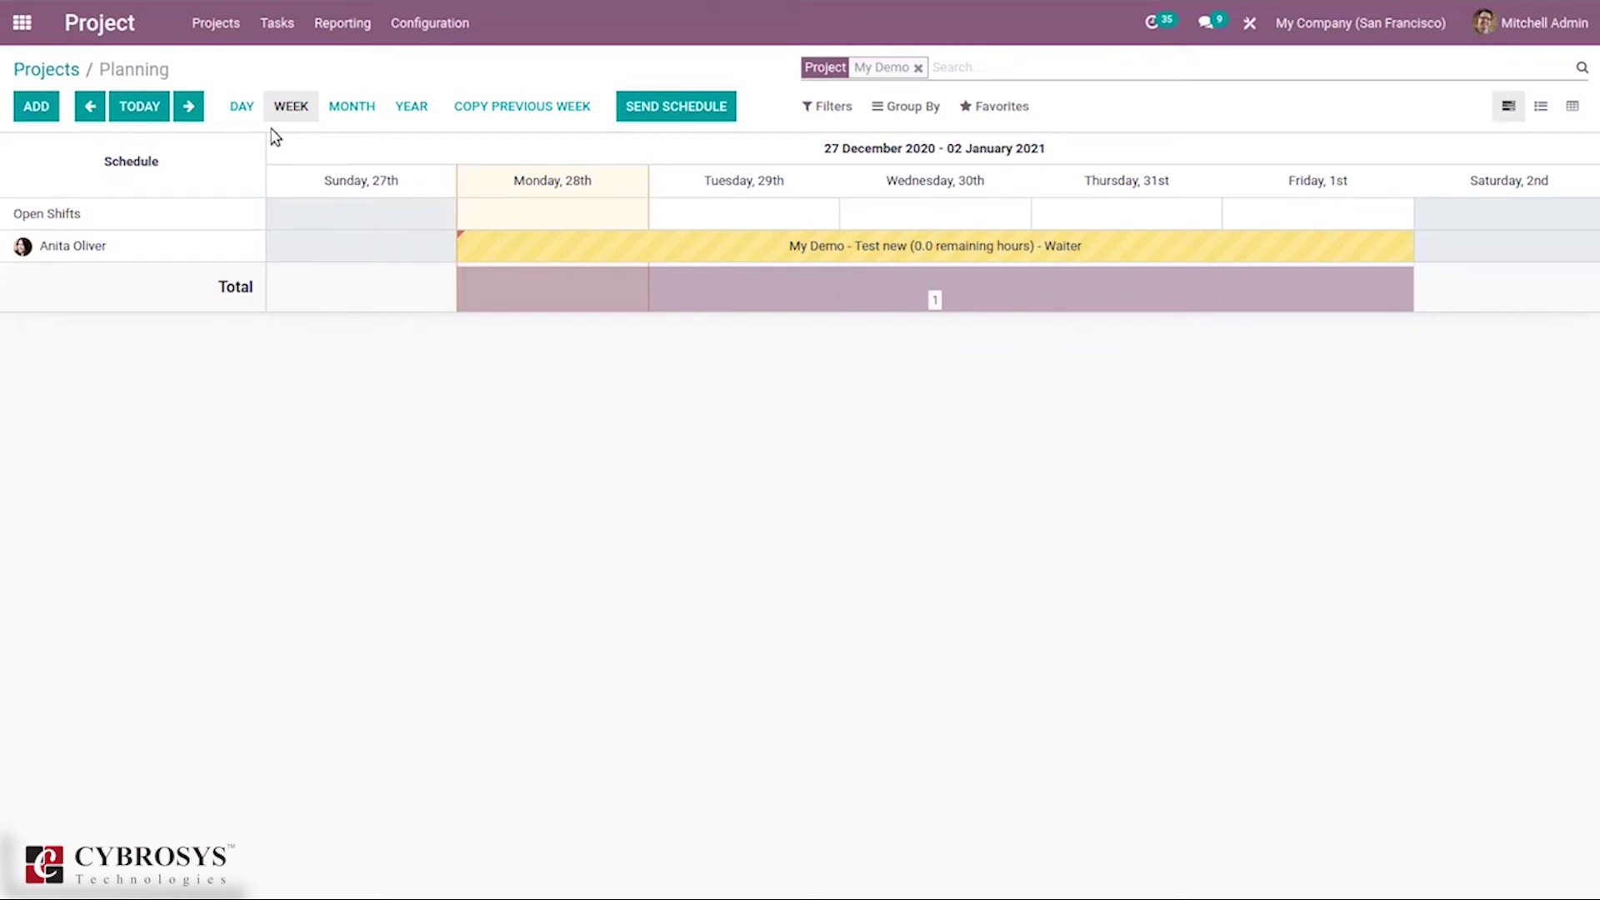
Step: View the filter, grouping and favorites options available for the planning schedule without applying any
{"action": "left_click", "coordinate": [839, 107]}
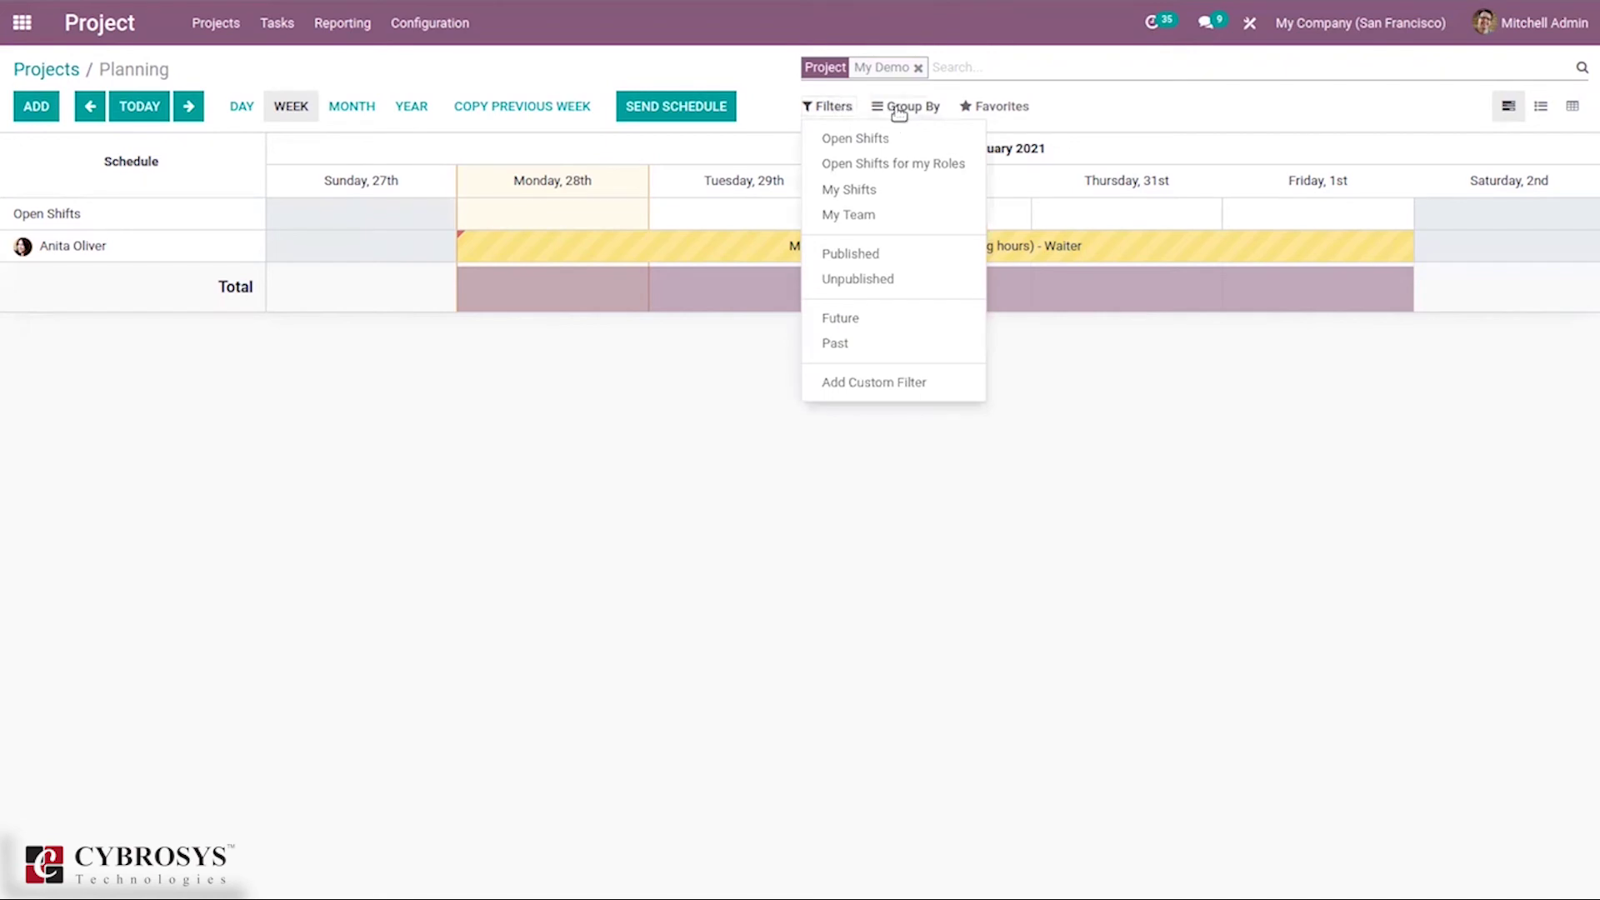
{"action": "left_click", "coordinate": [934, 107]}
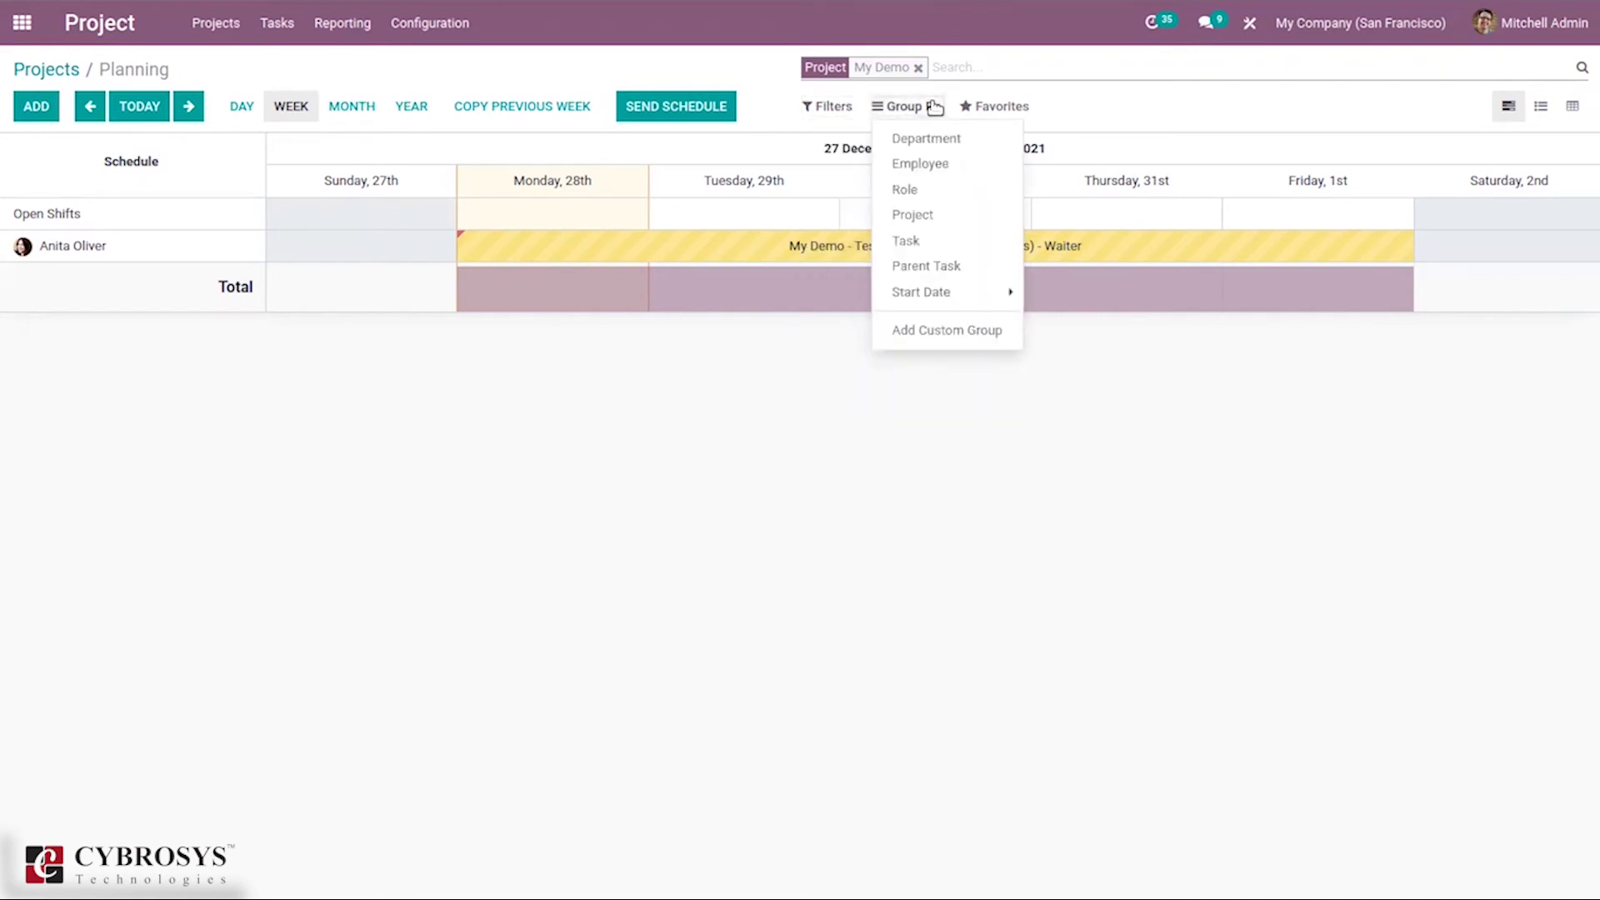
{"action": "left_click", "coordinate": [1016, 111]}
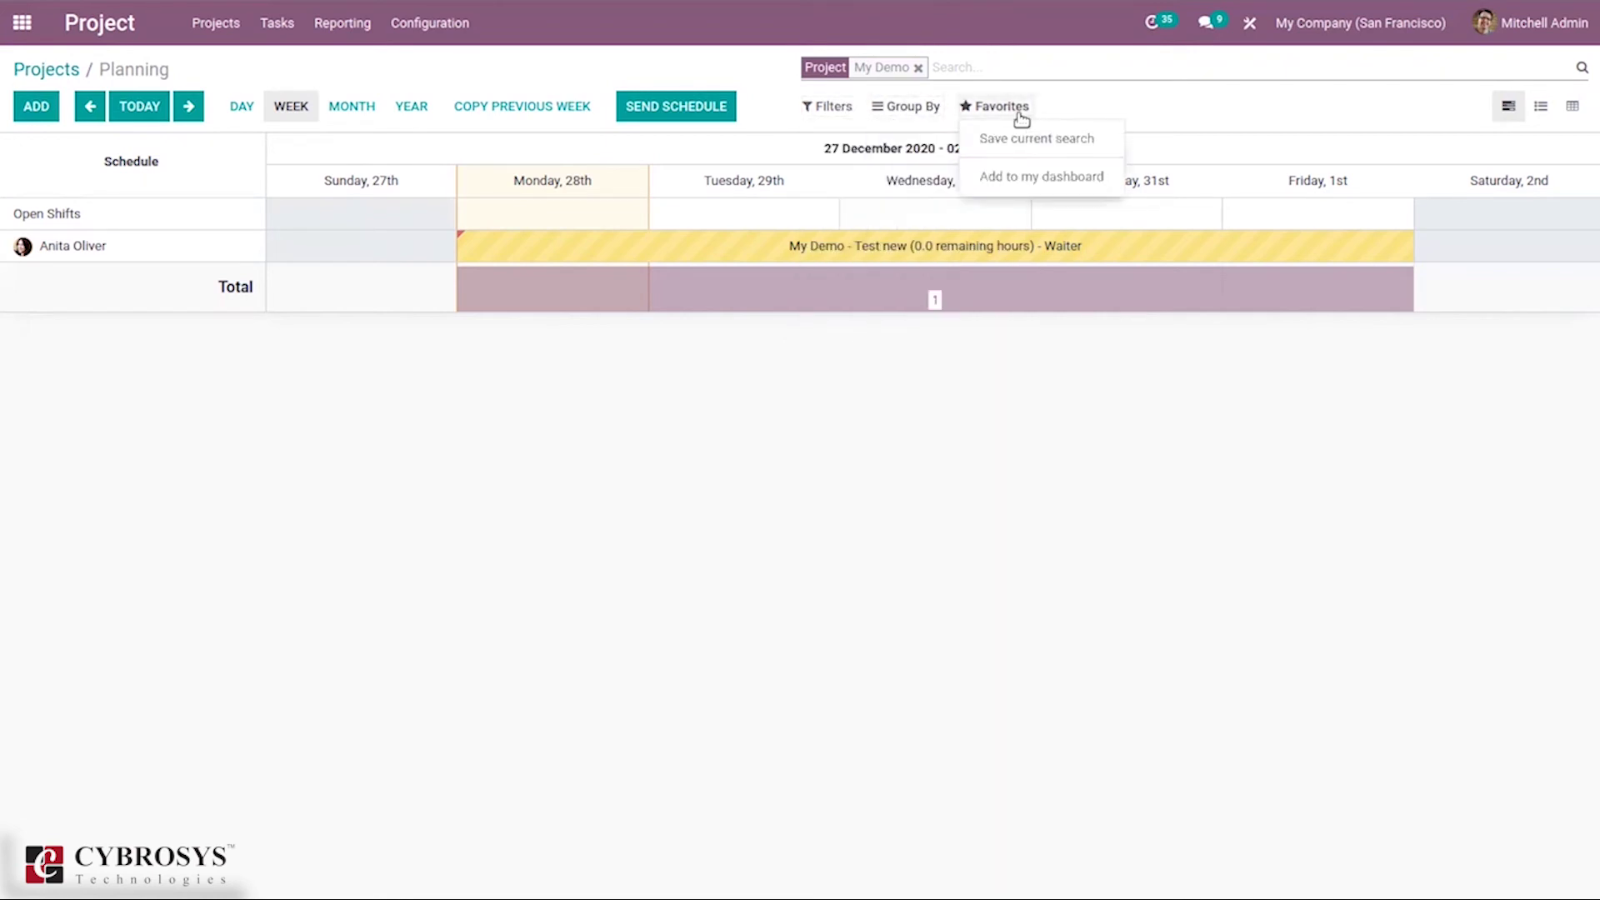
{"action": "left_click", "coordinate": [718, 64]}
{"action": "mouse_move", "coordinate": [892, 244]}
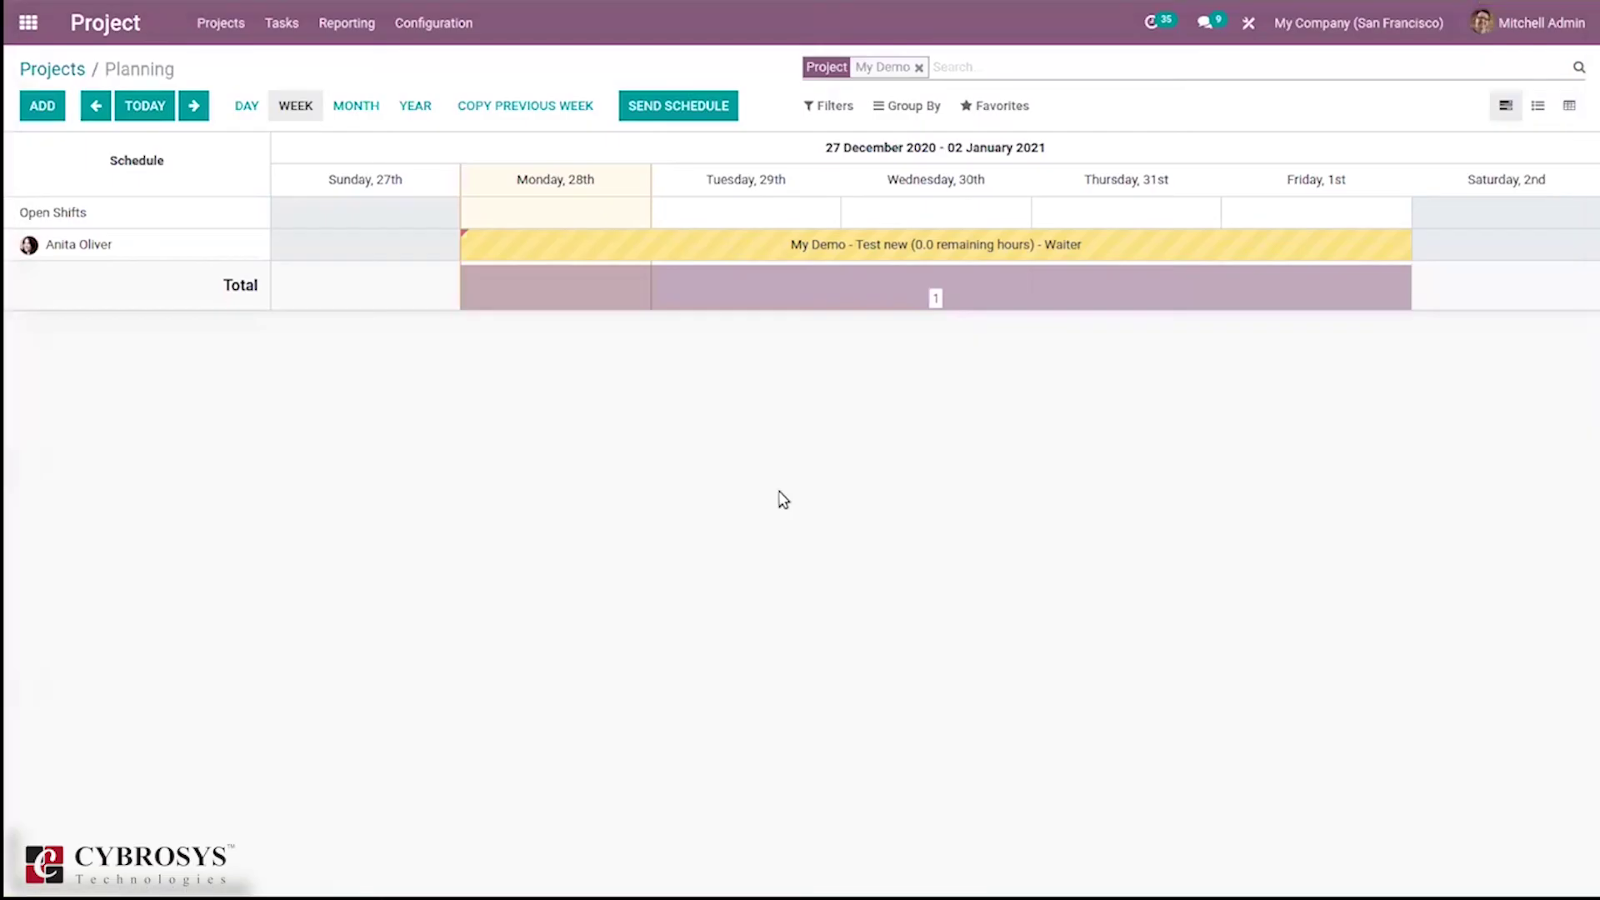
Step: Leave the planning schedule, switch to the Sales app and start a new quotation
{"action": "left_click", "coordinate": [39, 70]}
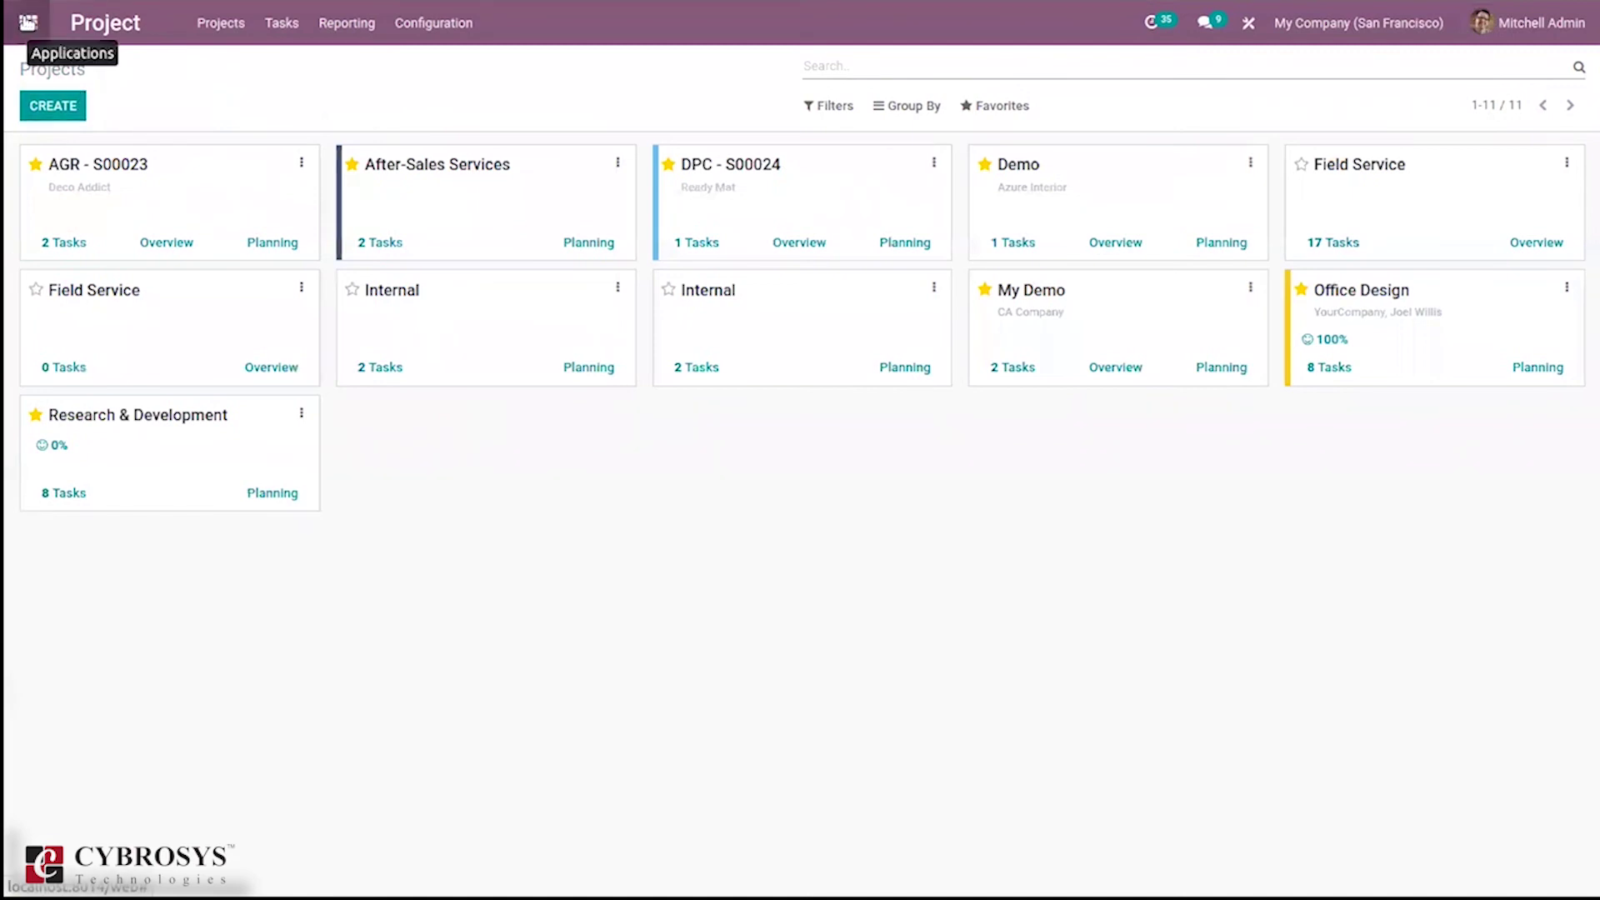
{"action": "left_click", "coordinate": [27, 23]}
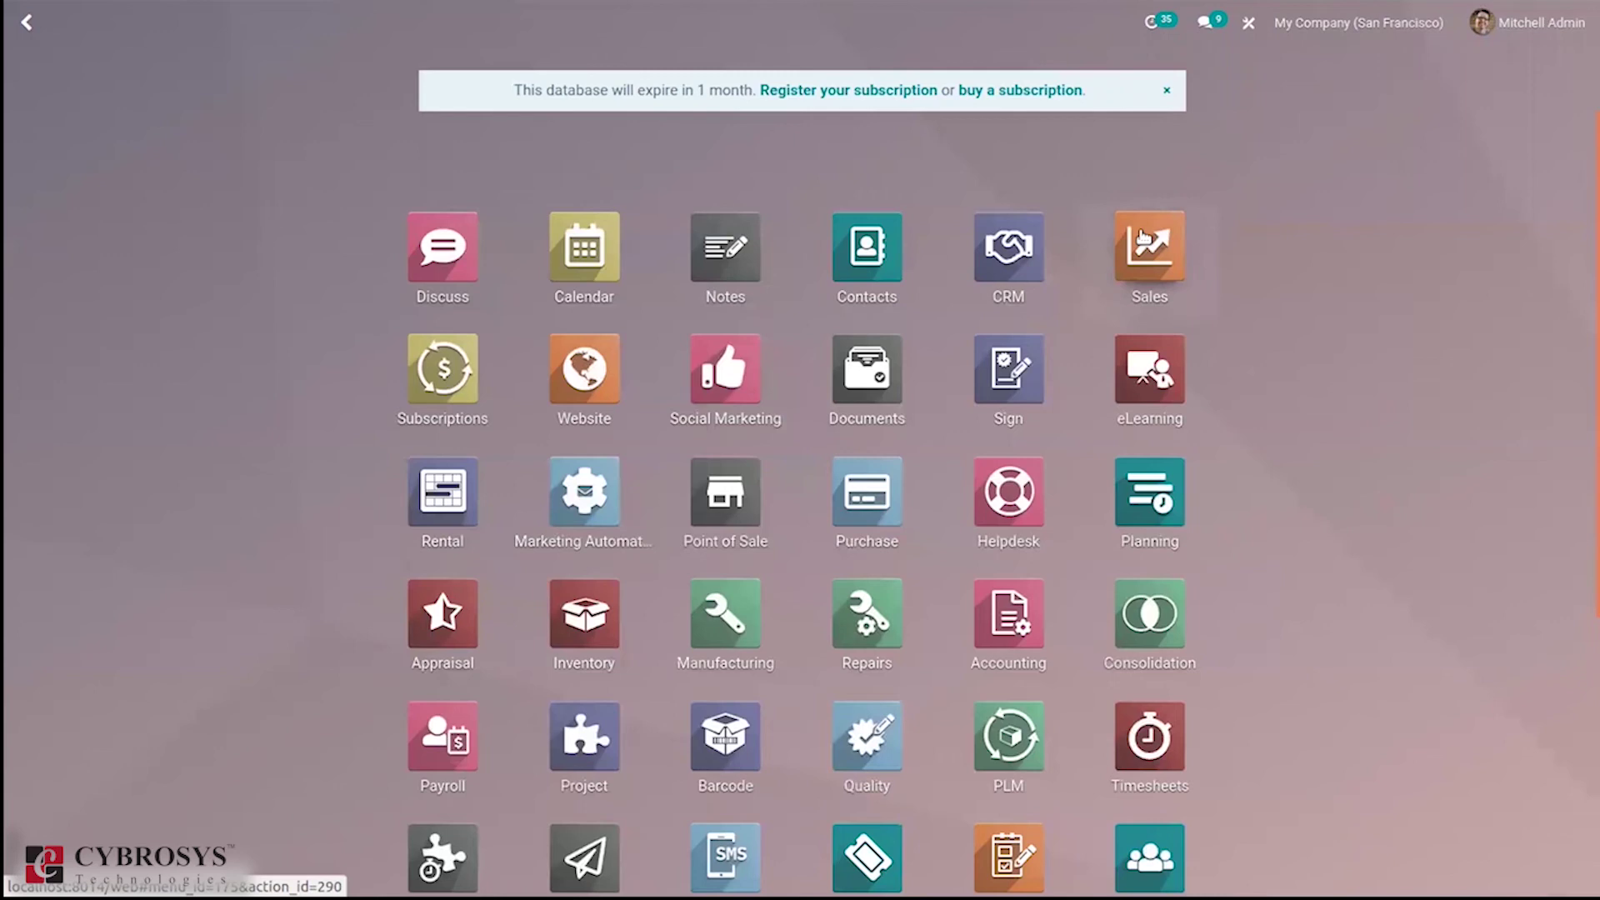
{"action": "left_click", "coordinate": [1142, 238]}
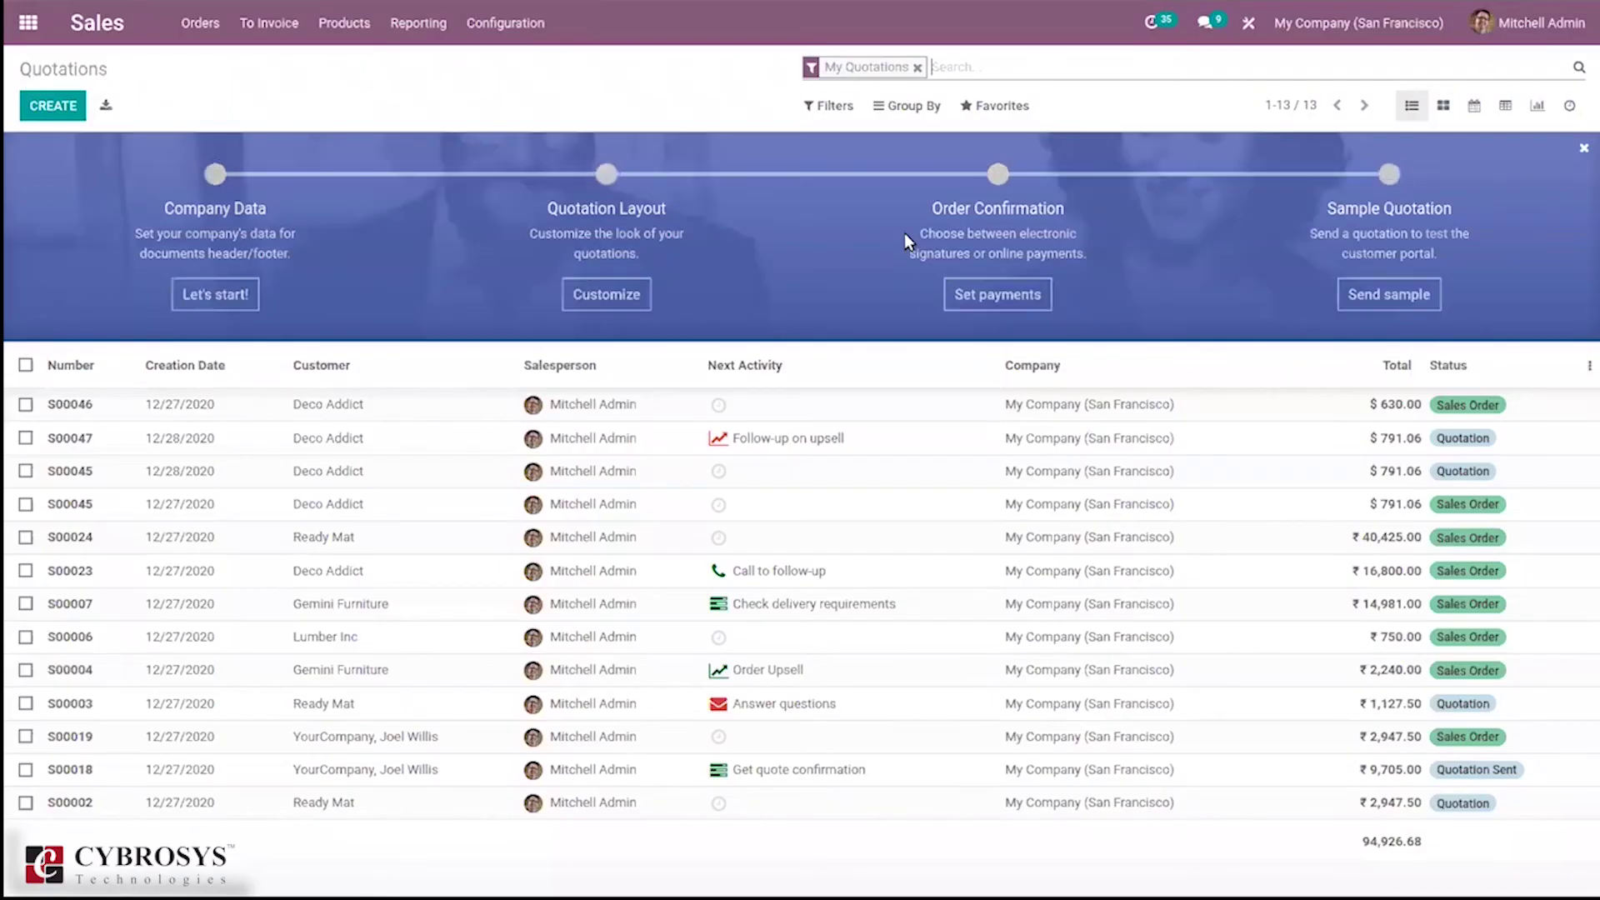
{"action": "left_click", "coordinate": [37, 125]}
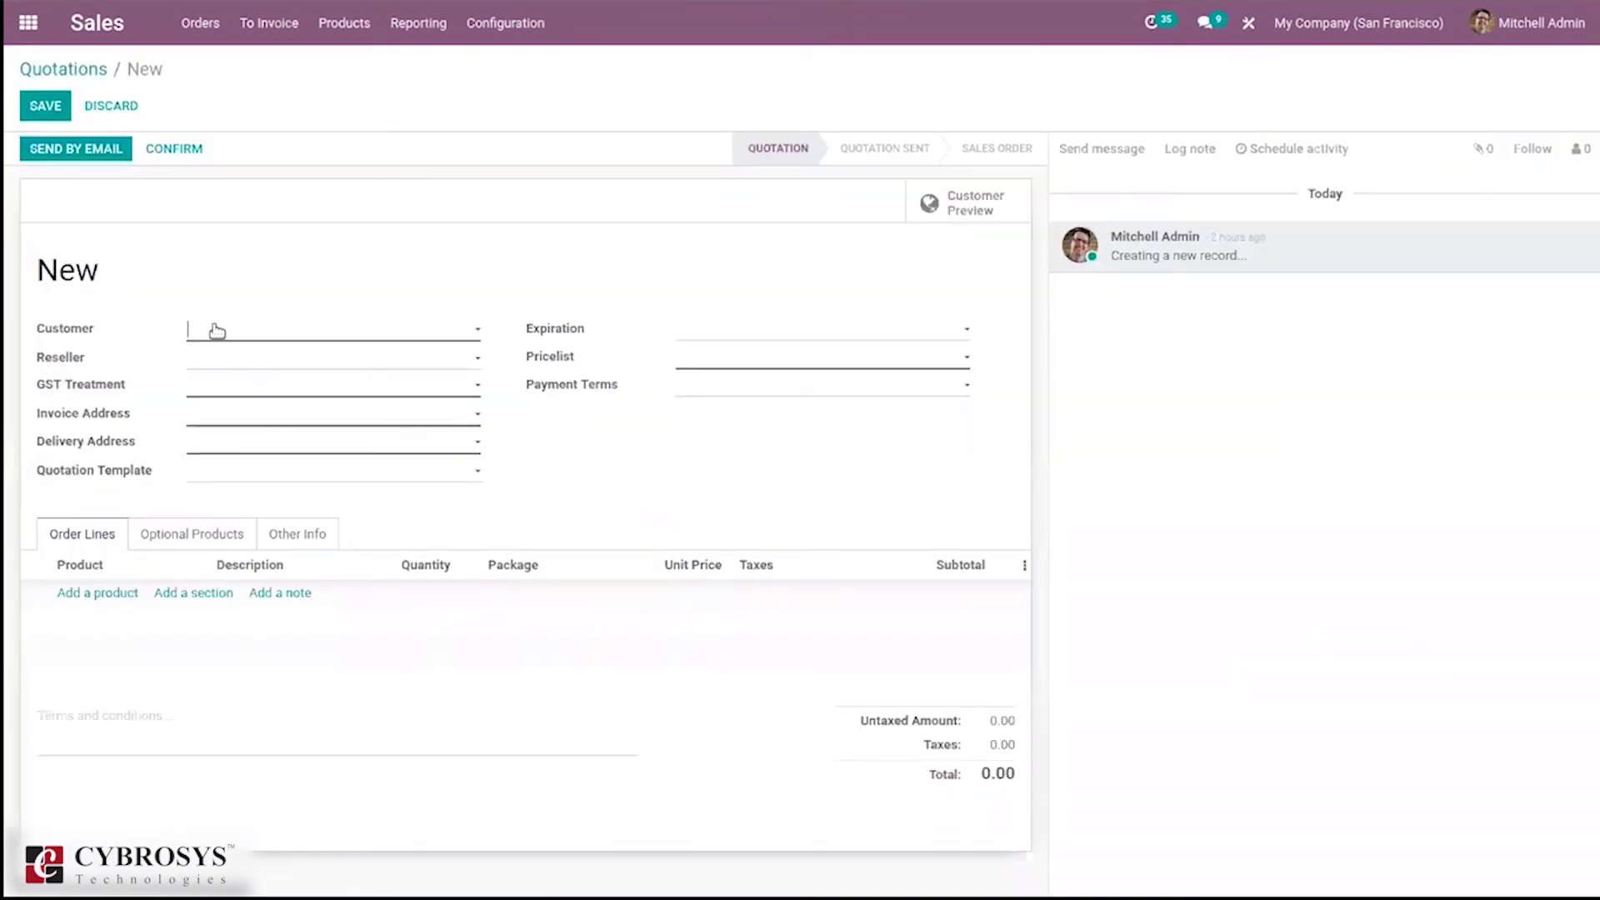
Step: Set the quotation's customer to Azure Interior and its GST treatment to Consumer
{"action": "left_click", "coordinate": [212, 327]}
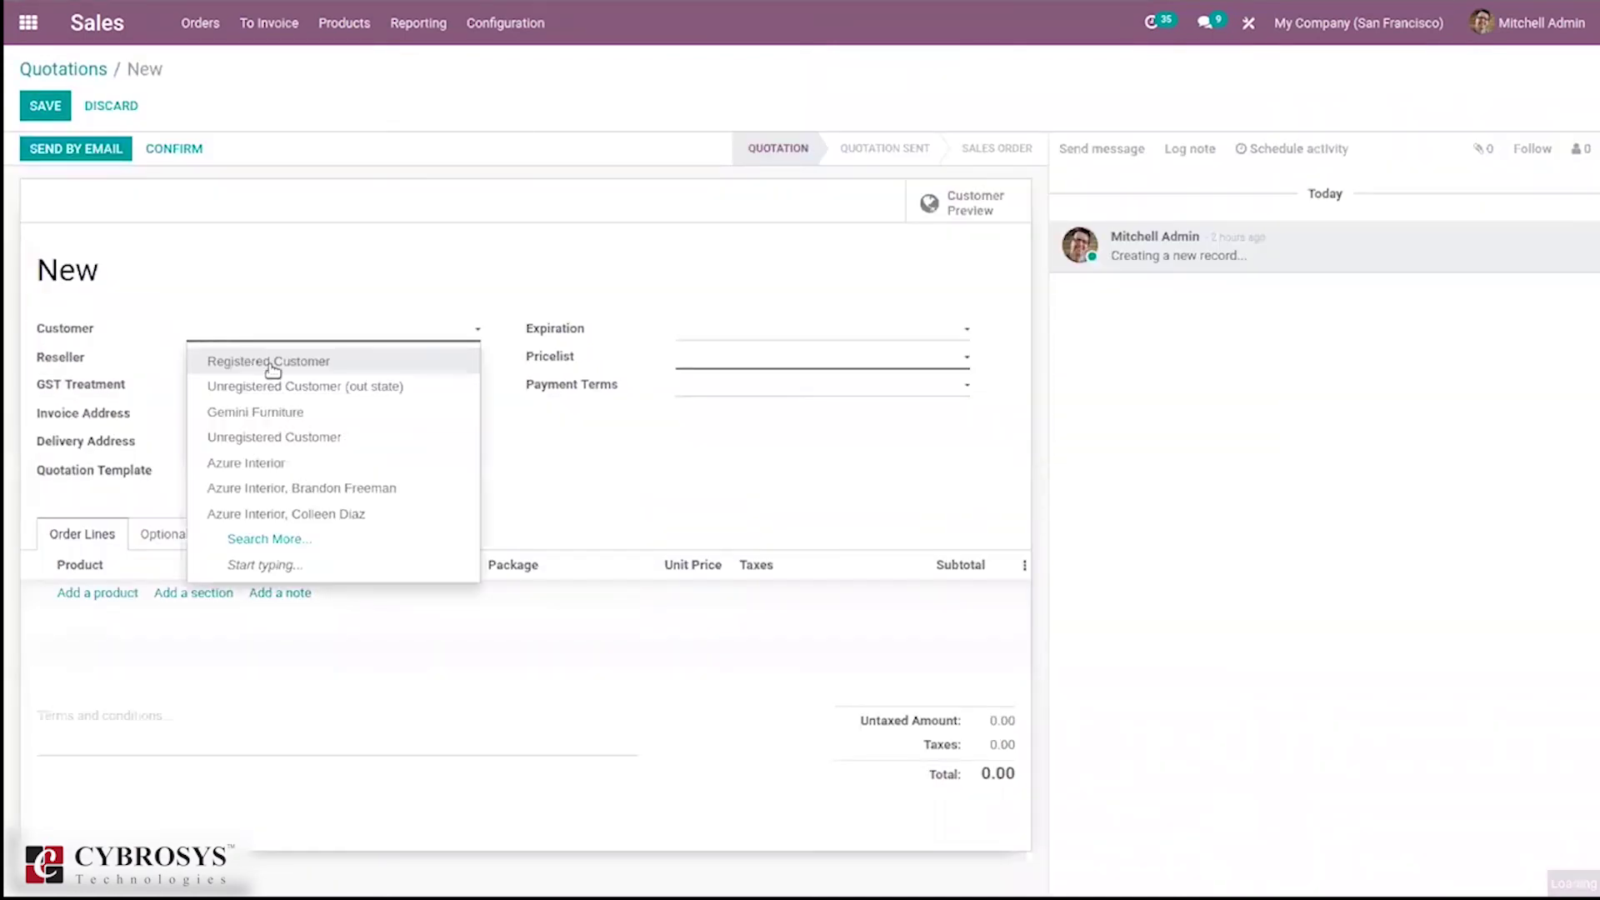
{"action": "left_click", "coordinate": [304, 465]}
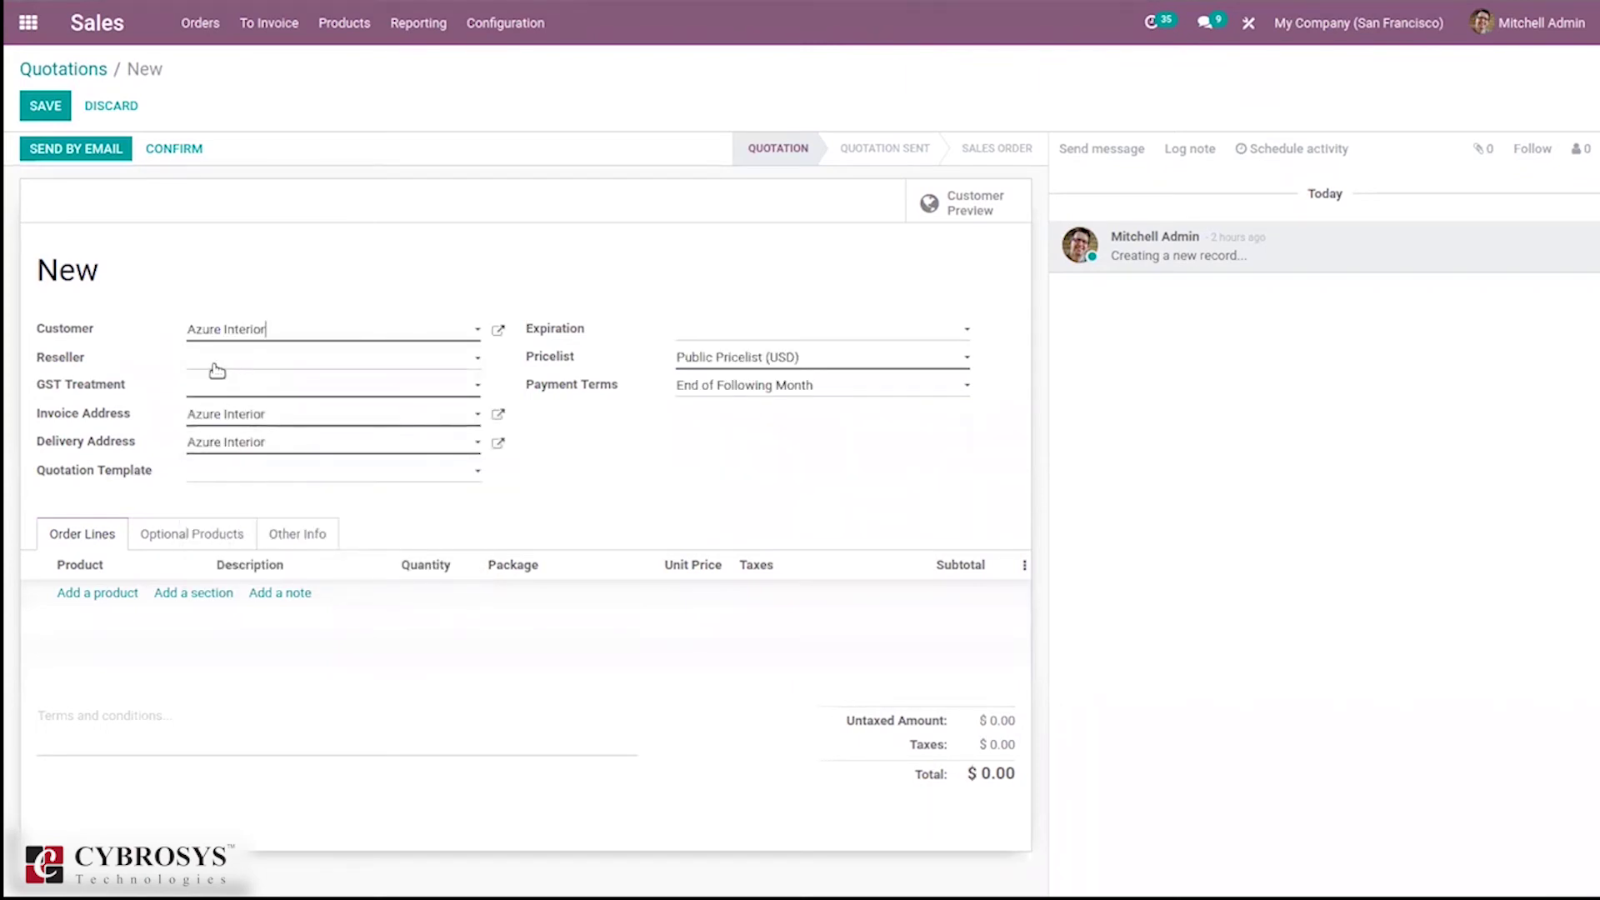
{"action": "left_click", "coordinate": [215, 392]}
{"action": "left_click", "coordinate": [254, 480]}
Step: Add an order line with a newly created product named Testnew
{"action": "left_click", "coordinate": [62, 594]}
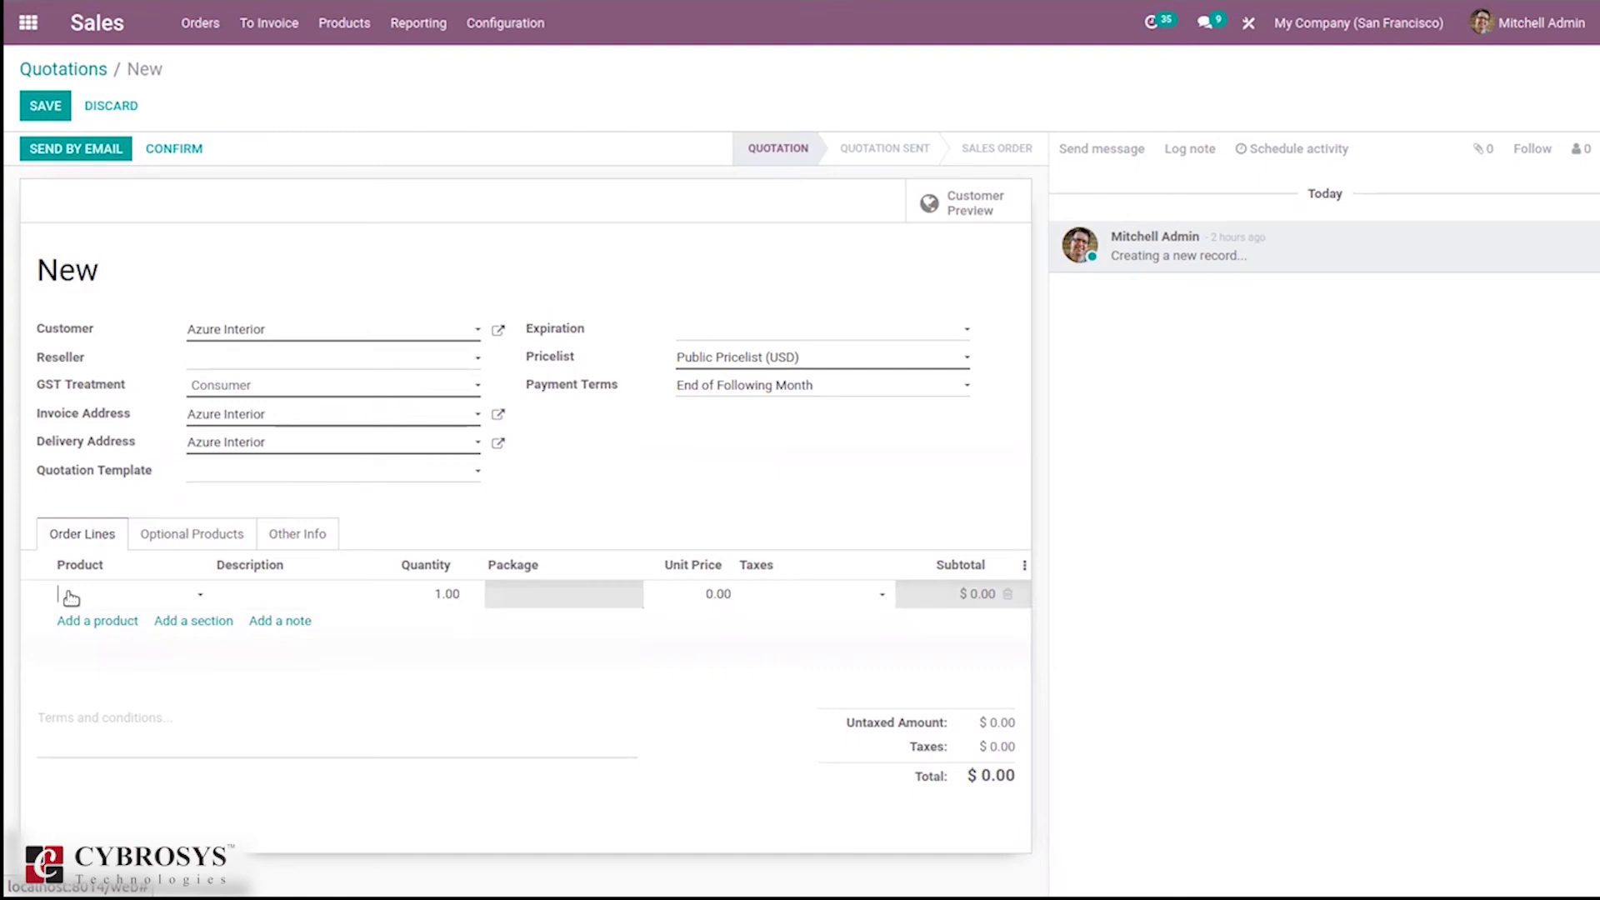
{"action": "left_click", "coordinate": [70, 598]}
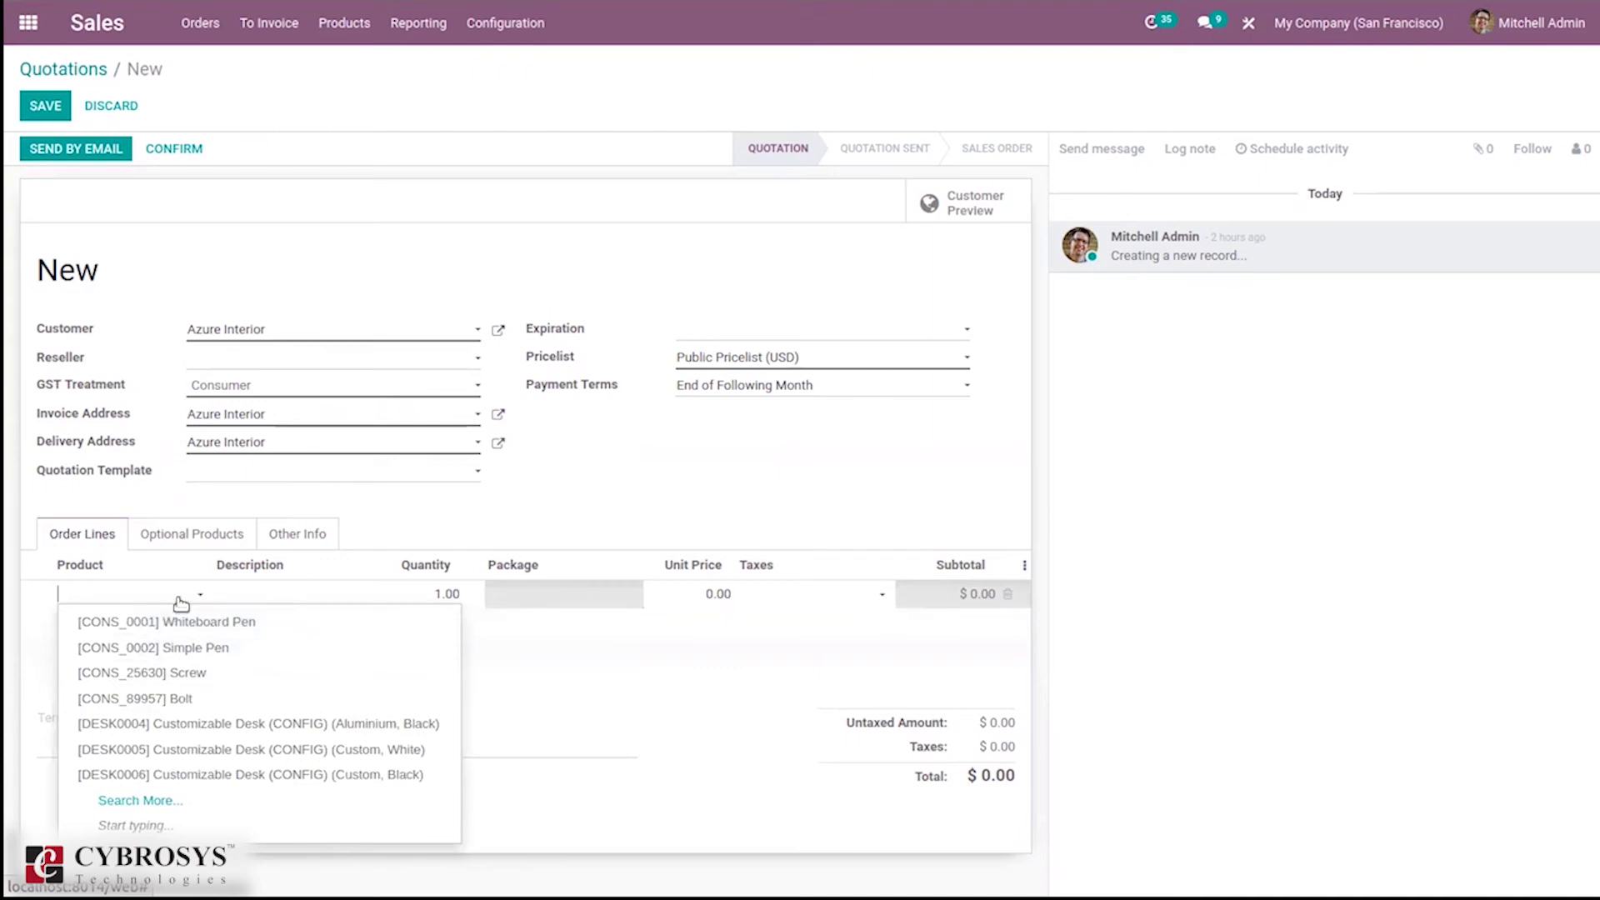
{"action": "type", "text": "Testnew"}
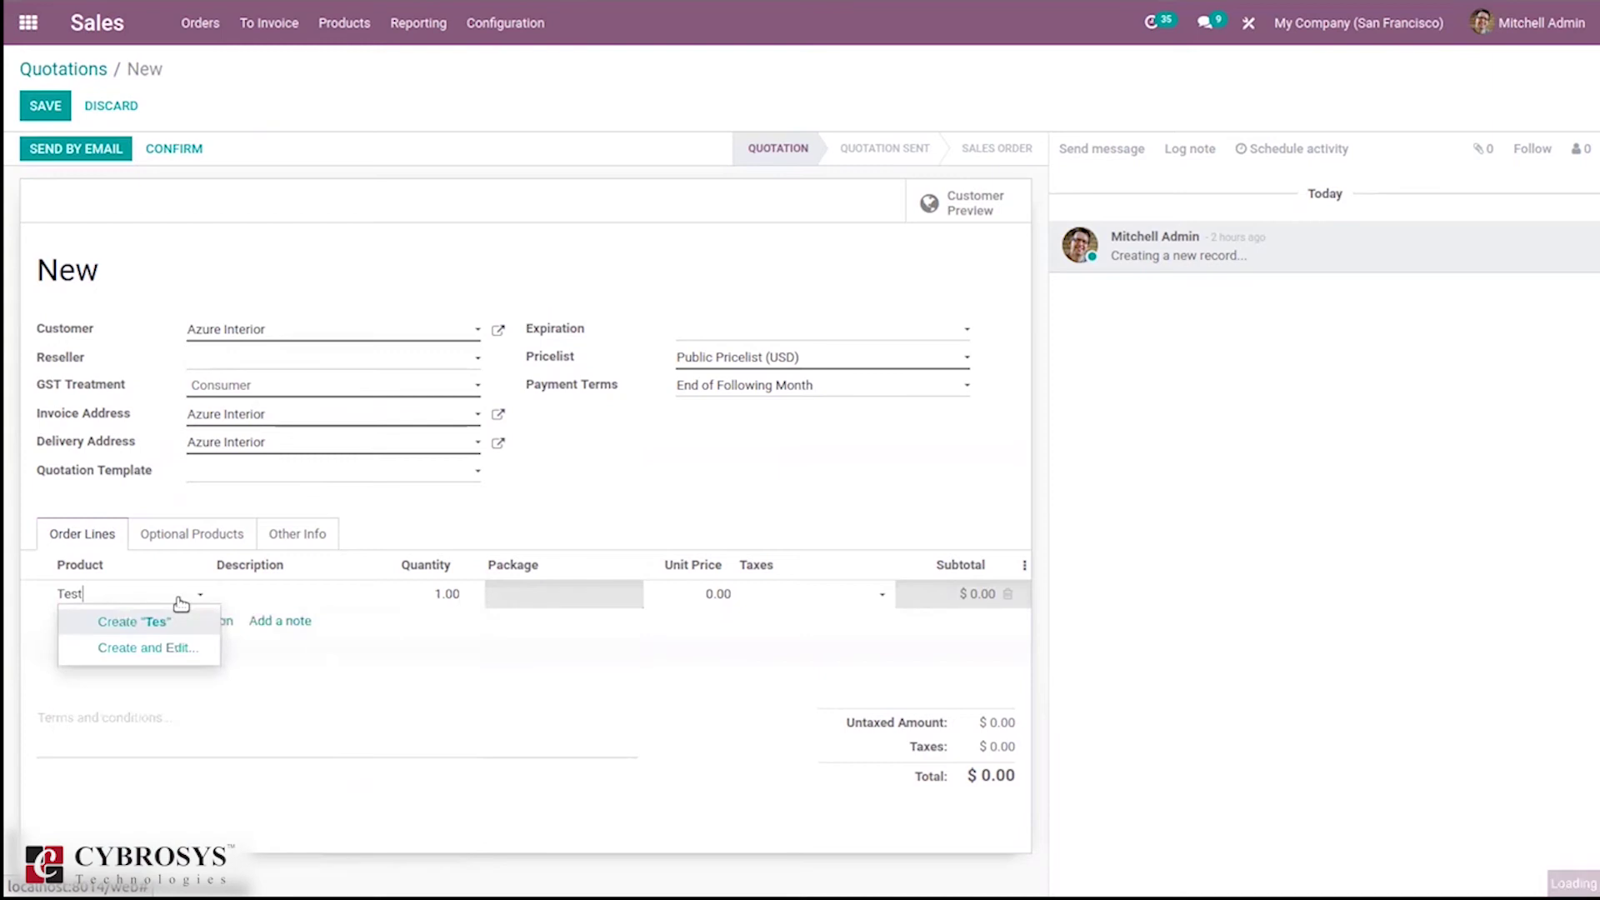
{"action": "left_click", "coordinate": [136, 631]}
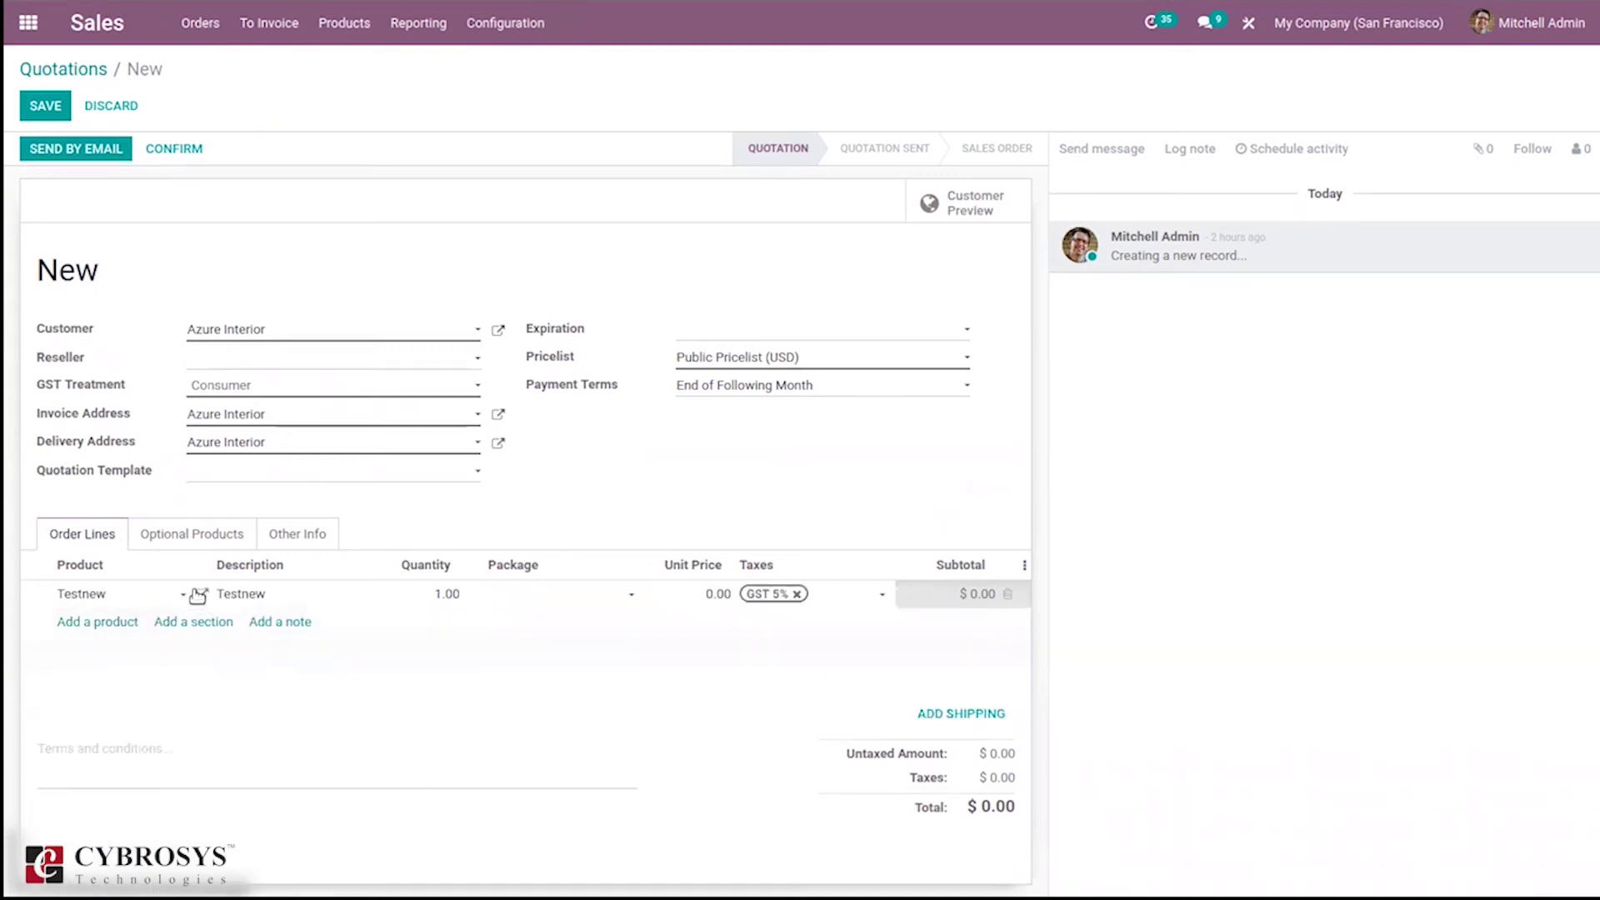
Step: Open the Testnew product's details, rename it Test3, set its type to Service and its public price to 100
{"action": "left_click", "coordinate": [204, 595]}
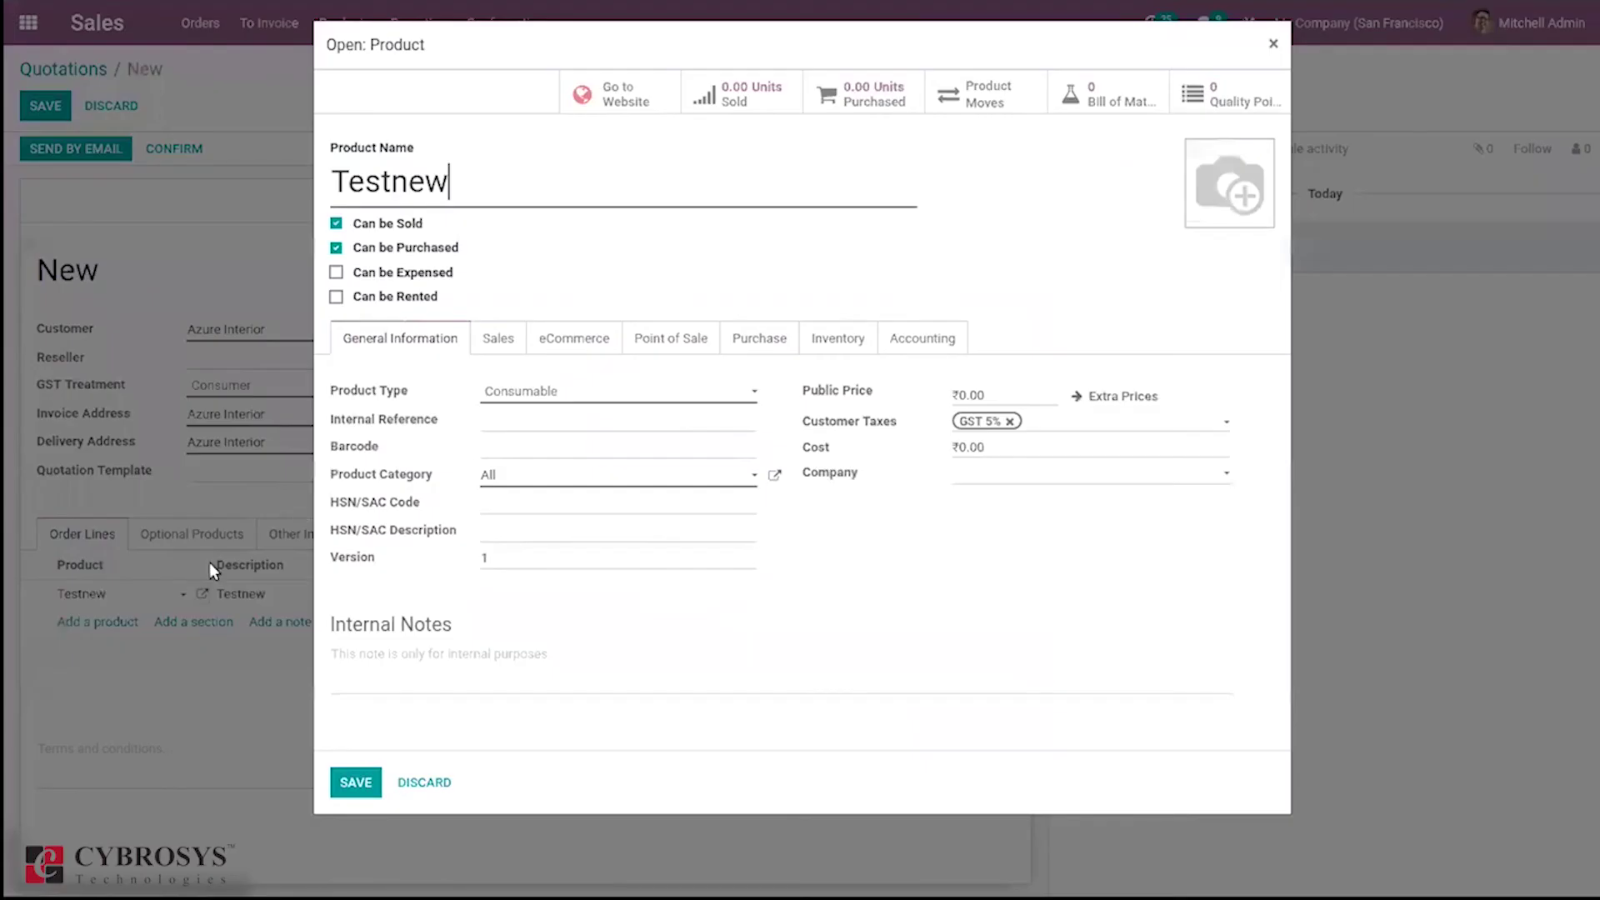
{"action": "left_click", "coordinate": [550, 392]}
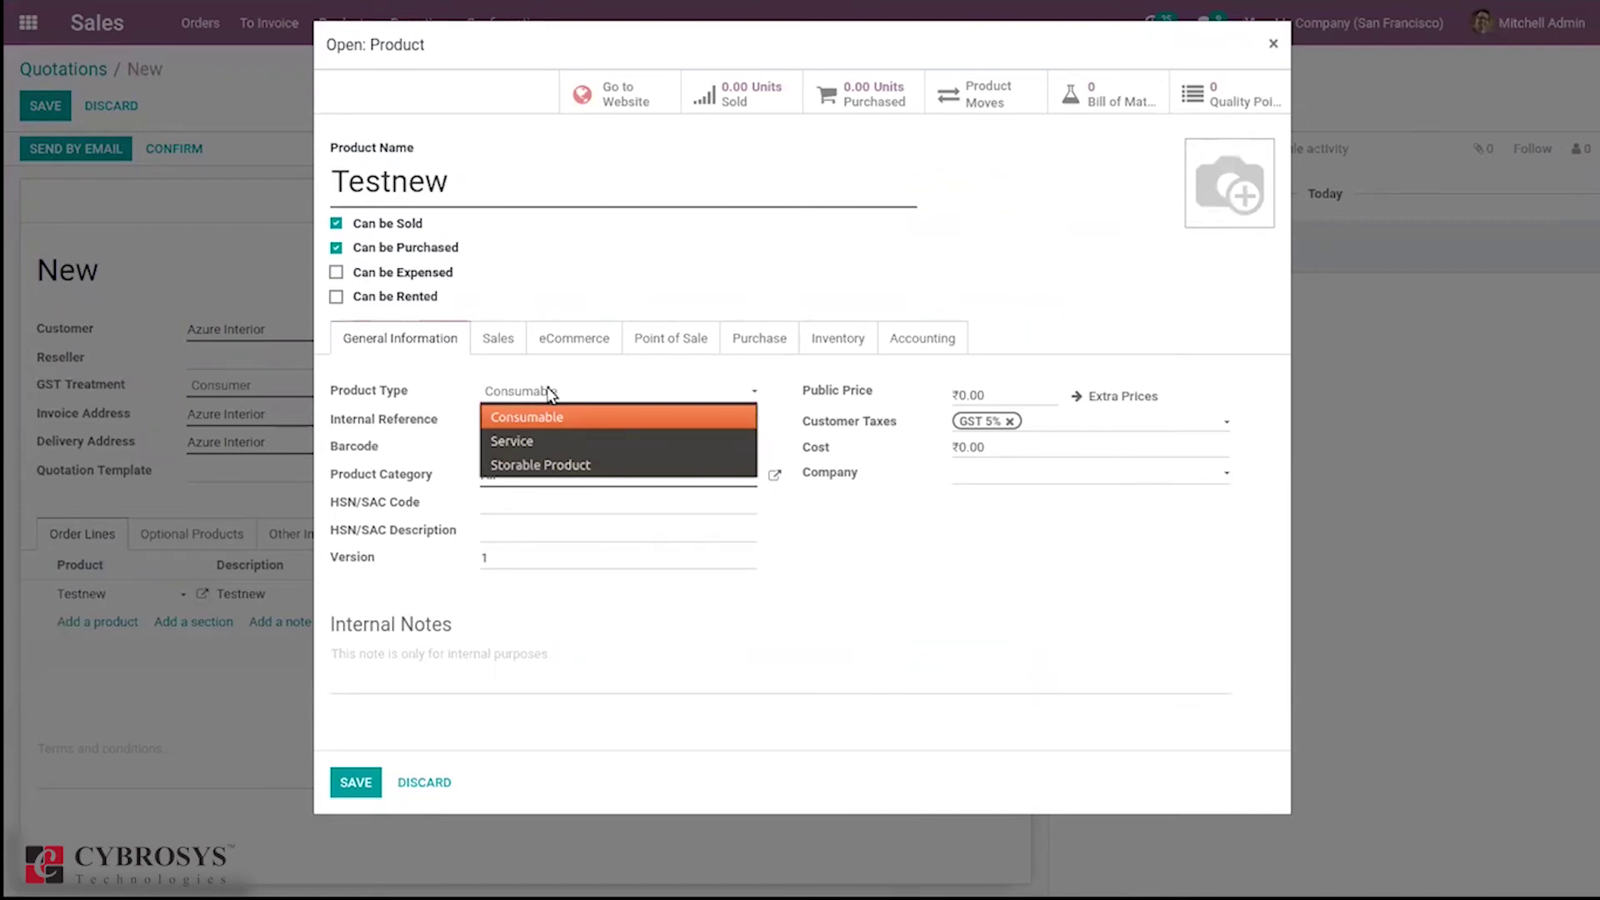
{"action": "left_click", "coordinate": [475, 179]}
{"action": "double_click", "coordinate": [478, 176]}
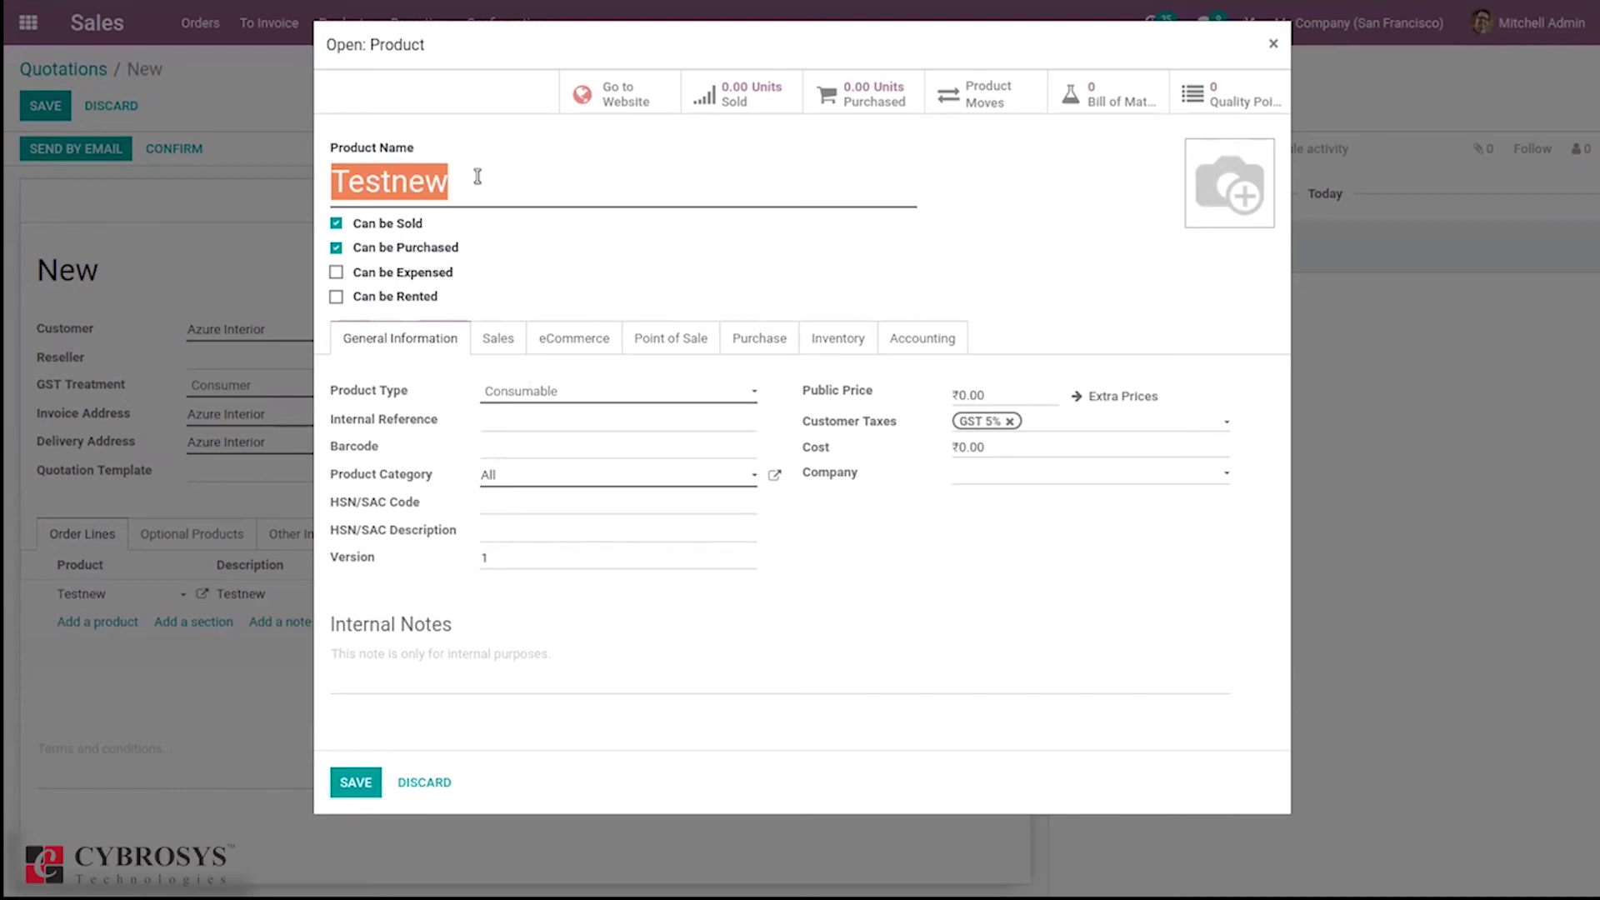
{"action": "type", "text": "Test3"}
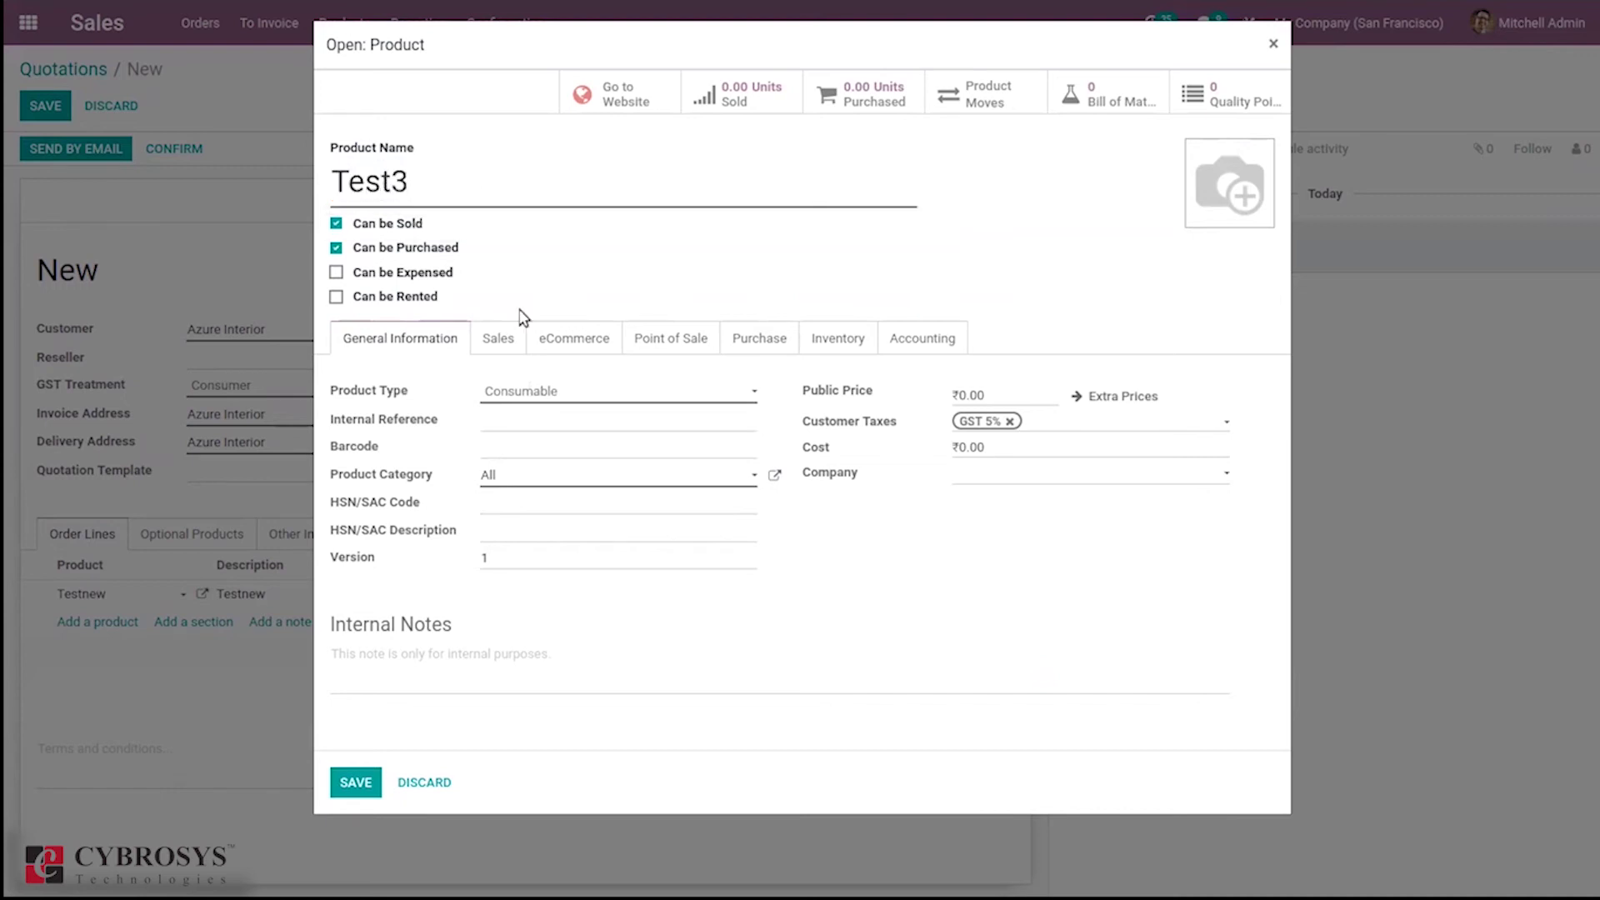
{"action": "left_click", "coordinate": [530, 400]}
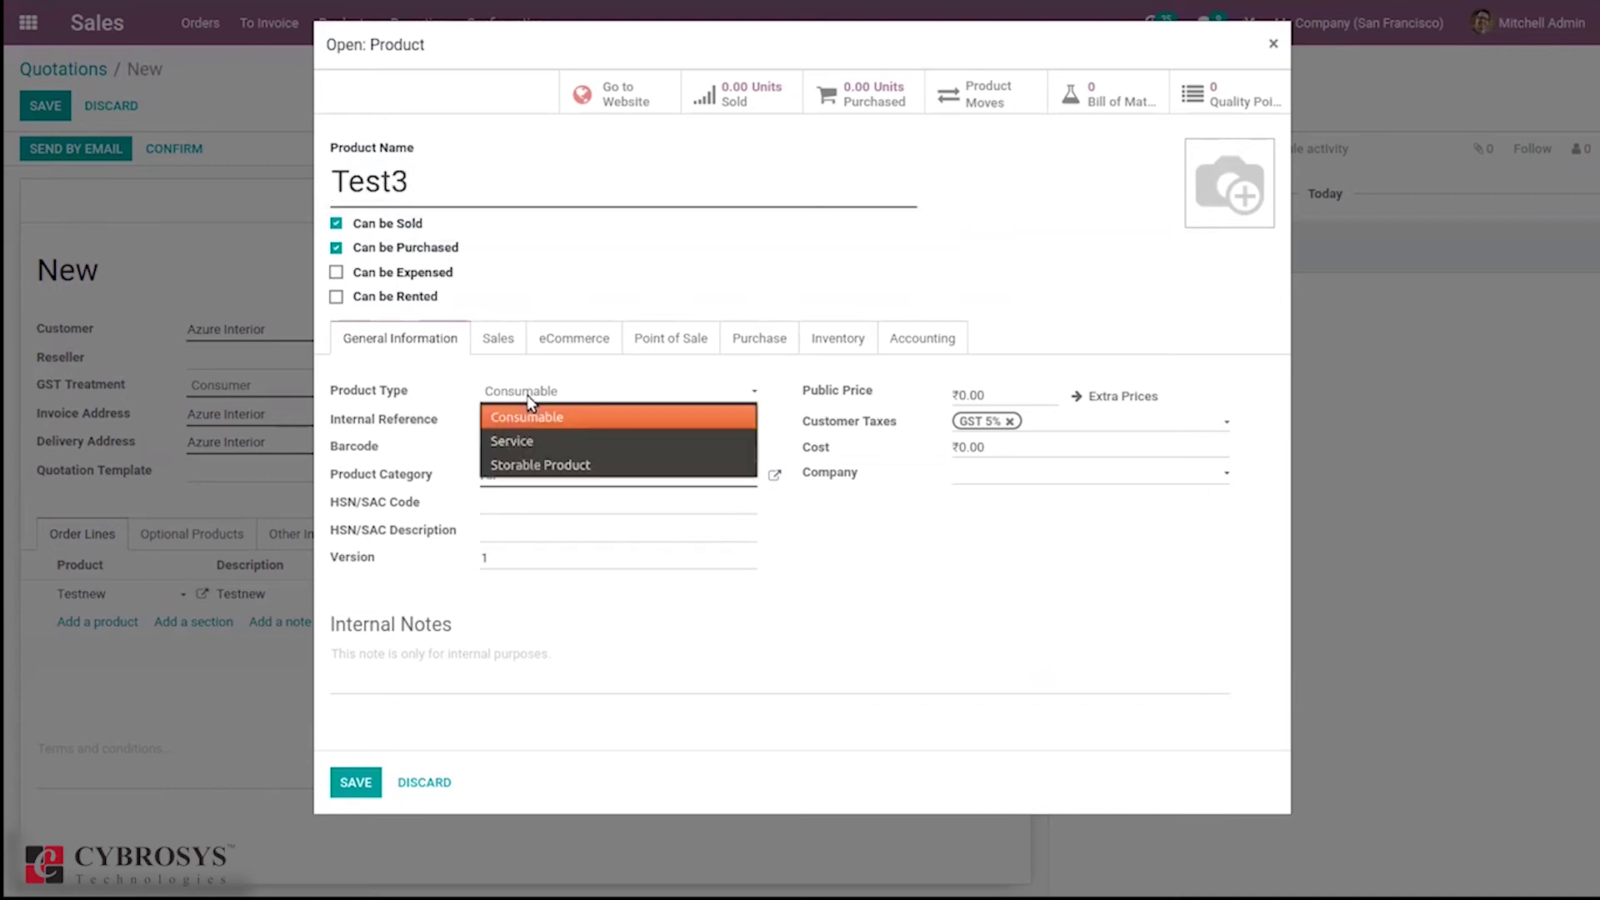
{"action": "left_click", "coordinate": [545, 433]}
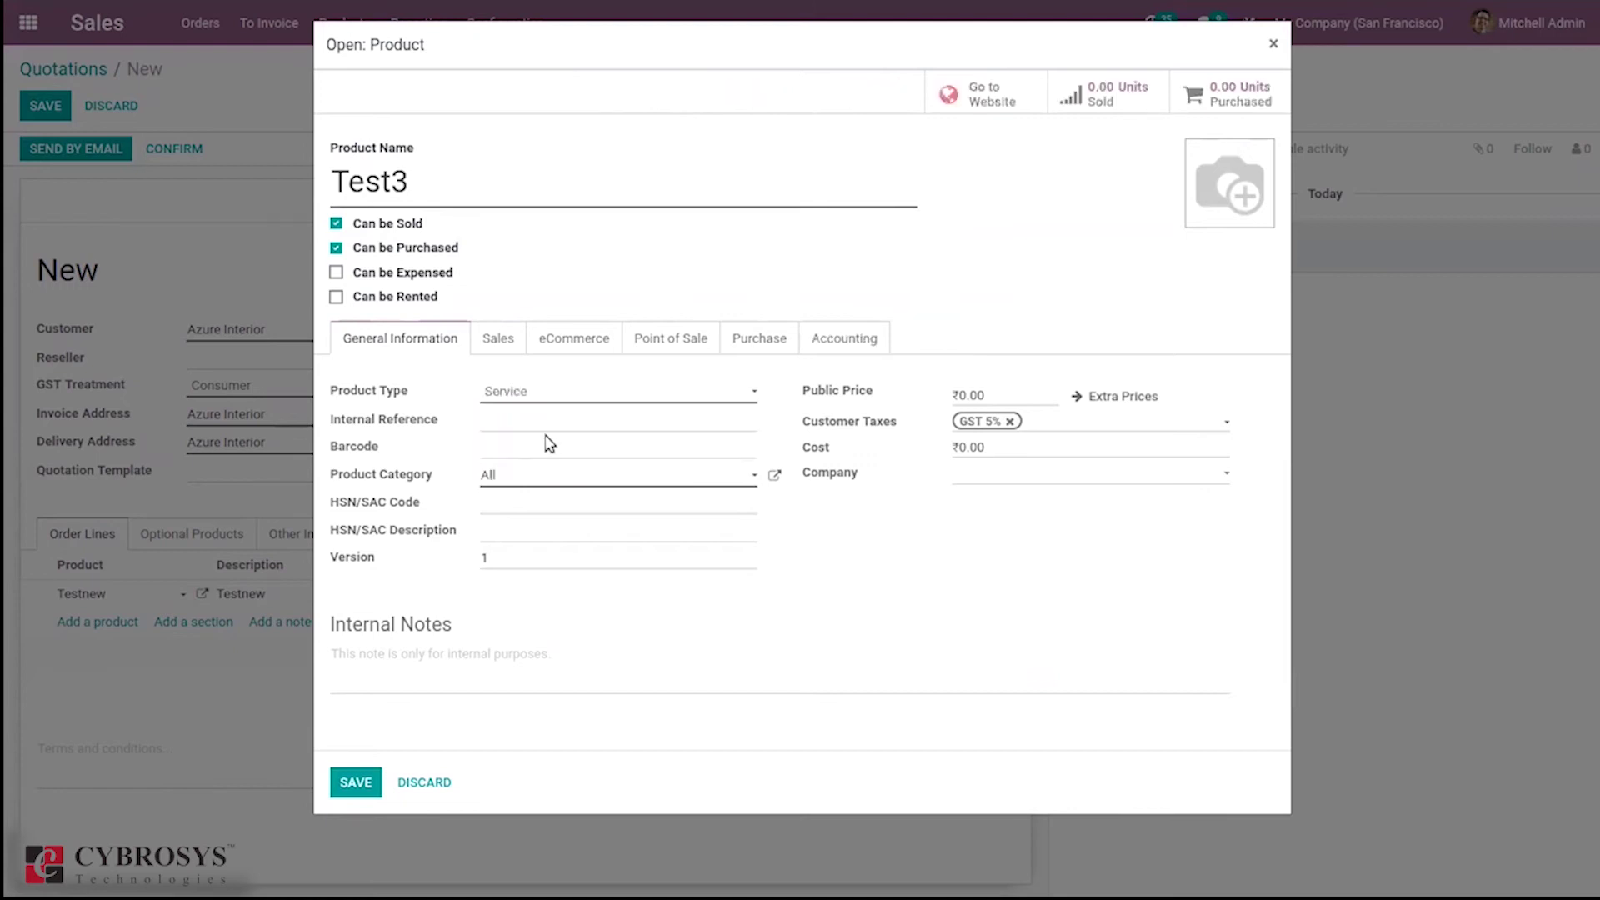
{"action": "double_click", "coordinate": [969, 394]}
{"action": "type", "text": "10000"}
{"action": "left_click", "coordinate": [499, 338]}
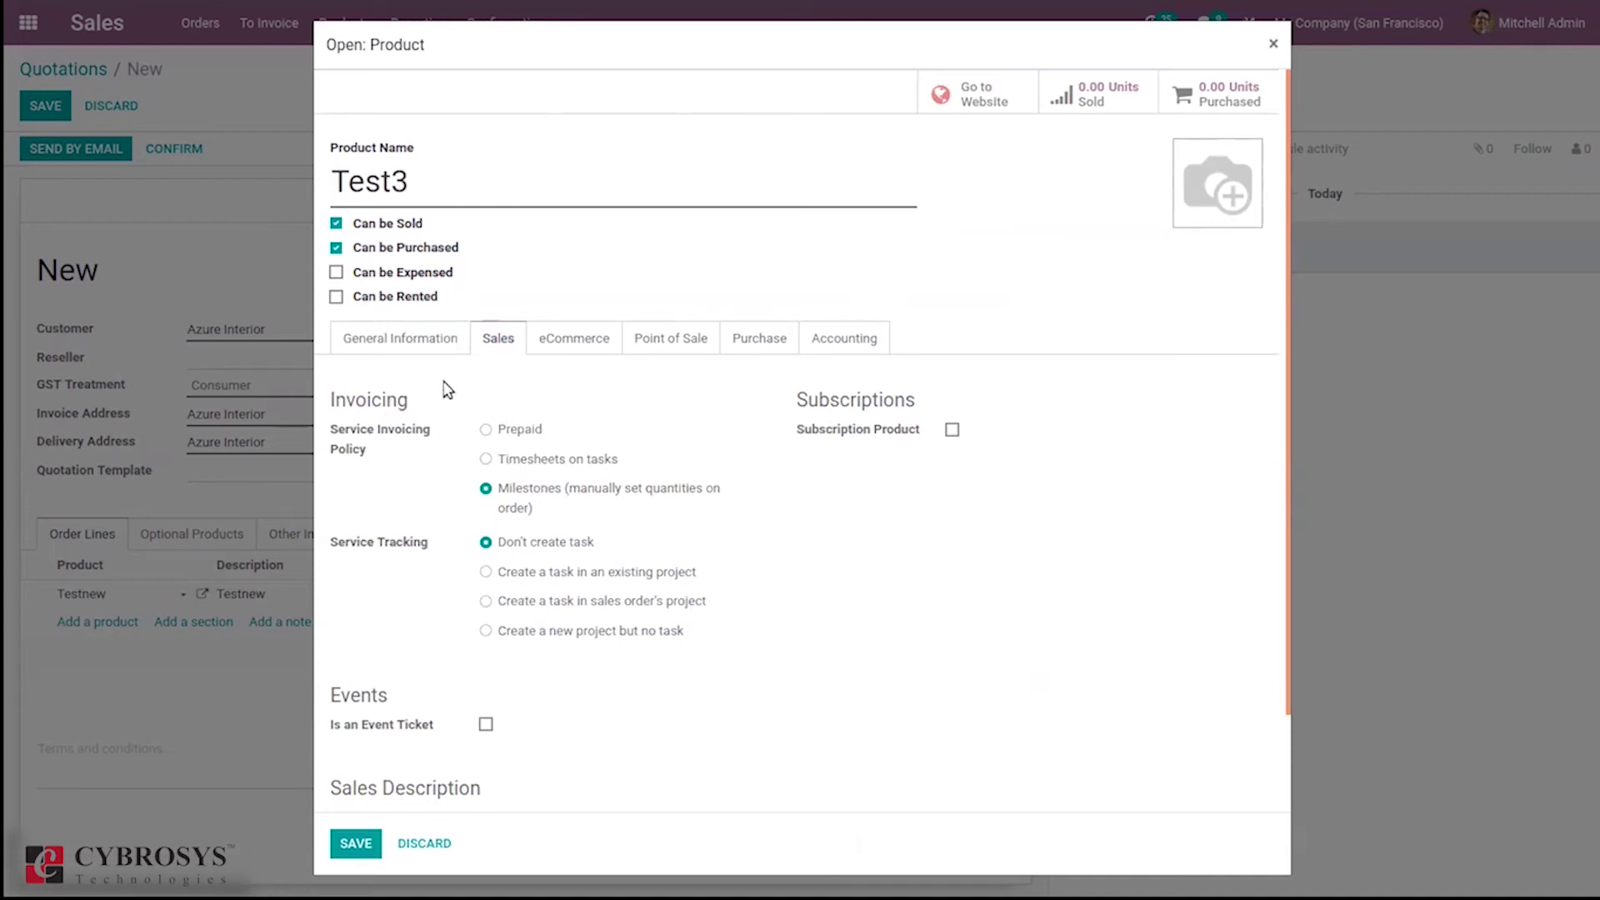
{"action": "left_click", "coordinate": [414, 342]}
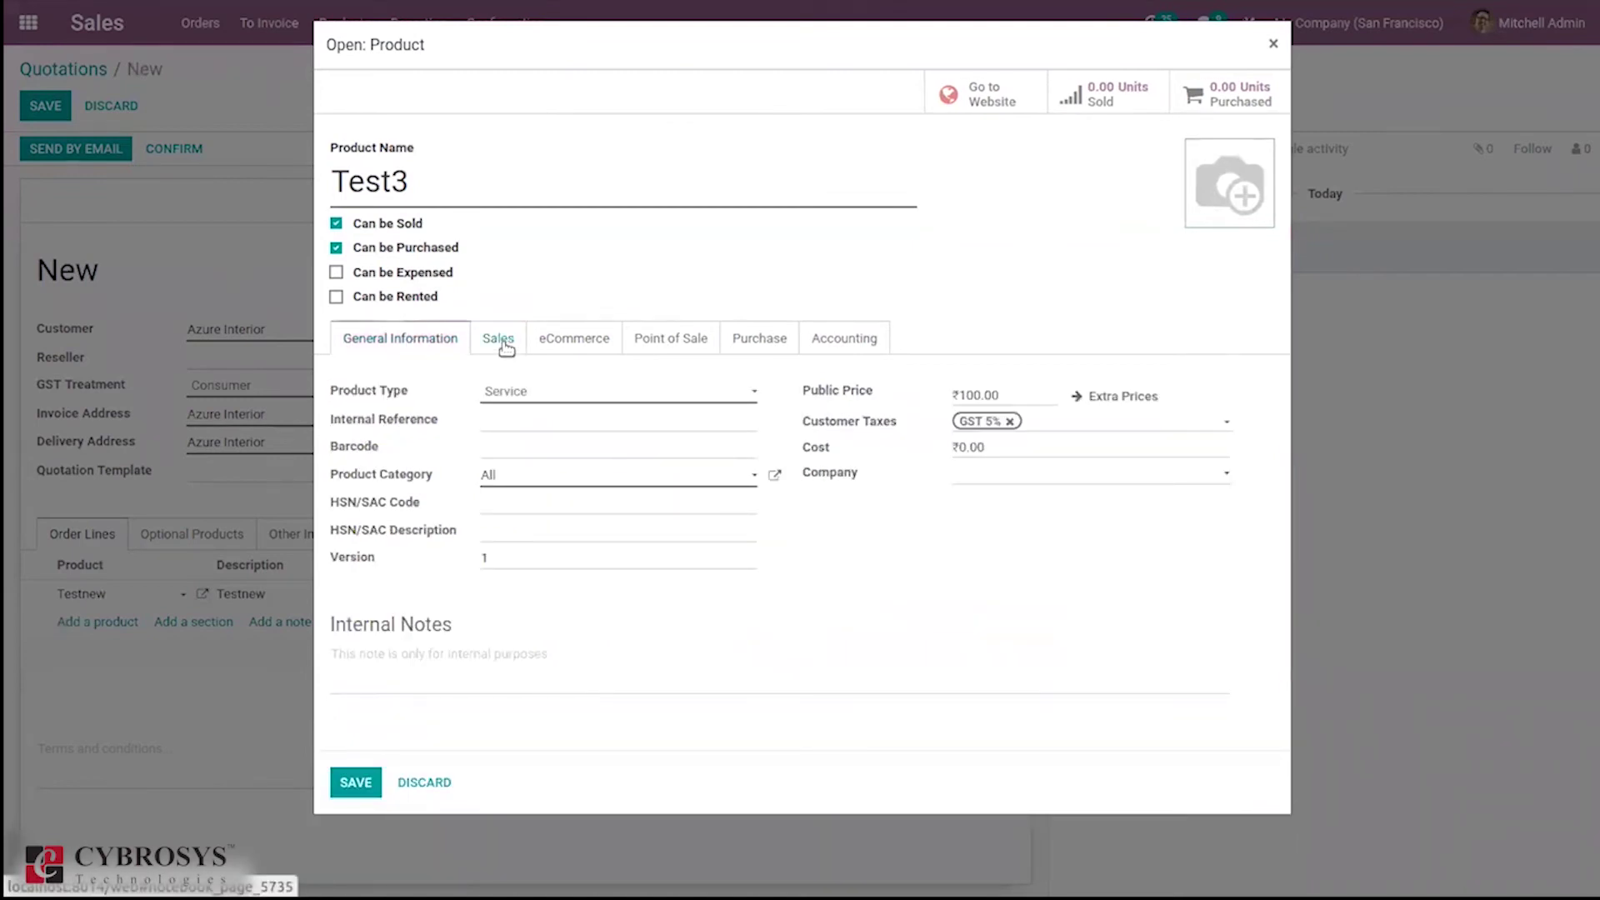
Step: Set Test3 to invoice by timesheets on tasks and create a task in the sales order's project, and save the product
{"action": "left_click", "coordinate": [505, 344]}
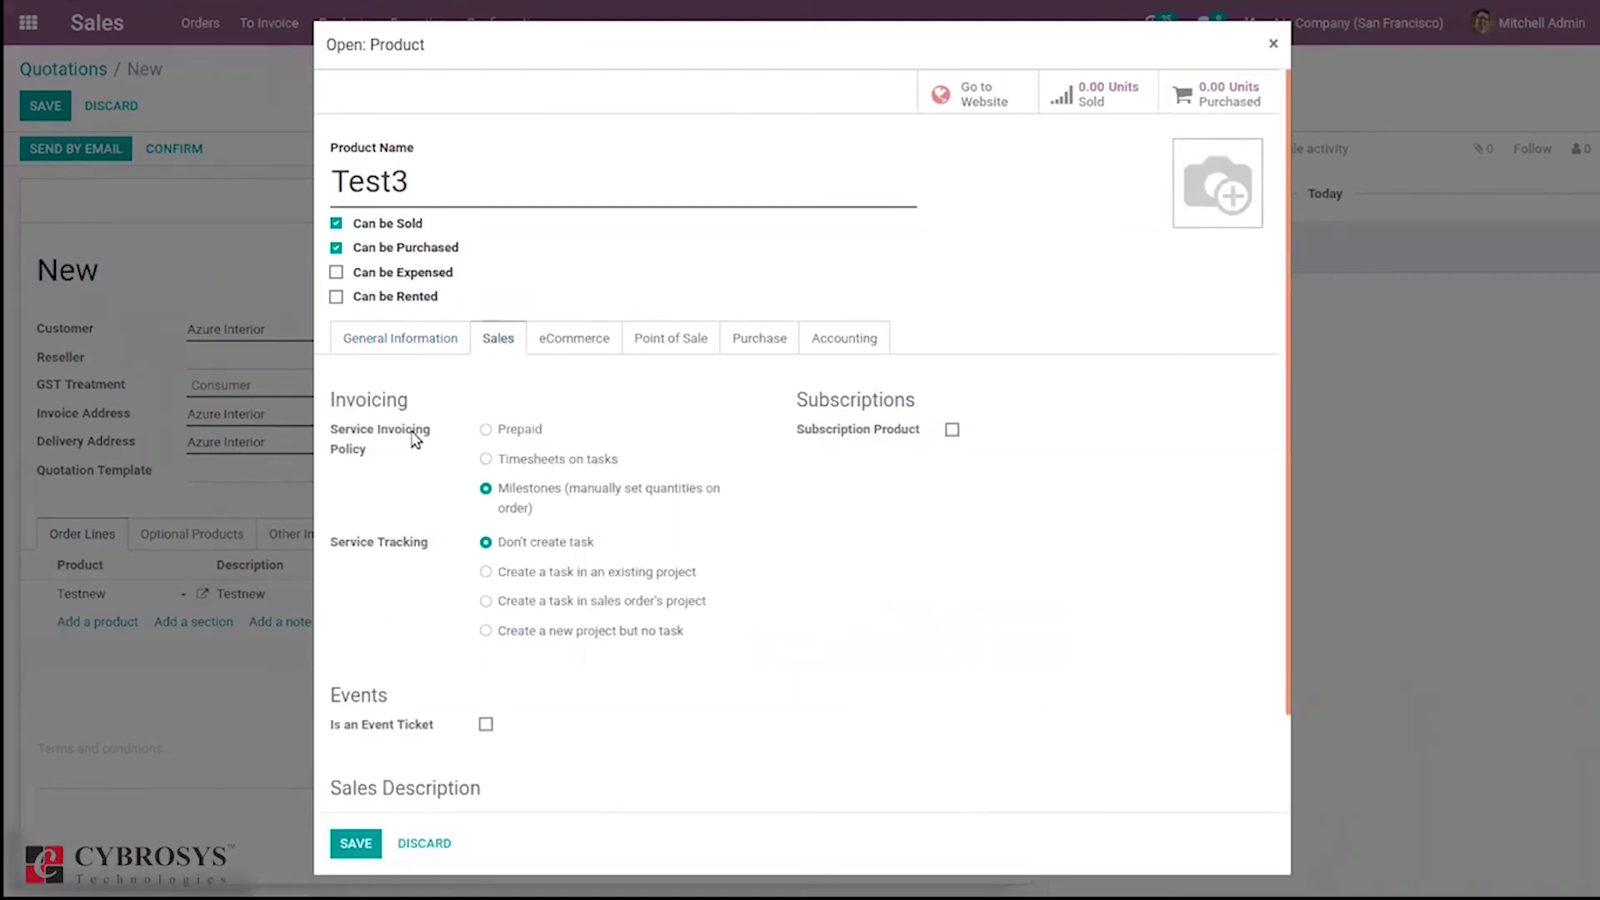
{"action": "left_click", "coordinate": [536, 460]}
{"action": "left_click", "coordinate": [534, 573]}
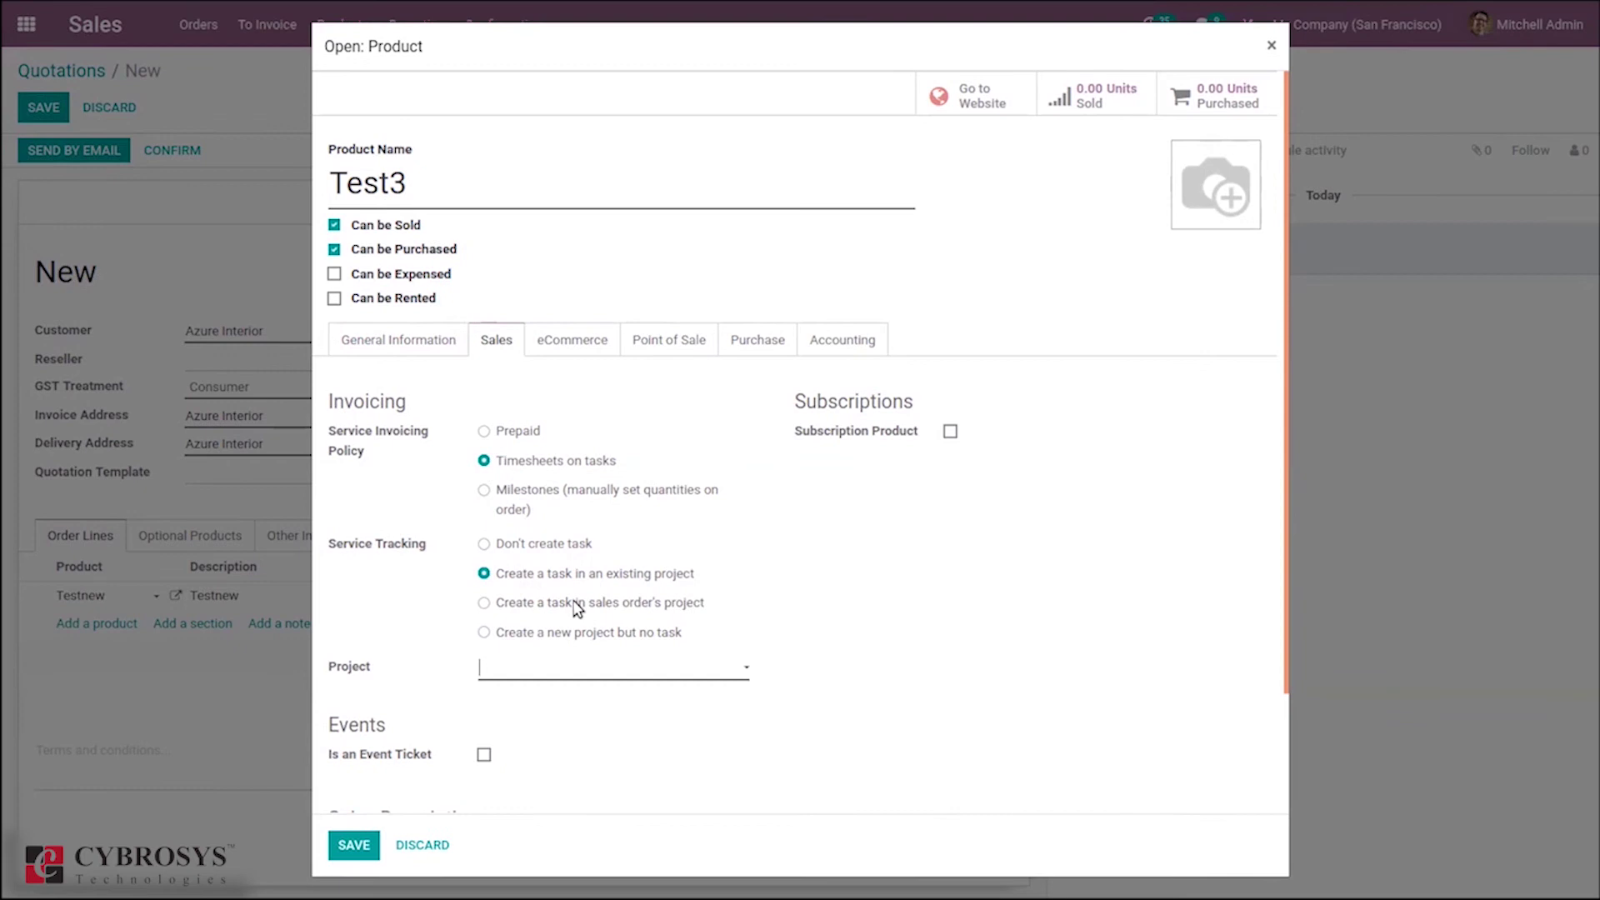
{"action": "left_click", "coordinate": [579, 608]}
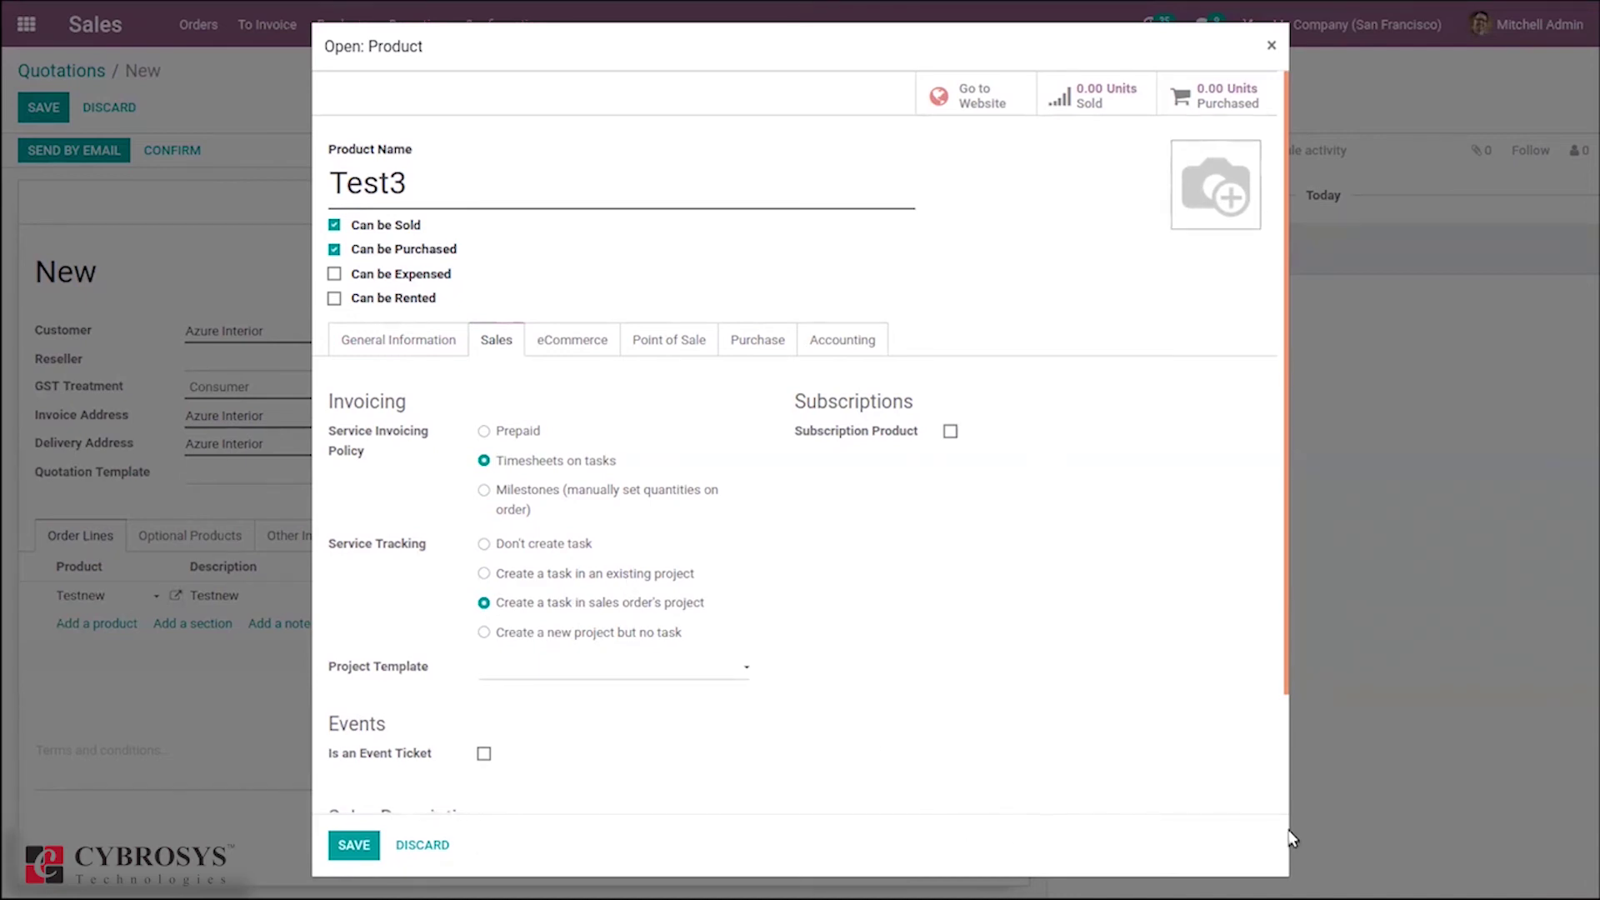
{"action": "left_click", "coordinate": [347, 847]}
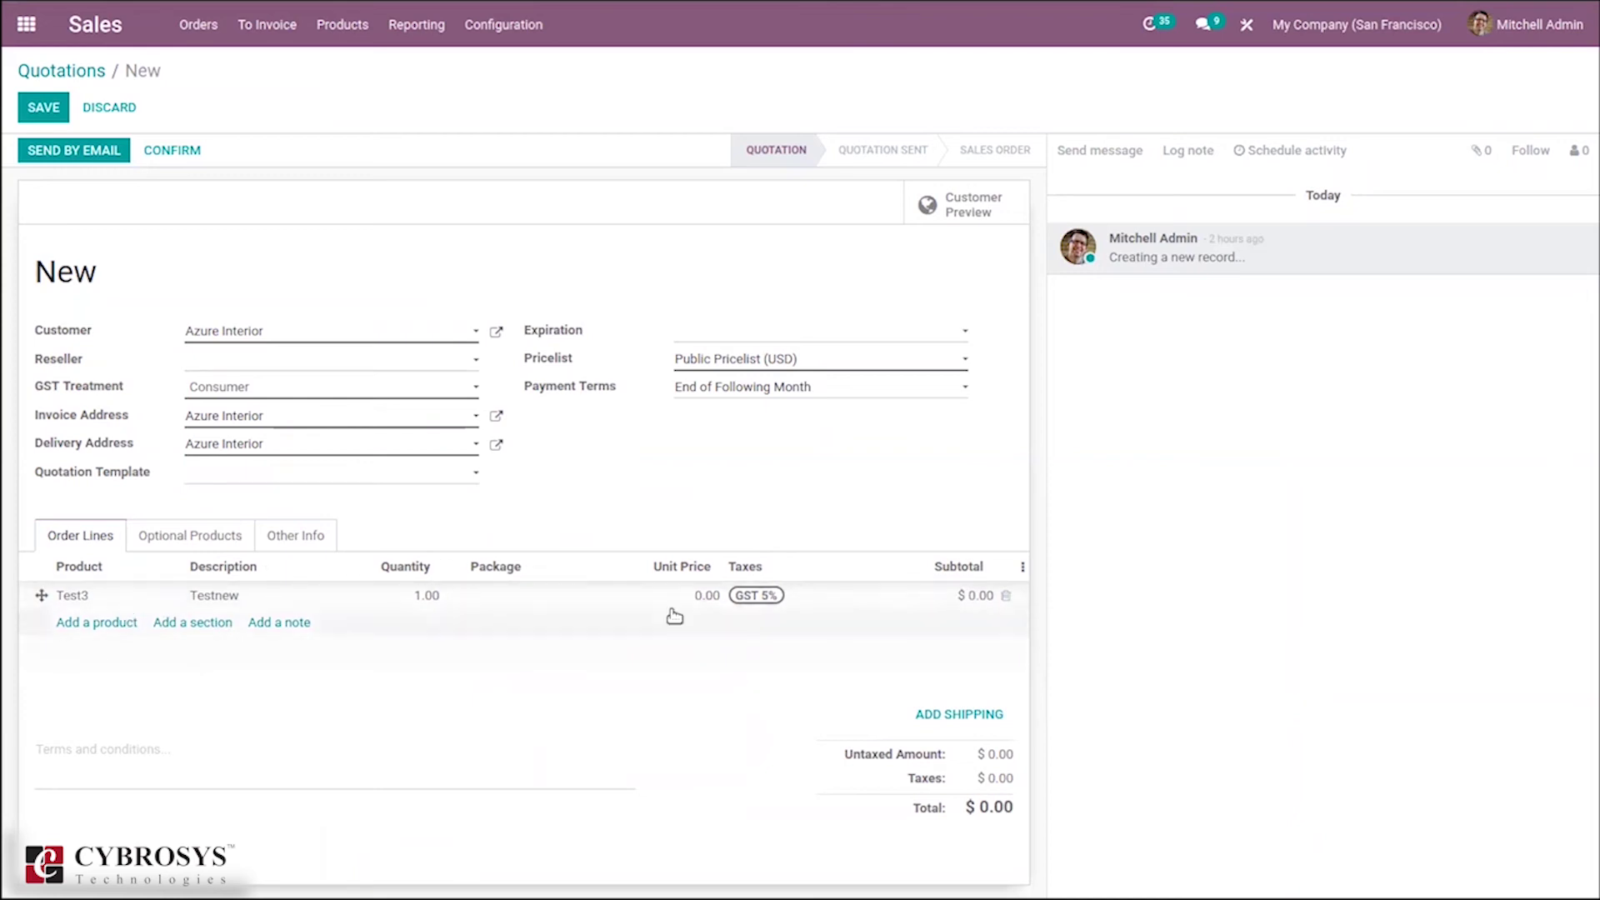
Step: Set the Test3 line's unit price to 200, save the quotation and confirm it as a sales order
{"action": "left_click", "coordinate": [701, 595]}
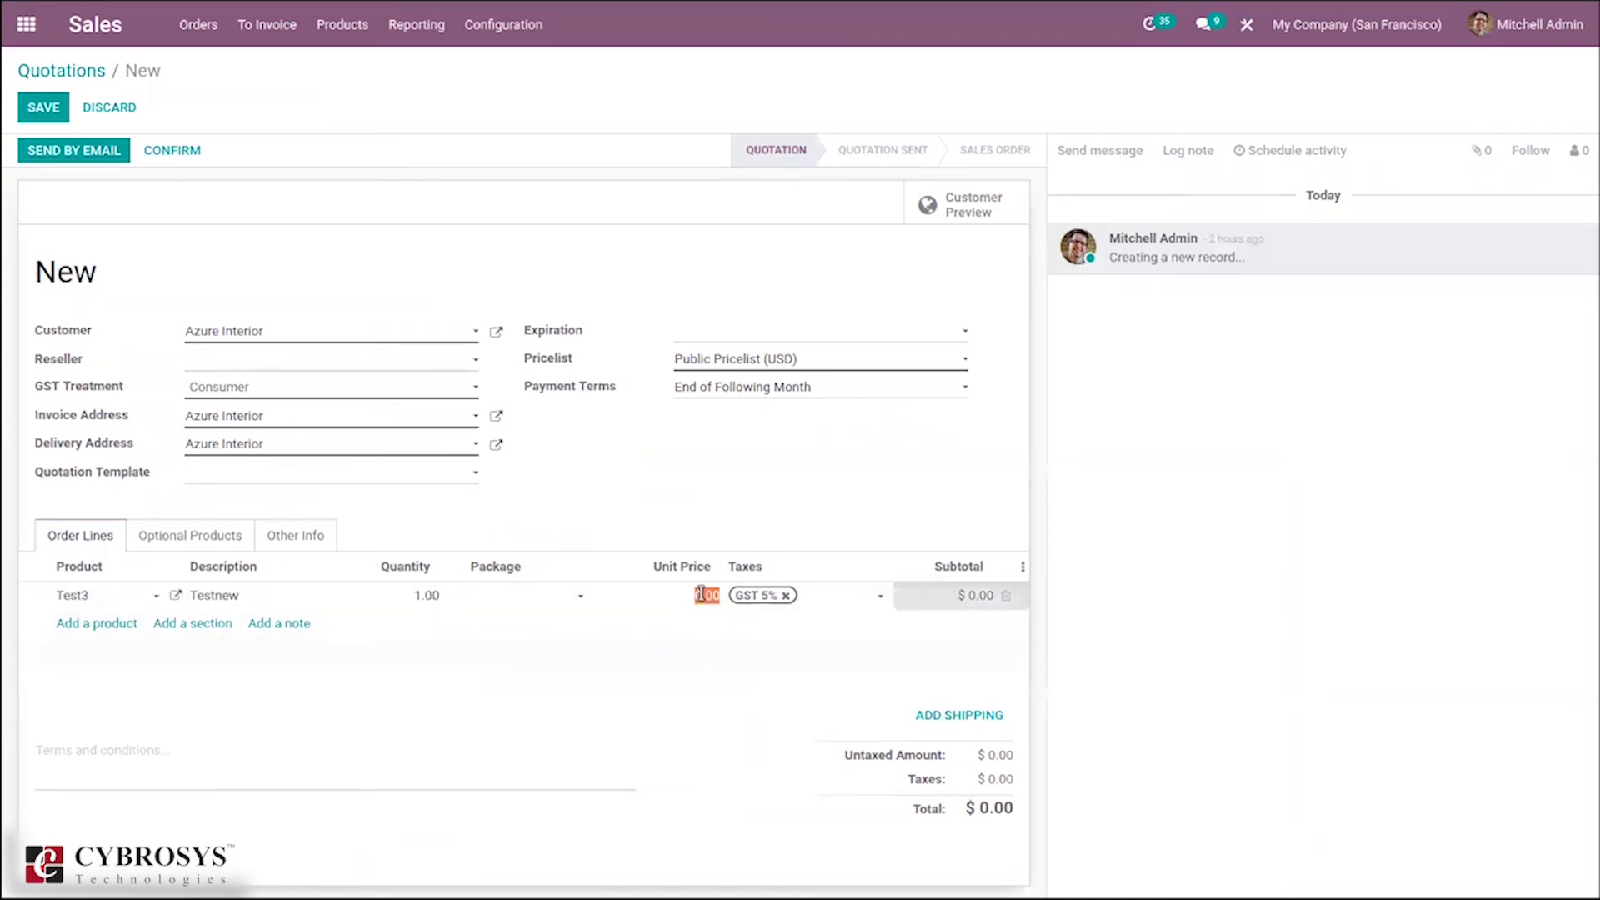
{"action": "type", "text": "100"}
{"action": "left_click", "coordinate": [654, 472]}
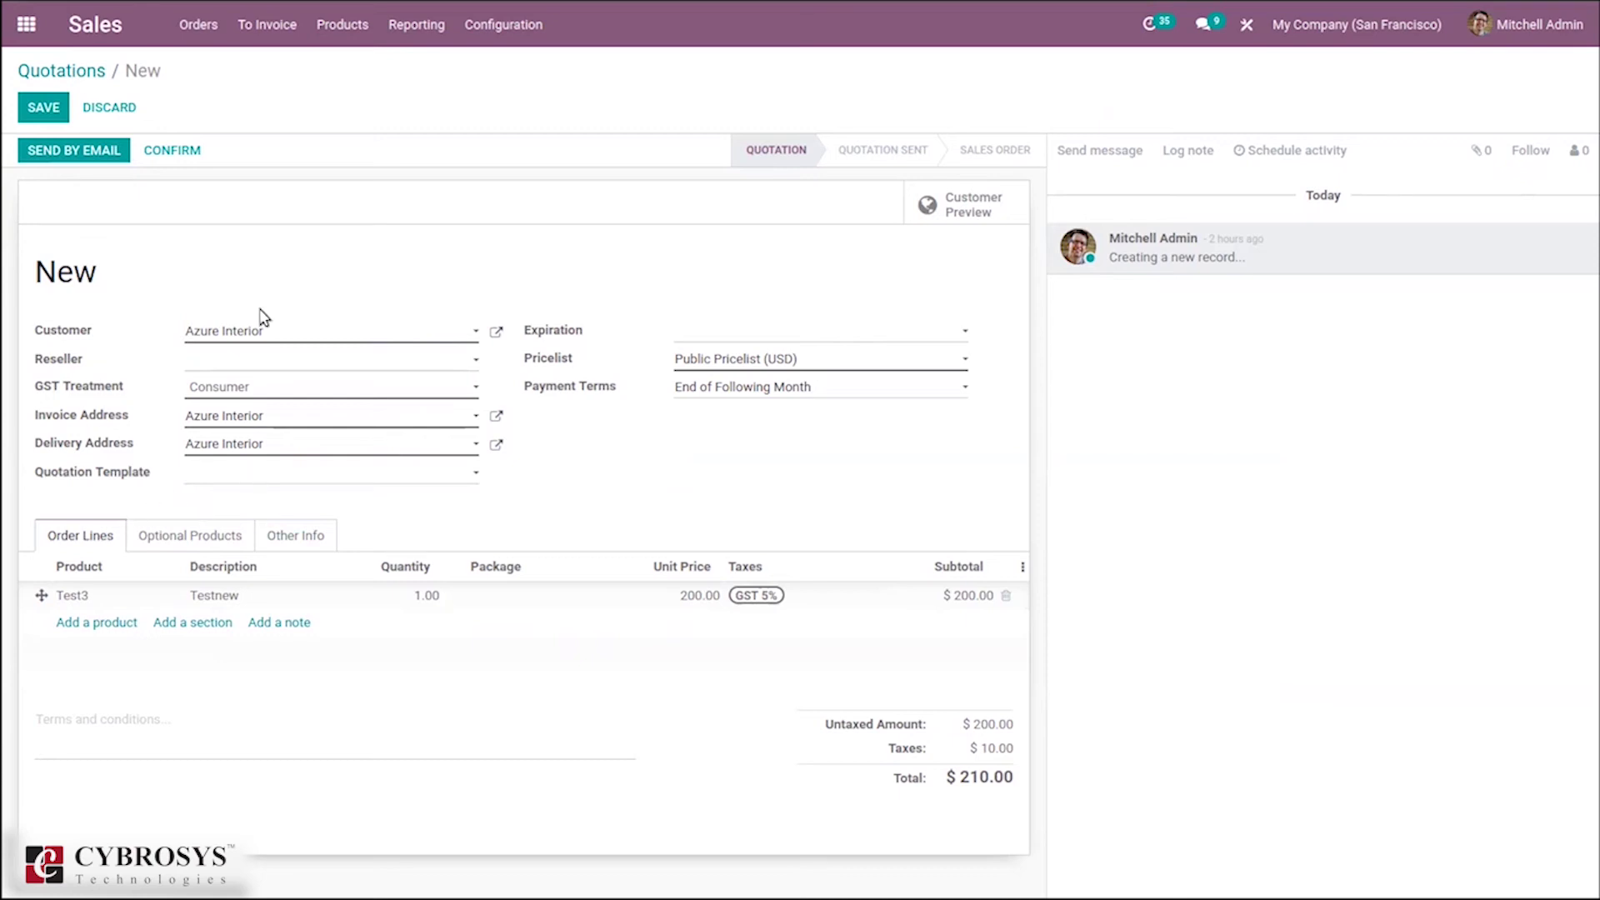
{"action": "left_click", "coordinate": [63, 117]}
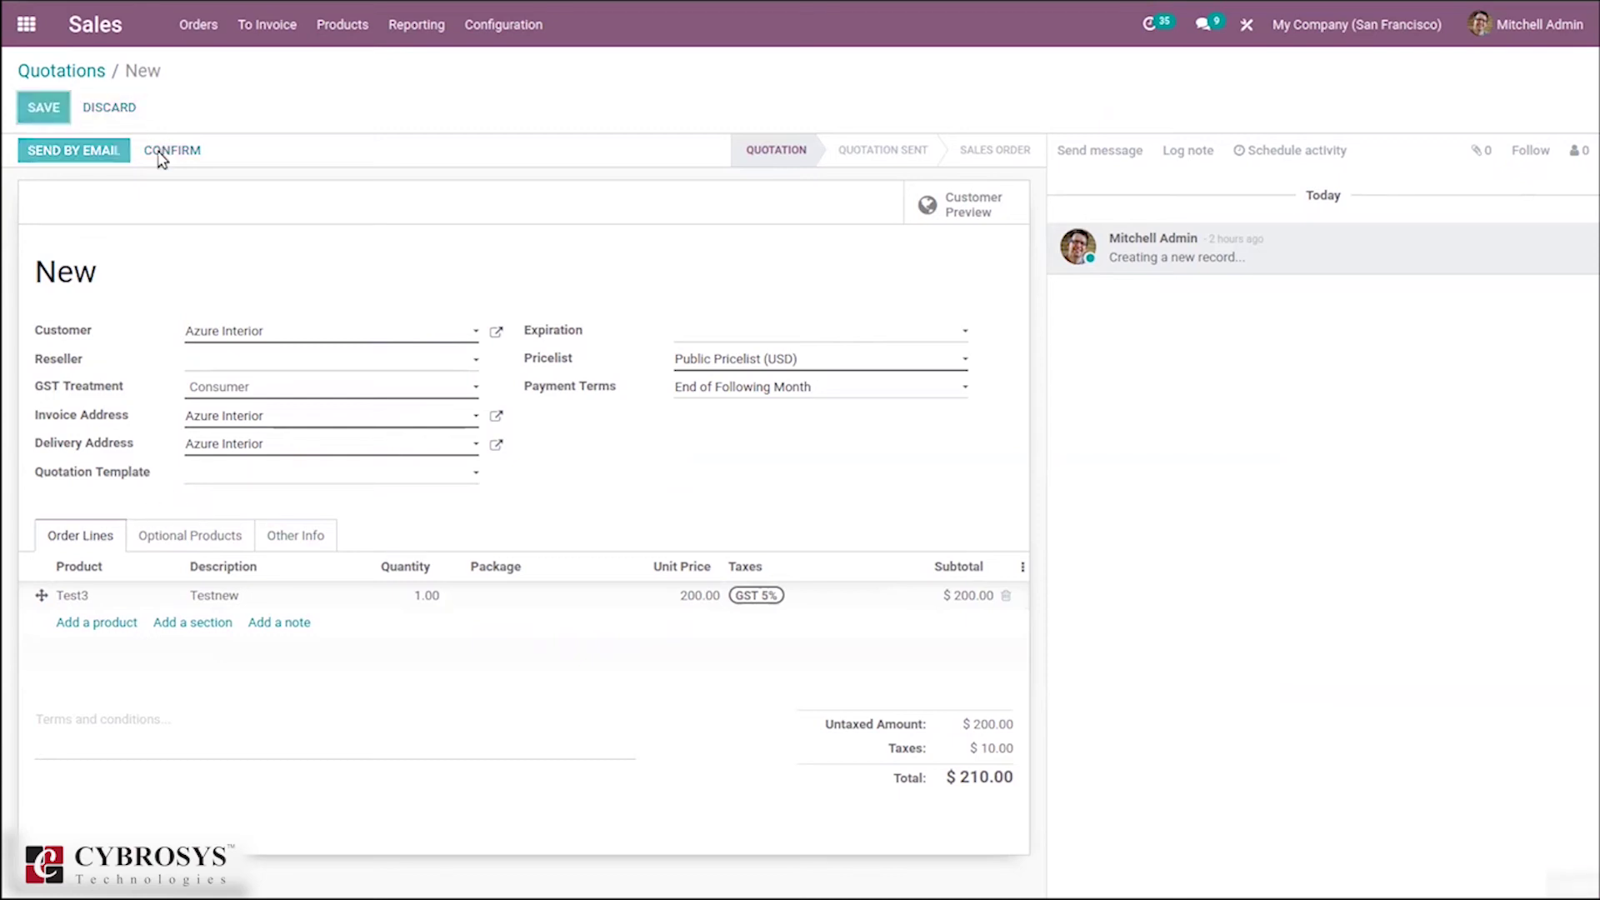
{"action": "left_click", "coordinate": [160, 152]}
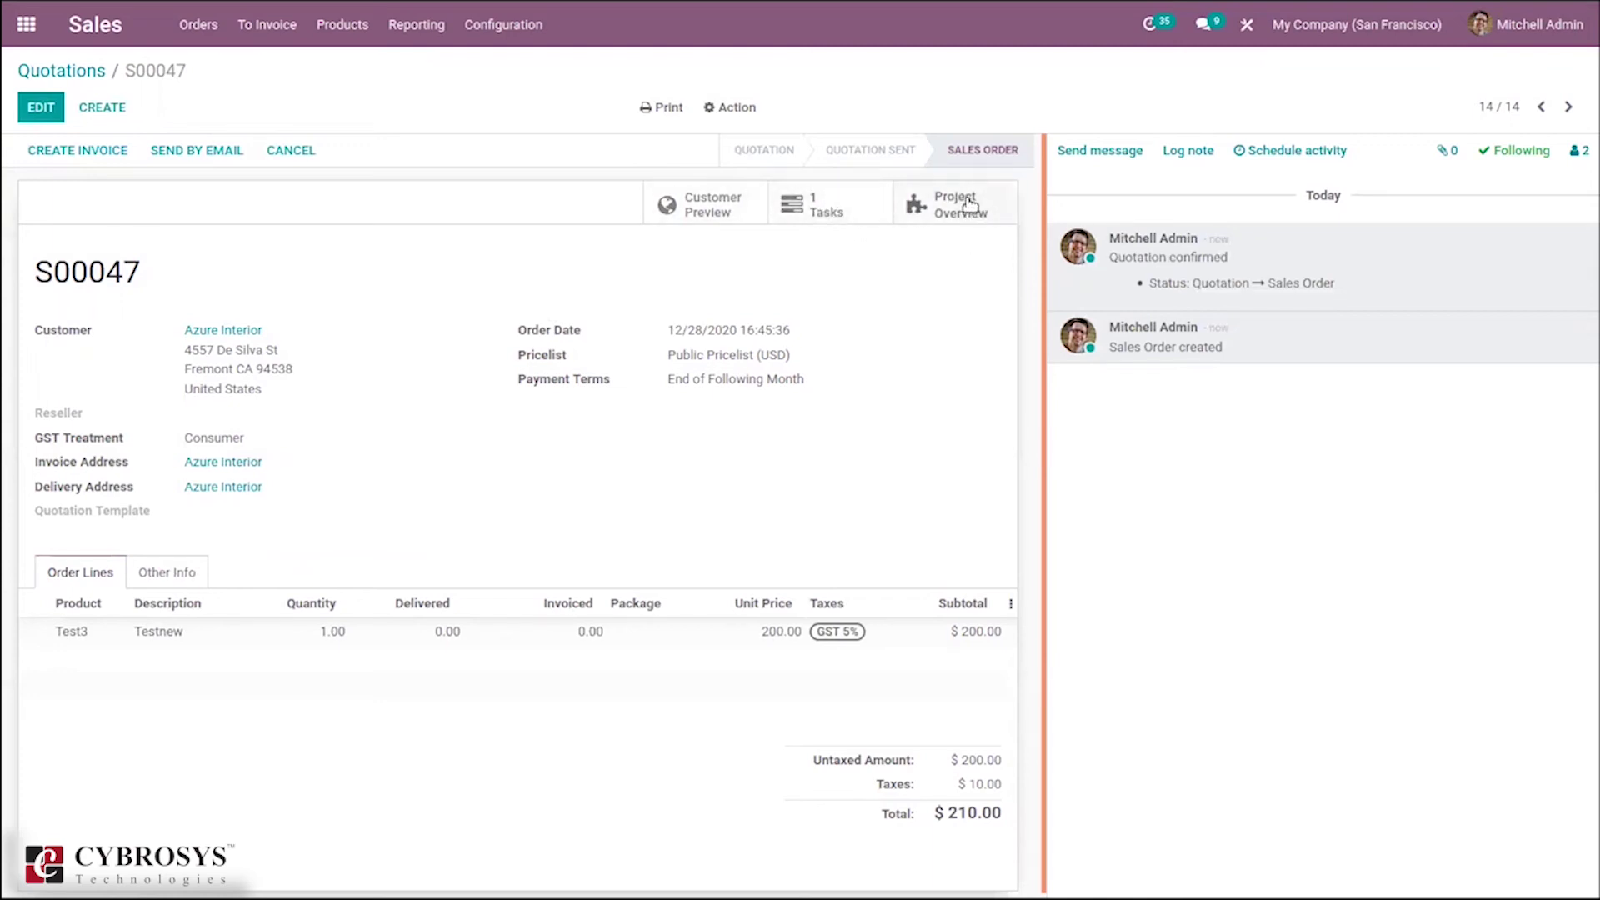
Step: Edit the sales order's Testnew task, assigning it to the first user offered and adding the New Feature tag
{"action": "left_click", "coordinate": [856, 211]}
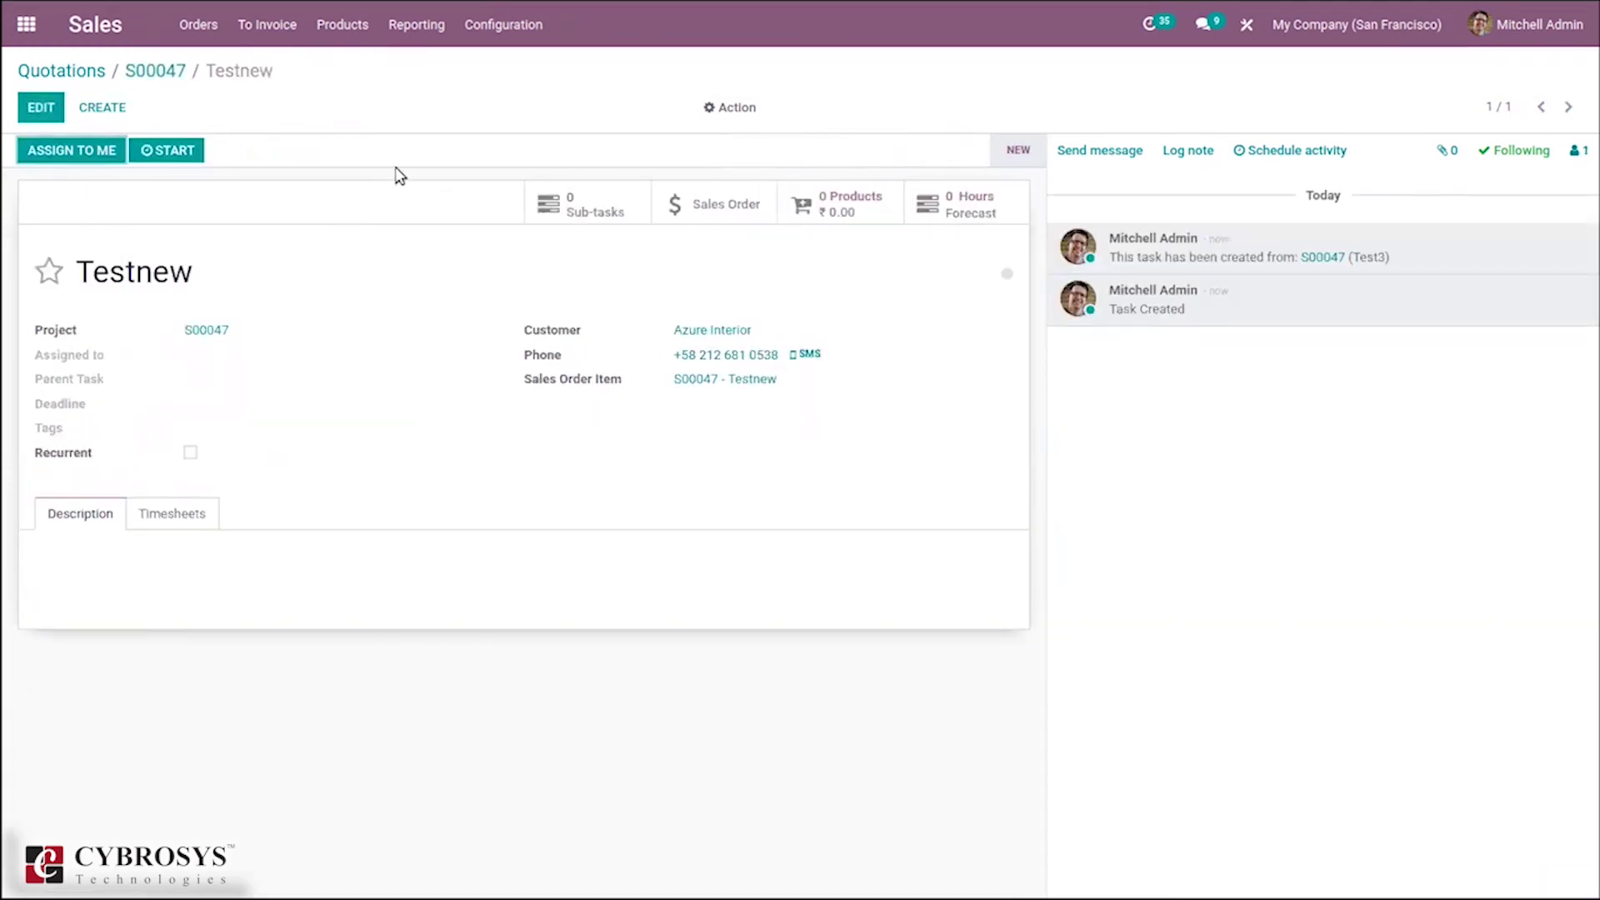
{"action": "left_click", "coordinate": [36, 110]}
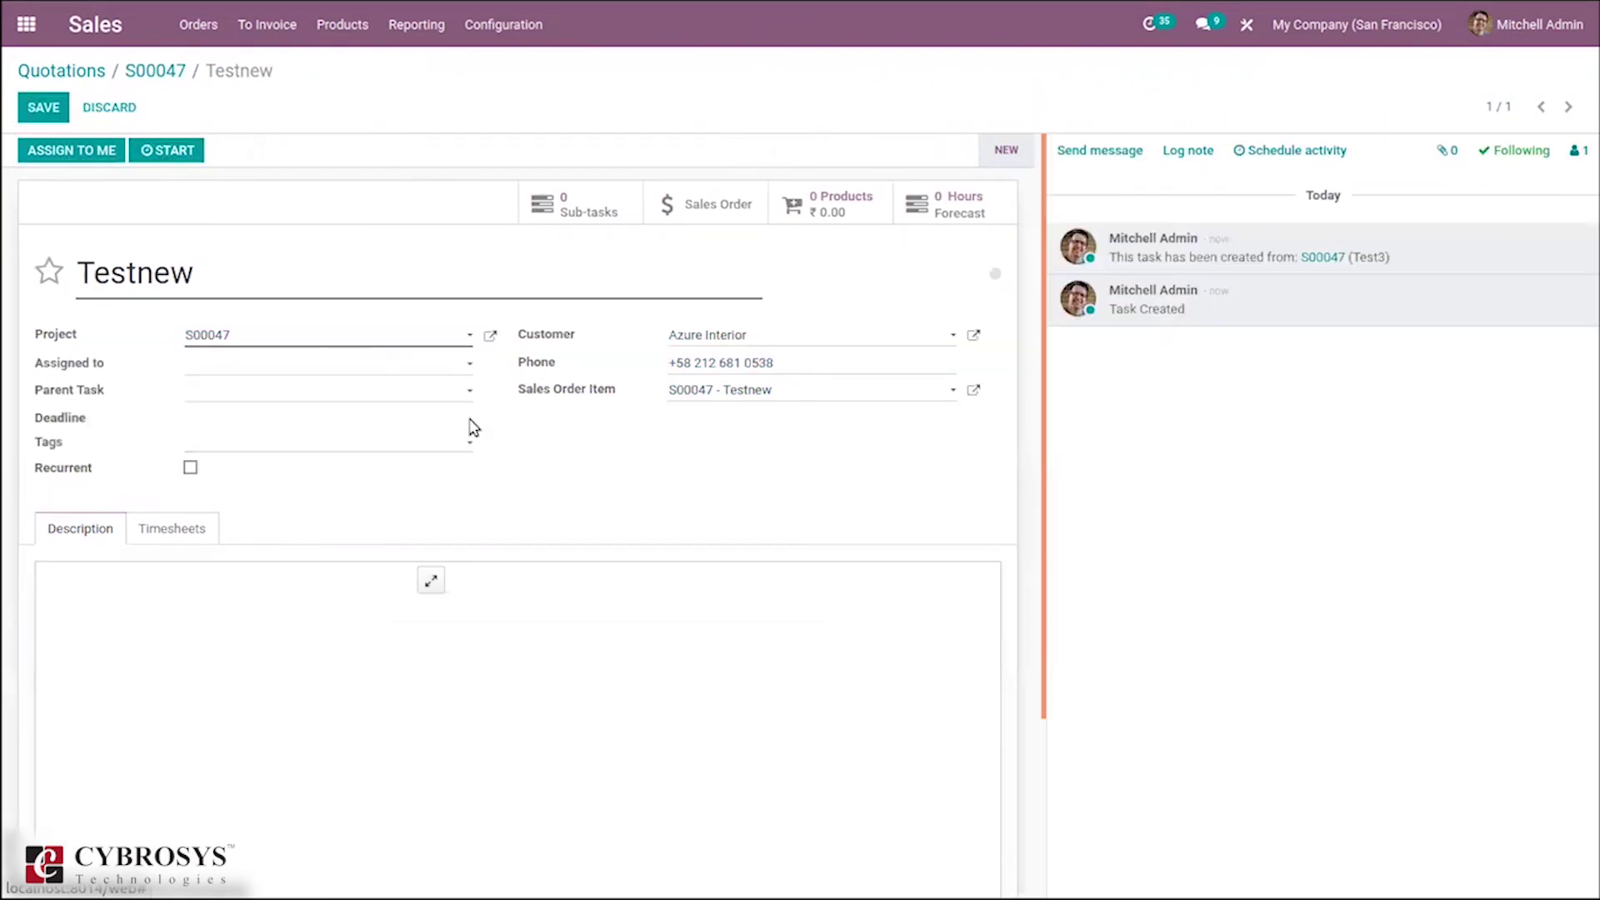
{"action": "left_click", "coordinate": [208, 362]}
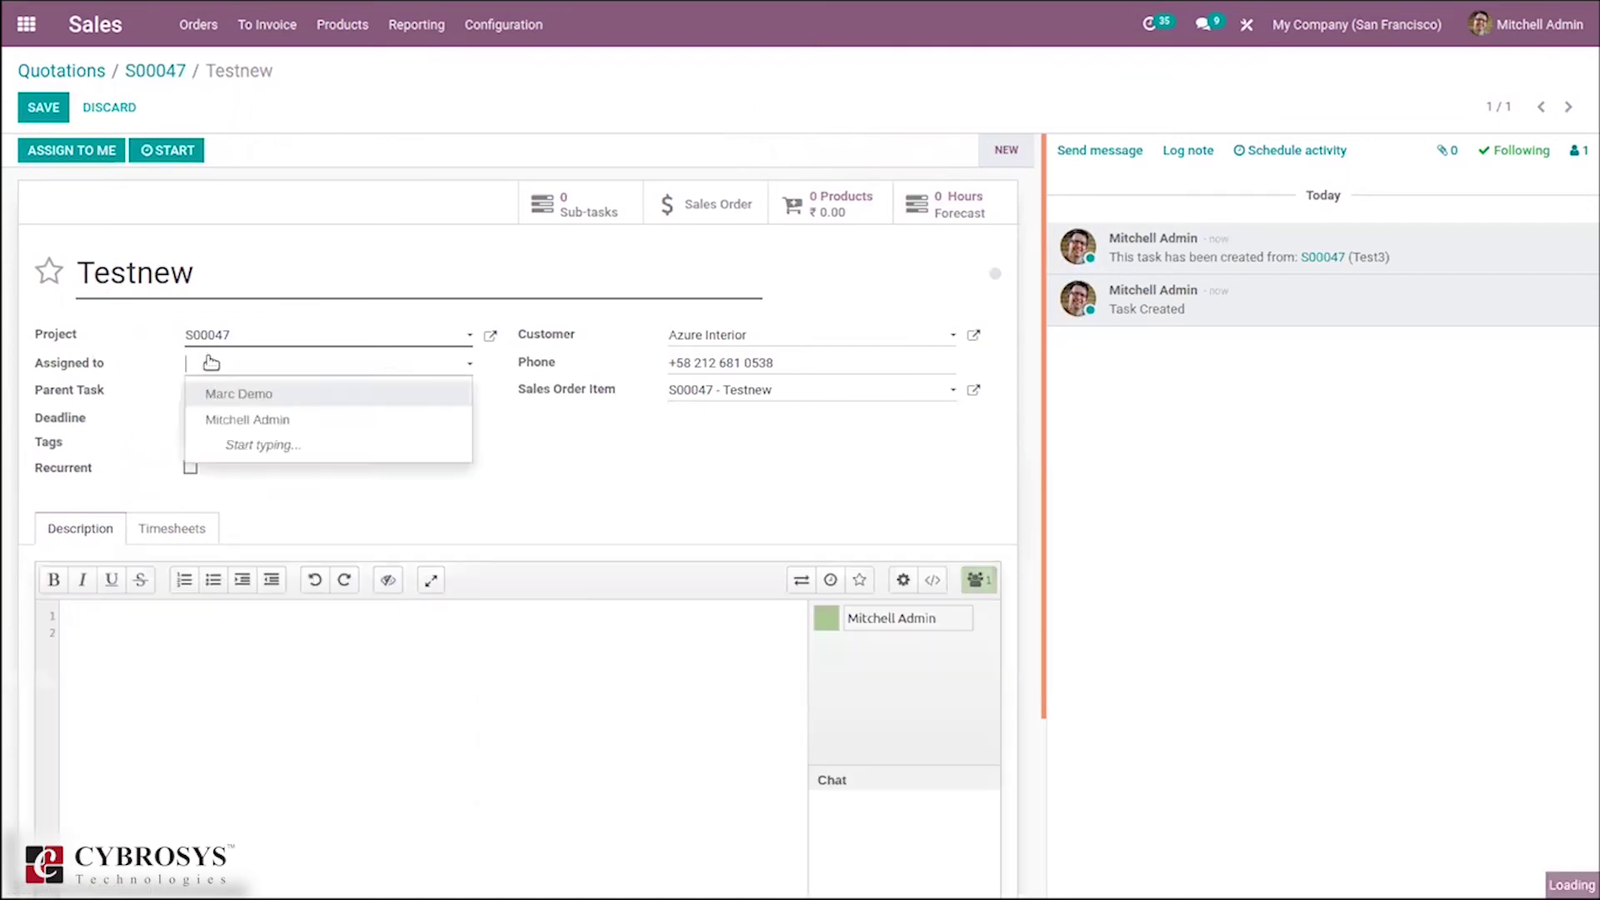
{"action": "left_click", "coordinate": [269, 403]}
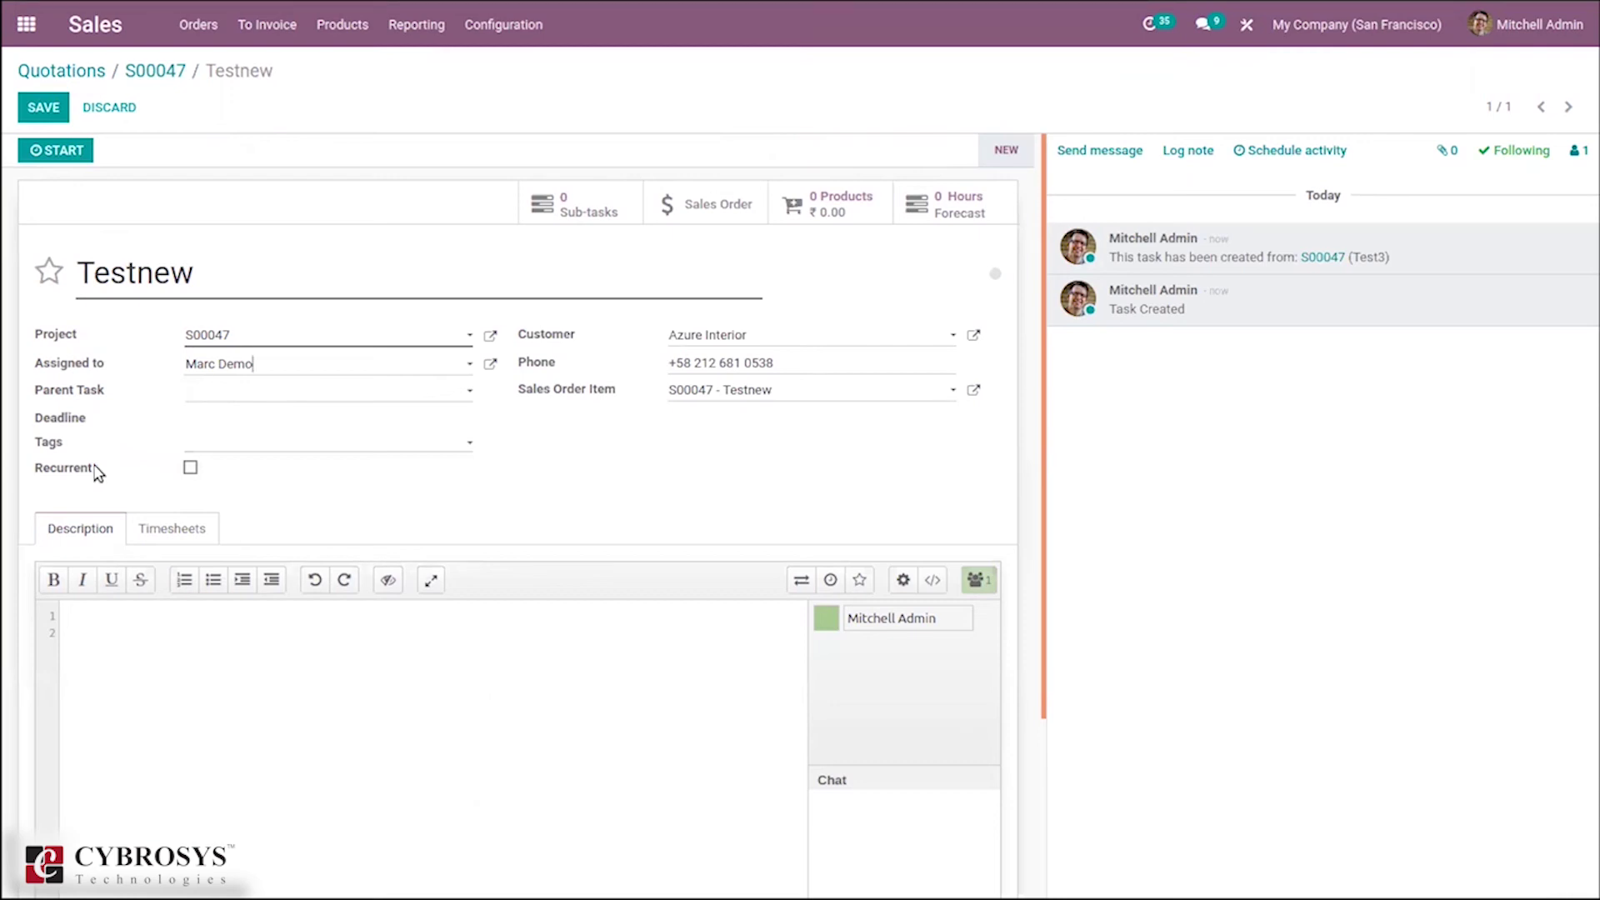
{"action": "left_click", "coordinate": [229, 451]}
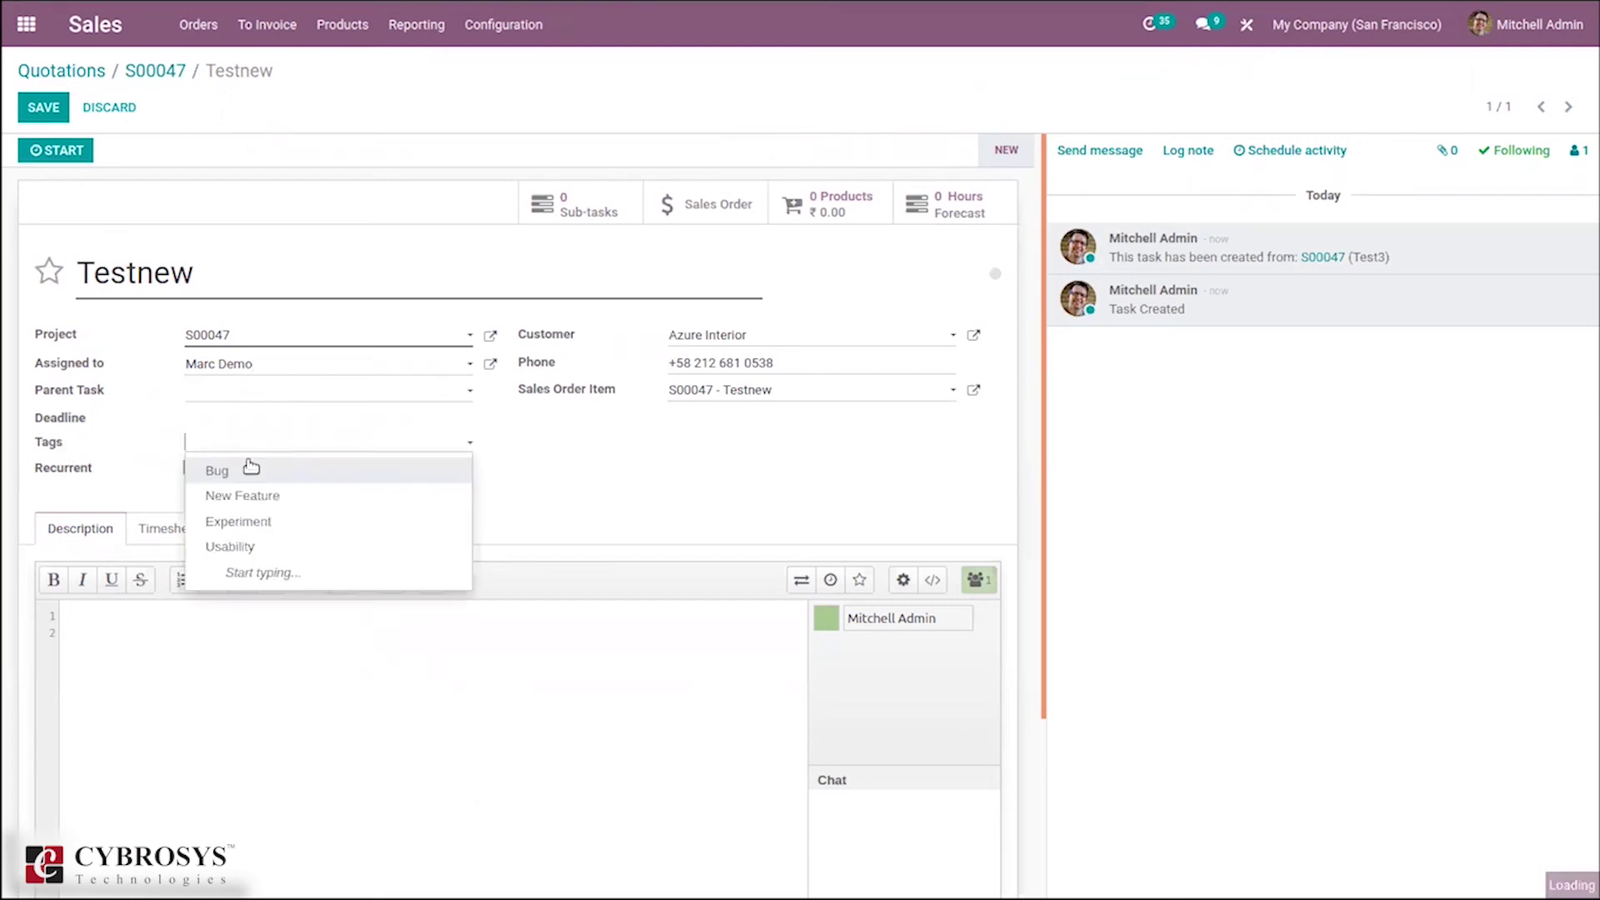
{"action": "left_click", "coordinate": [268, 492]}
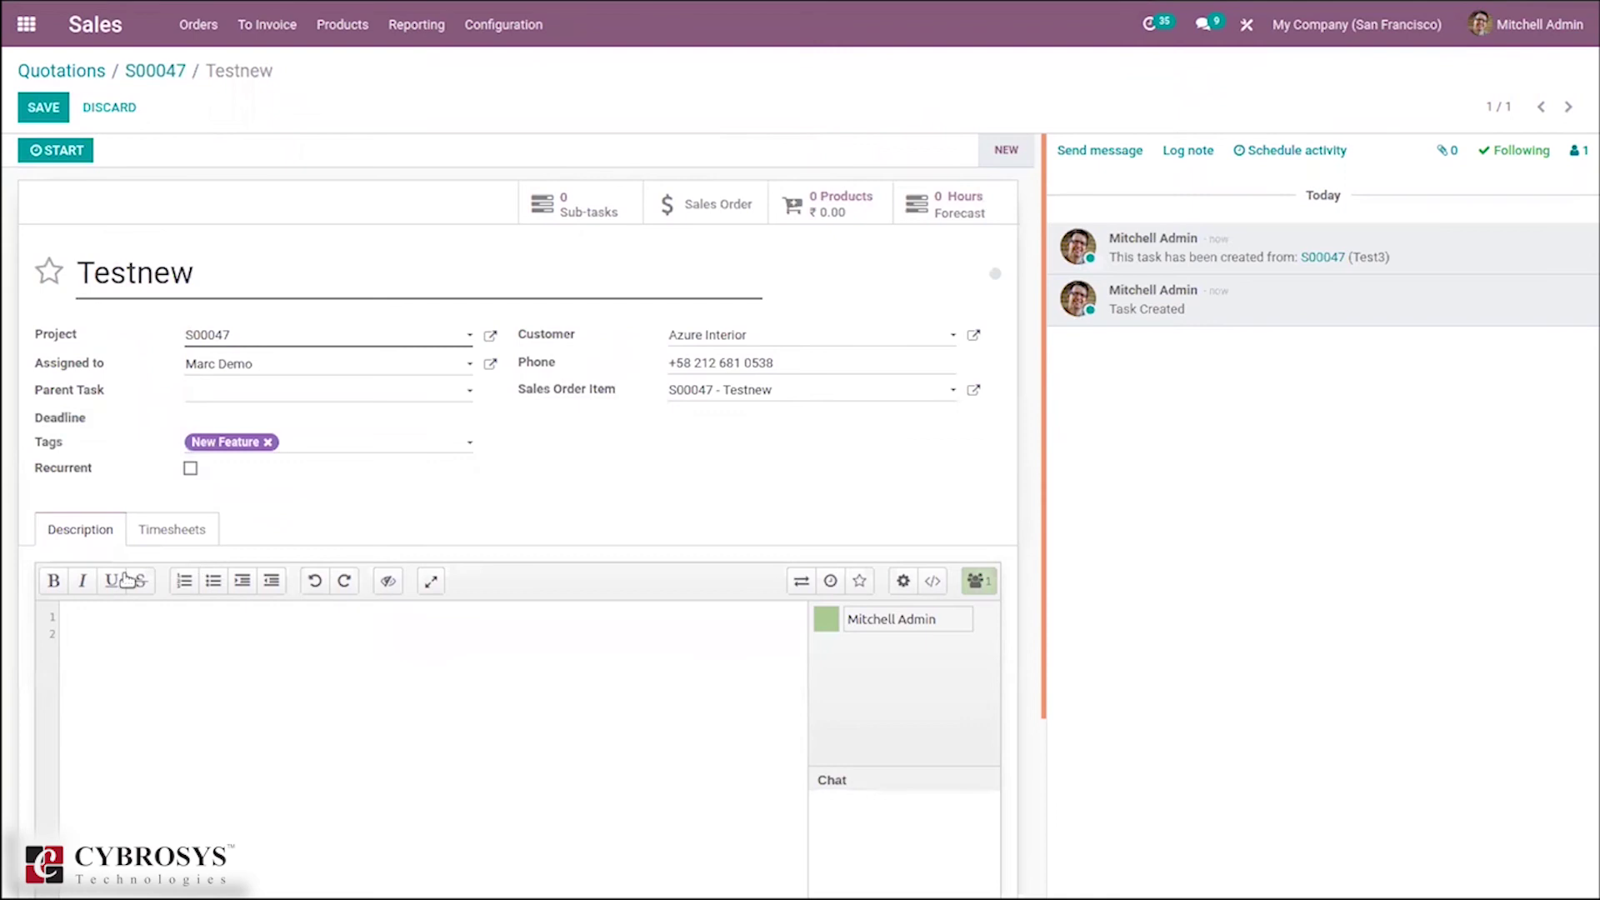
Step: Set the Testnew task's initially planned hours to 05:00, add a 02:00 timesheet line described "initial test", and save the task
{"action": "left_click", "coordinate": [183, 531]}
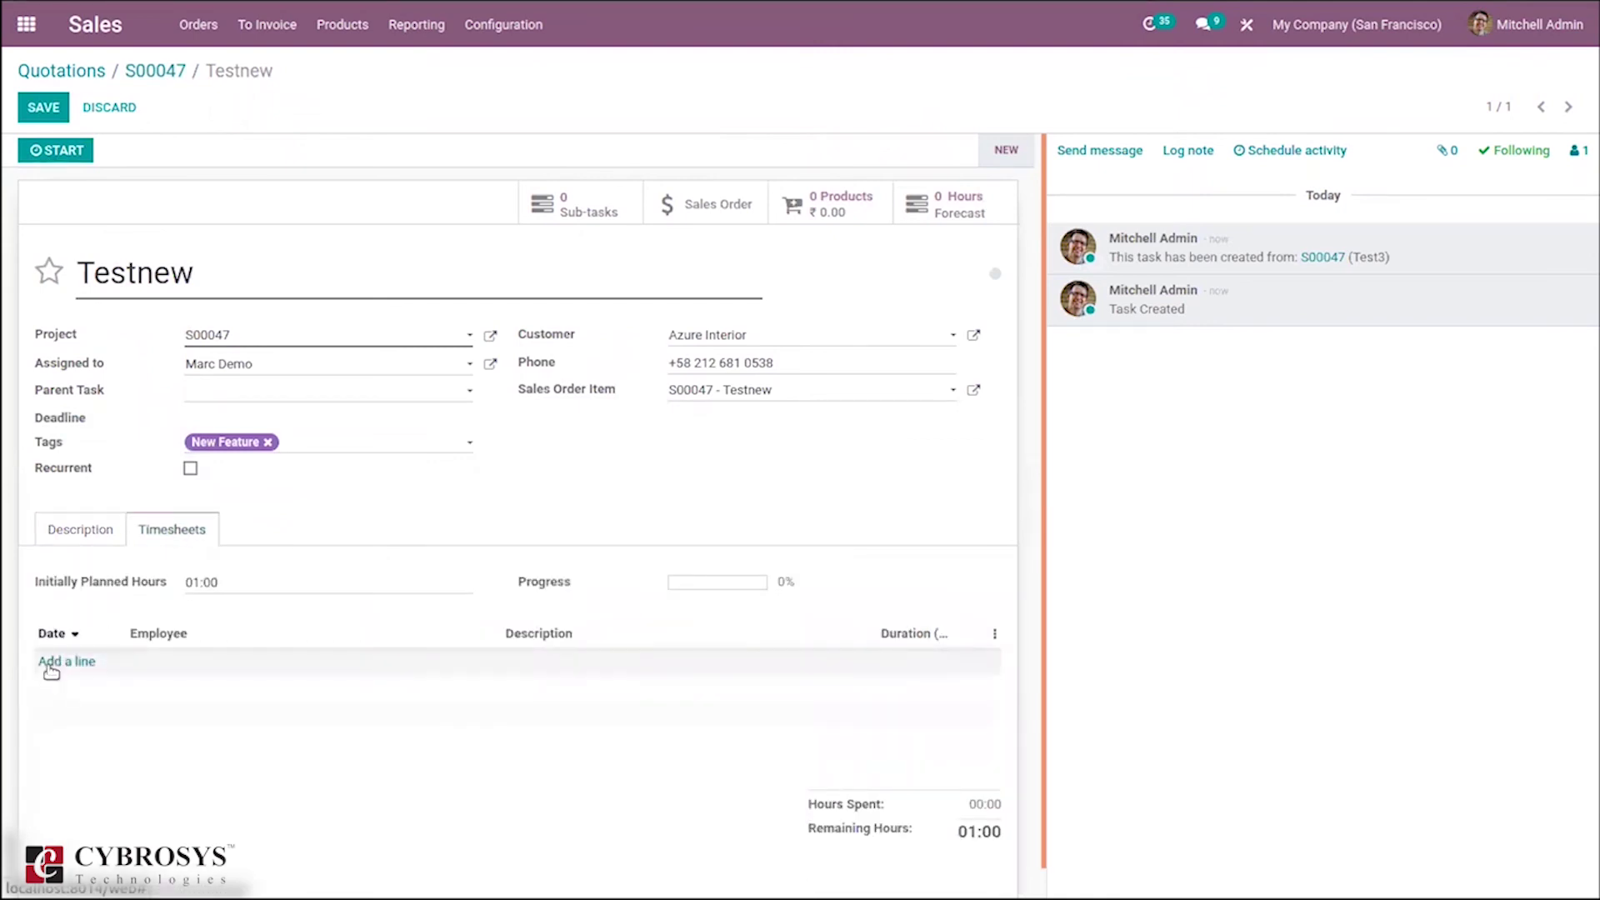
{"action": "left_click", "coordinate": [193, 582]}
{"action": "left_click", "coordinate": [50, 662]}
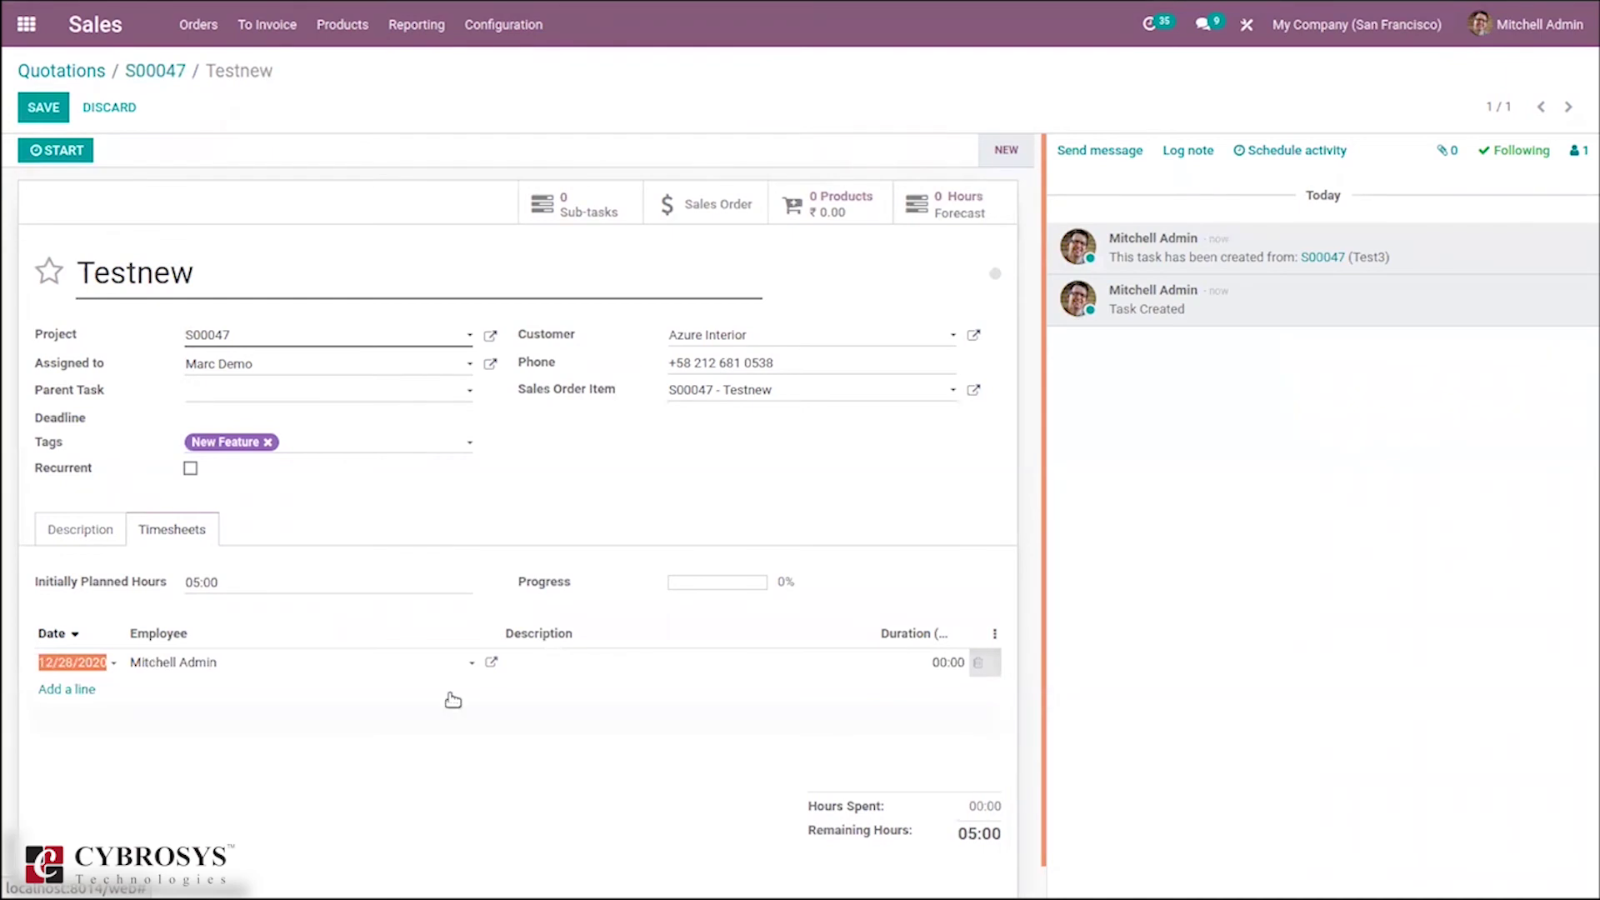
{"action": "left_click", "coordinate": [569, 667]}
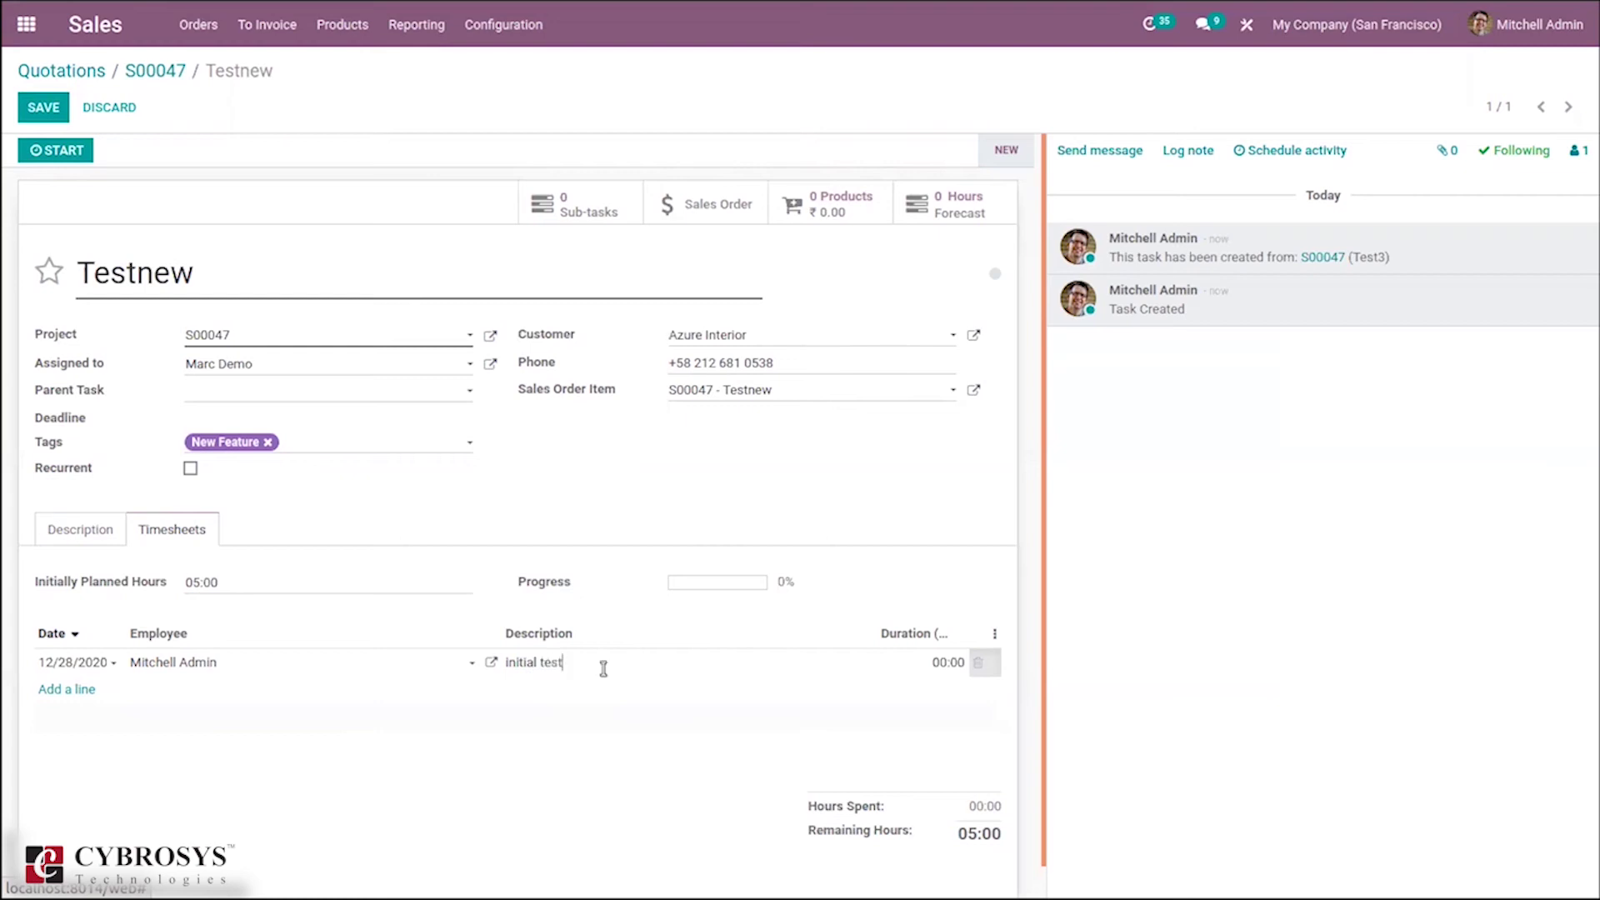
{"action": "left_click", "coordinate": [939, 664]}
{"action": "key", "text": "Right"}
{"action": "left_click", "coordinate": [815, 523]}
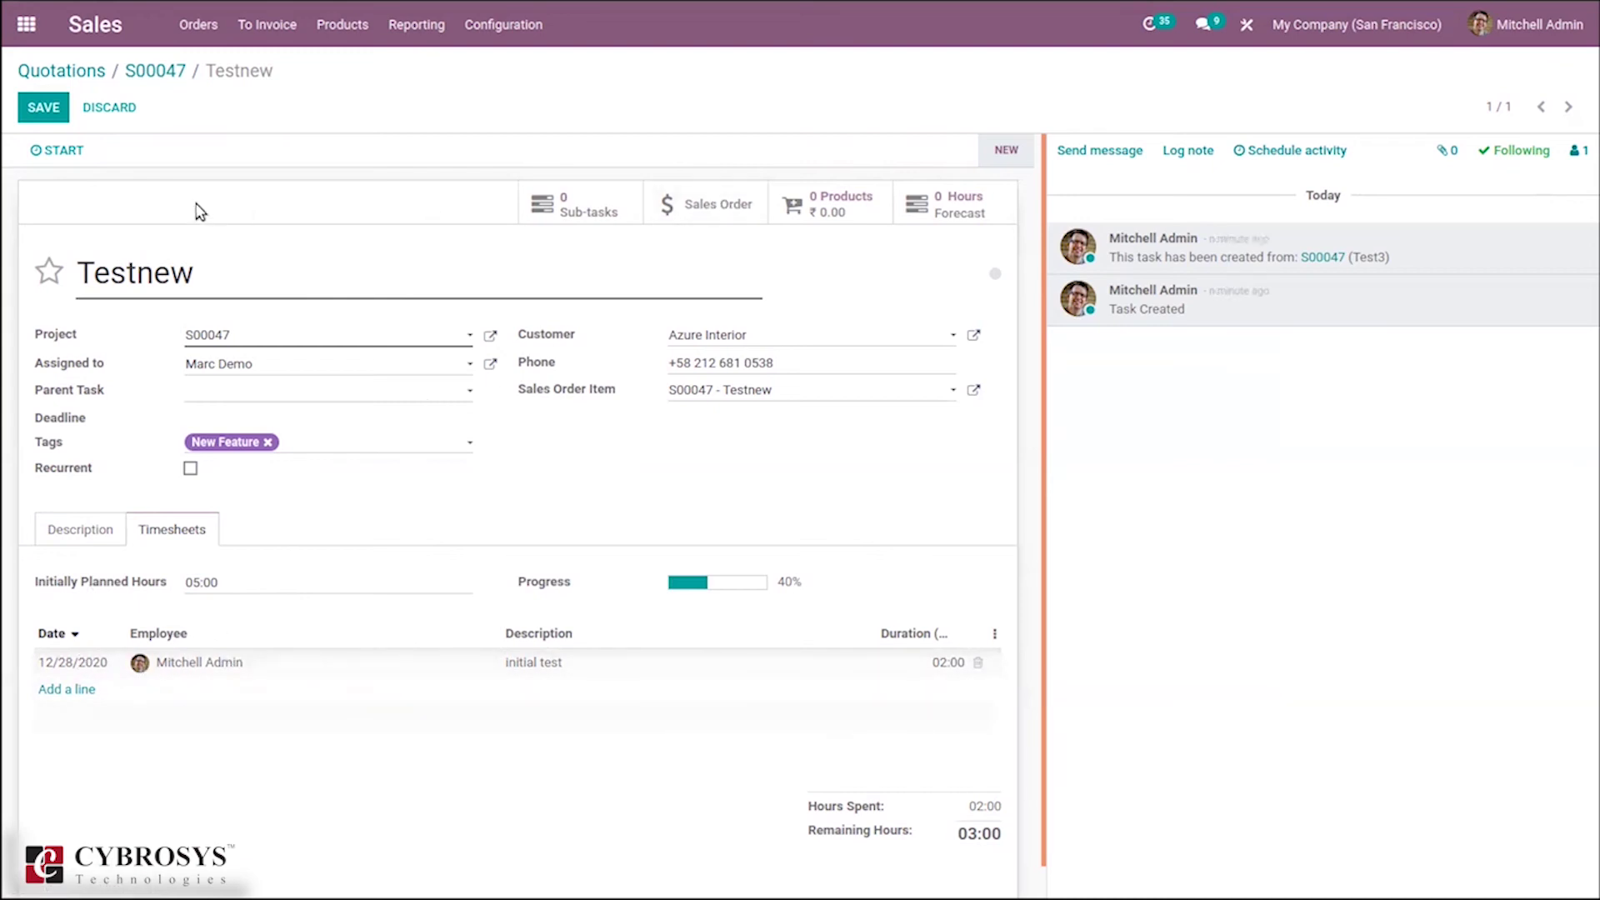
{"action": "left_click", "coordinate": [40, 111]}
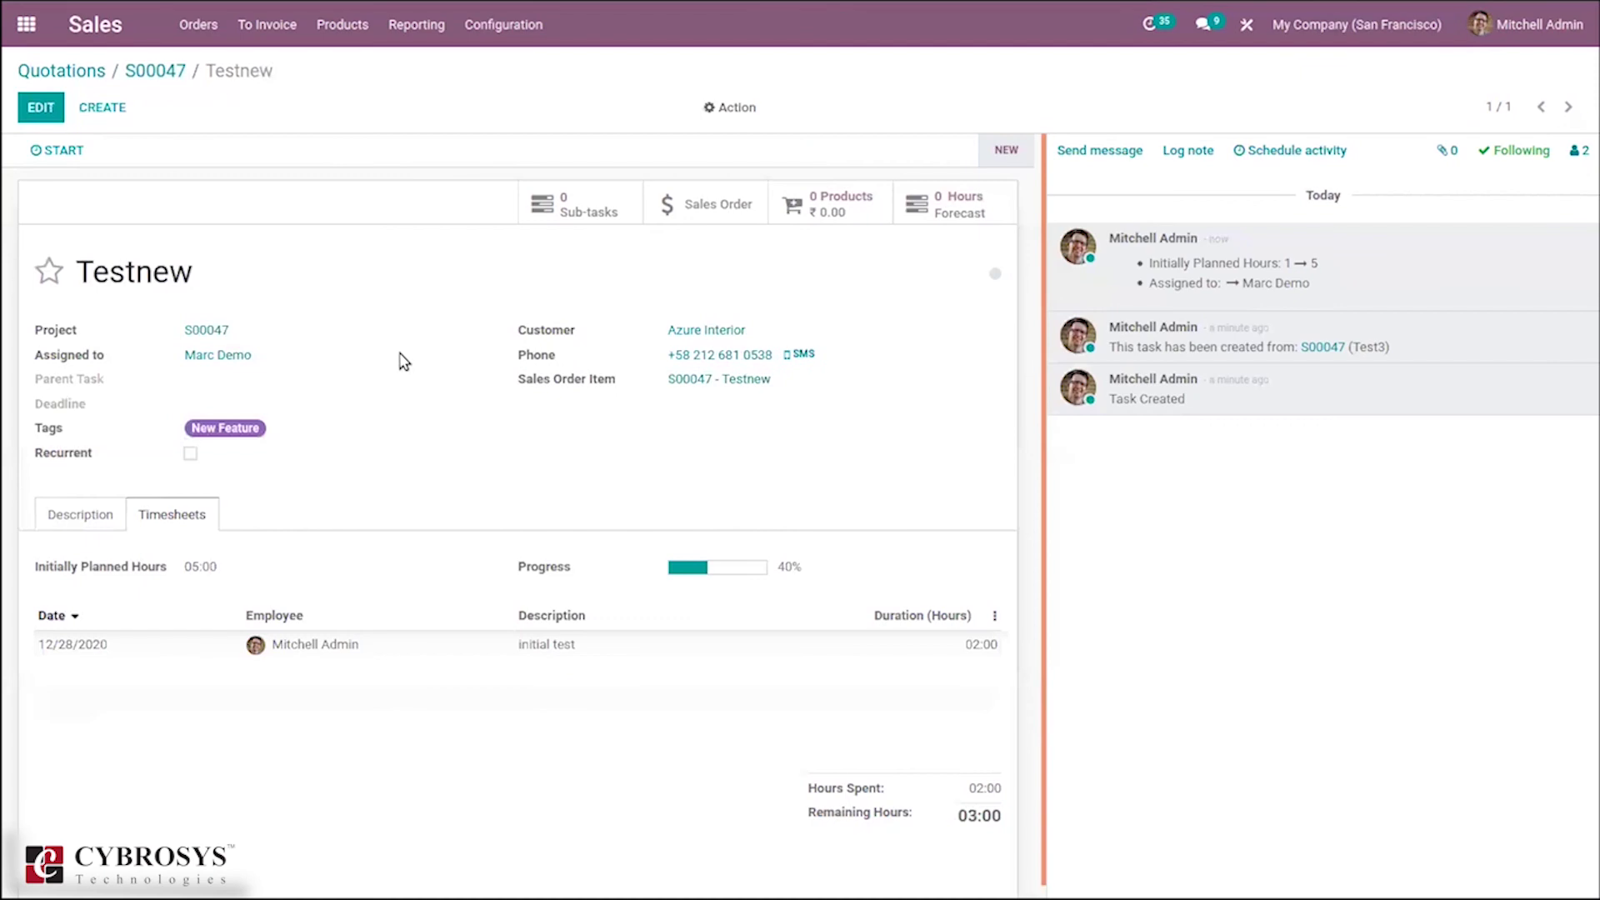
Step: Start and stop the task's timer, save the recorded time without a description, and return to the sales order
{"action": "left_click", "coordinate": [45, 151]}
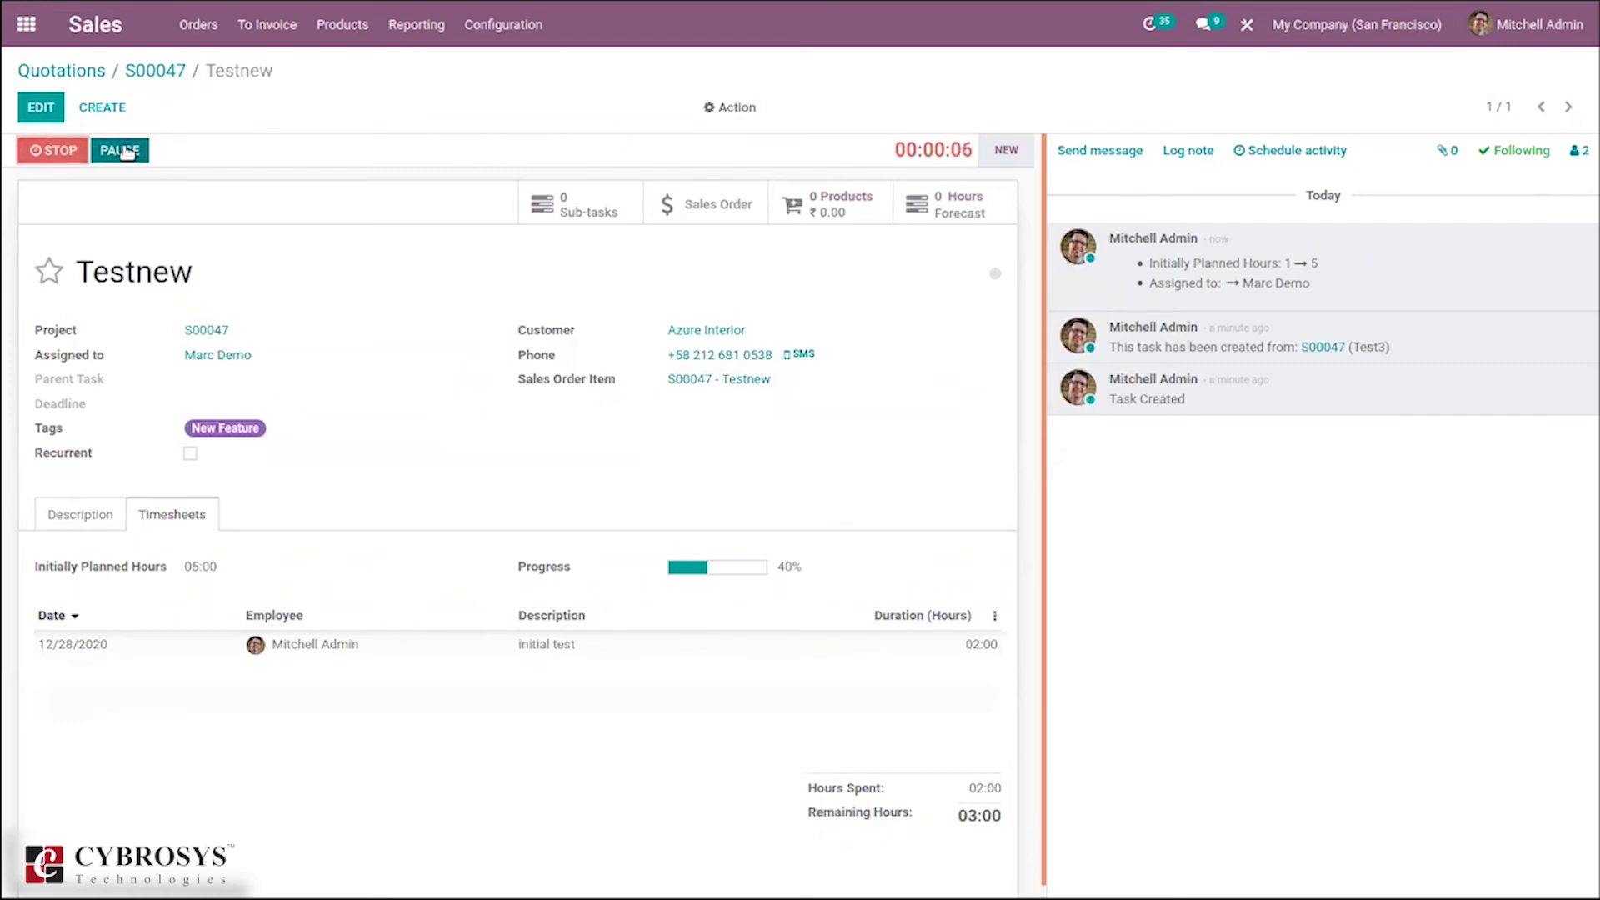
{"action": "left_click", "coordinate": [52, 150]}
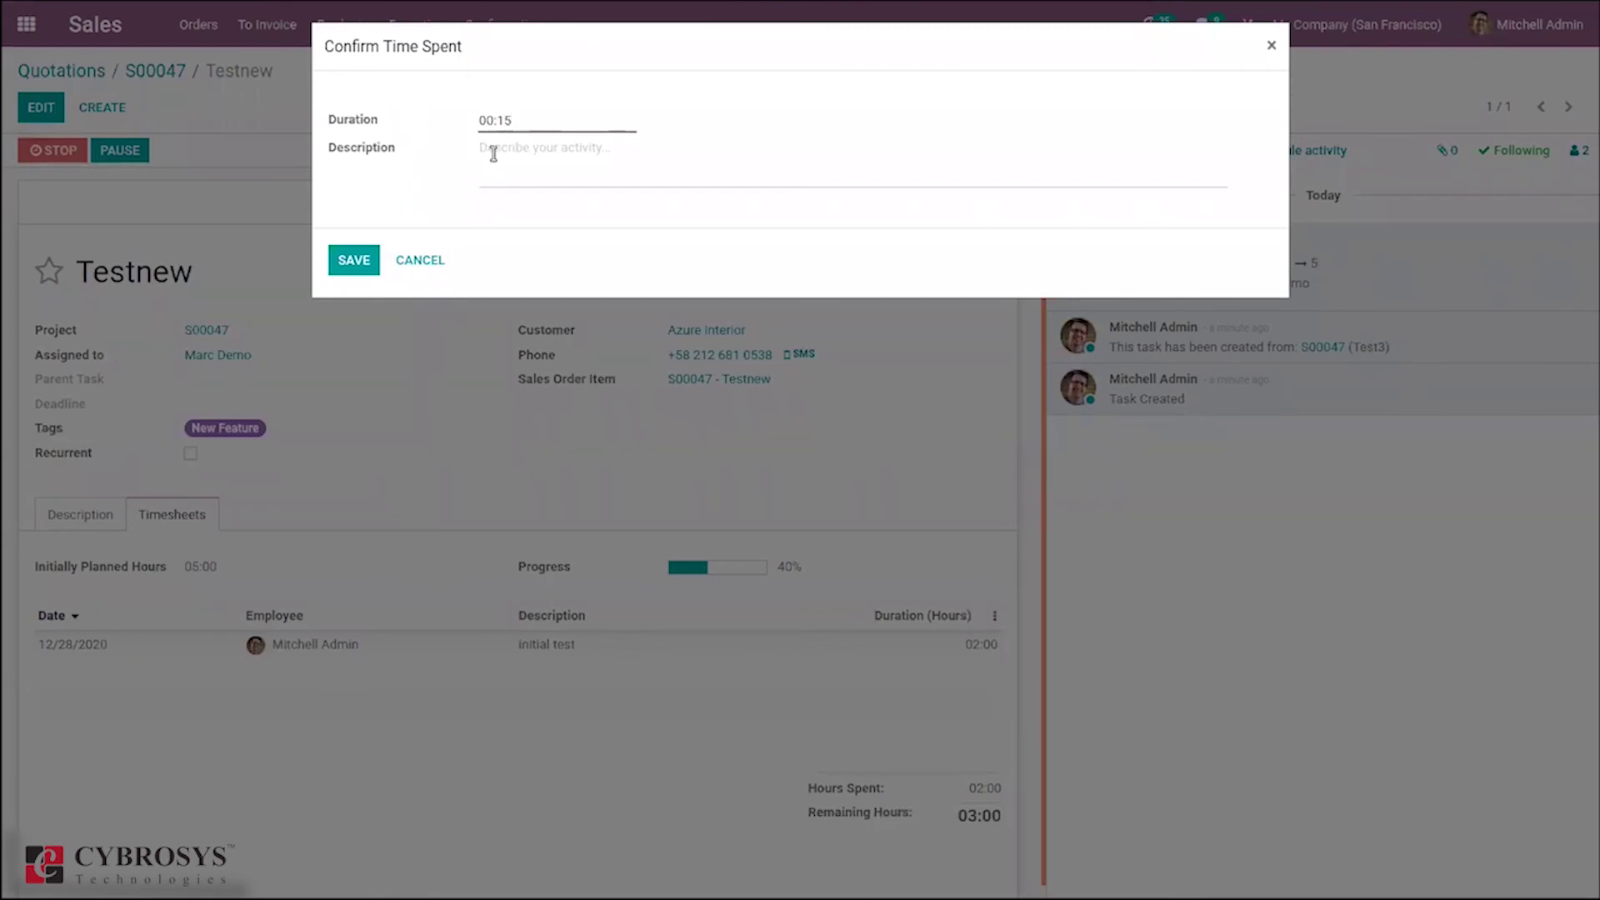
{"action": "left_click", "coordinate": [350, 261]}
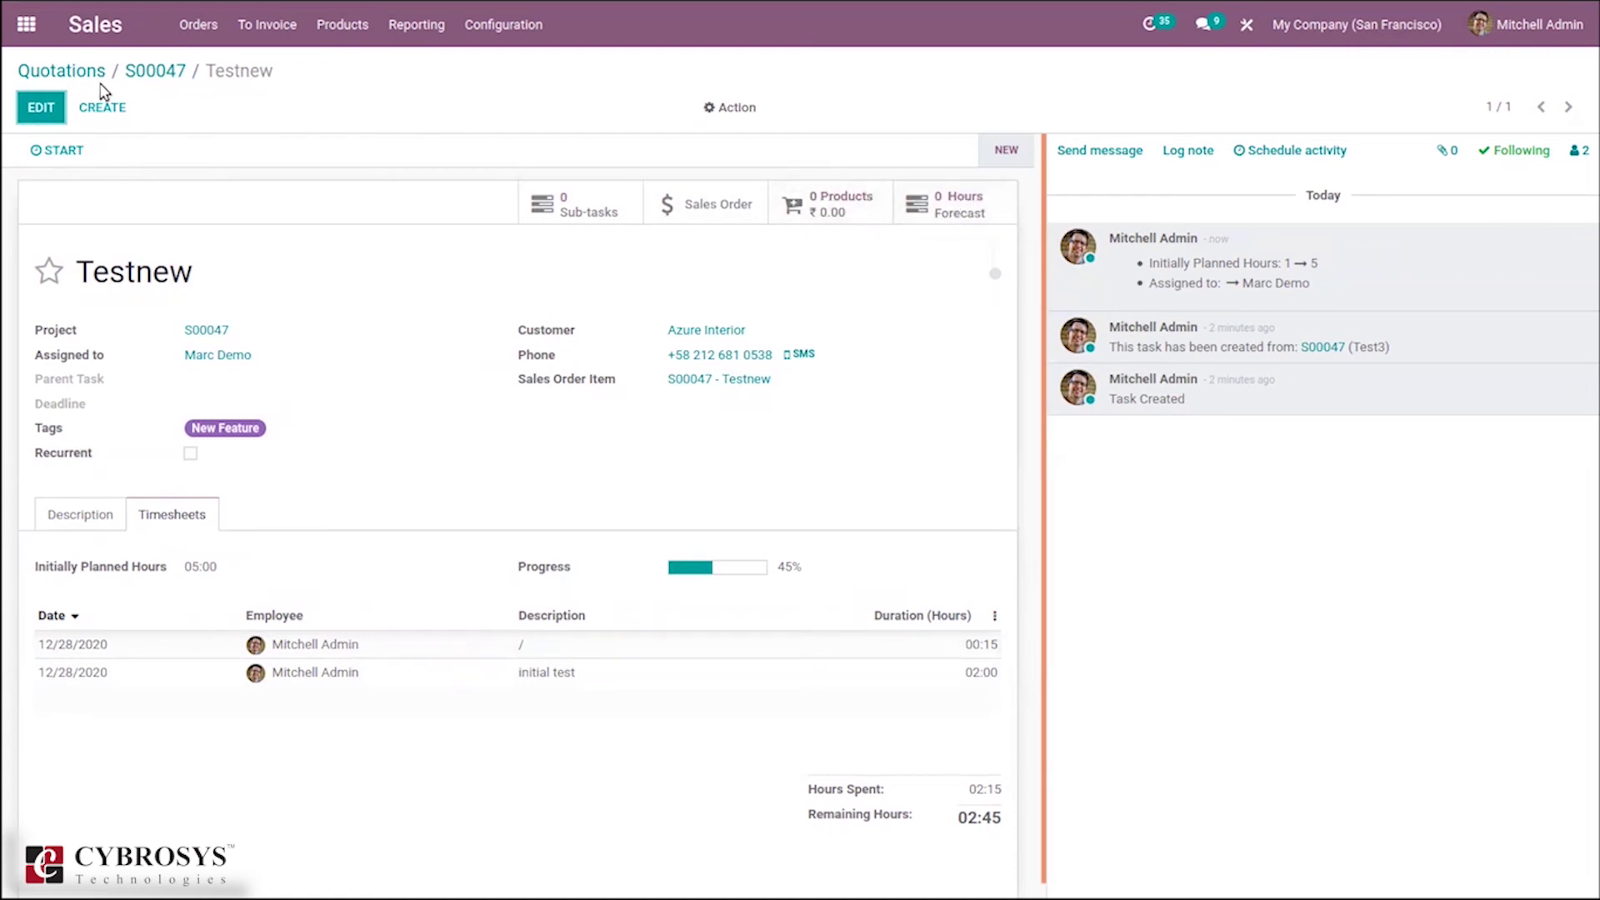
{"action": "left_click", "coordinate": [148, 72]}
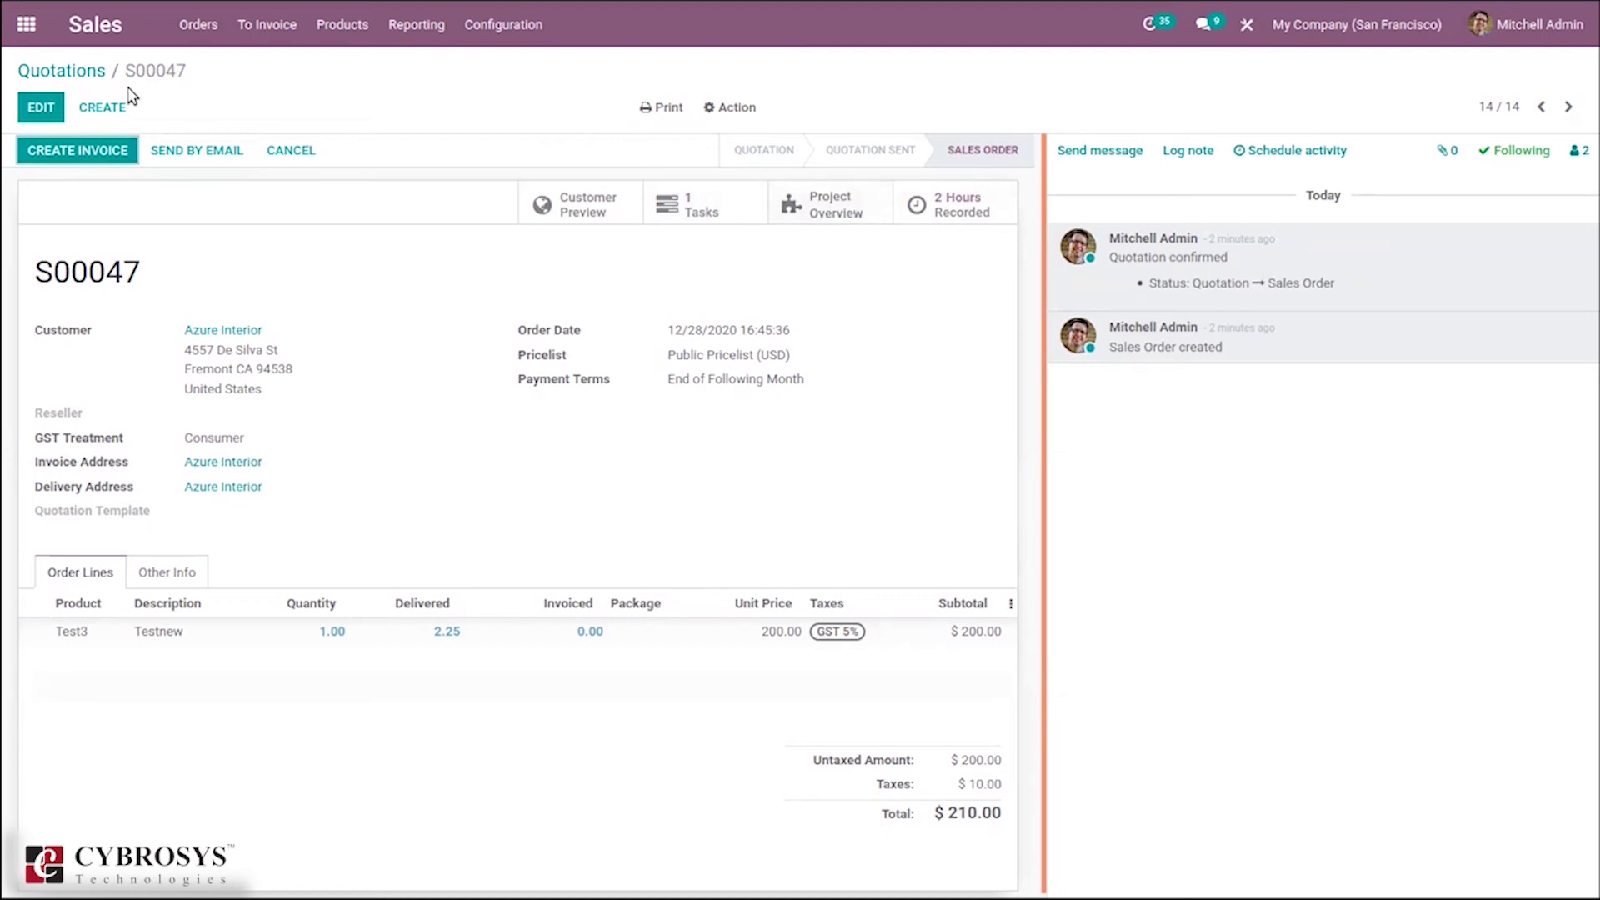
Step: Switch to the Project app and examine recorded hours, profitability, time by people and planning in the overview of the sales order's project
{"action": "left_click", "coordinate": [25, 26]}
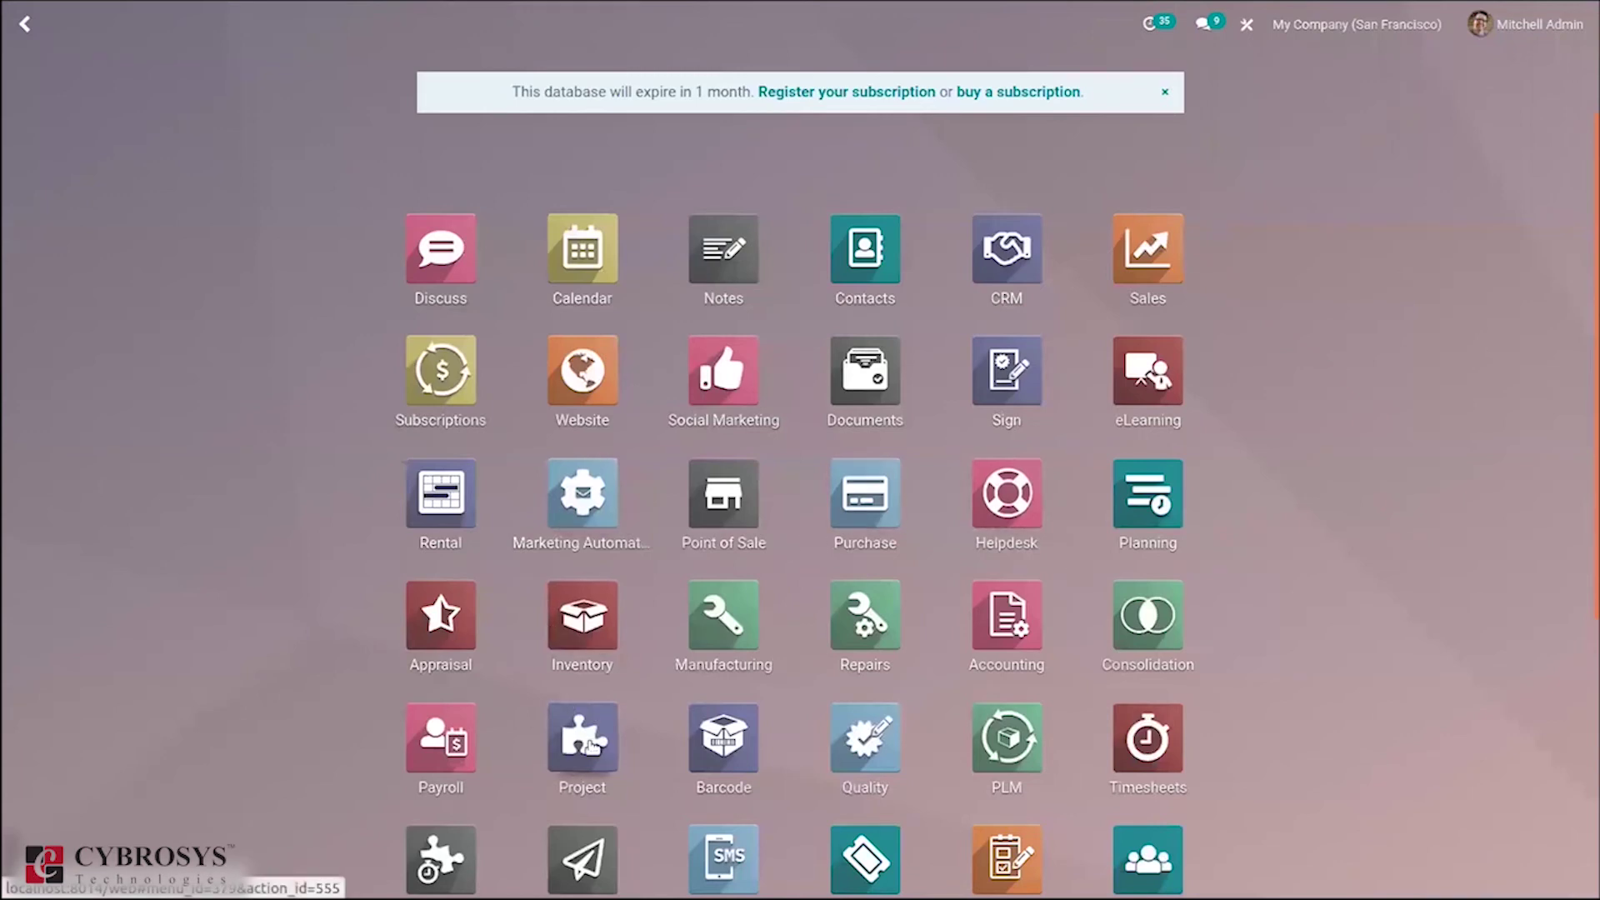
{"action": "left_click", "coordinate": [582, 754]}
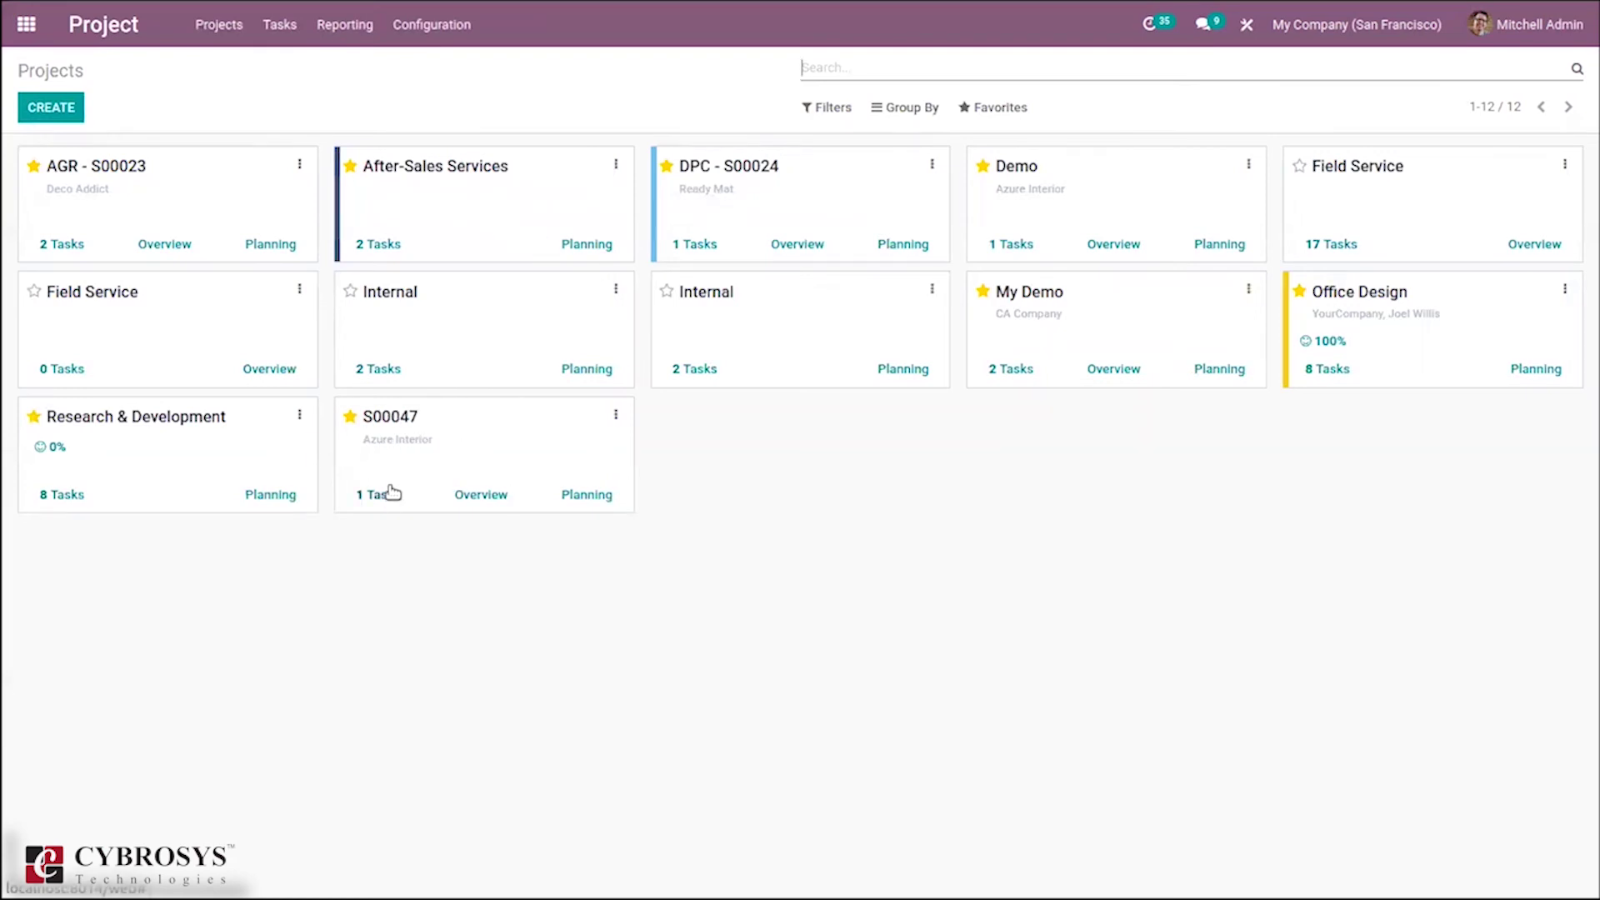
{"action": "left_click", "coordinate": [490, 497]}
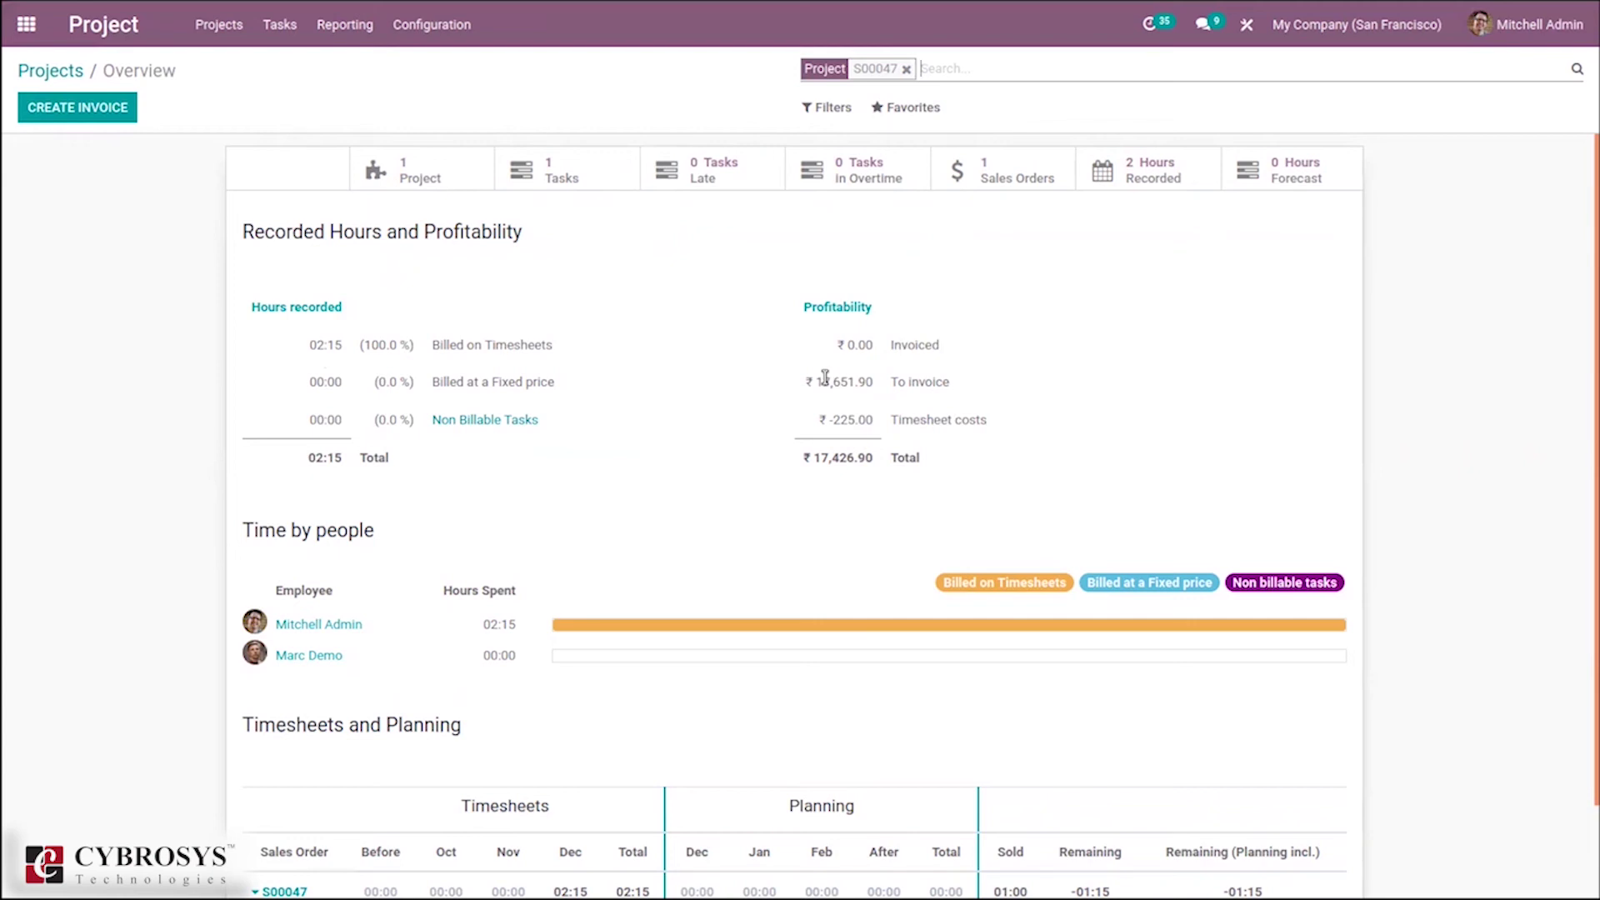
{"action": "scroll", "coordinate": [1586, 302], "scroll_direction": "down", "scroll_amount": 1}
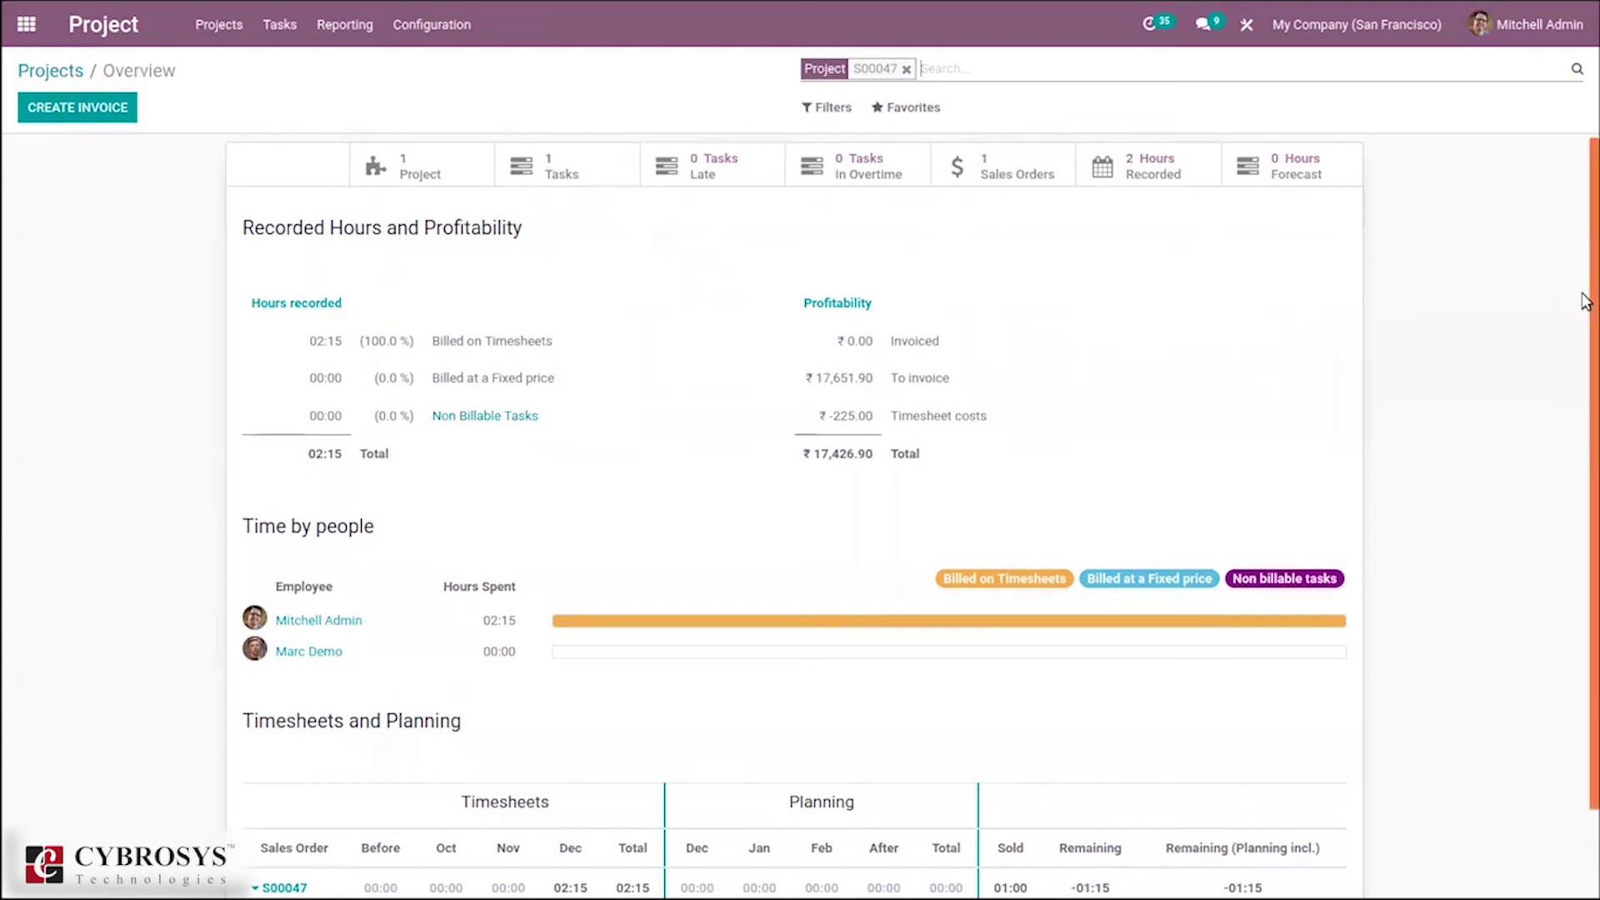
{"action": "scroll", "coordinate": [1586, 302], "scroll_direction": "down", "scroll_amount": 1}
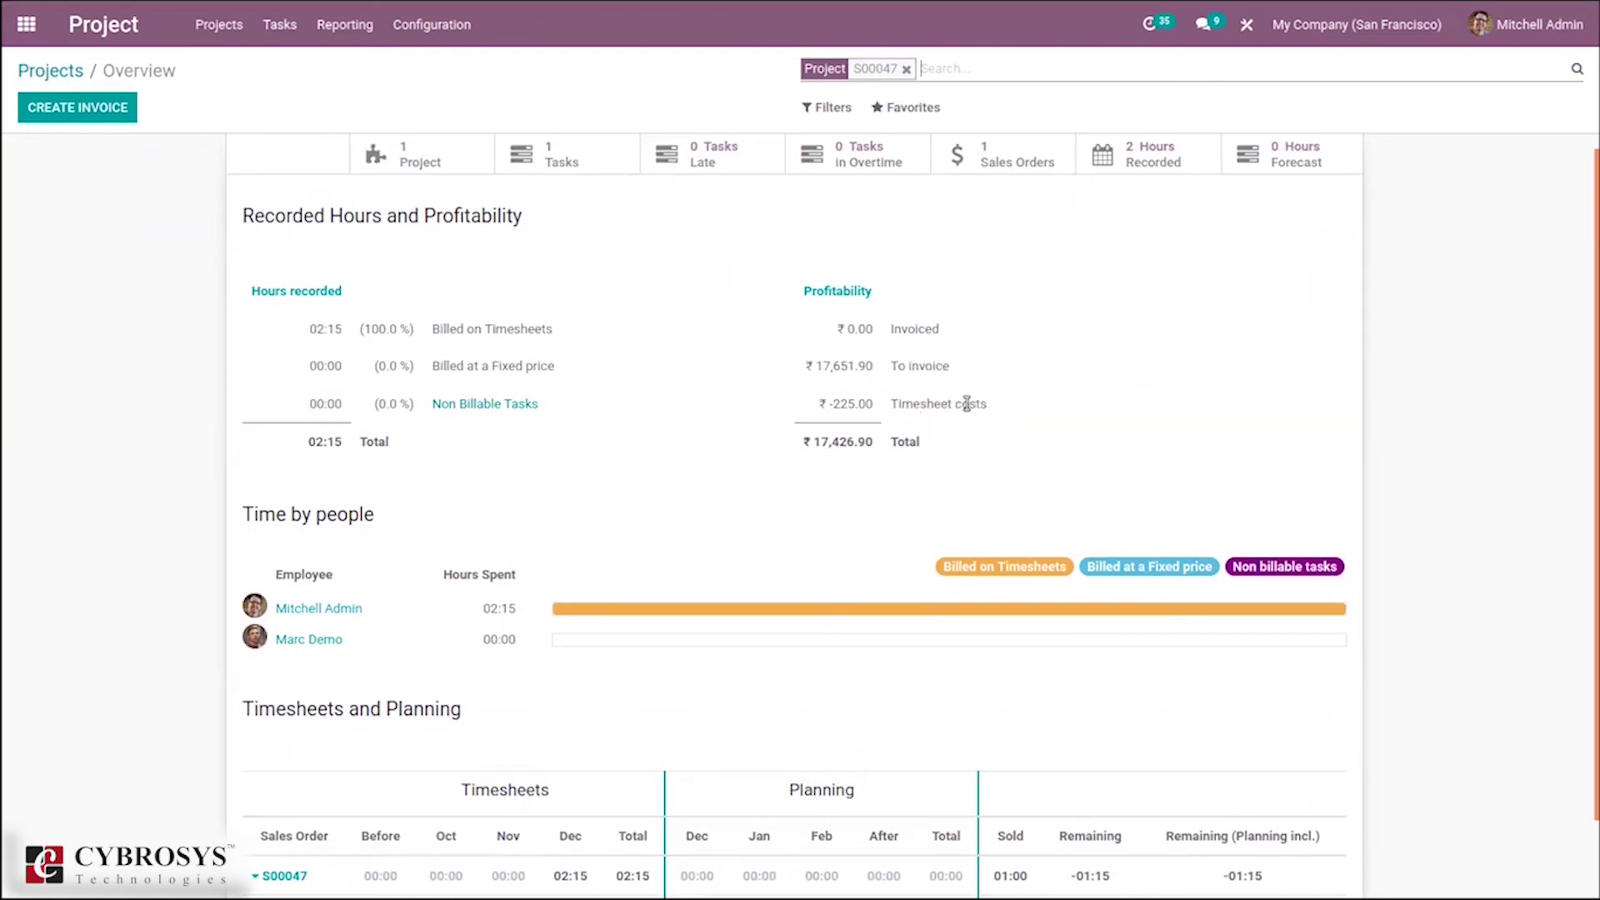
{"action": "mouse_move", "coordinate": [967, 404]}
{"action": "scroll", "coordinate": [1587, 350], "scroll_direction": "down", "scroll_amount": 1}
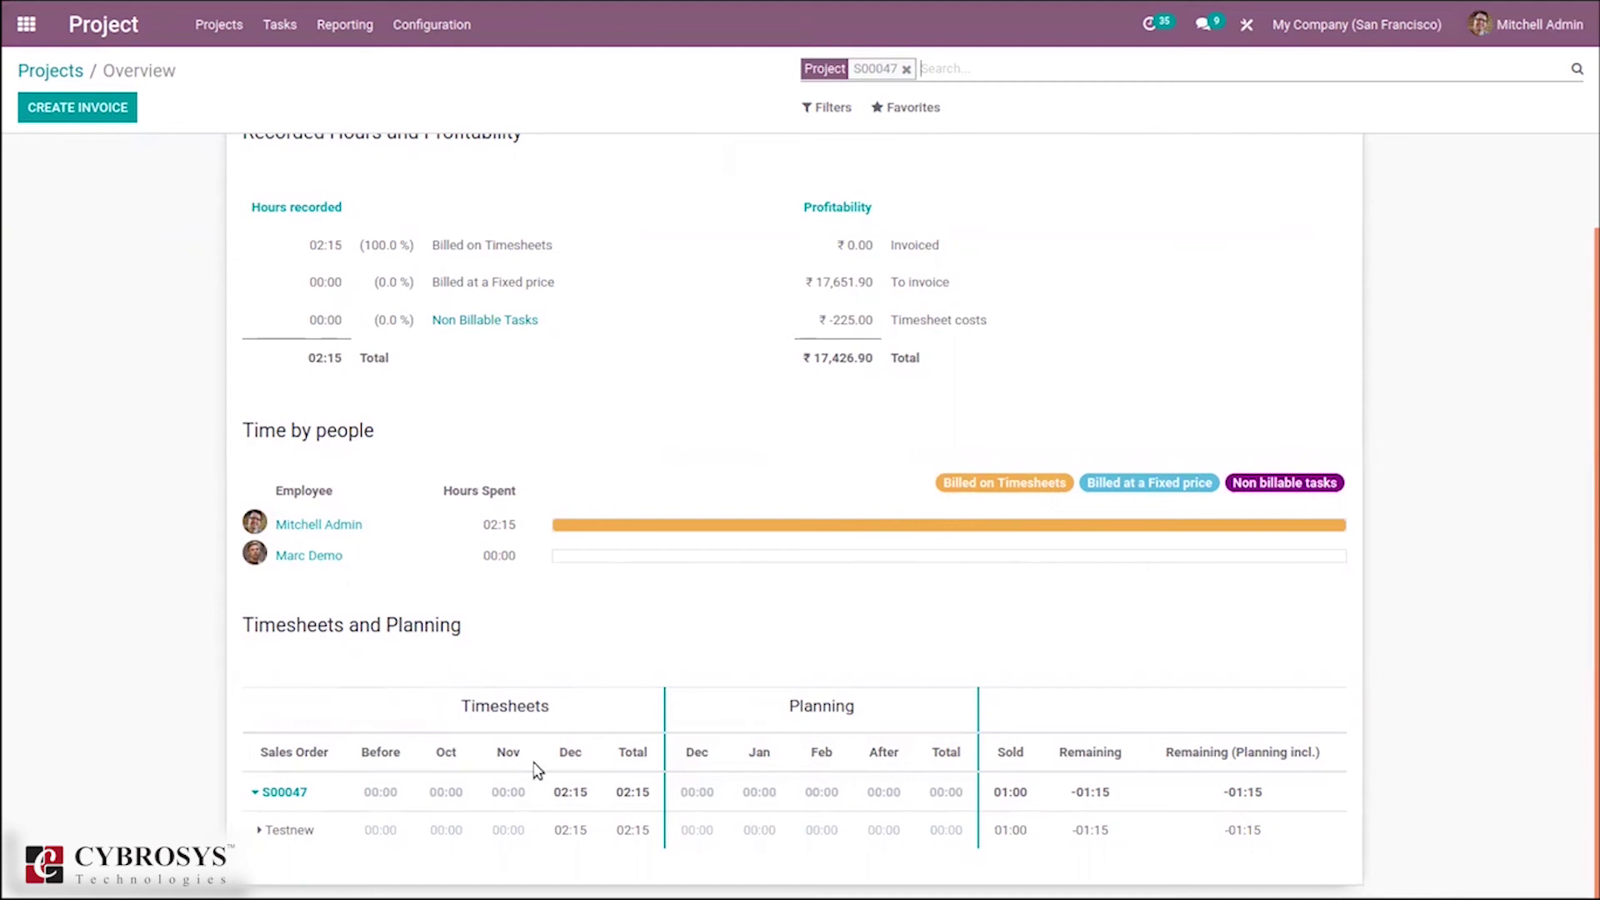
{"action": "left_click_drag", "start_coordinate": [1583, 533], "coordinate": [1586, 346]}
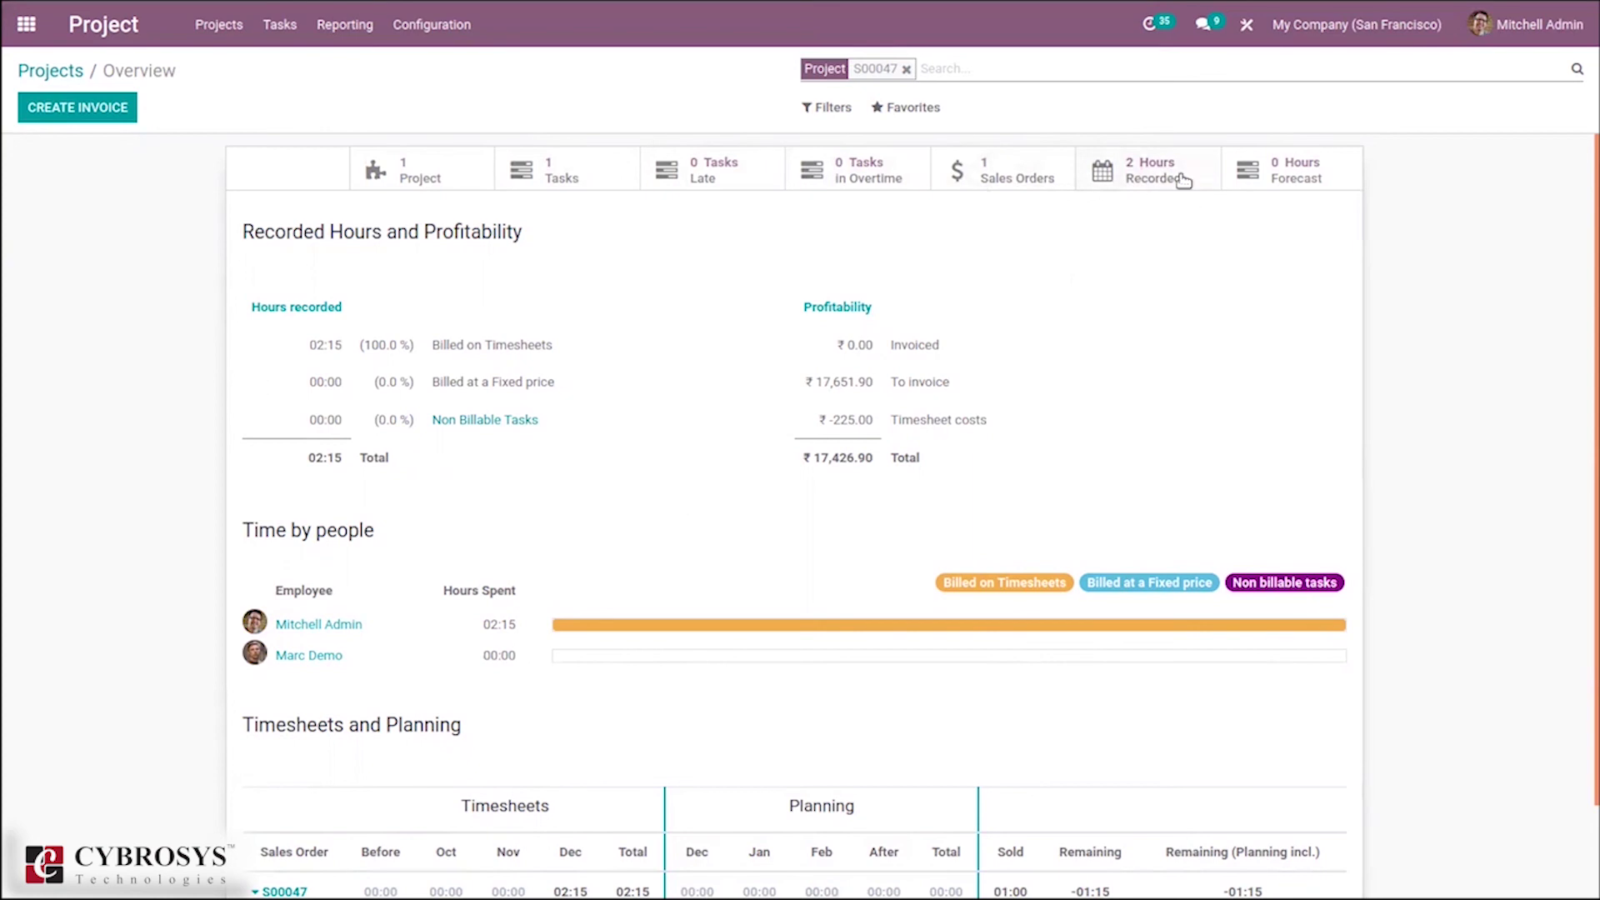
Step: Create and view a regular invoice for the project's timesheets from 28 to 30 December 2020
{"action": "left_click", "coordinate": [80, 110]}
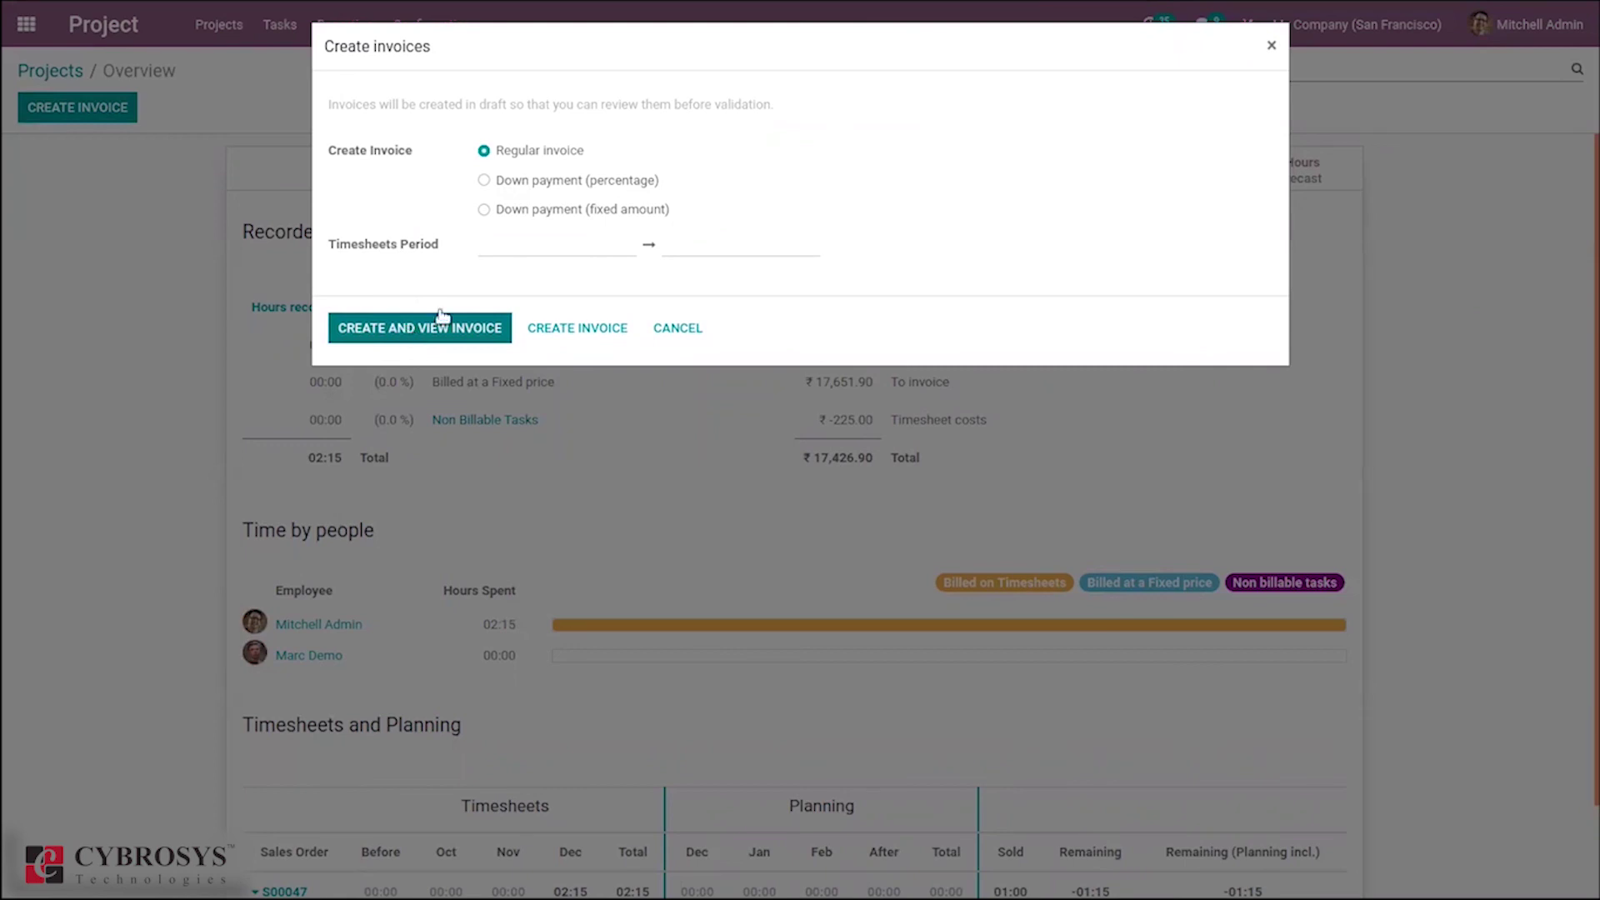
{"action": "left_click", "coordinate": [556, 250]}
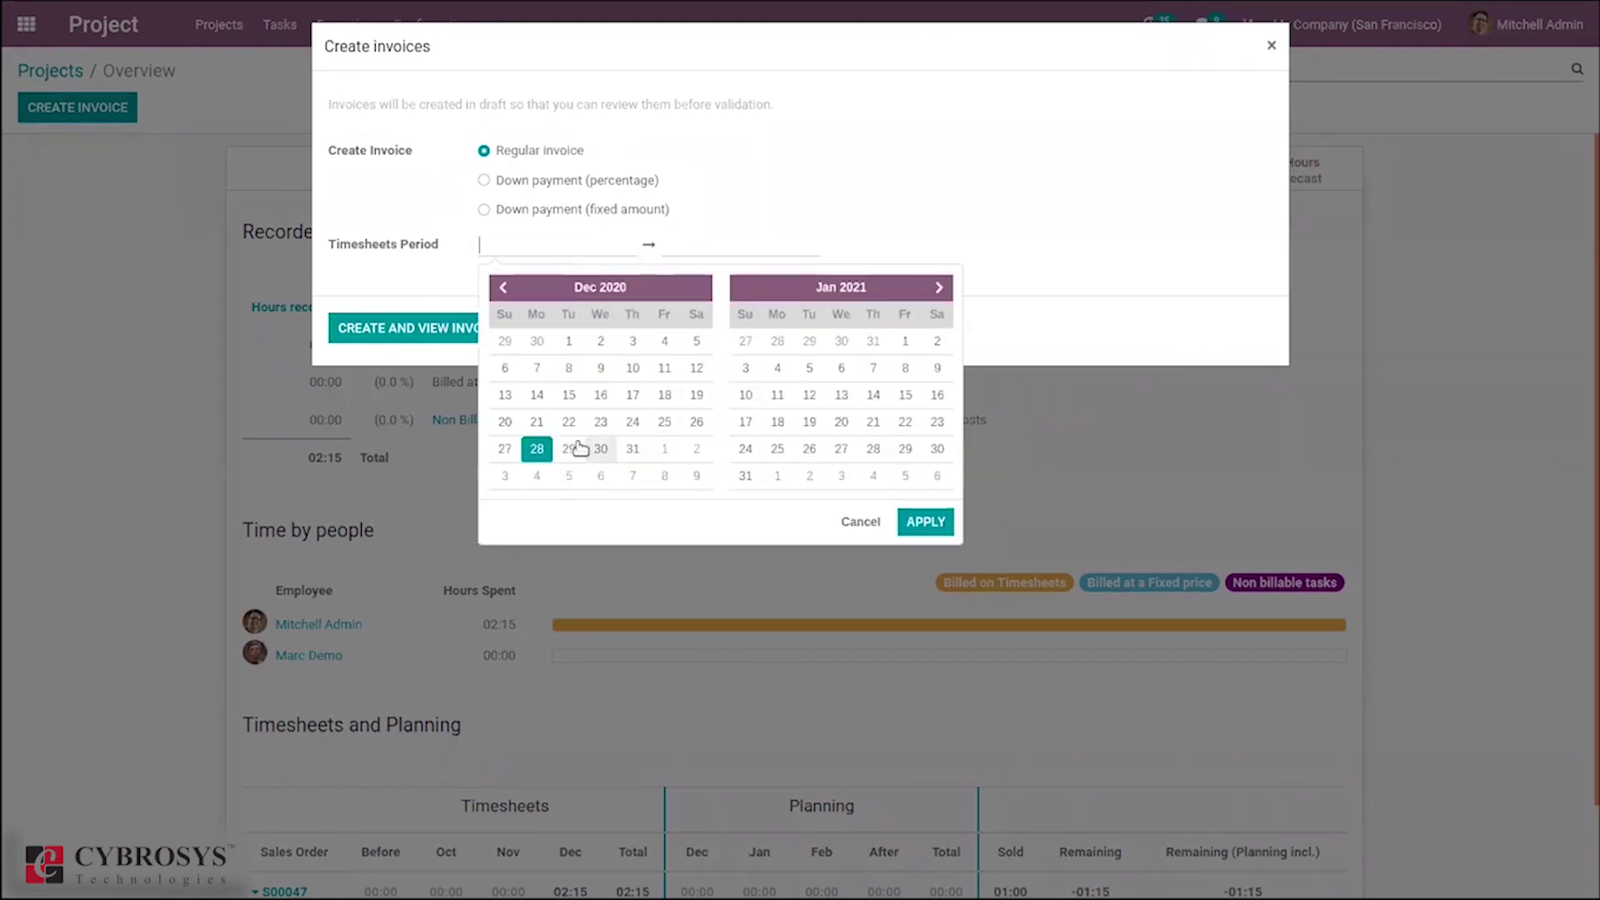
{"action": "left_click", "coordinate": [537, 450]}
{"action": "left_click", "coordinate": [601, 450]}
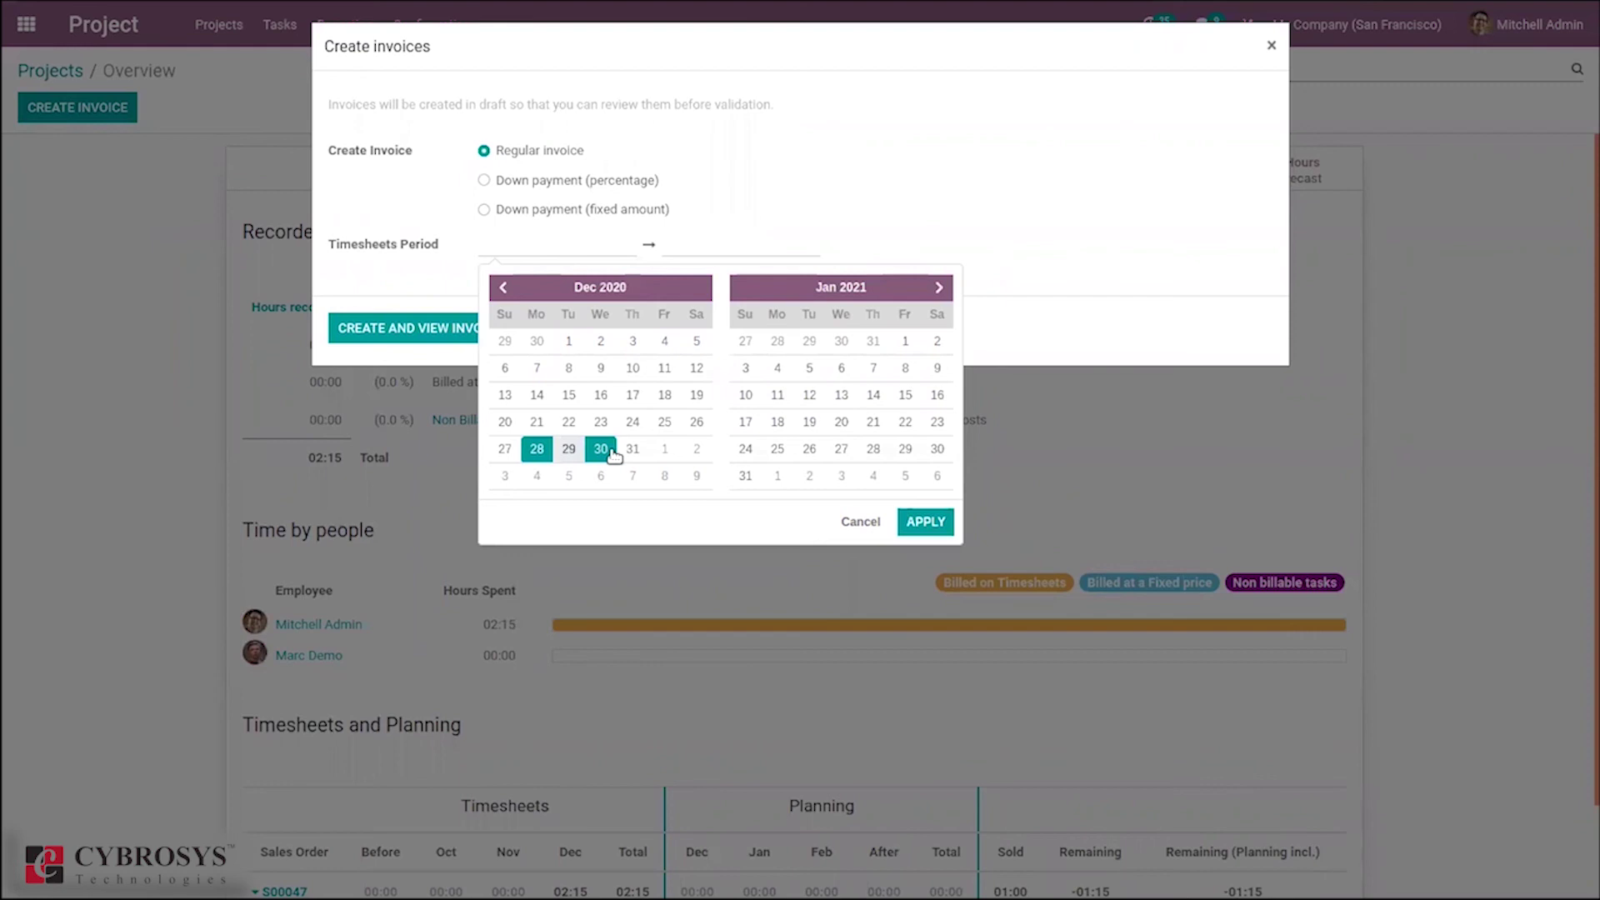
{"action": "left_click", "coordinate": [923, 522]}
{"action": "left_click", "coordinate": [438, 325]}
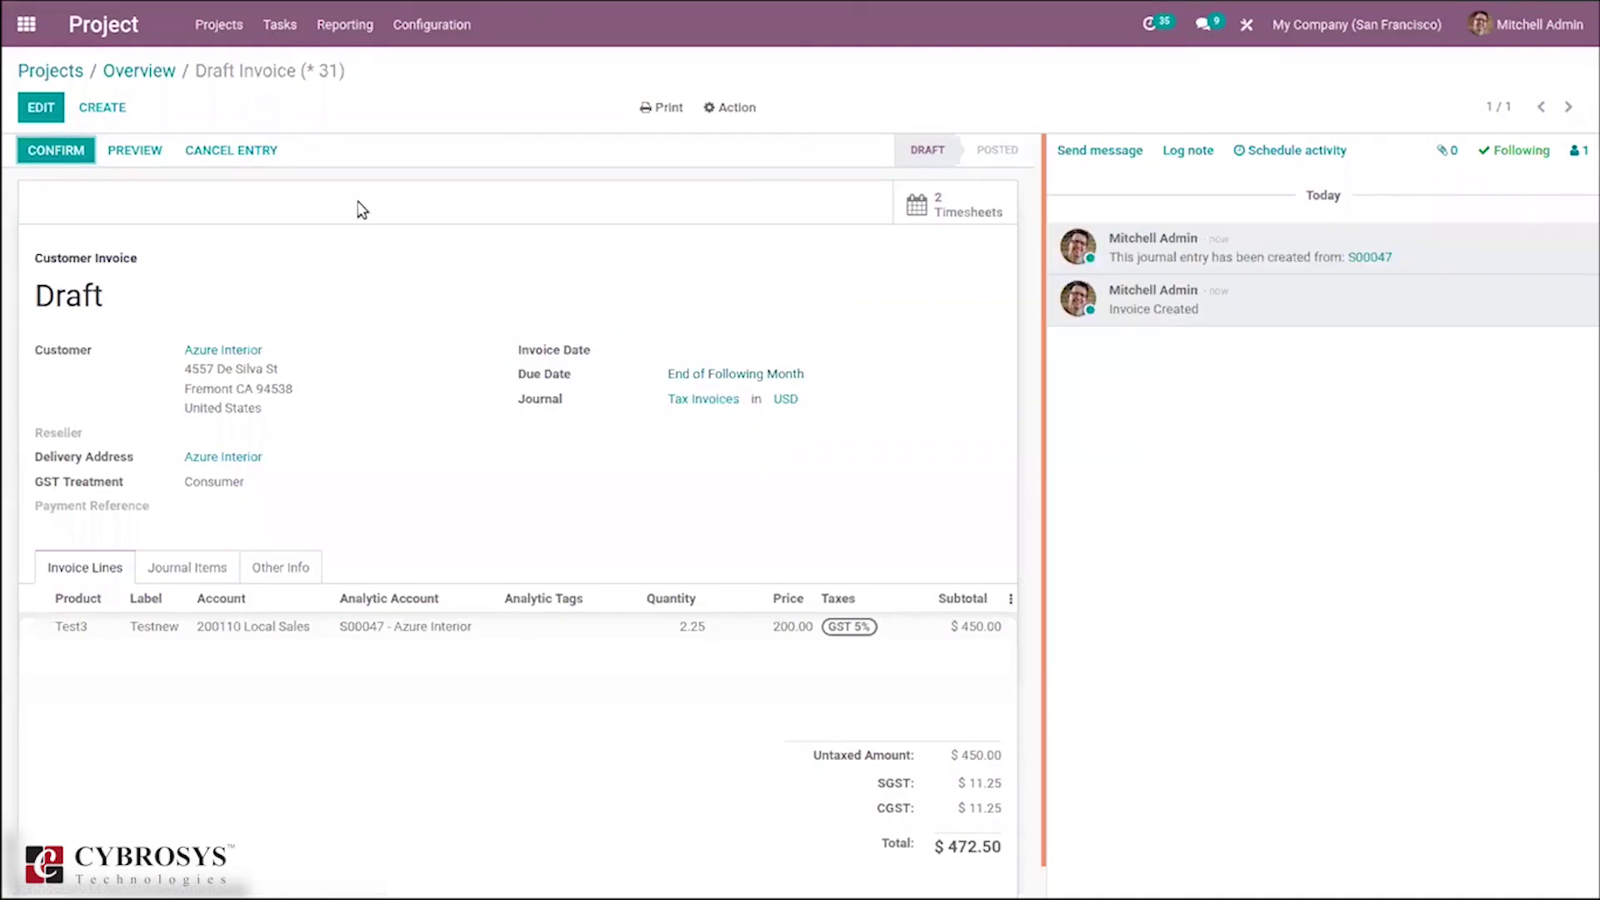
Step: Confirm the draft customer invoice, register its payment with the manual method, and return to the project's overview
{"action": "left_click", "coordinate": [57, 151]}
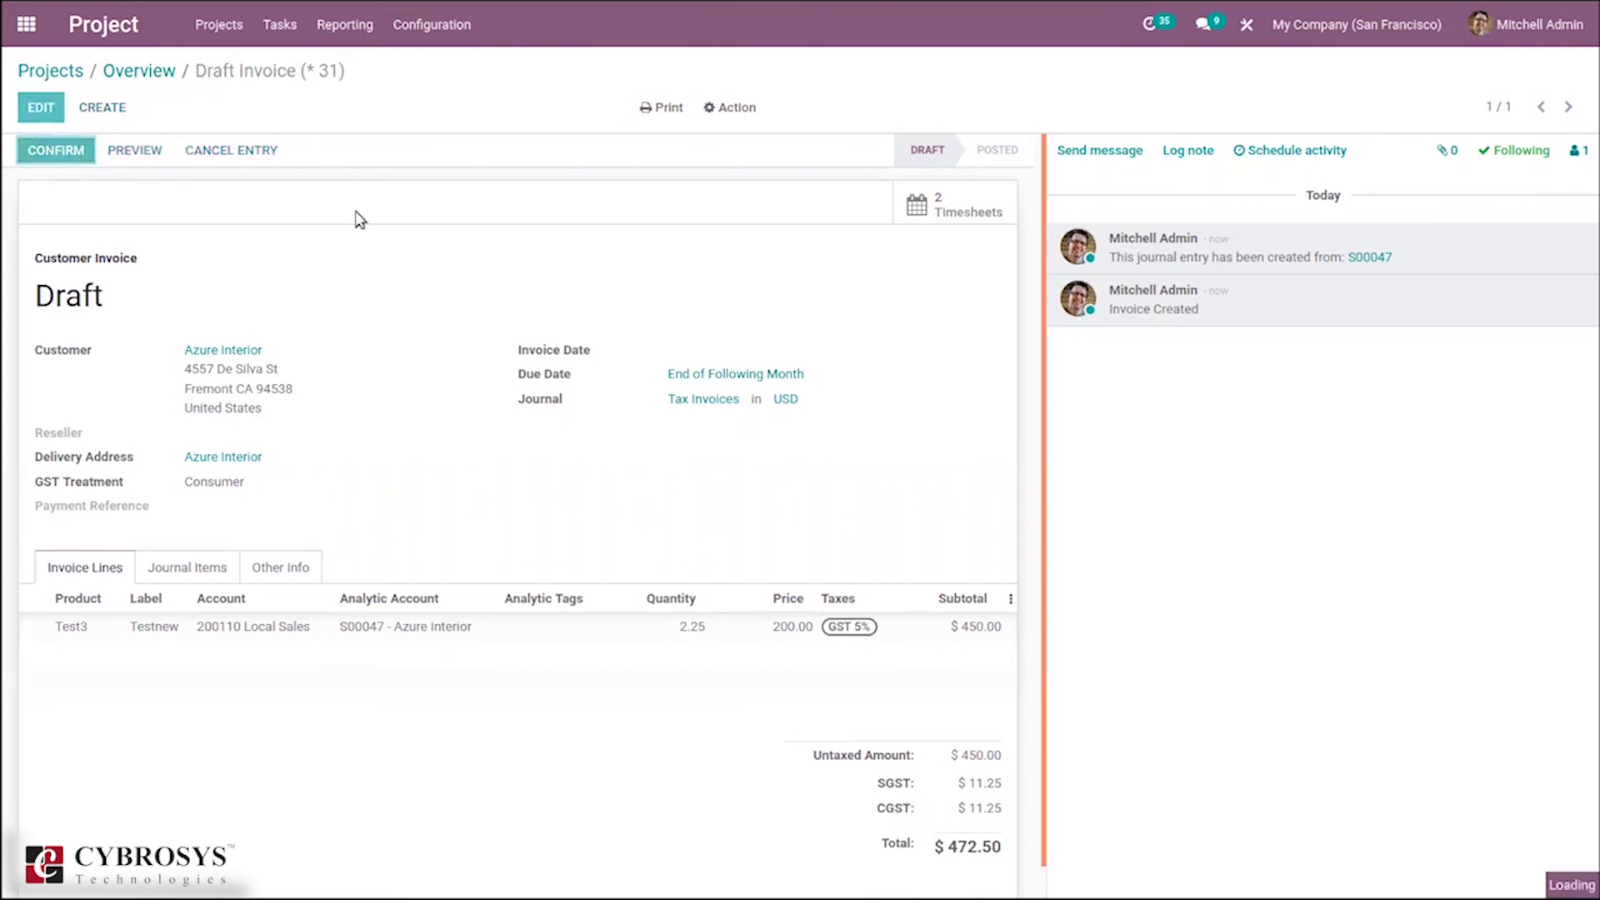
{"action": "left_click", "coordinate": [218, 150]}
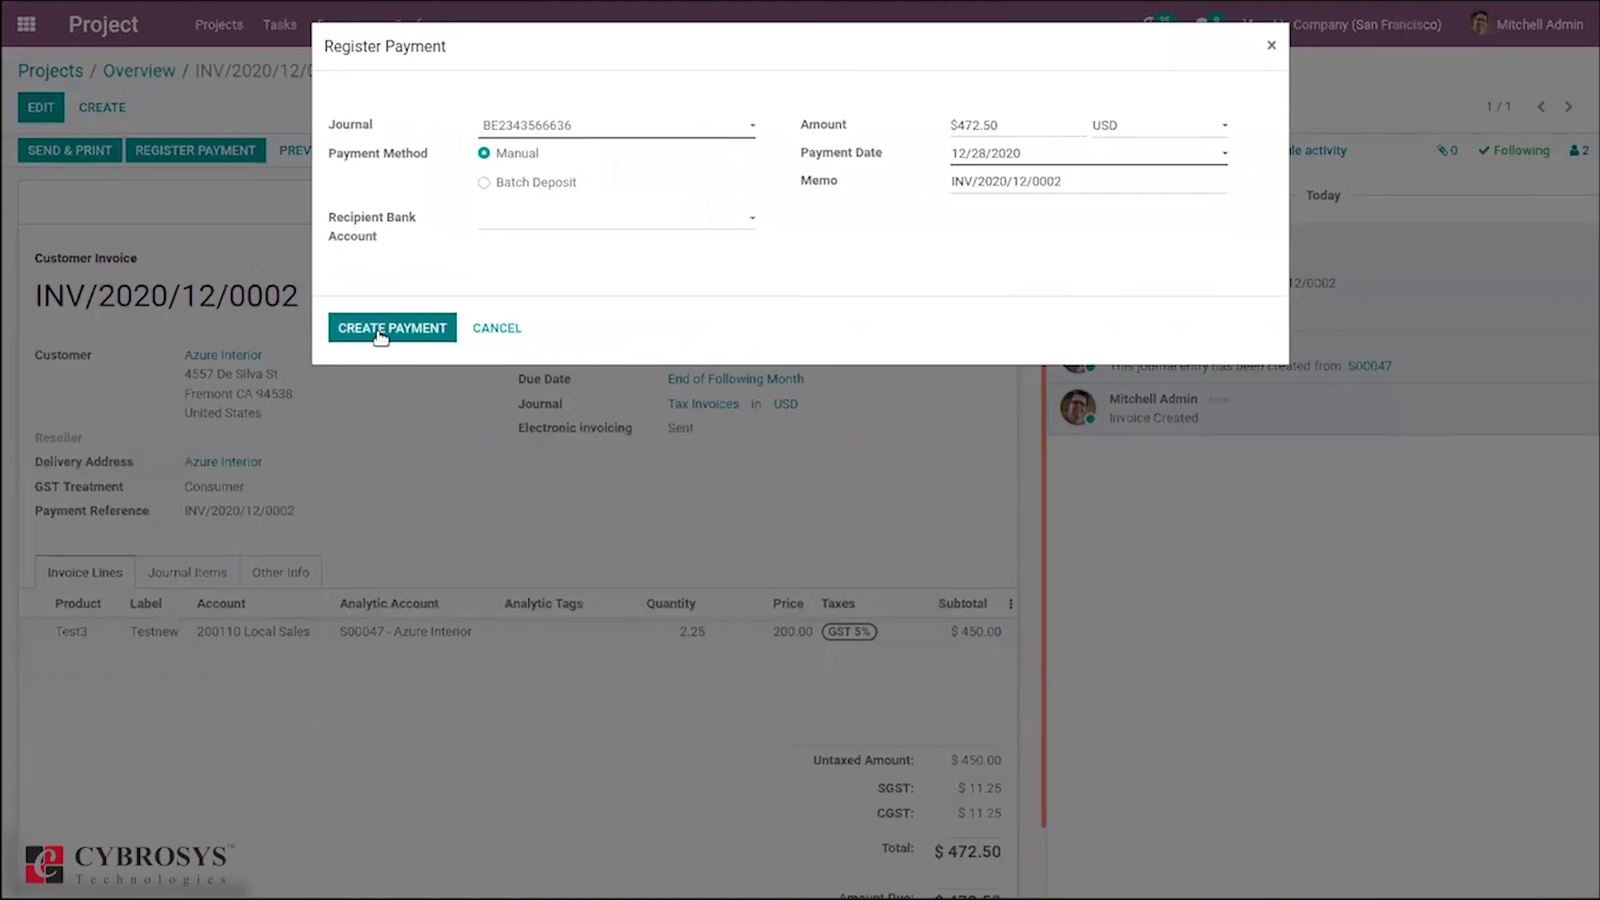
{"action": "left_click", "coordinate": [380, 335]}
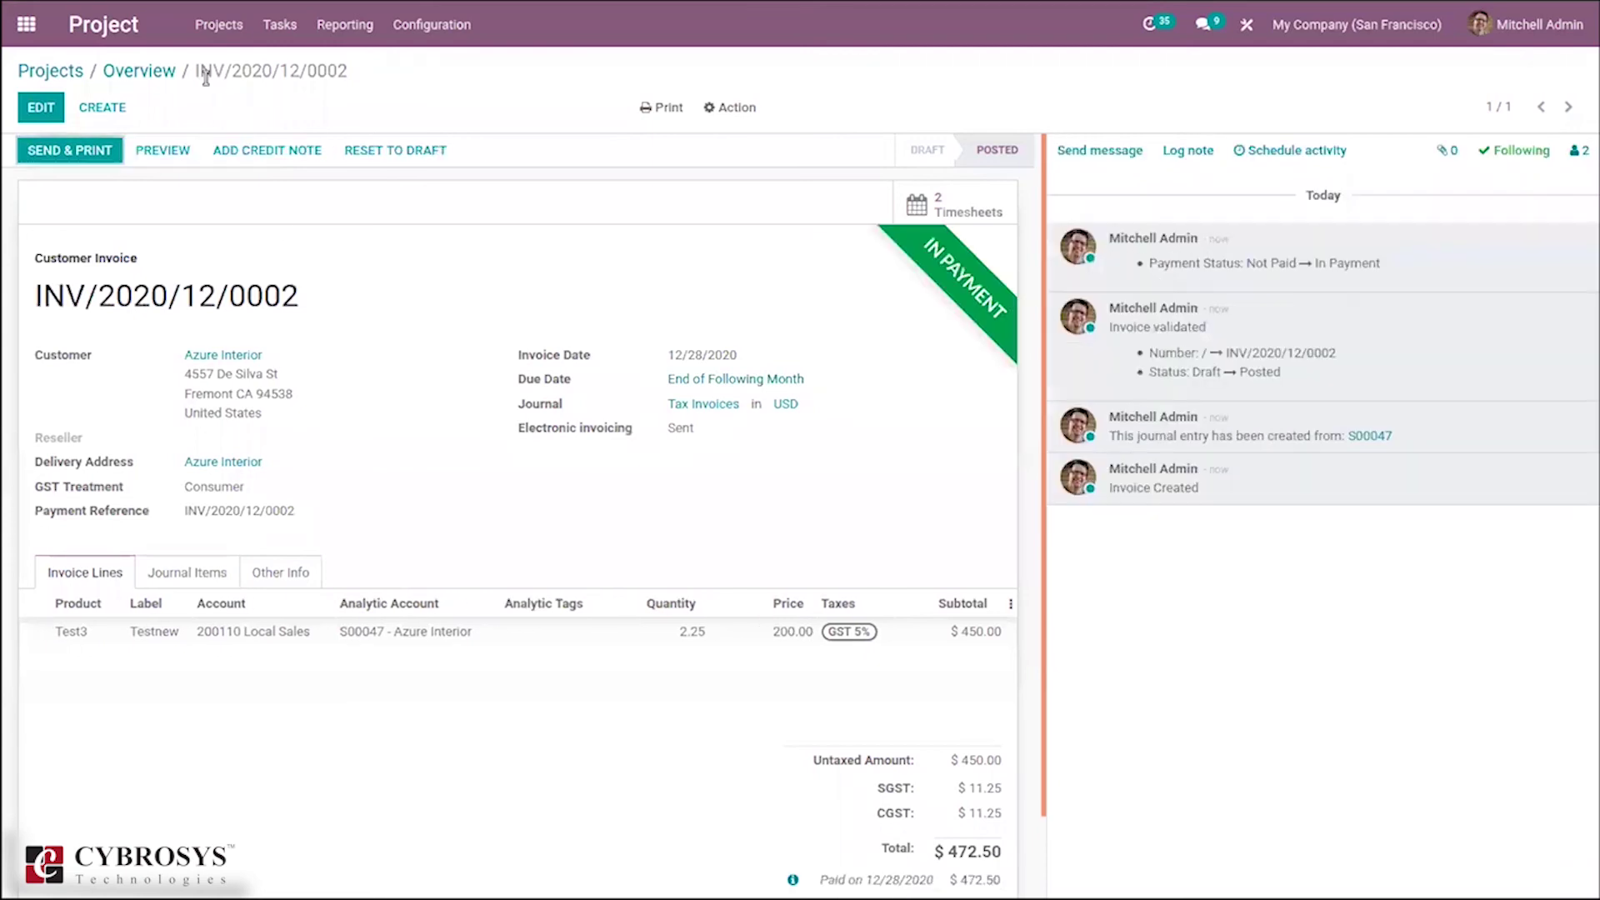
{"action": "left_click", "coordinate": [144, 70]}
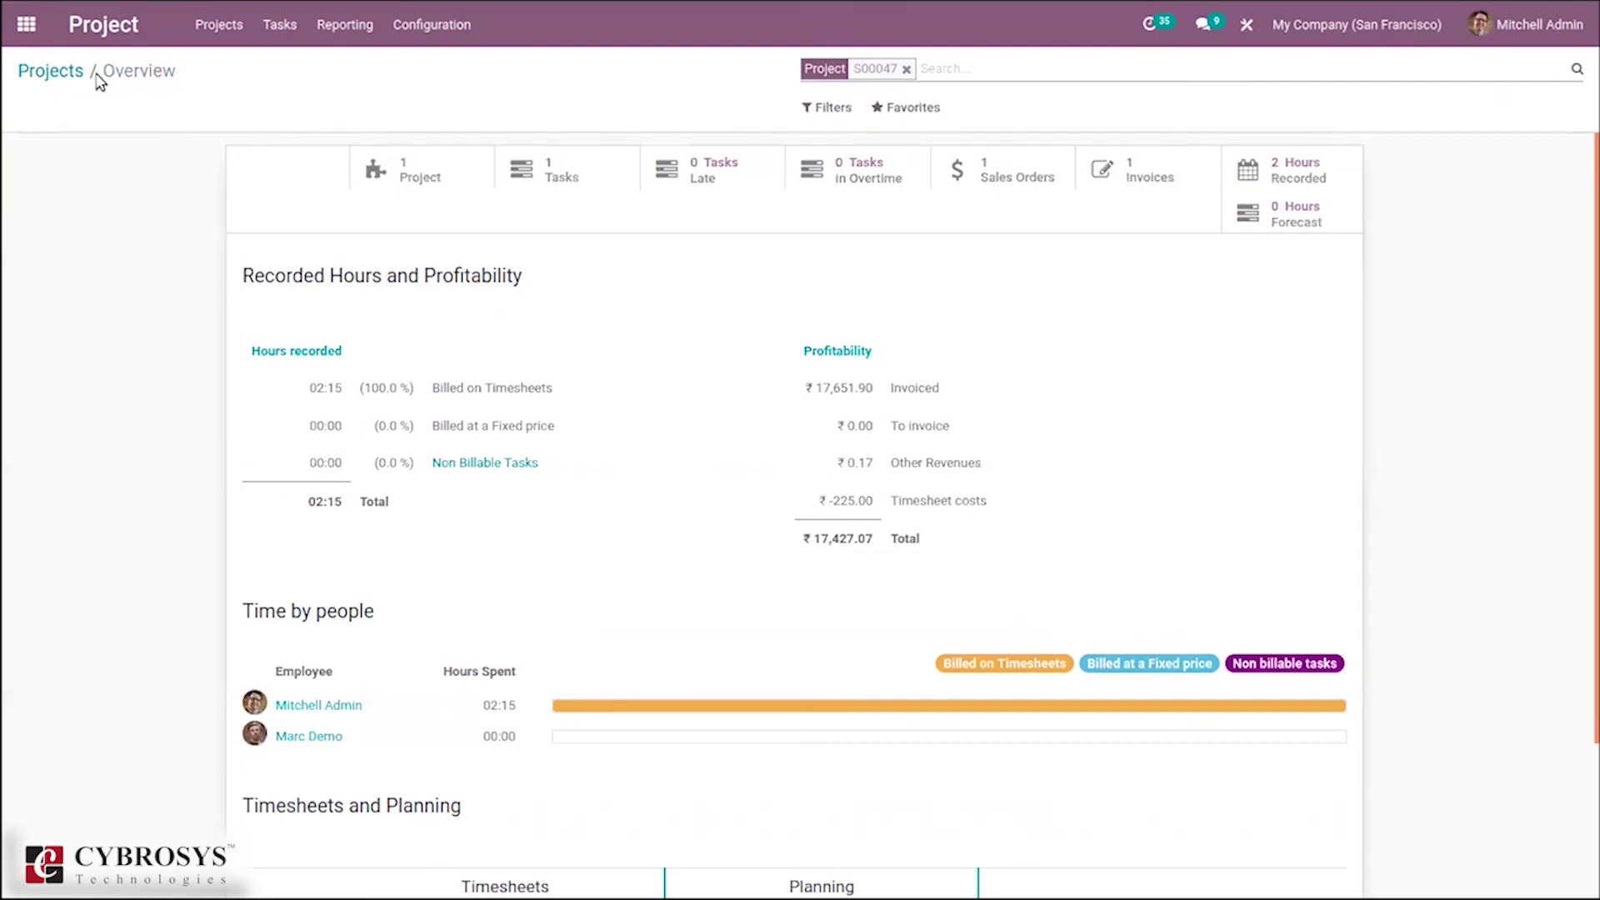
Step: Go through the My Tasks entries across all projects in list view and in the monthly calendar
{"action": "left_click", "coordinate": [63, 70]}
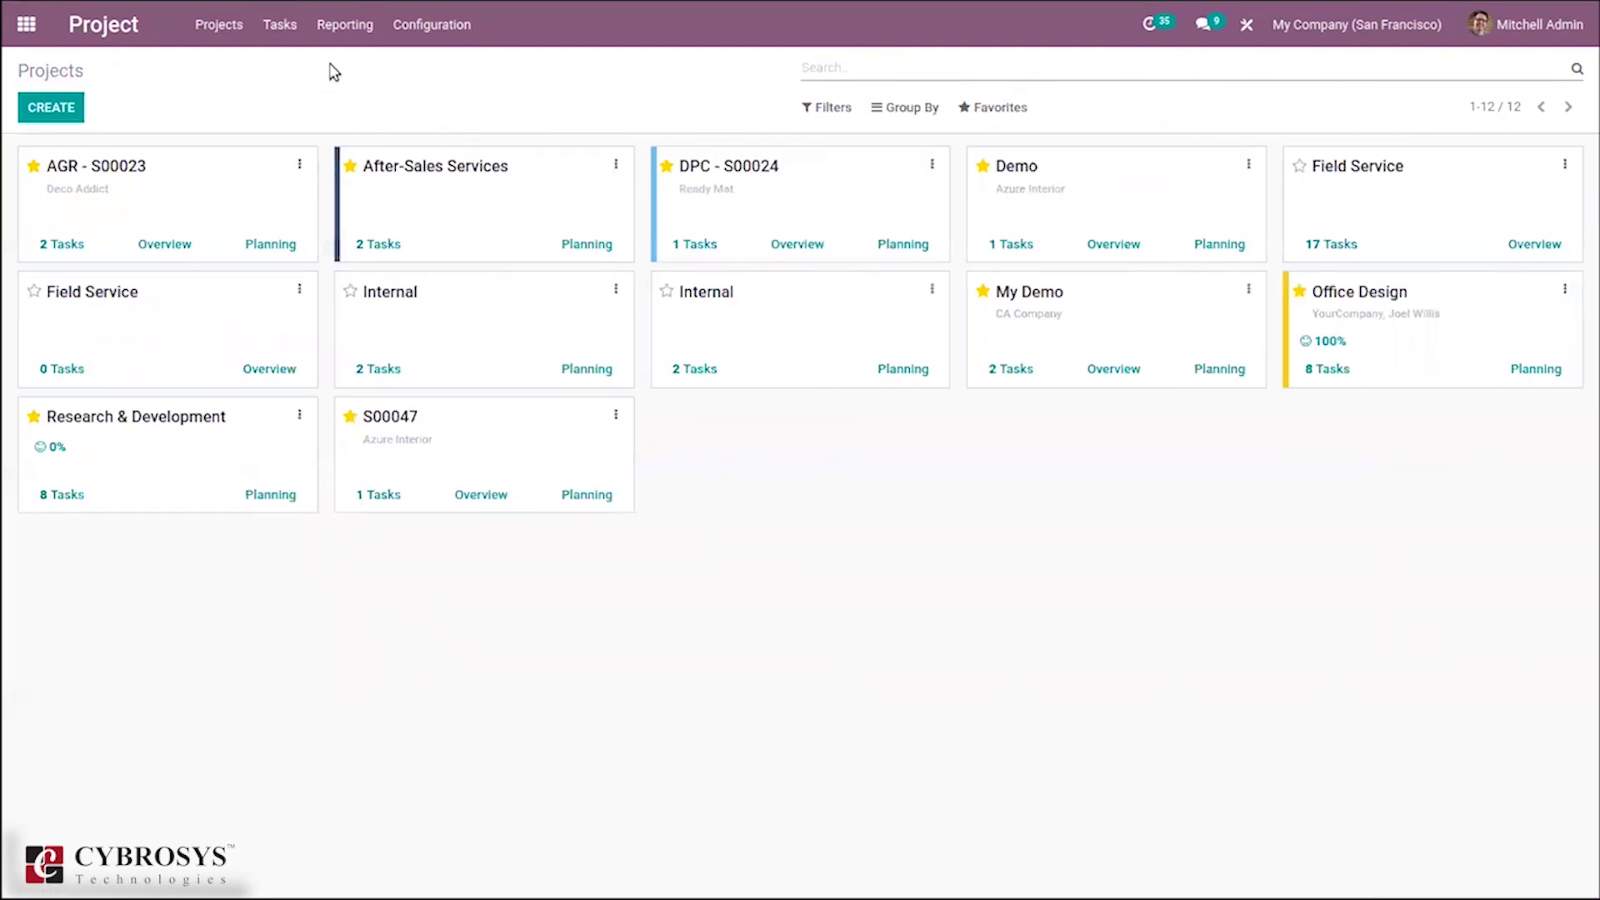
{"action": "left_click", "coordinate": [213, 25]}
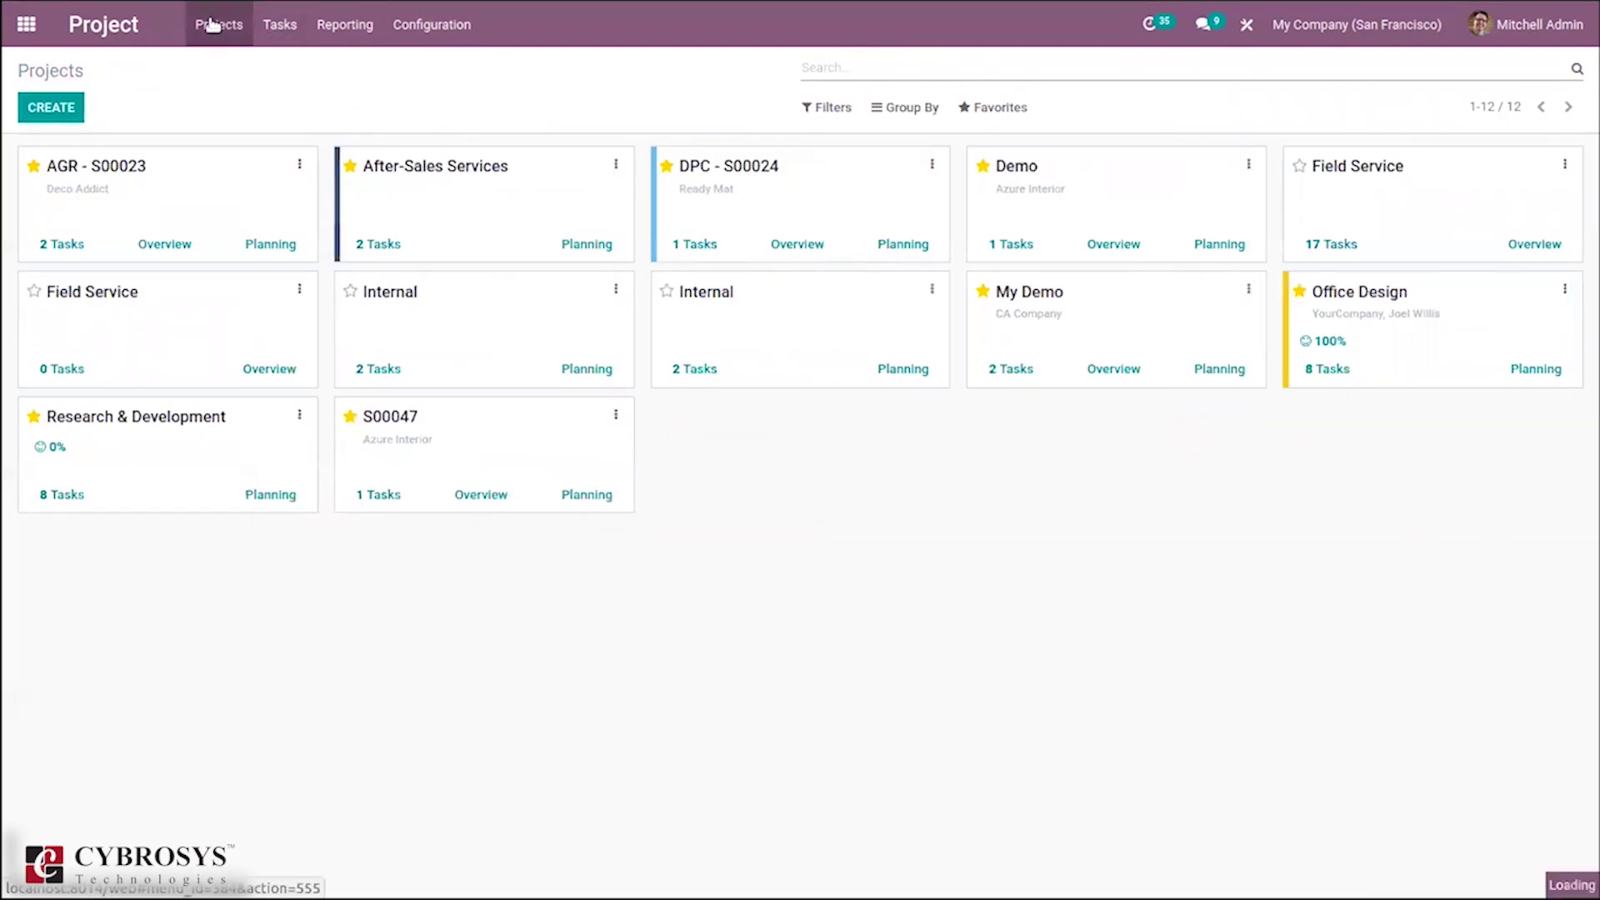
{"action": "left_click", "coordinate": [257, 23]}
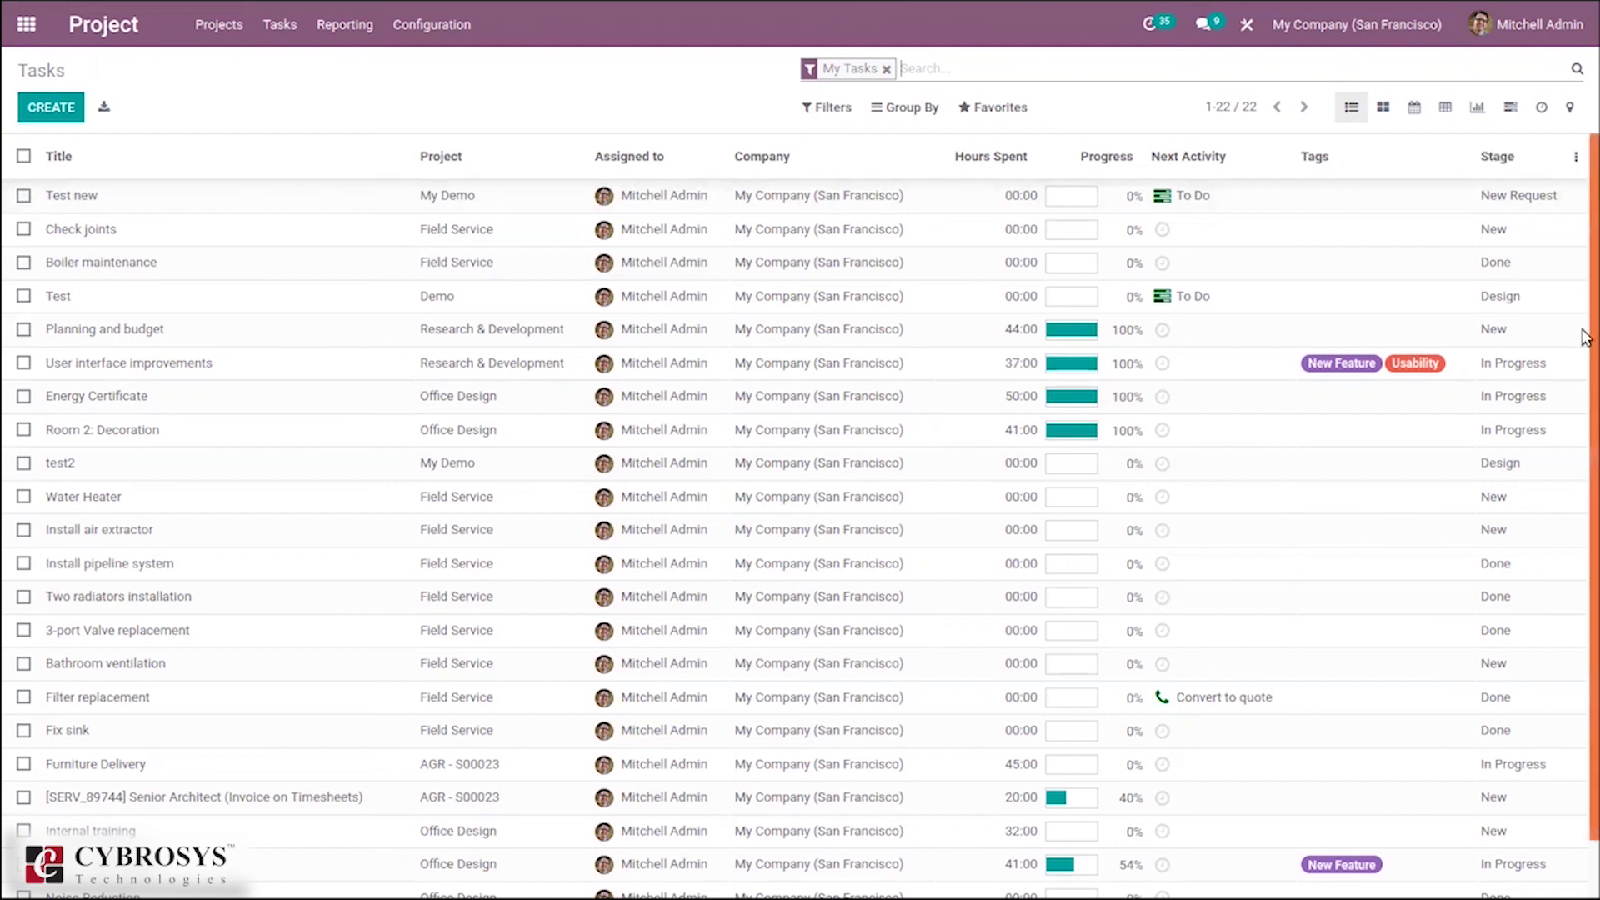
{"action": "left_click_drag", "start_coordinate": [1588, 338], "coordinate": [1586, 617]}
{"action": "left_click_drag", "start_coordinate": [1587, 286], "coordinate": [1588, 190]}
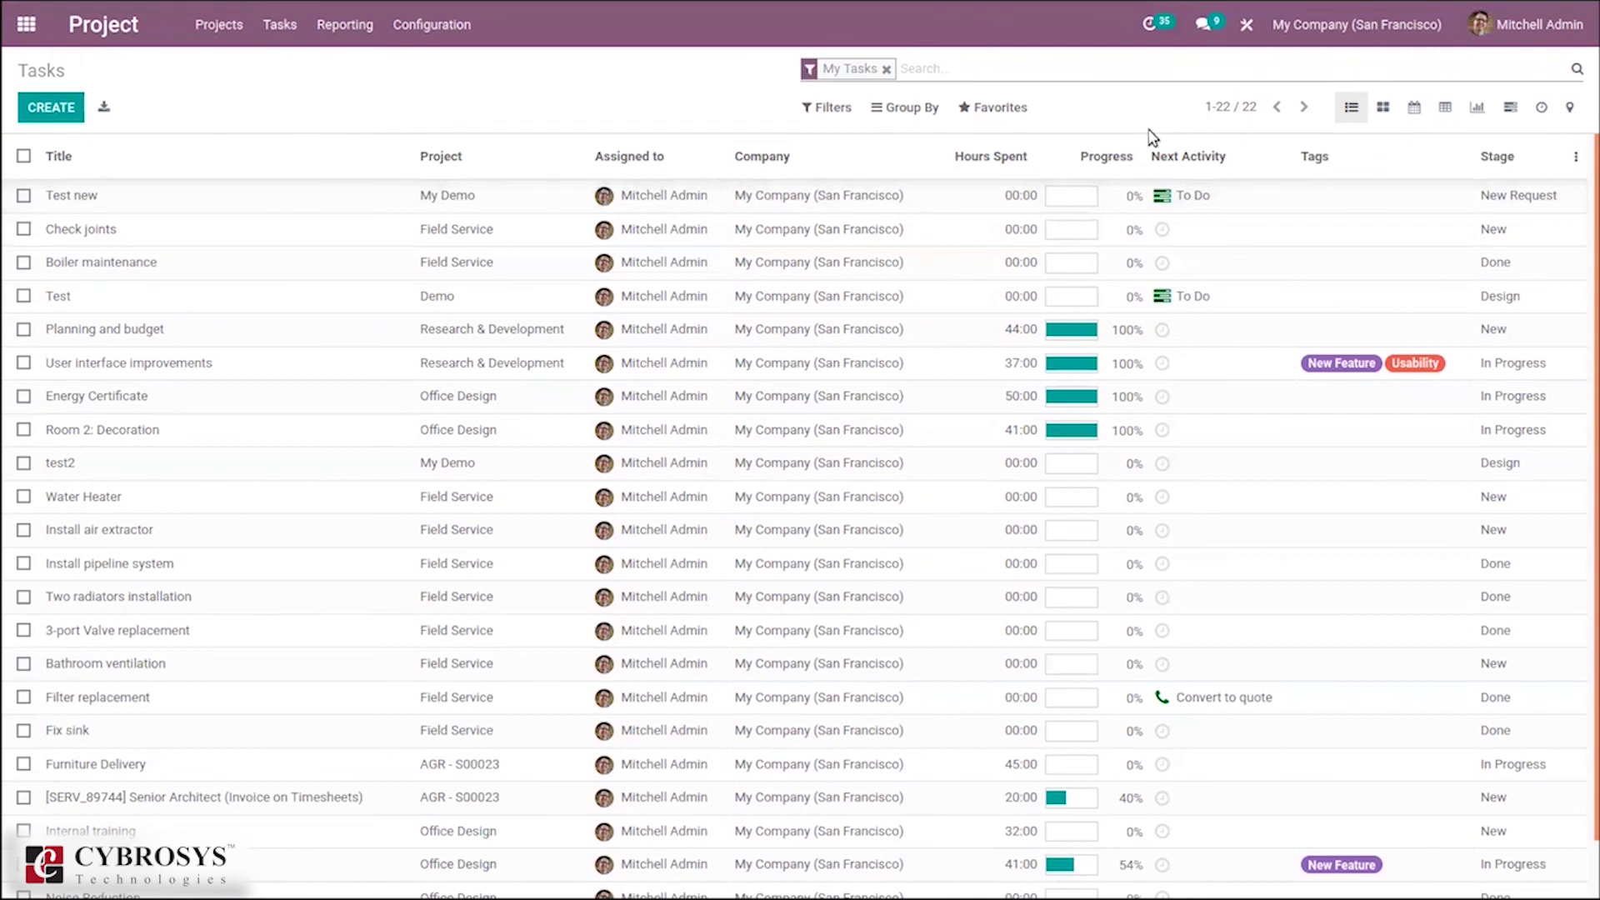
{"action": "left_click", "coordinate": [1416, 110]}
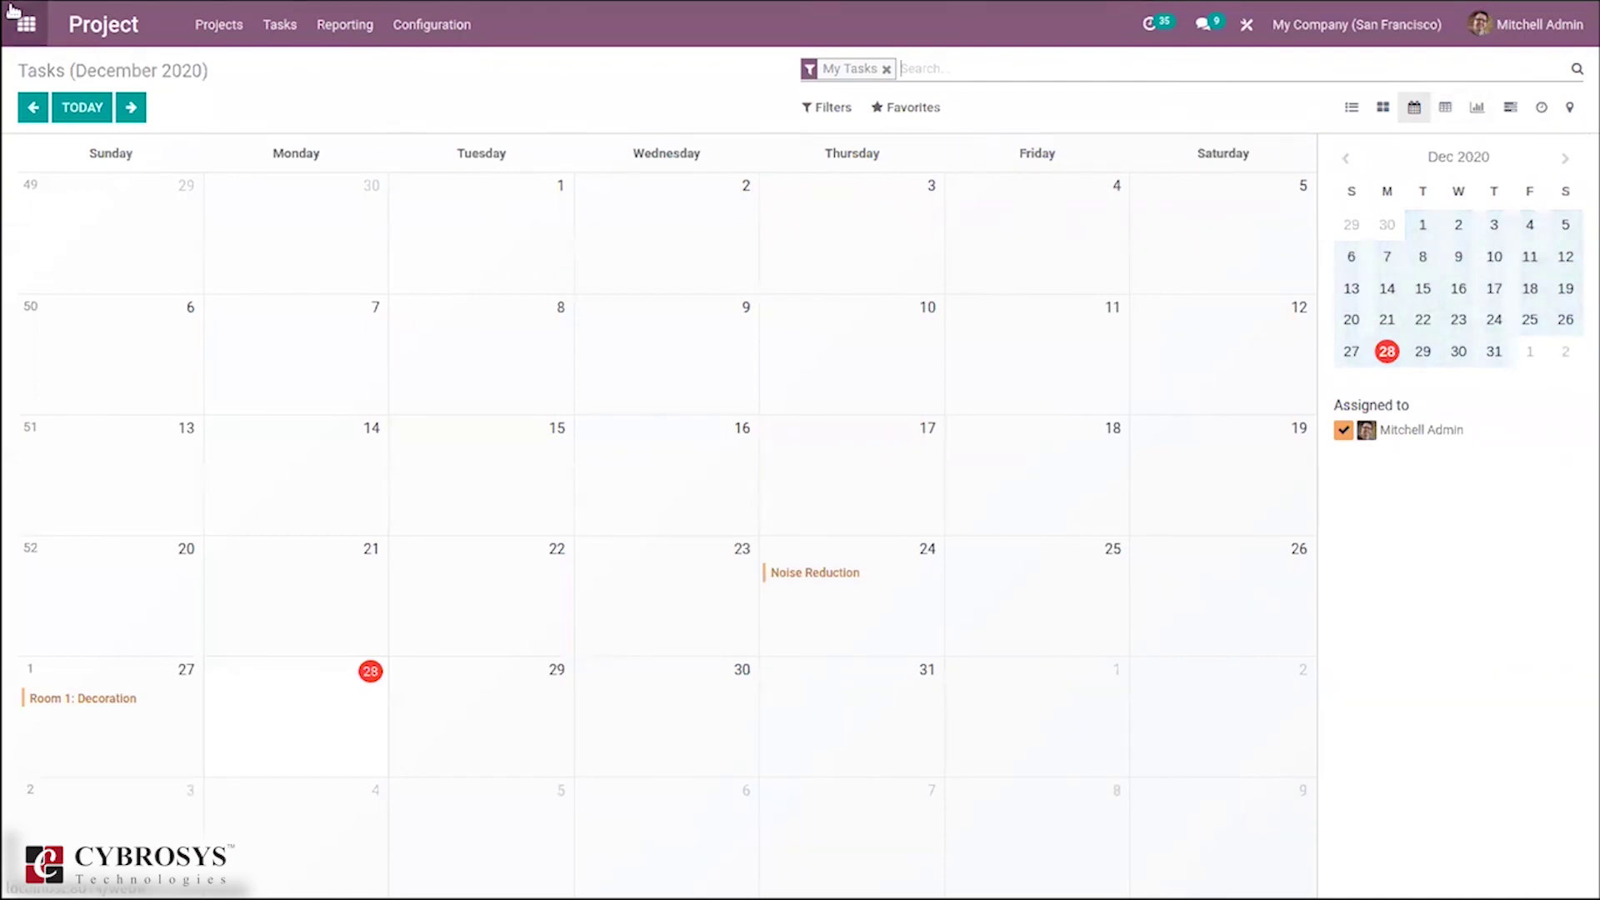
{"action": "left_click", "coordinate": [1350, 108]}
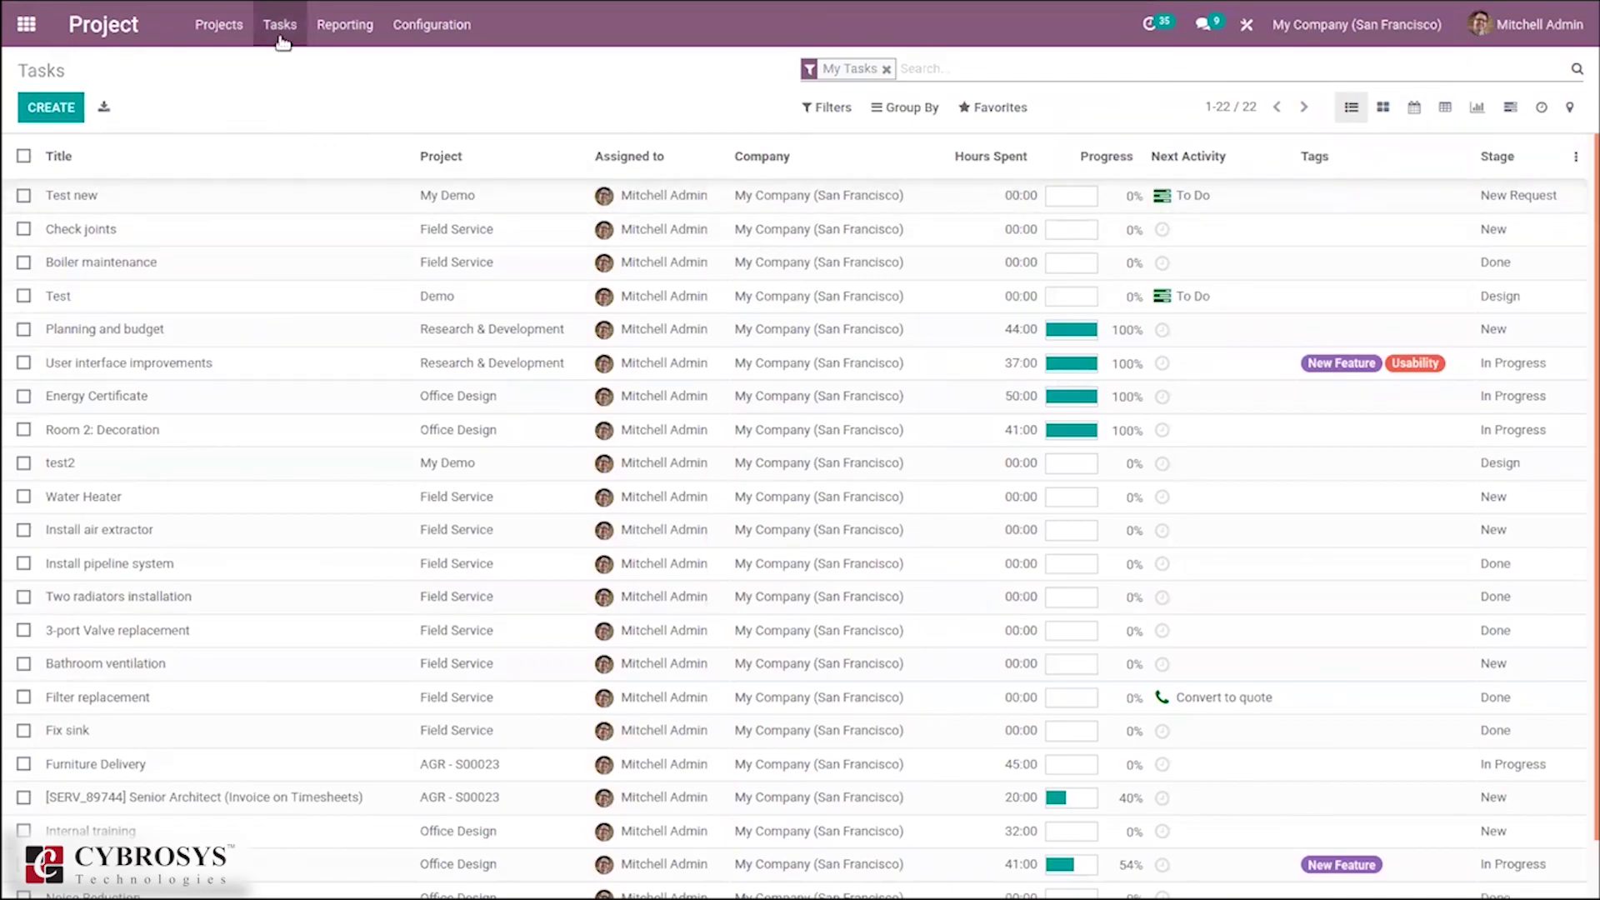
Step: Open the Tasks Analysis report and chart Planned Hours as its measure
{"action": "left_click", "coordinate": [361, 36]}
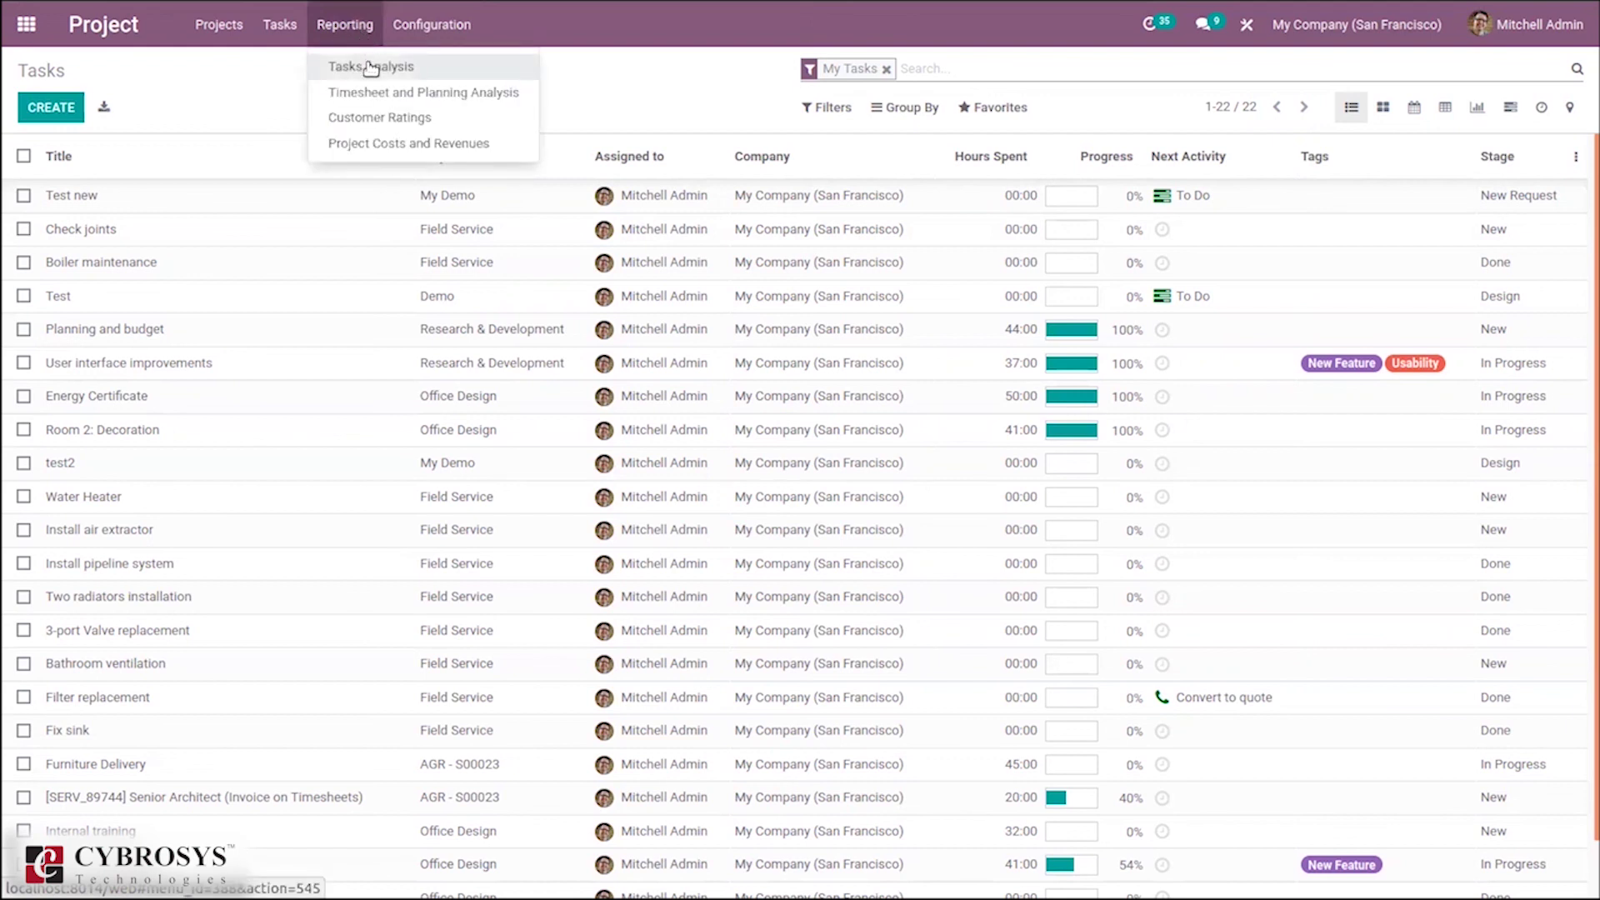
{"action": "left_click", "coordinate": [425, 70]}
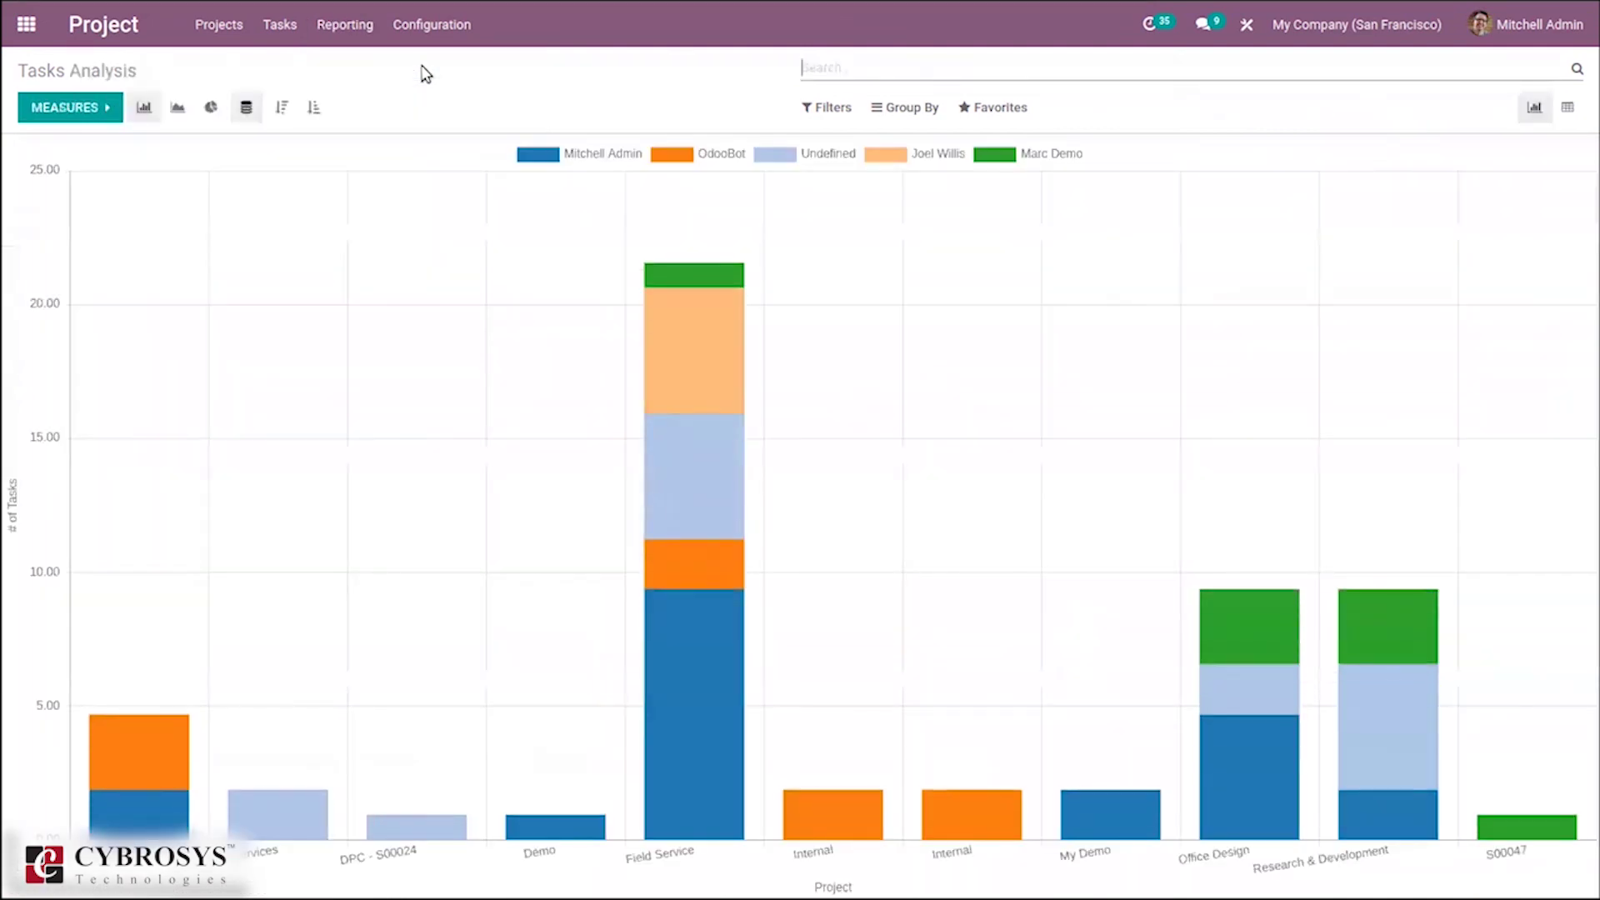
{"action": "left_click", "coordinate": [81, 108]}
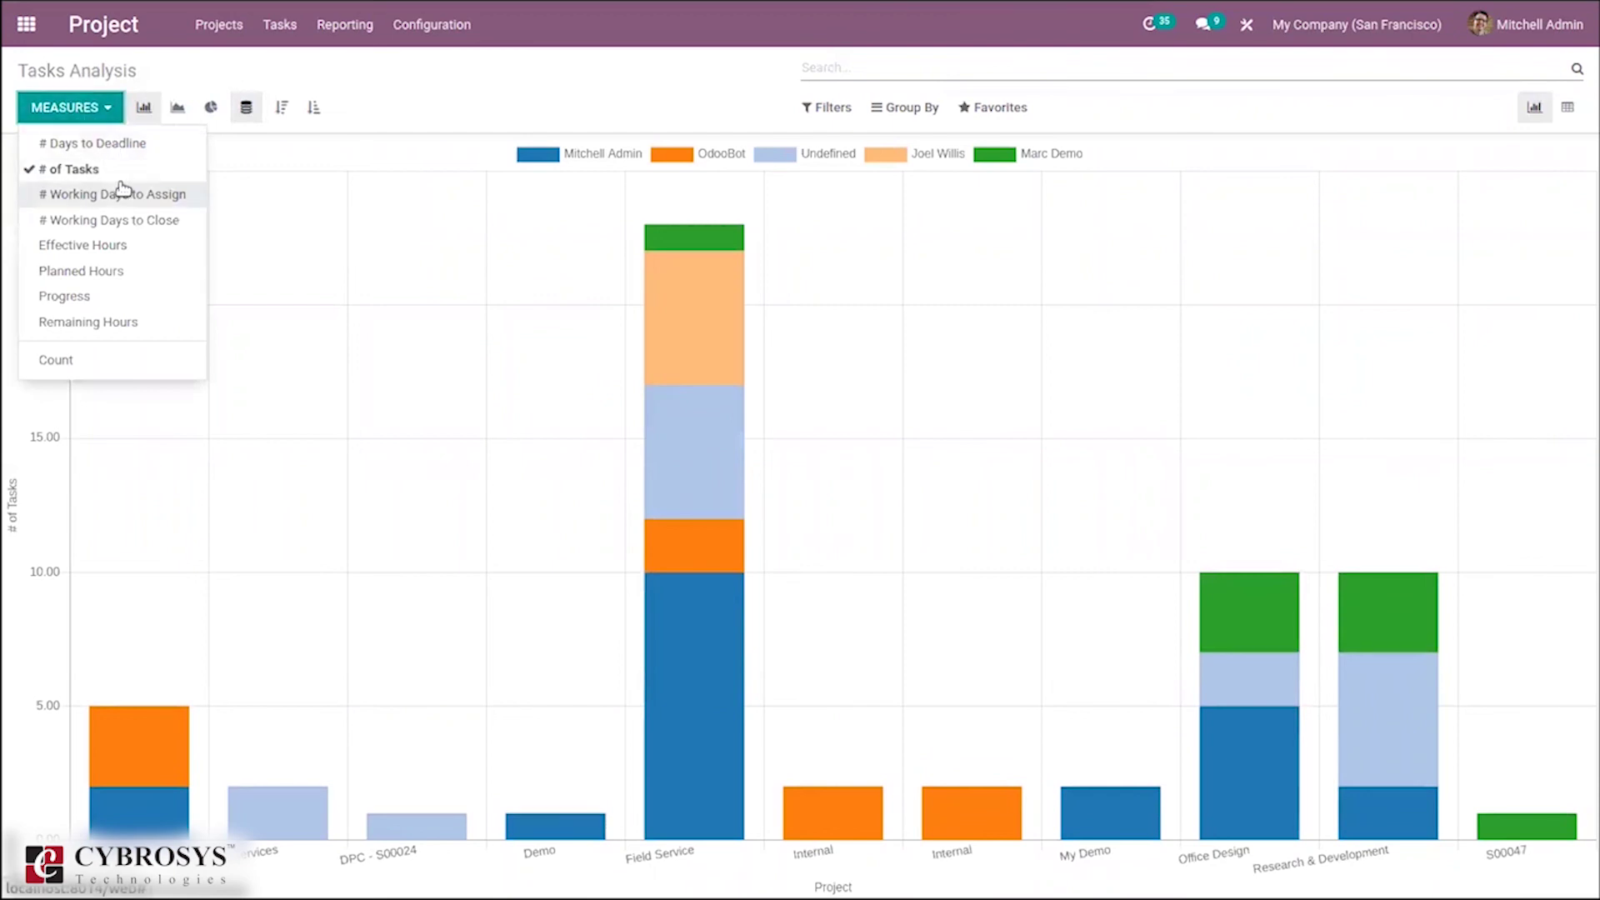
{"action": "left_click", "coordinate": [144, 253]}
{"action": "left_click", "coordinate": [133, 271]}
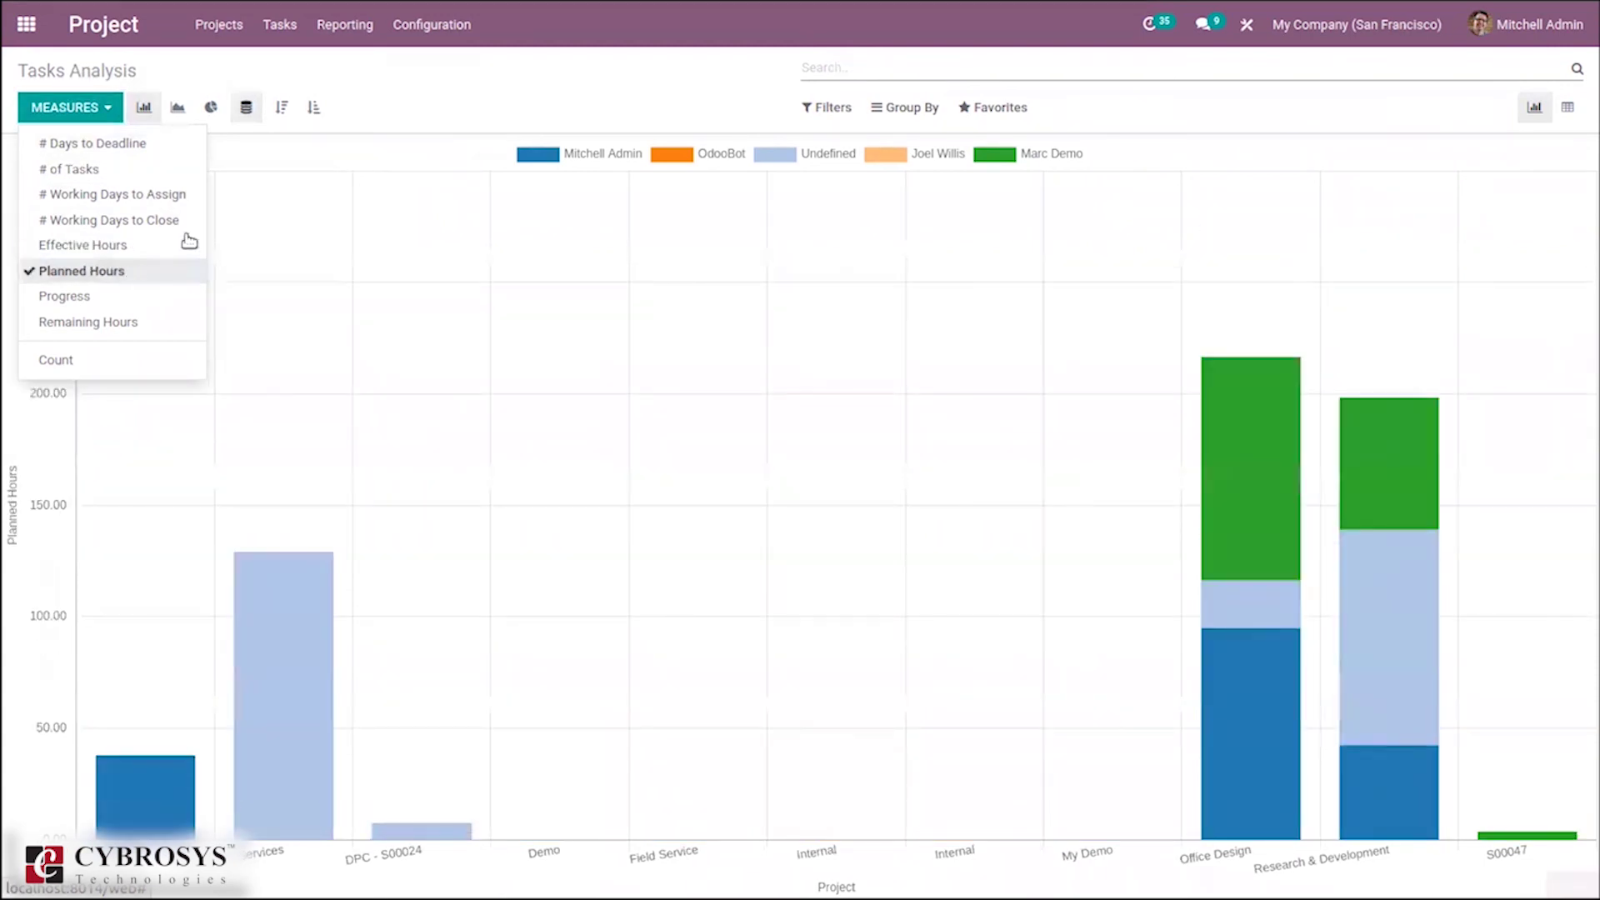
{"action": "left_click", "coordinate": [472, 86]}
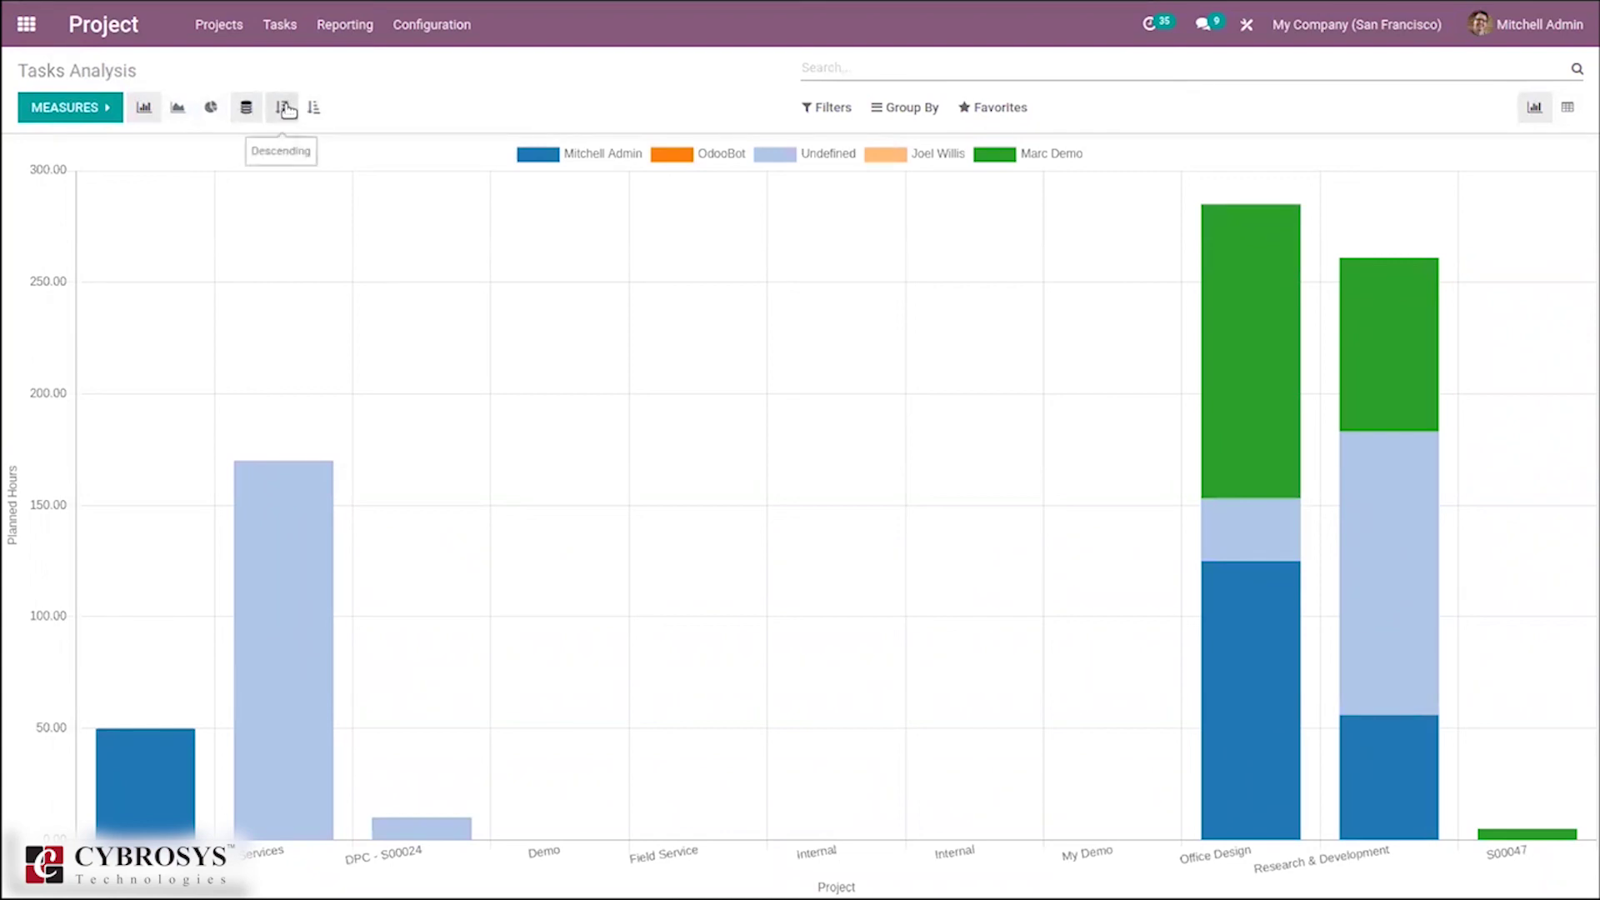
Step: Look through the Tasks Analysis report's filter and grouping options, and show the report as a pivot table
{"action": "left_click", "coordinate": [847, 106]}
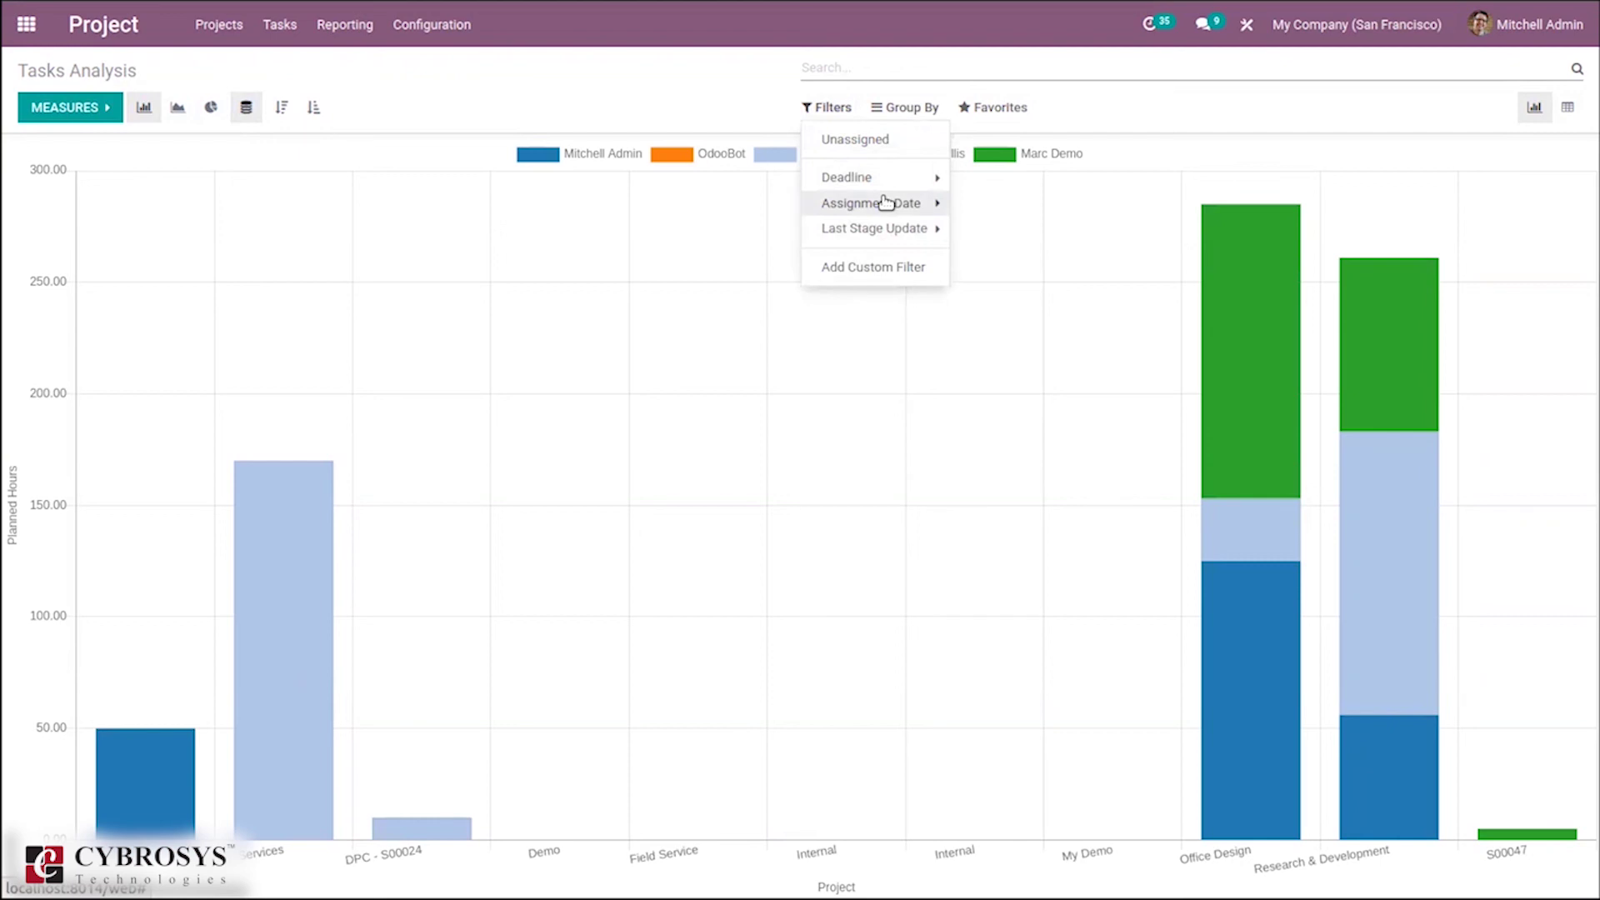
{"action": "left_click", "coordinate": [906, 107]}
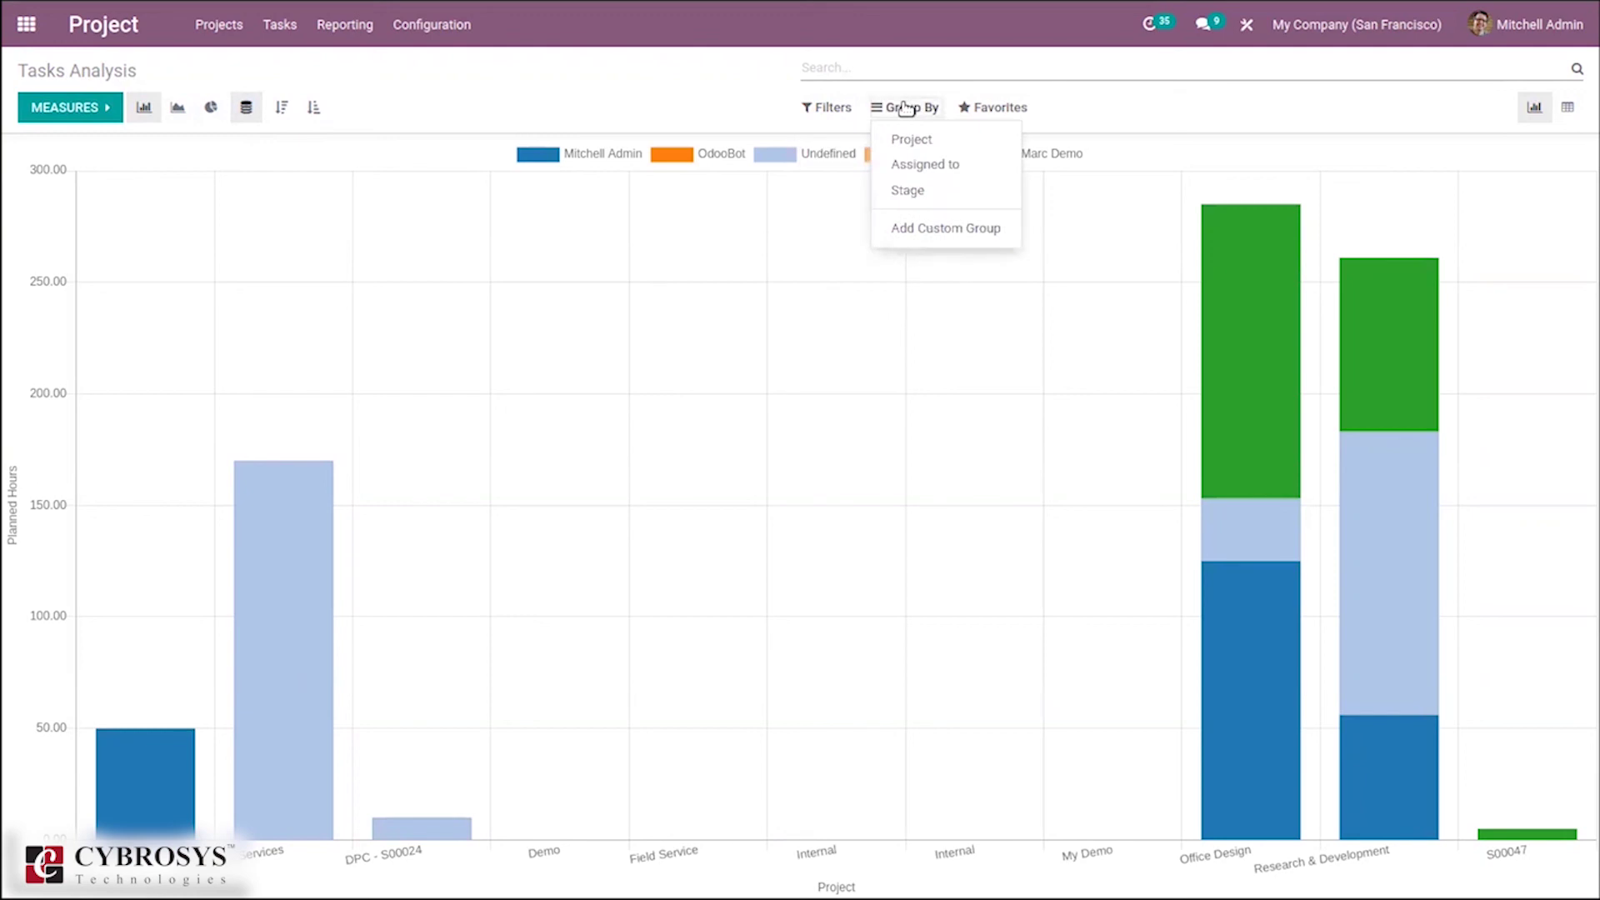
{"action": "left_click", "coordinate": [1200, 99]}
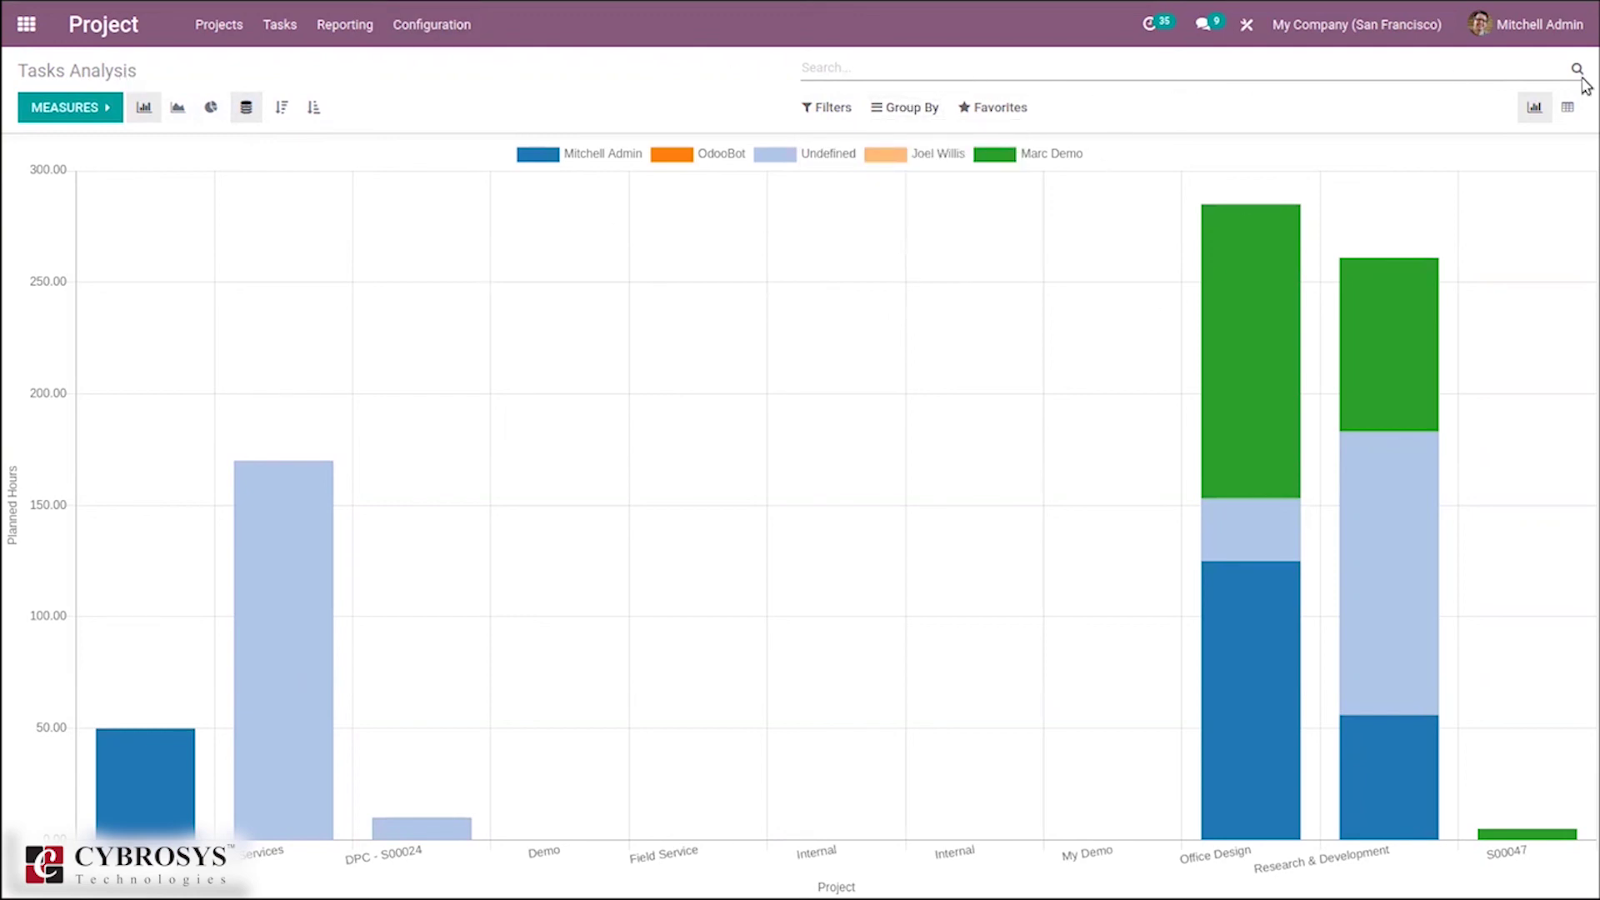
{"action": "left_click", "coordinate": [1570, 108]}
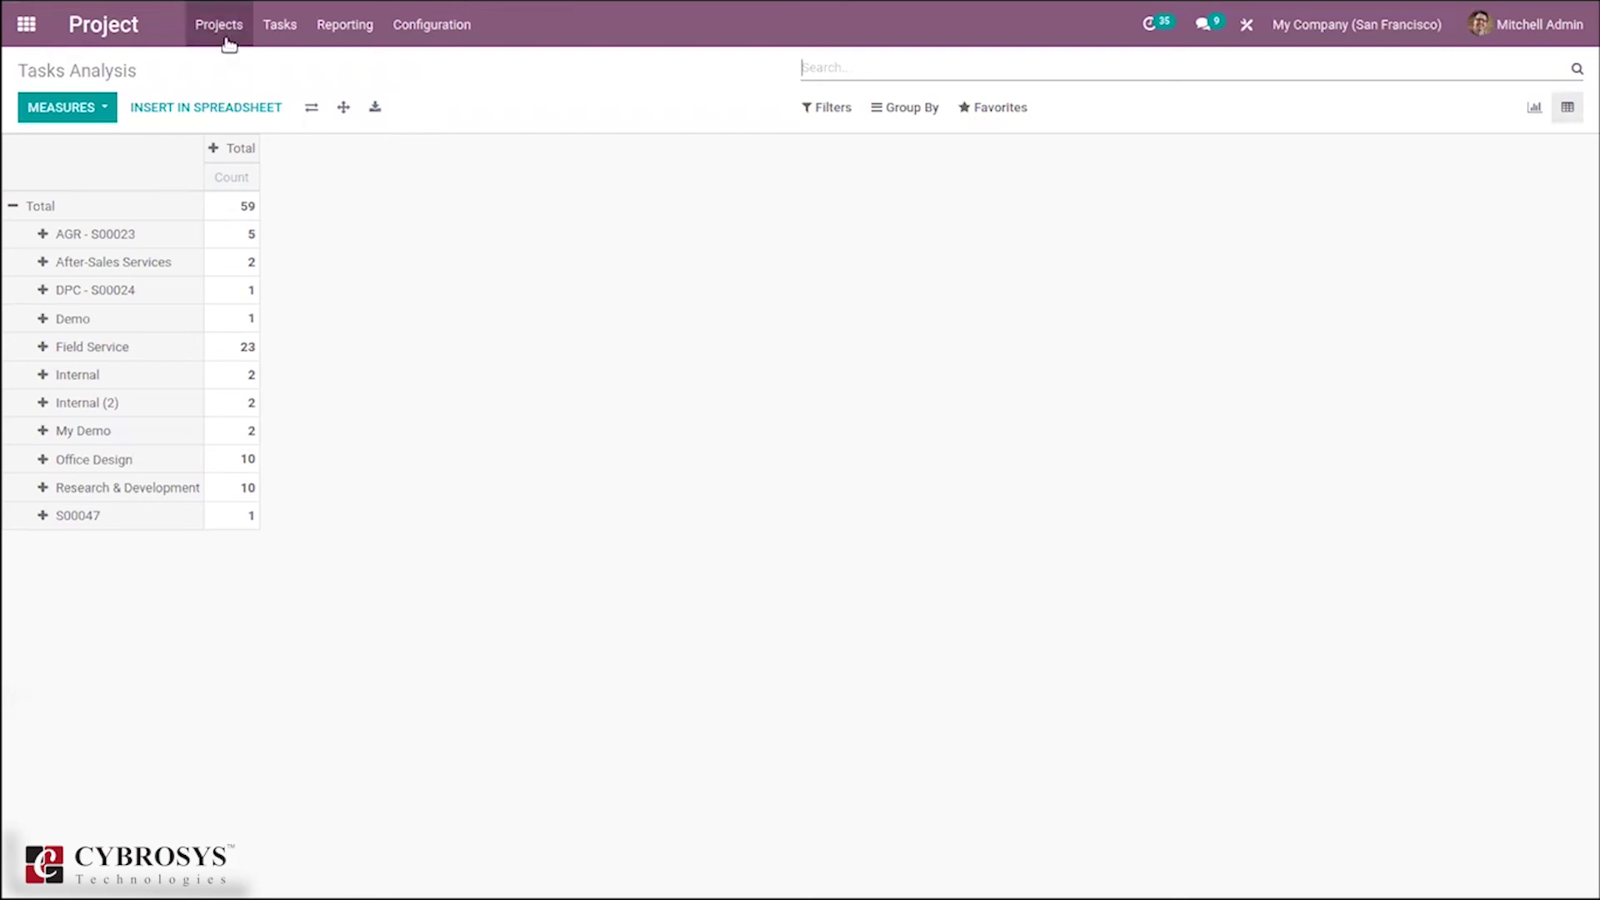
Step: Open the Timesheet and Planning Analysis report and chart Count as its measure
{"action": "left_click", "coordinate": [327, 26]}
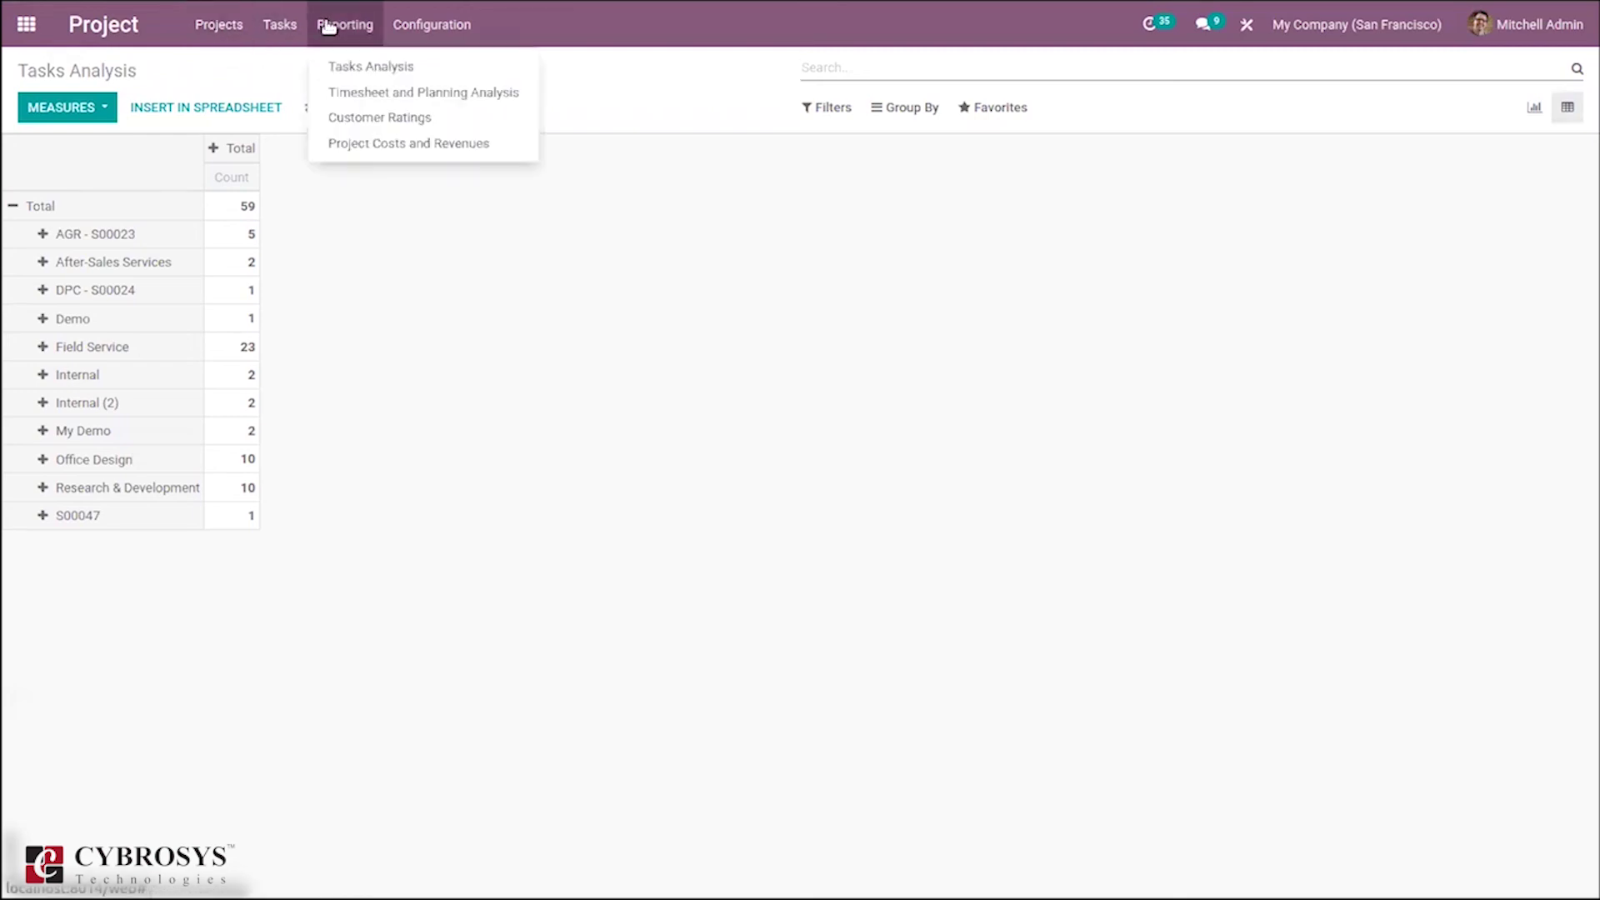
{"action": "left_click", "coordinate": [393, 99]}
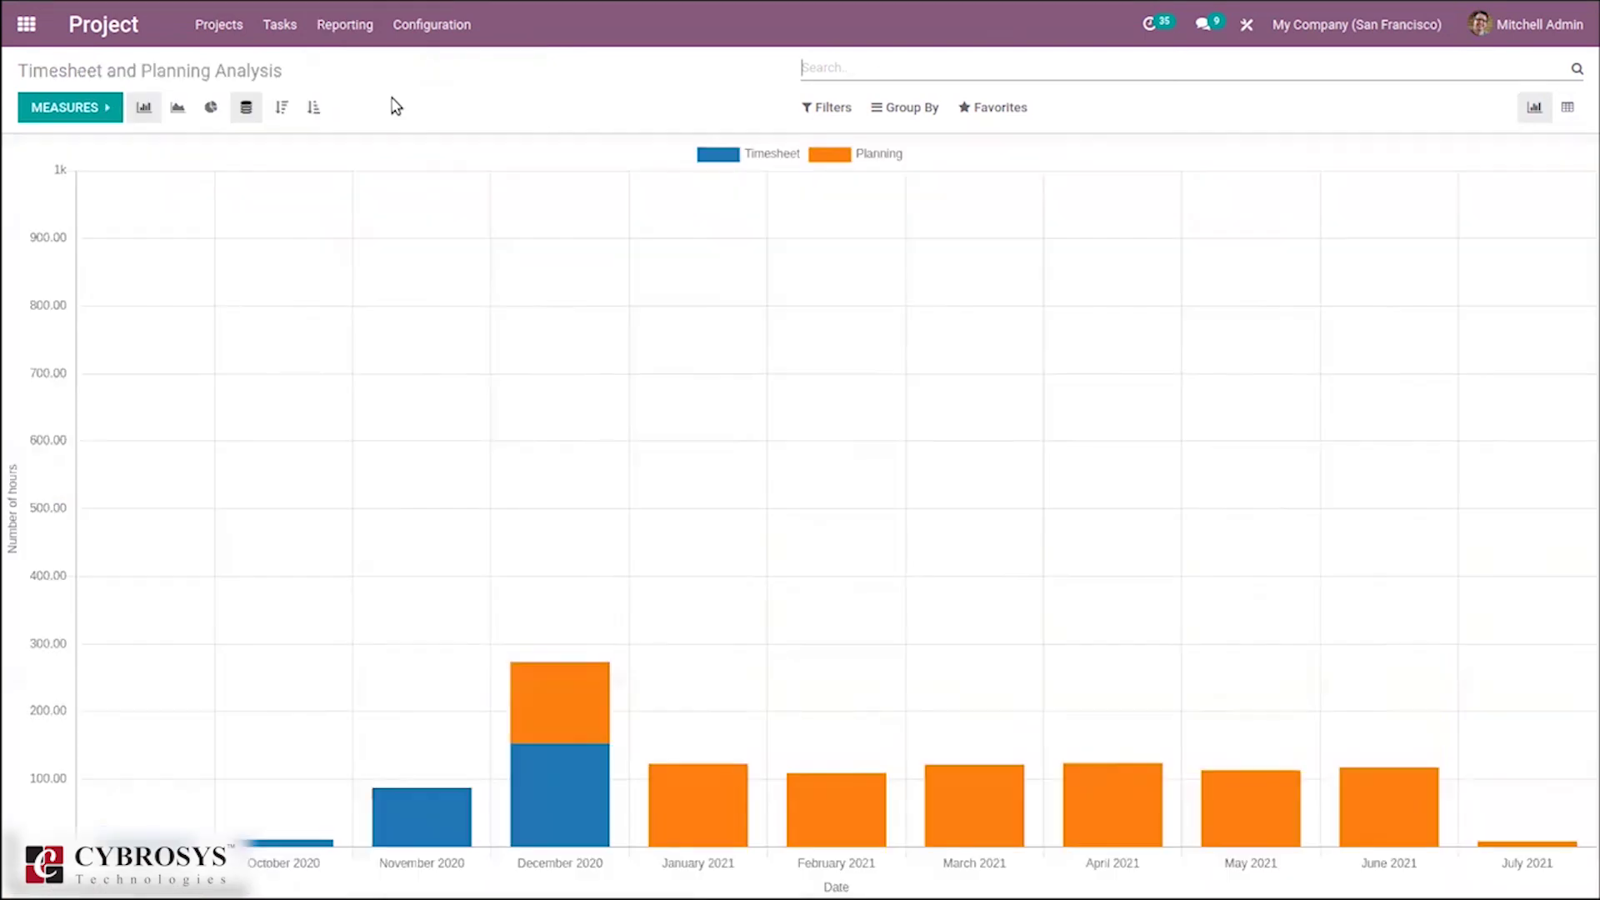
{"action": "left_click", "coordinate": [90, 108]}
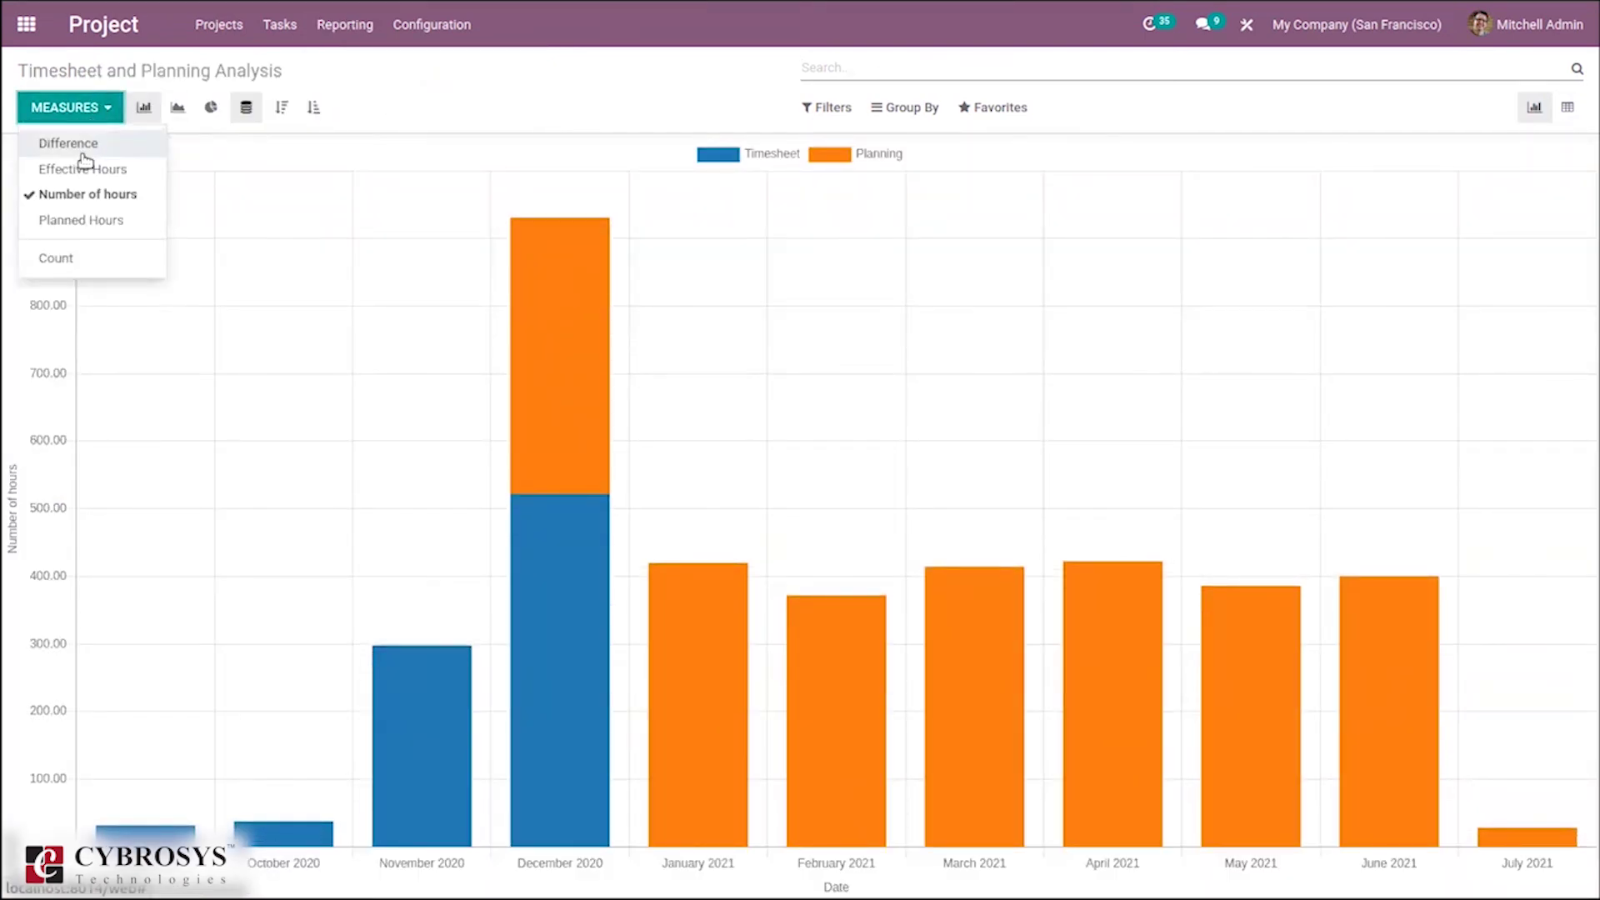
{"action": "left_click", "coordinate": [99, 252]}
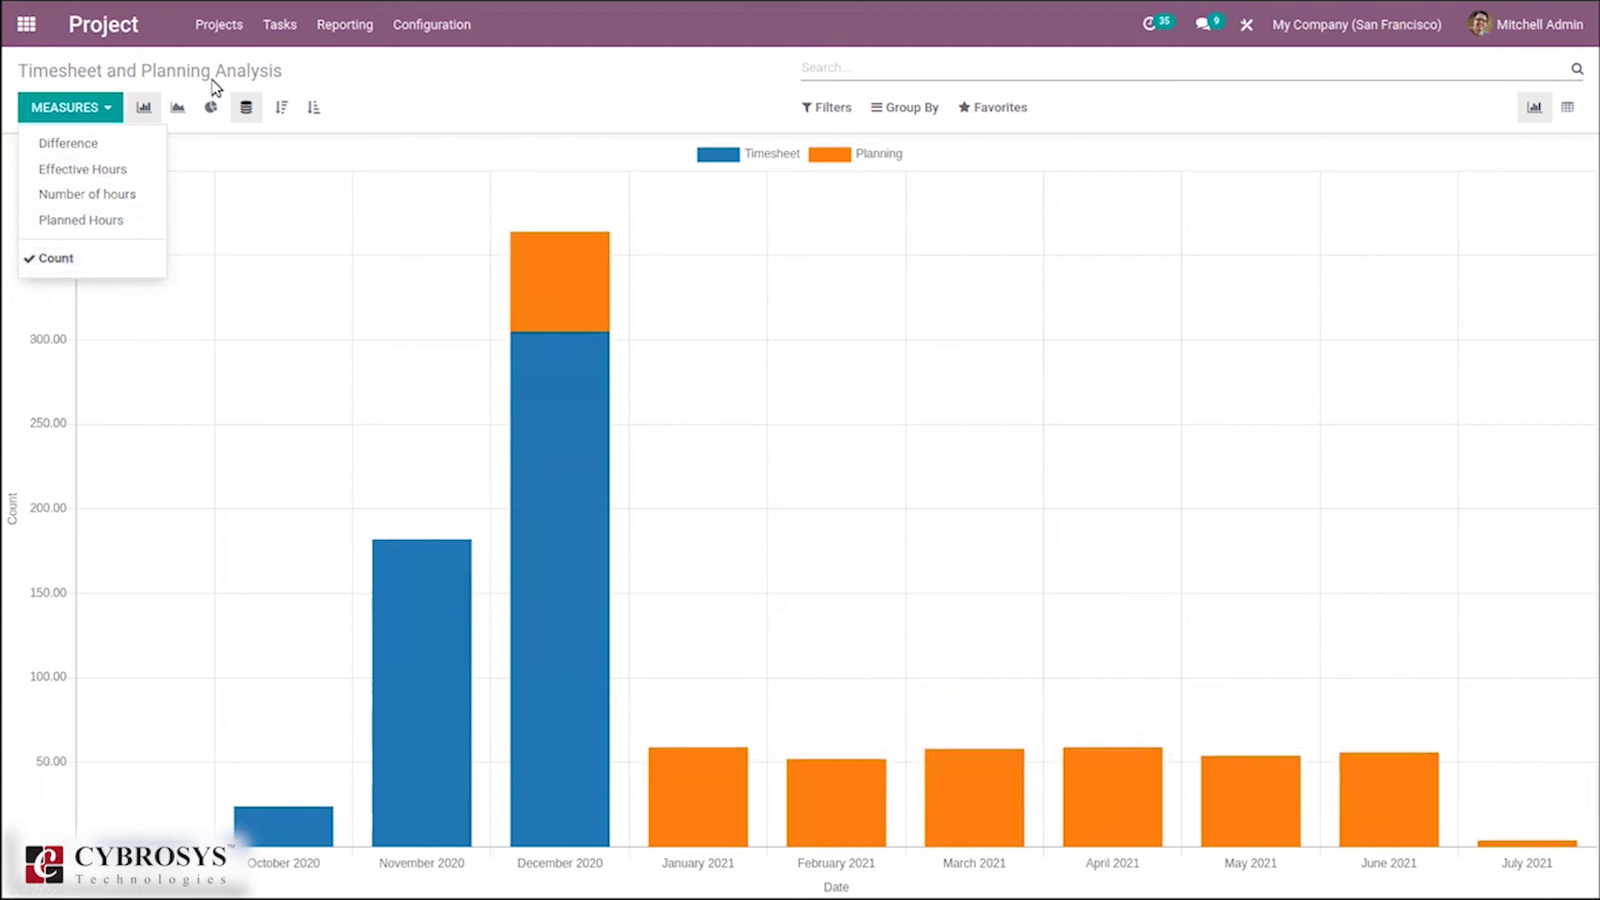
Step: Group the Timesheet and Planning Analysis by Employee and Task, and show it as a pivot table
{"action": "left_click", "coordinate": [904, 107]}
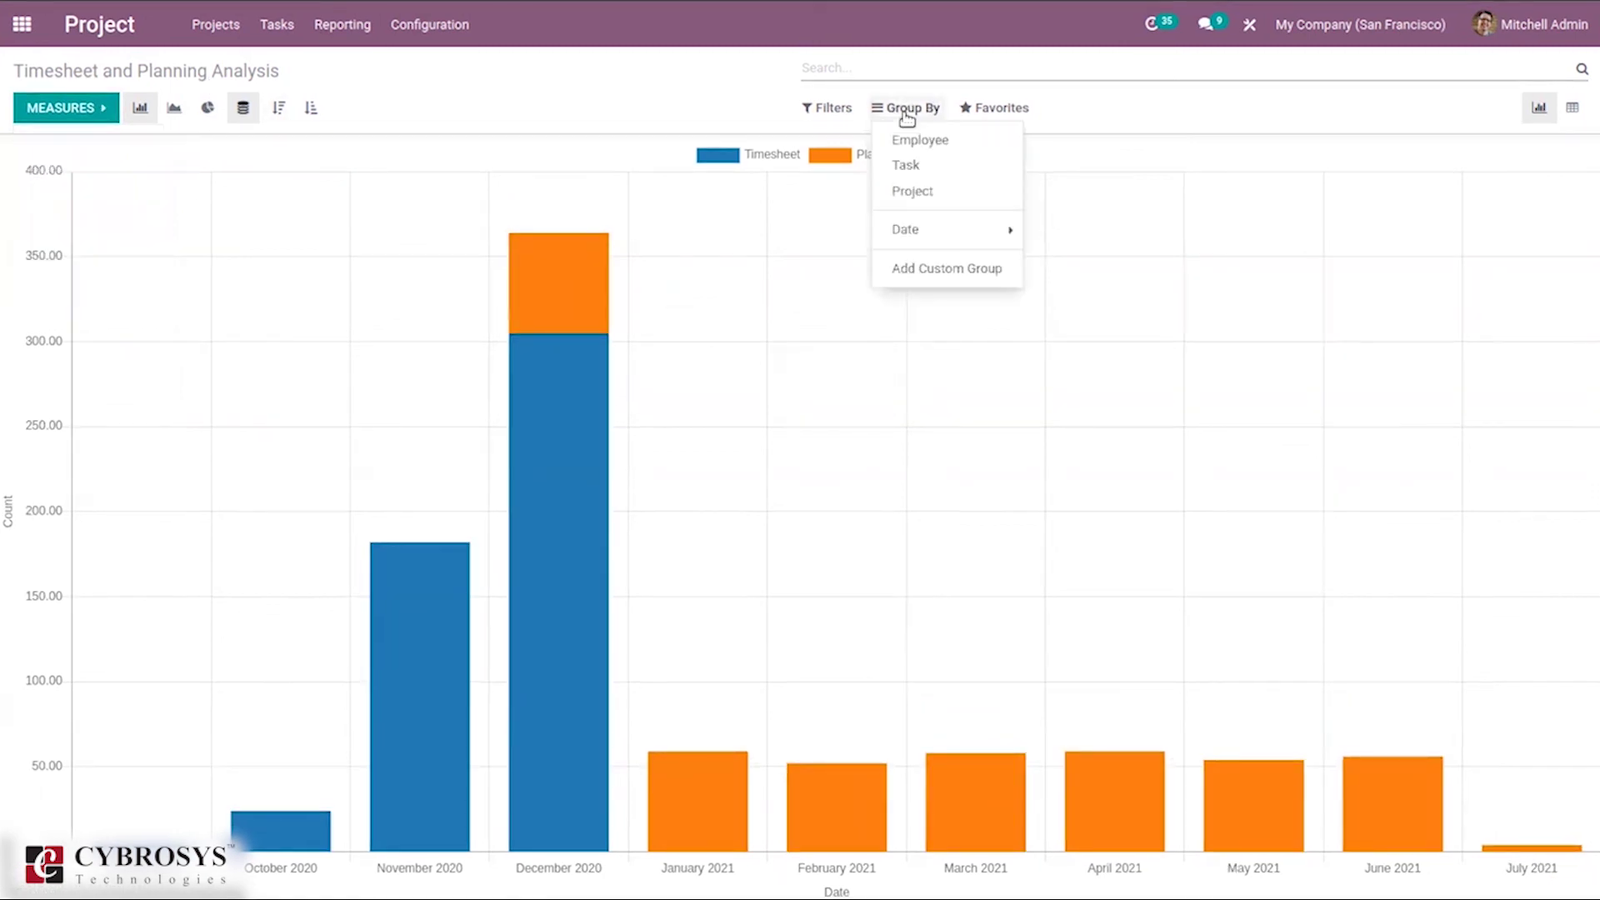
{"action": "left_click", "coordinate": [946, 142]}
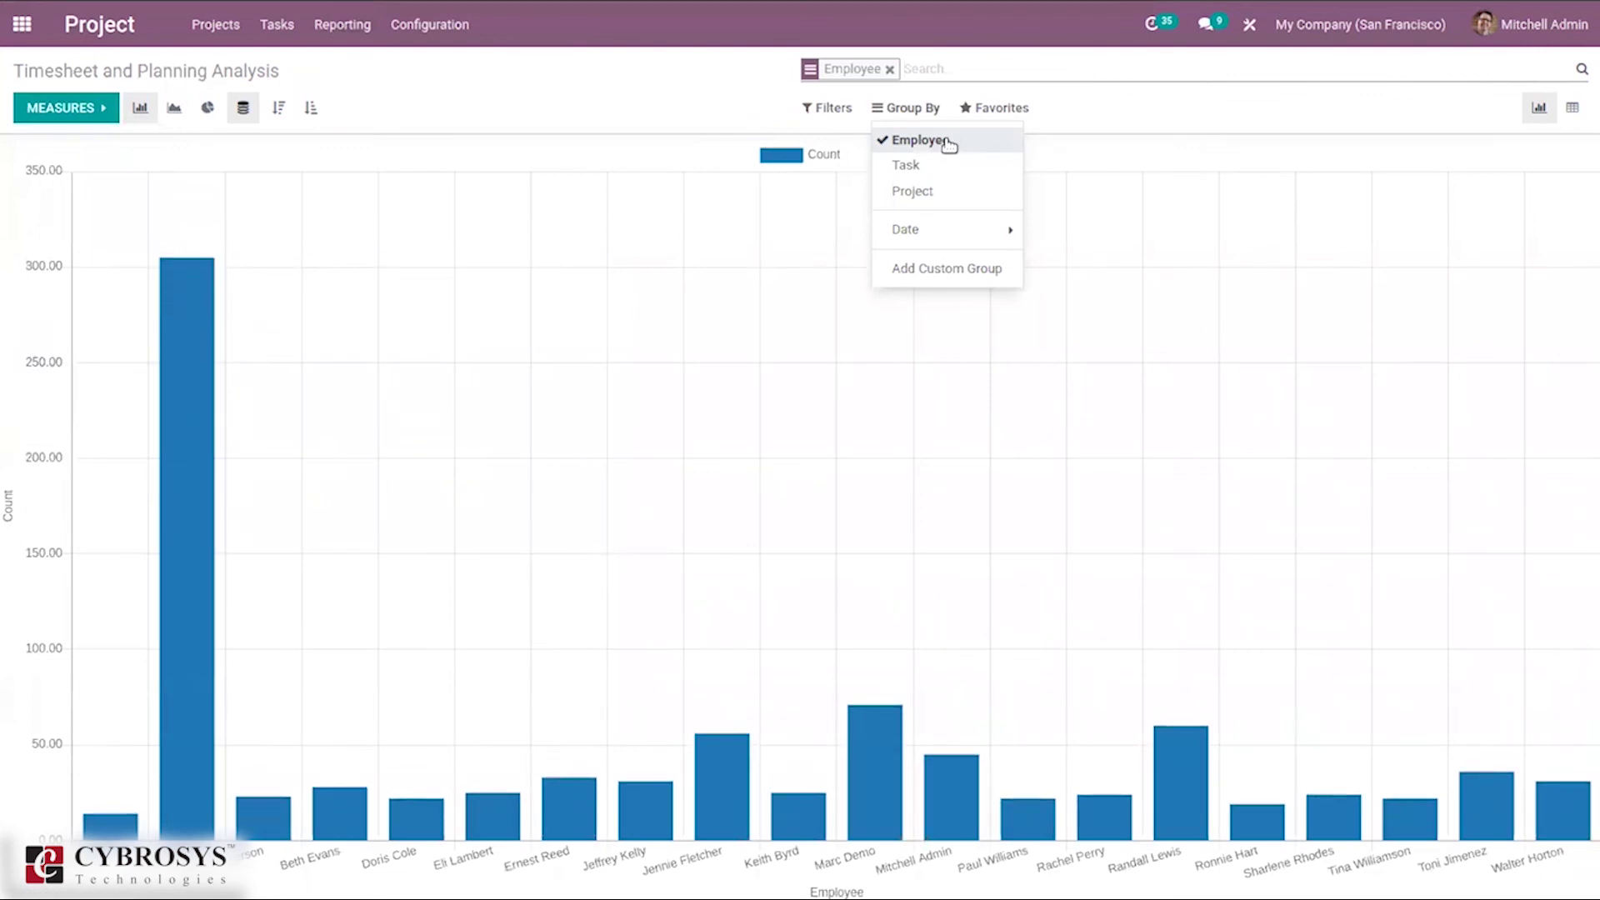
{"action": "left_click", "coordinate": [931, 166]}
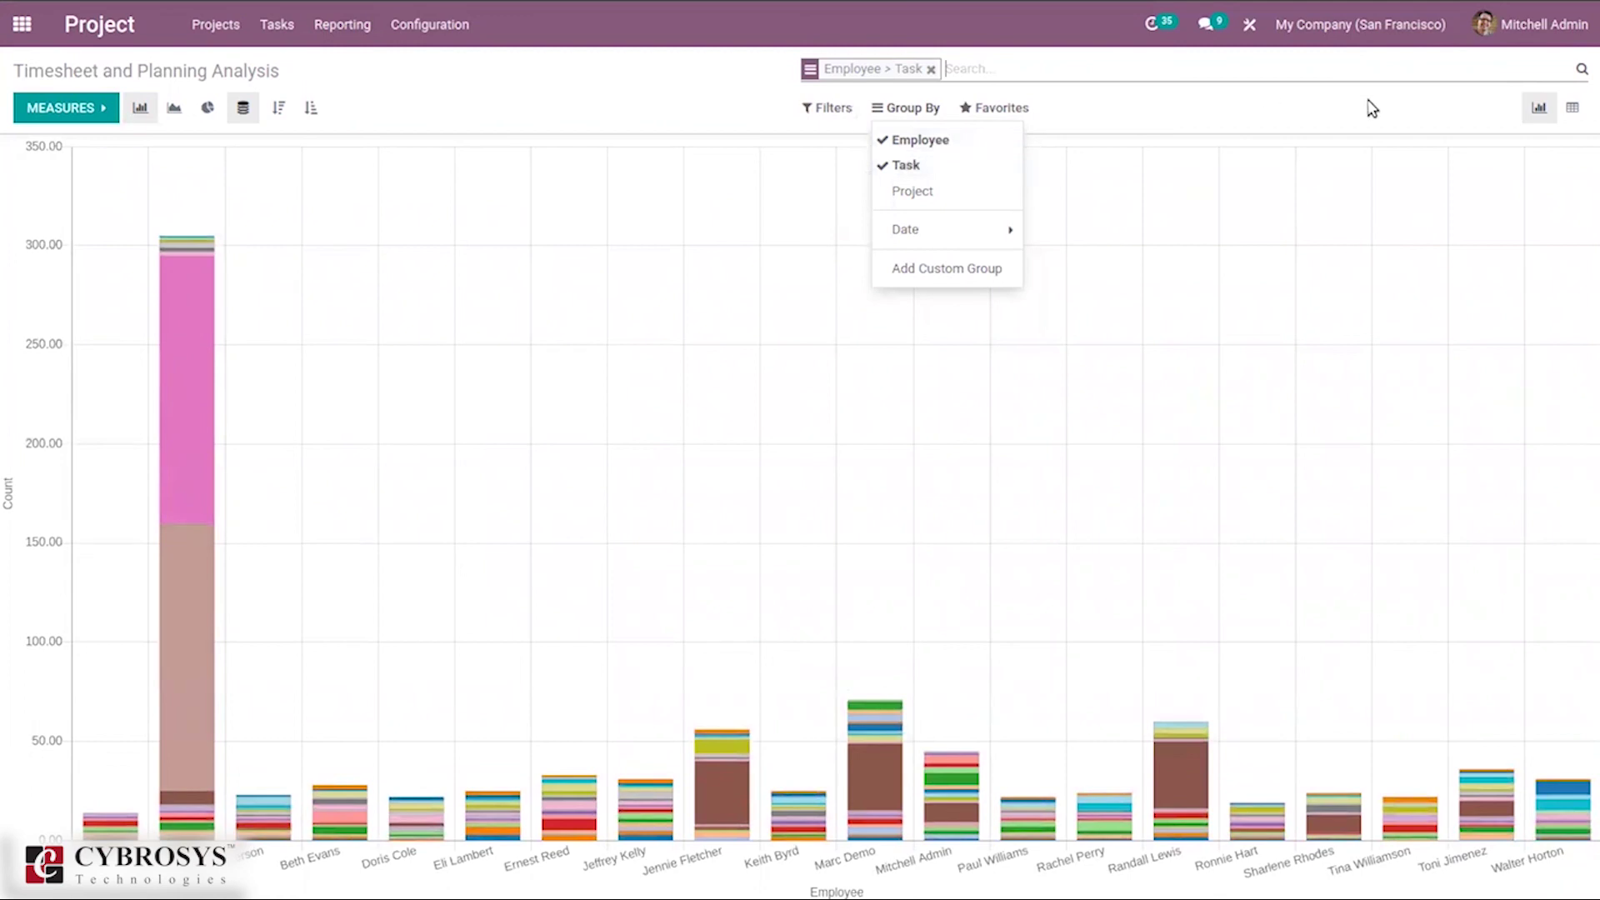
{"action": "left_click", "coordinate": [1575, 106]}
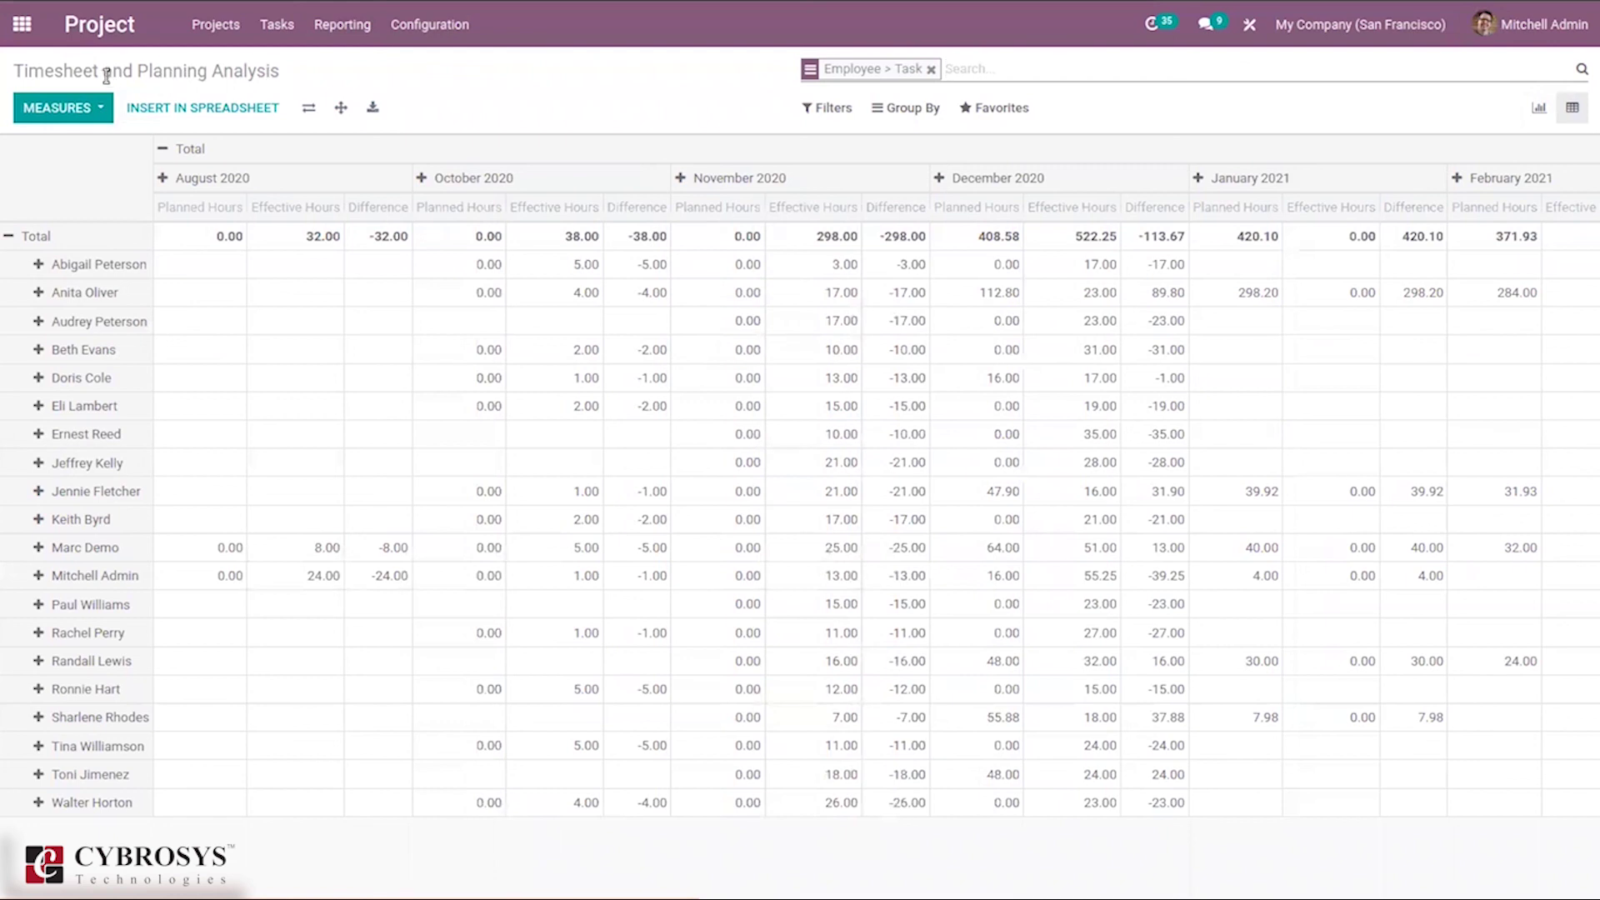
Step: View the Customer Ratings report and open the Project Costs and Revenues report
{"action": "left_click", "coordinate": [342, 24]}
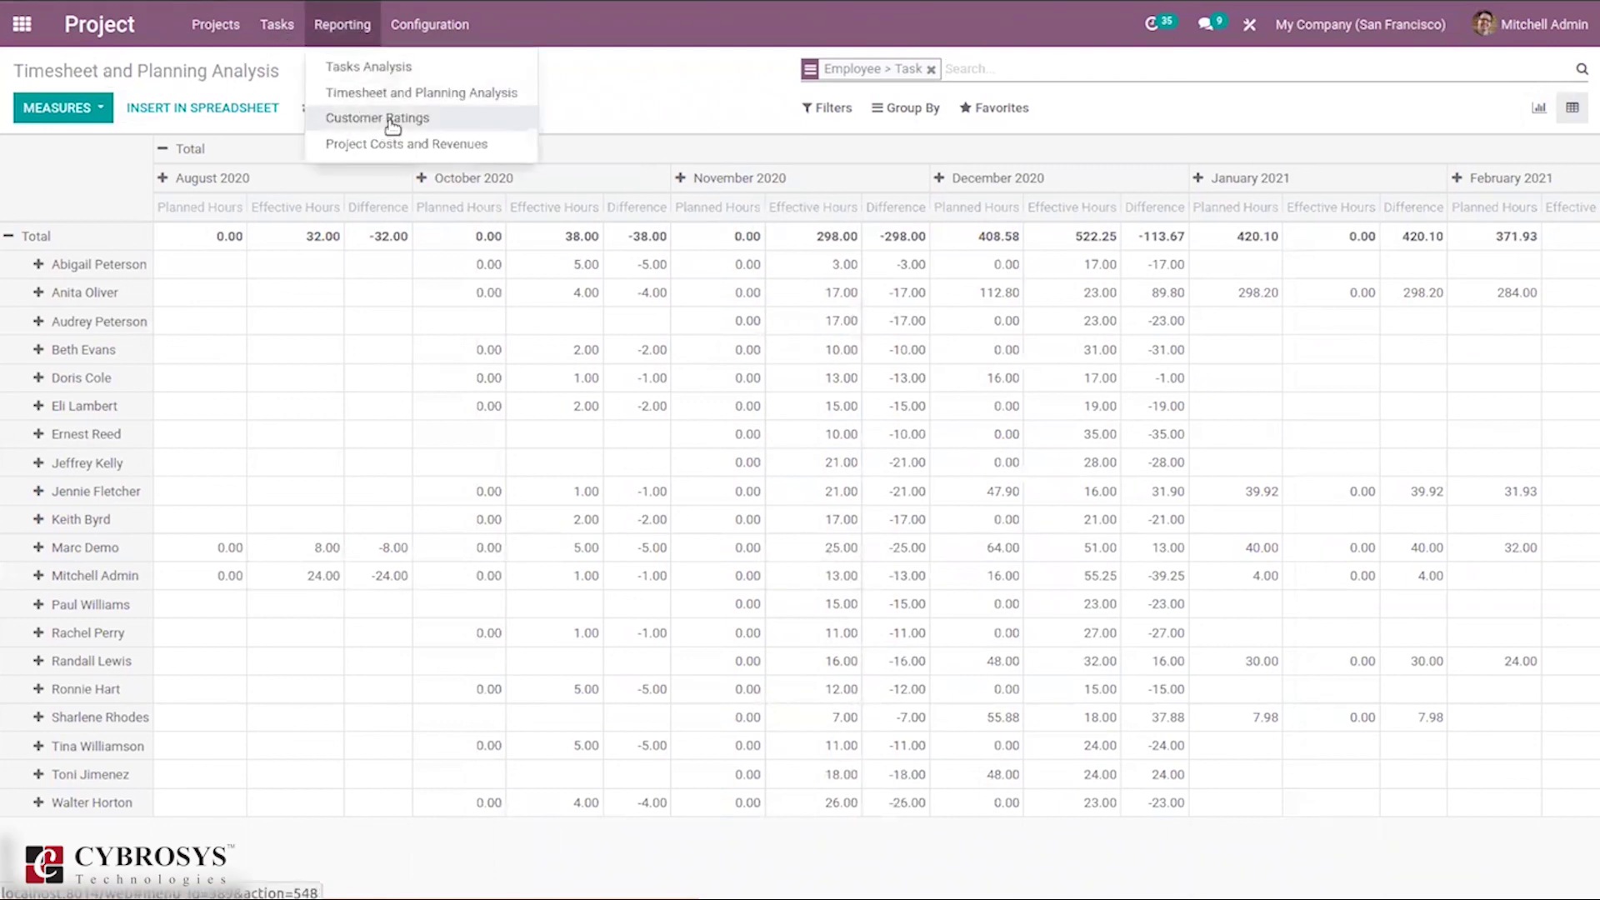
{"action": "left_click", "coordinate": [391, 123]}
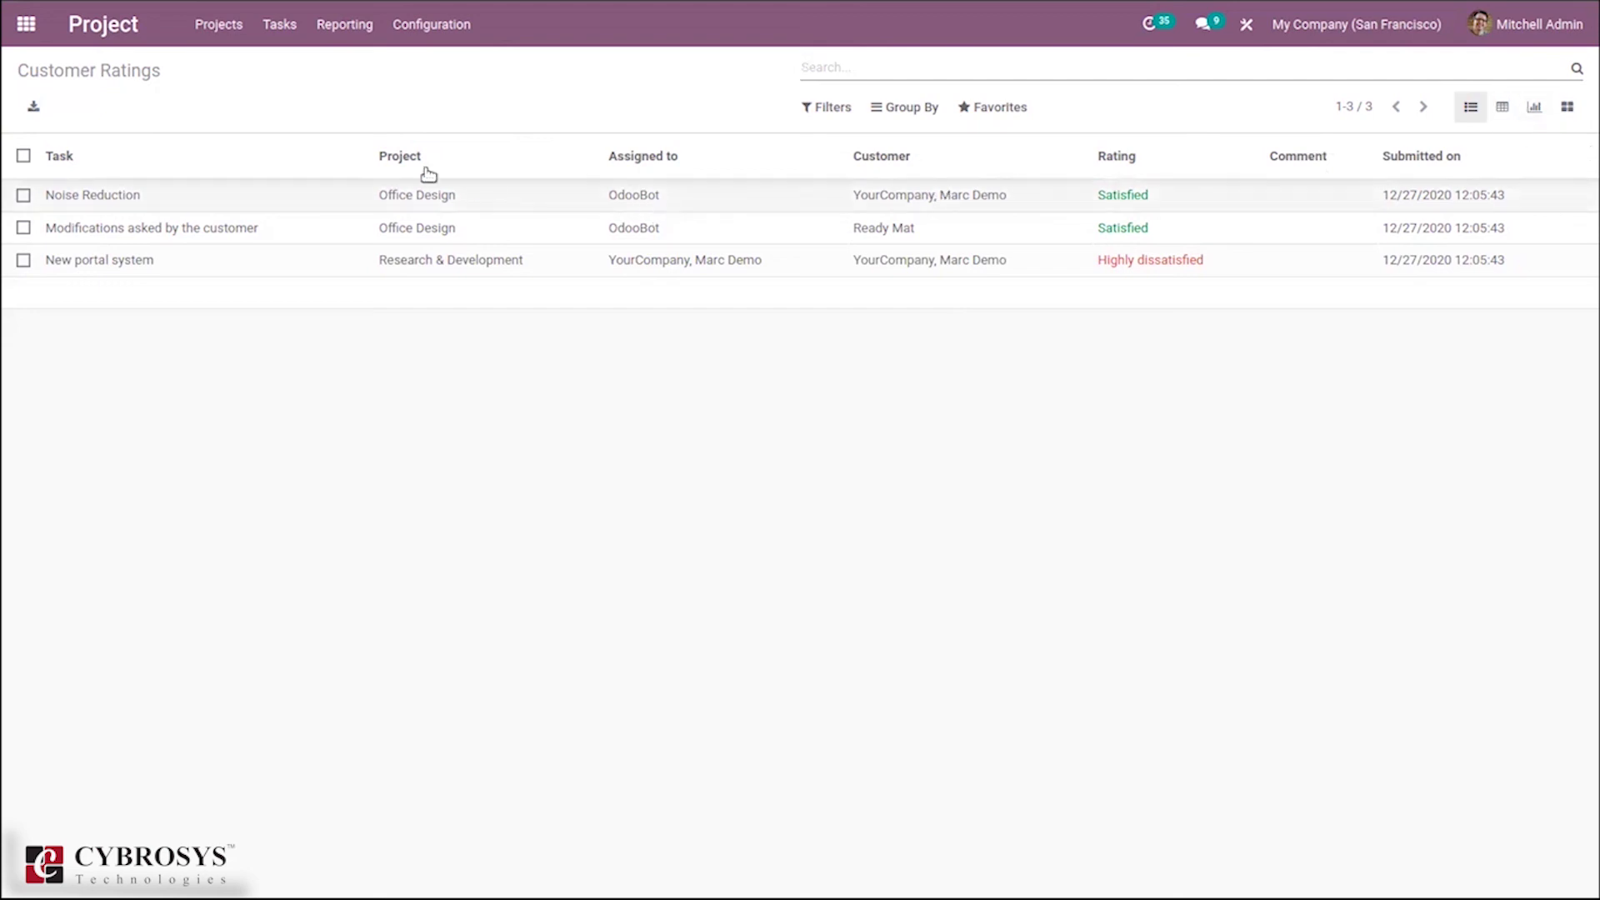
{"action": "left_click", "coordinate": [343, 24]}
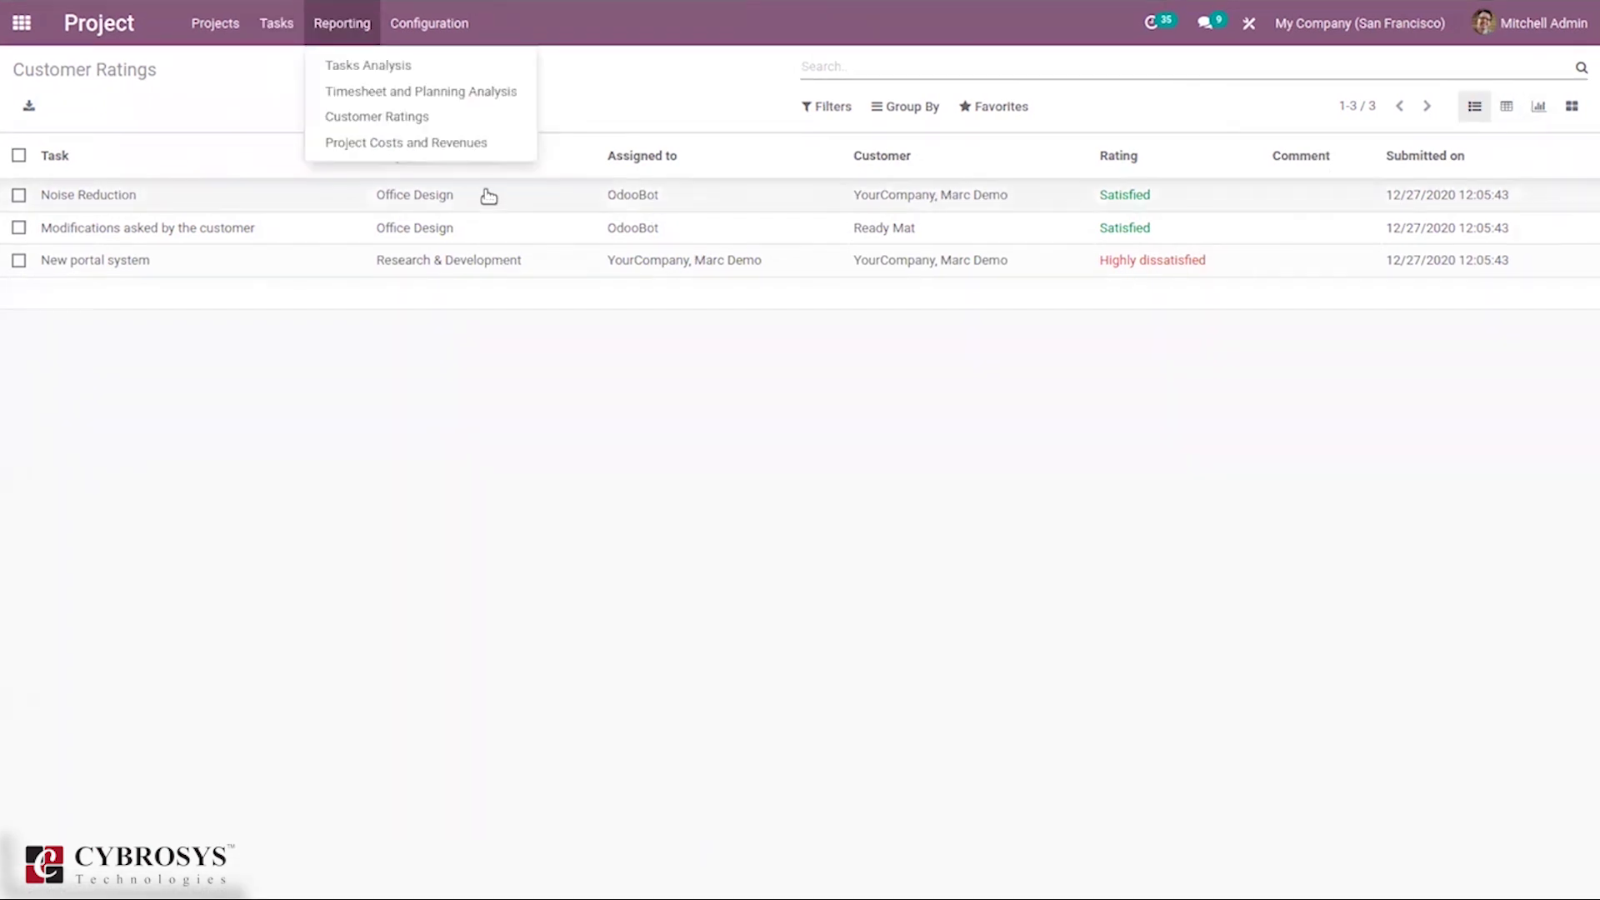
{"action": "left_click", "coordinate": [440, 144]}
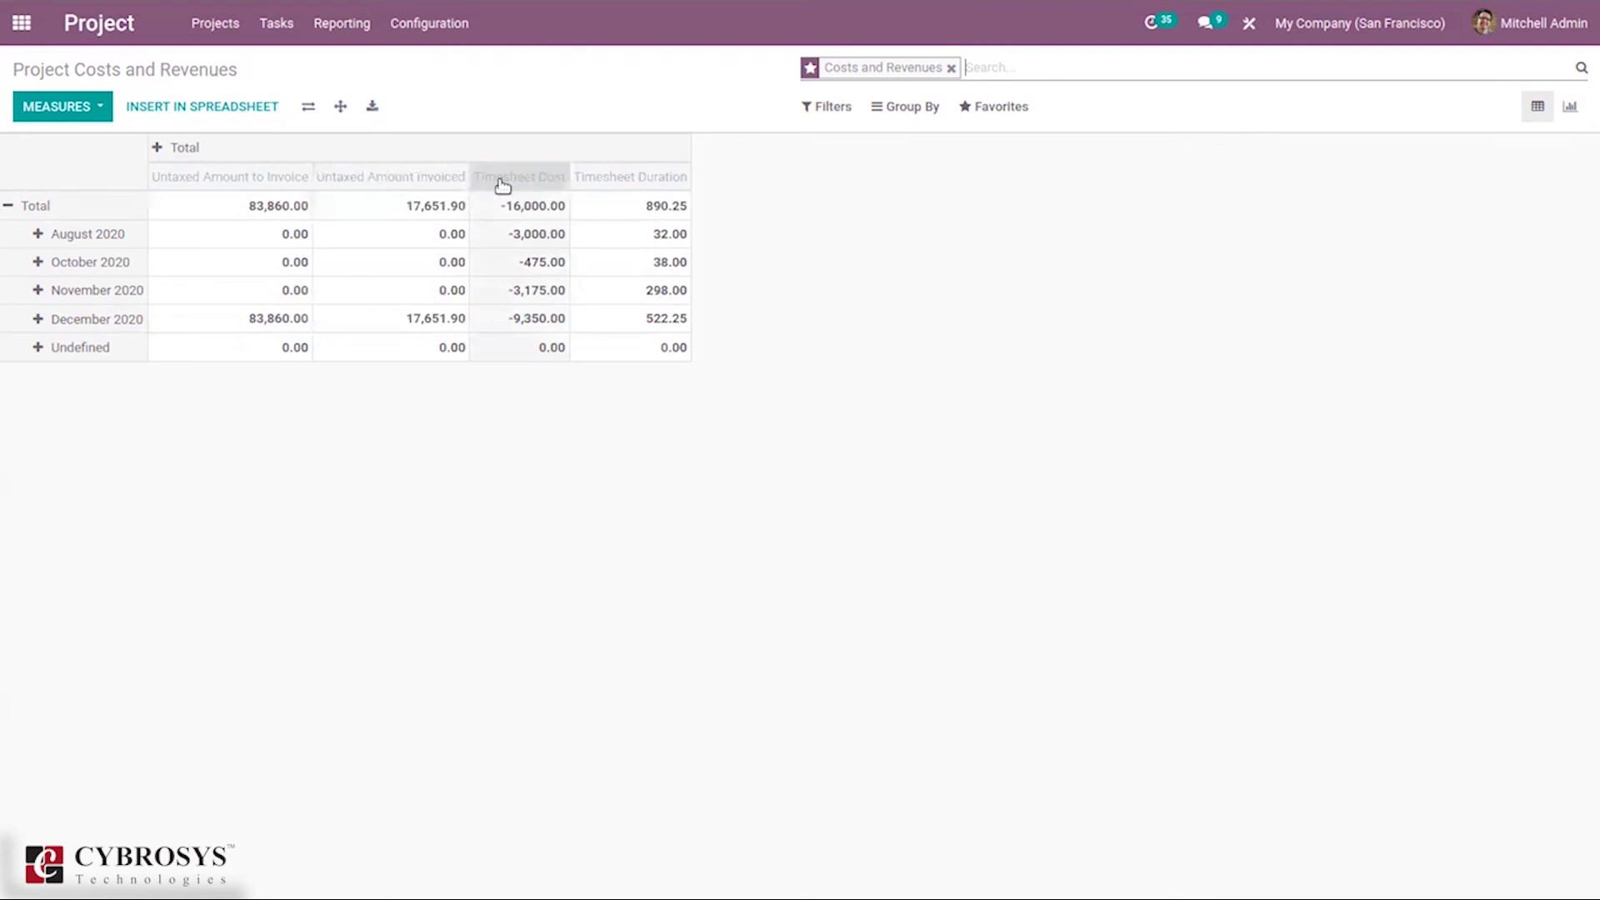
Step: Add the Other Revenues, Other Costs and Count measures to the Project Costs and Revenues pivot table
{"action": "left_click", "coordinate": [64, 110]}
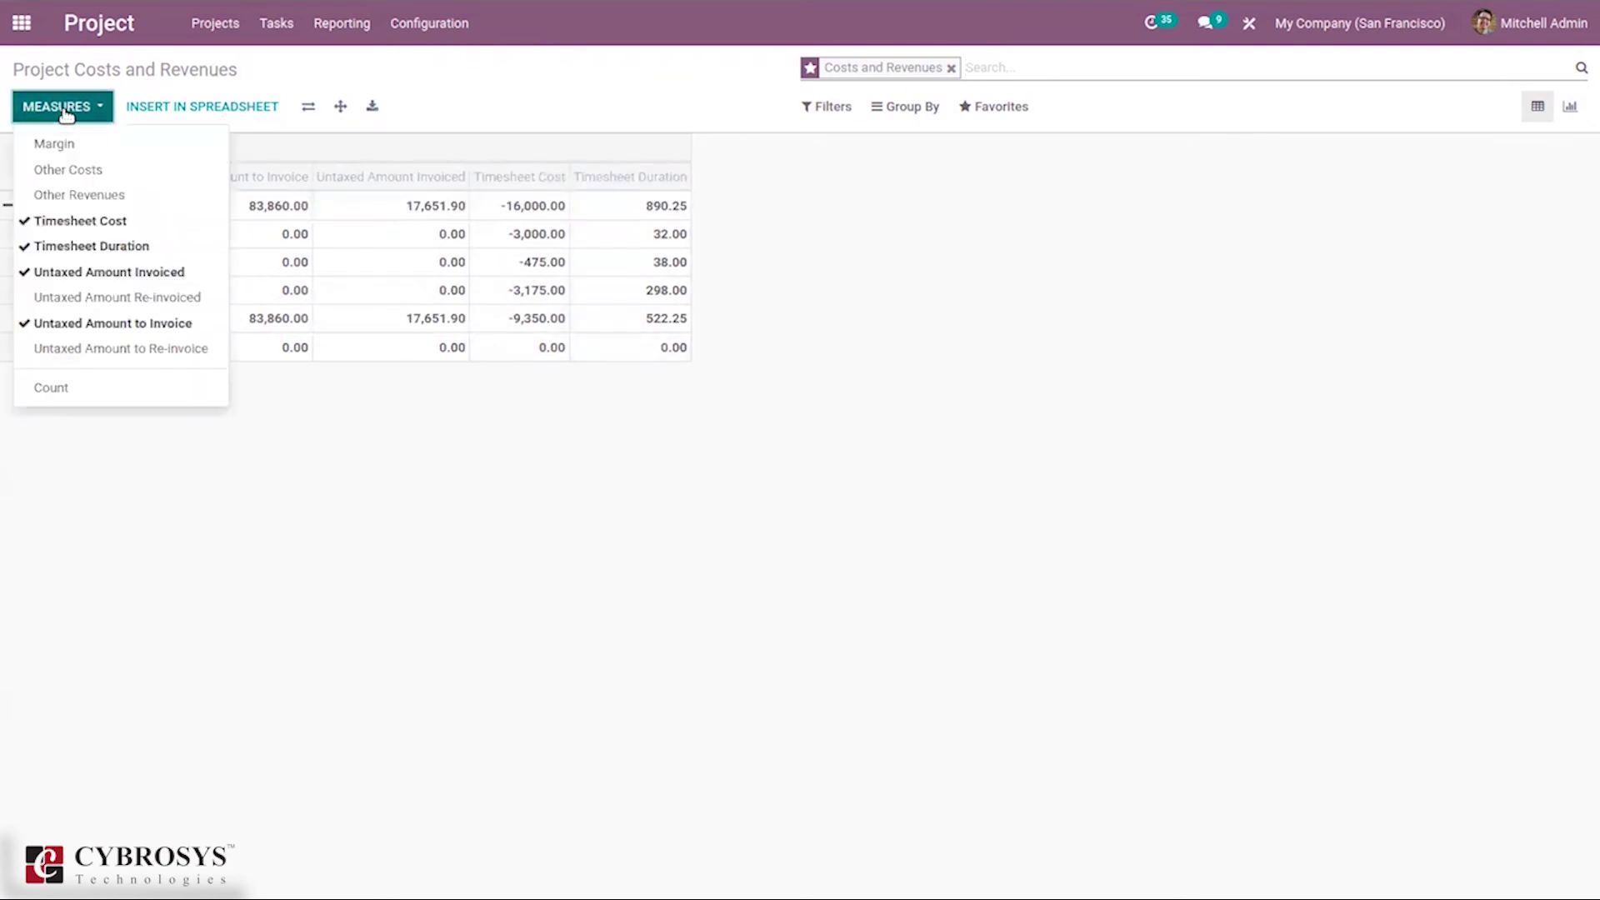
{"action": "left_click", "coordinate": [87, 204]}
{"action": "left_click", "coordinate": [75, 169]}
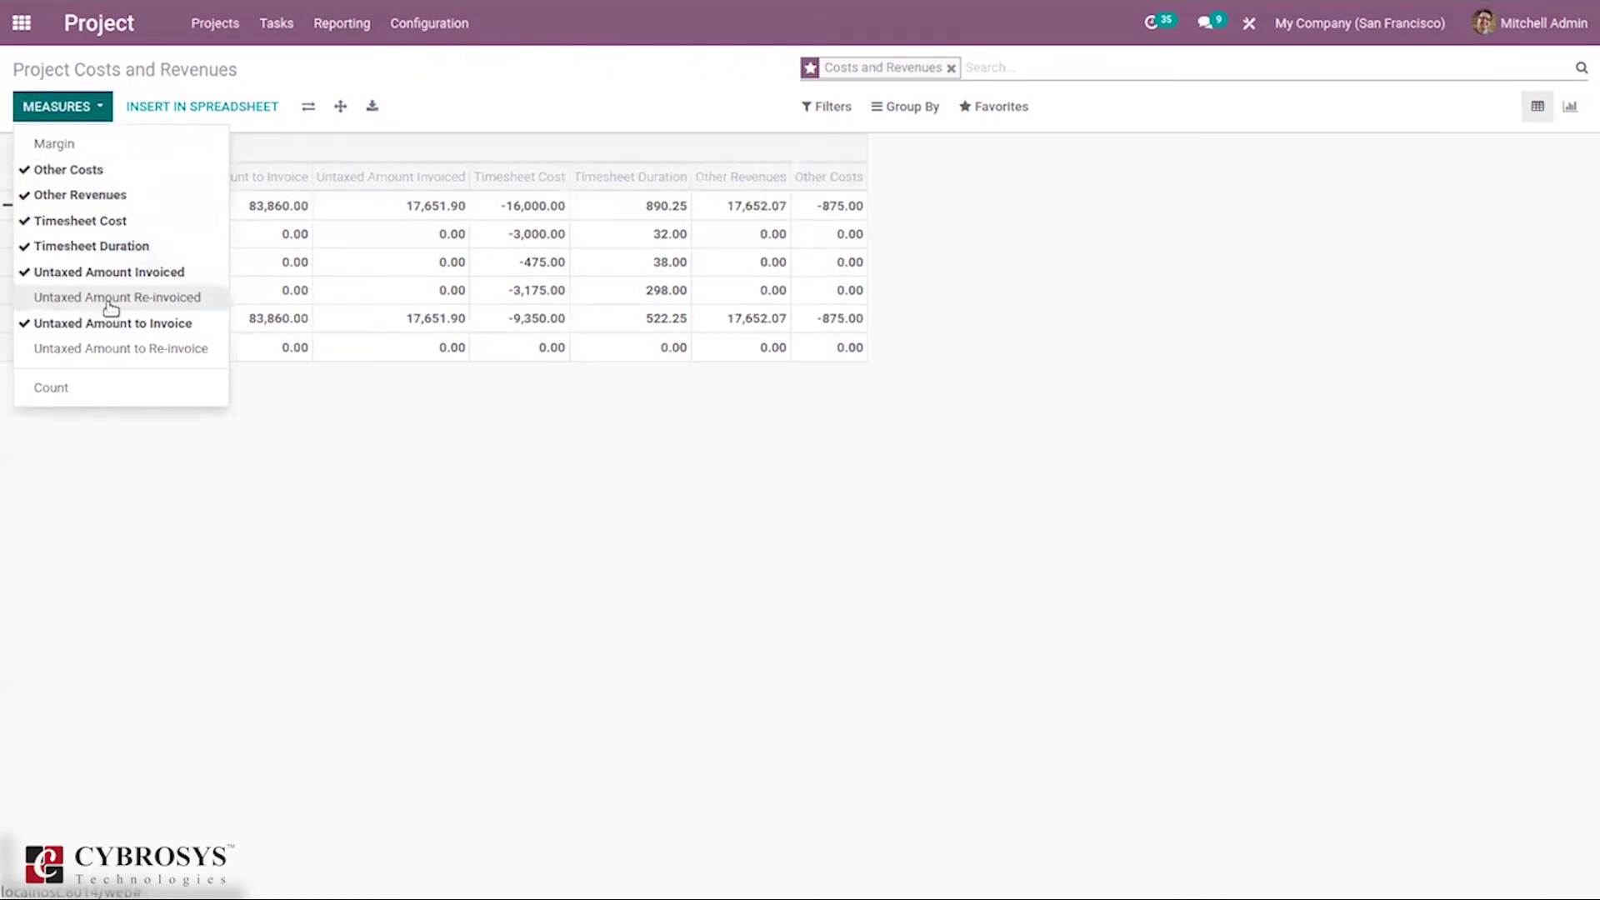
{"action": "left_click", "coordinate": [87, 388]}
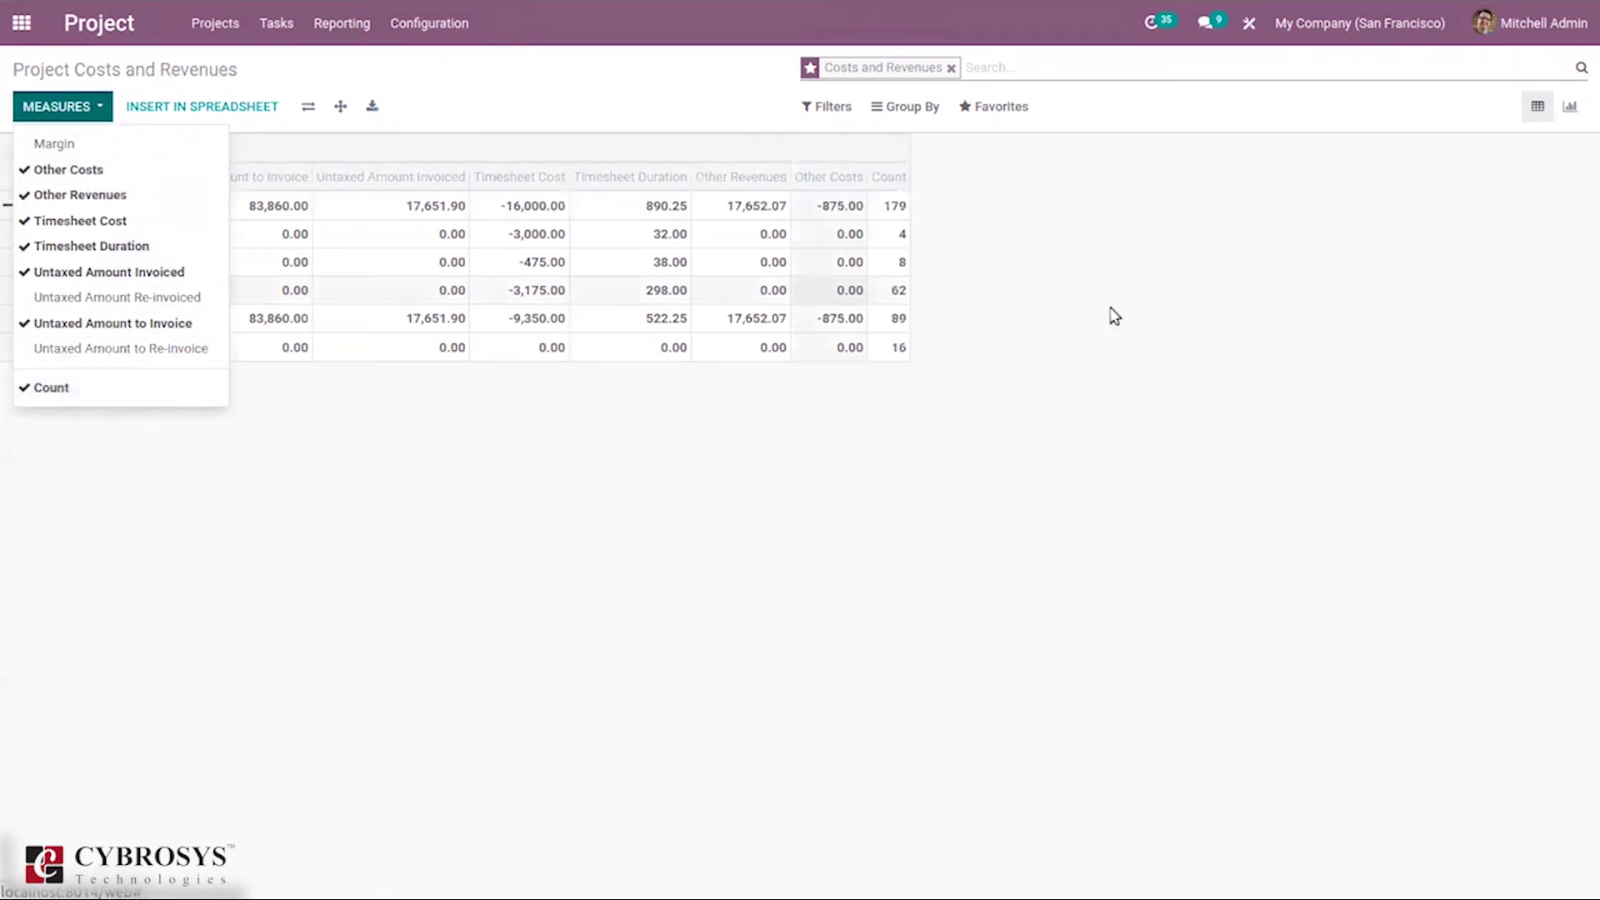
{"action": "left_click", "coordinate": [1137, 225]}
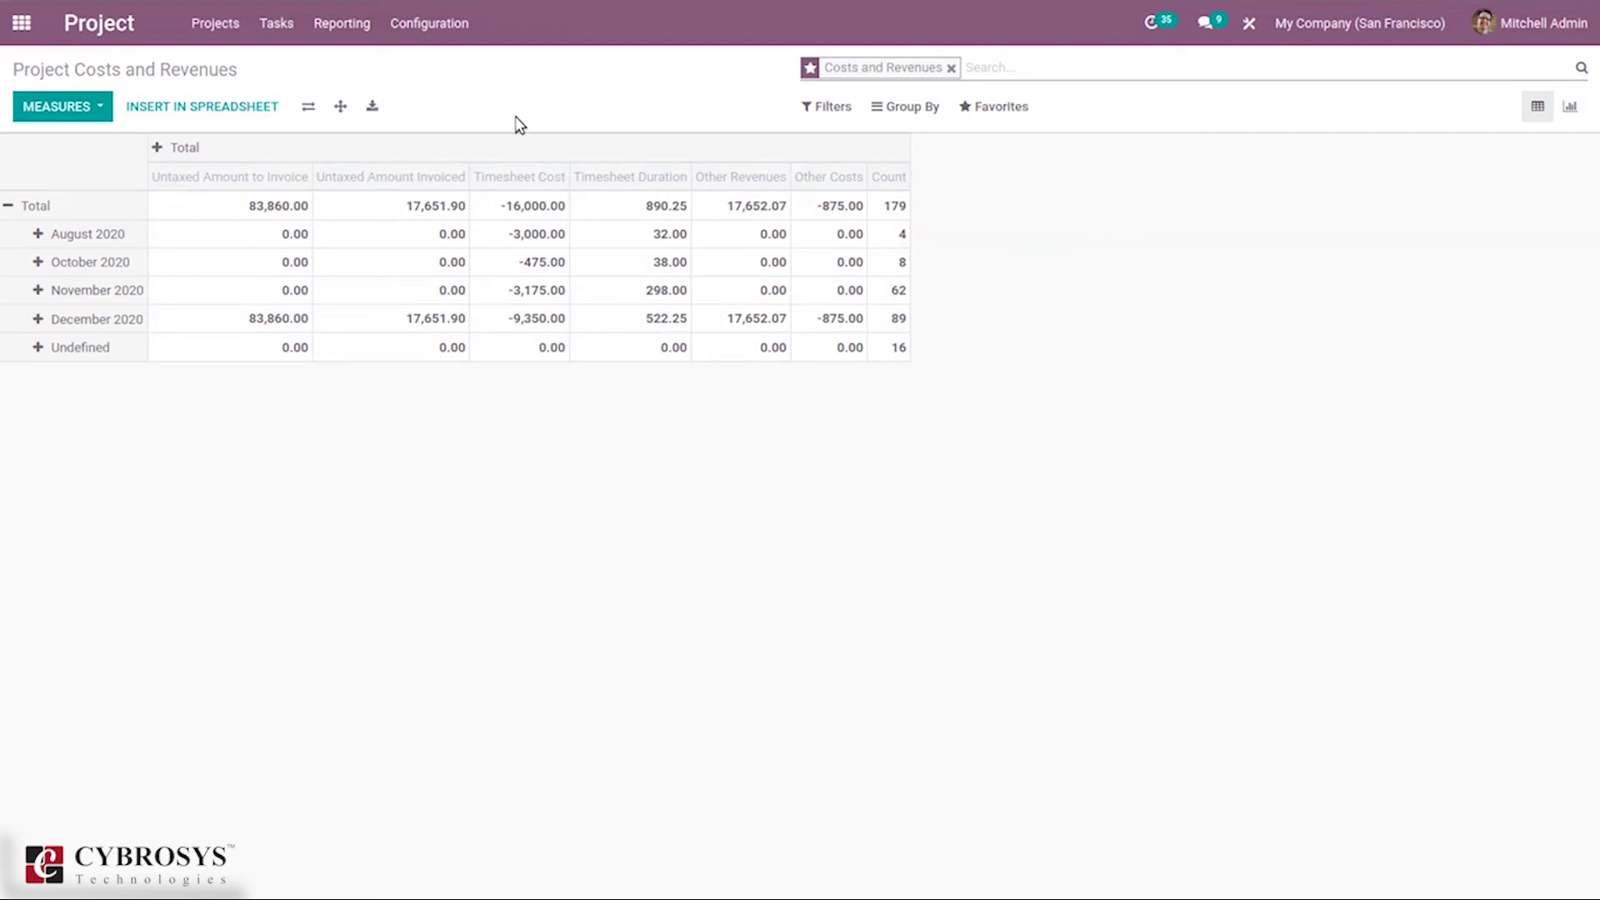
Step: Group the Project Costs and Revenues report by Project Manager
{"action": "left_click", "coordinate": [336, 38]}
{"action": "left_click", "coordinate": [867, 86]}
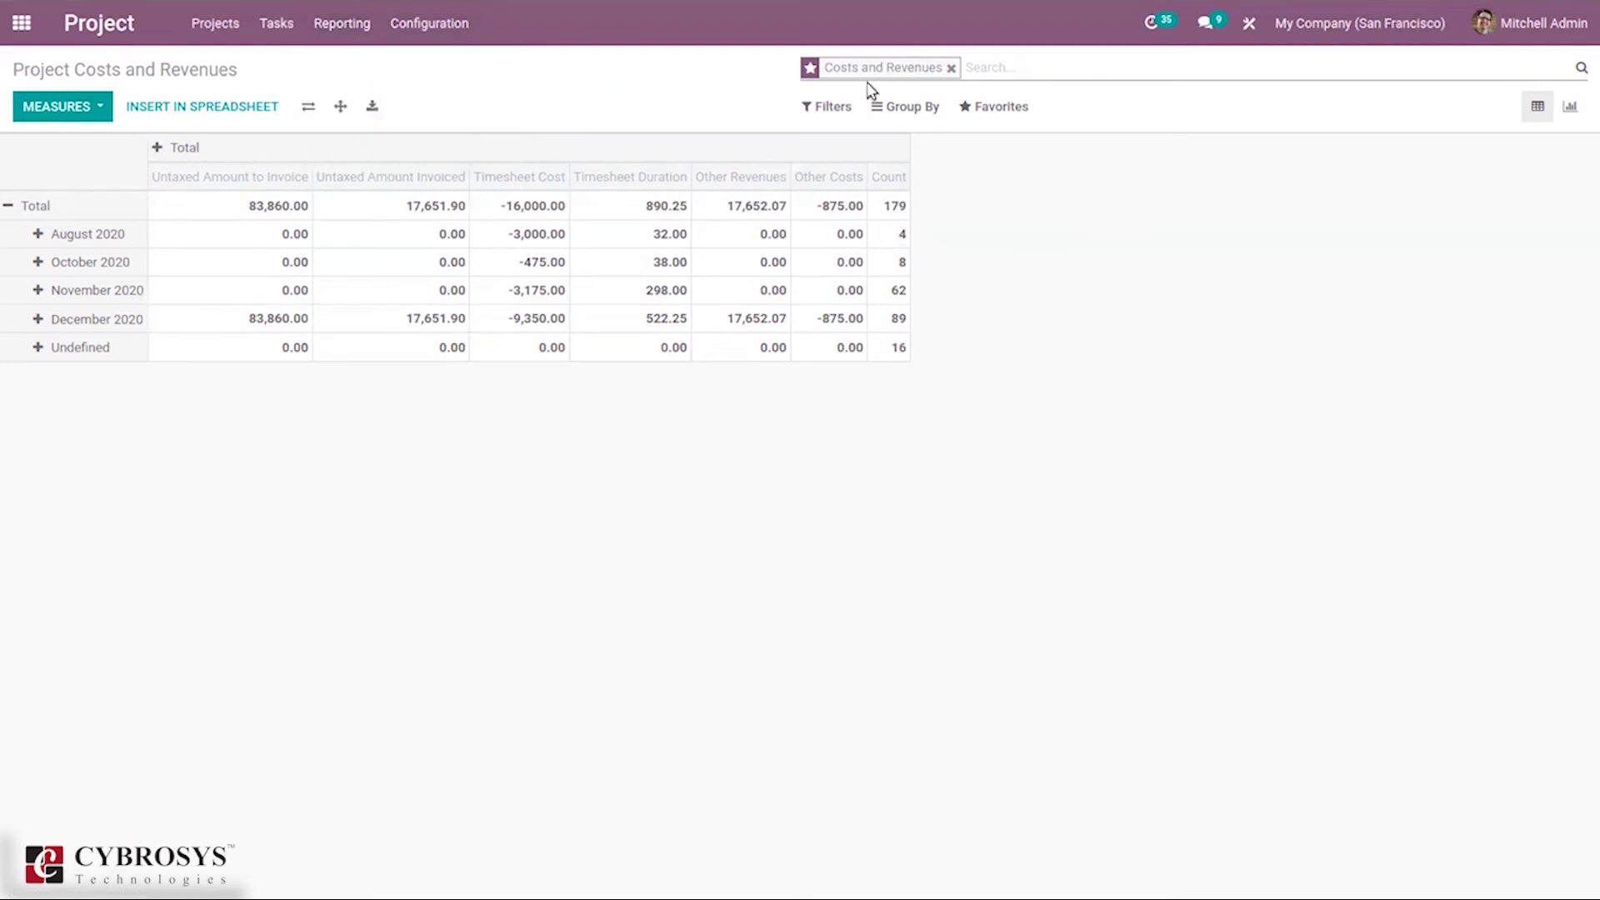
{"action": "left_click", "coordinate": [917, 108]}
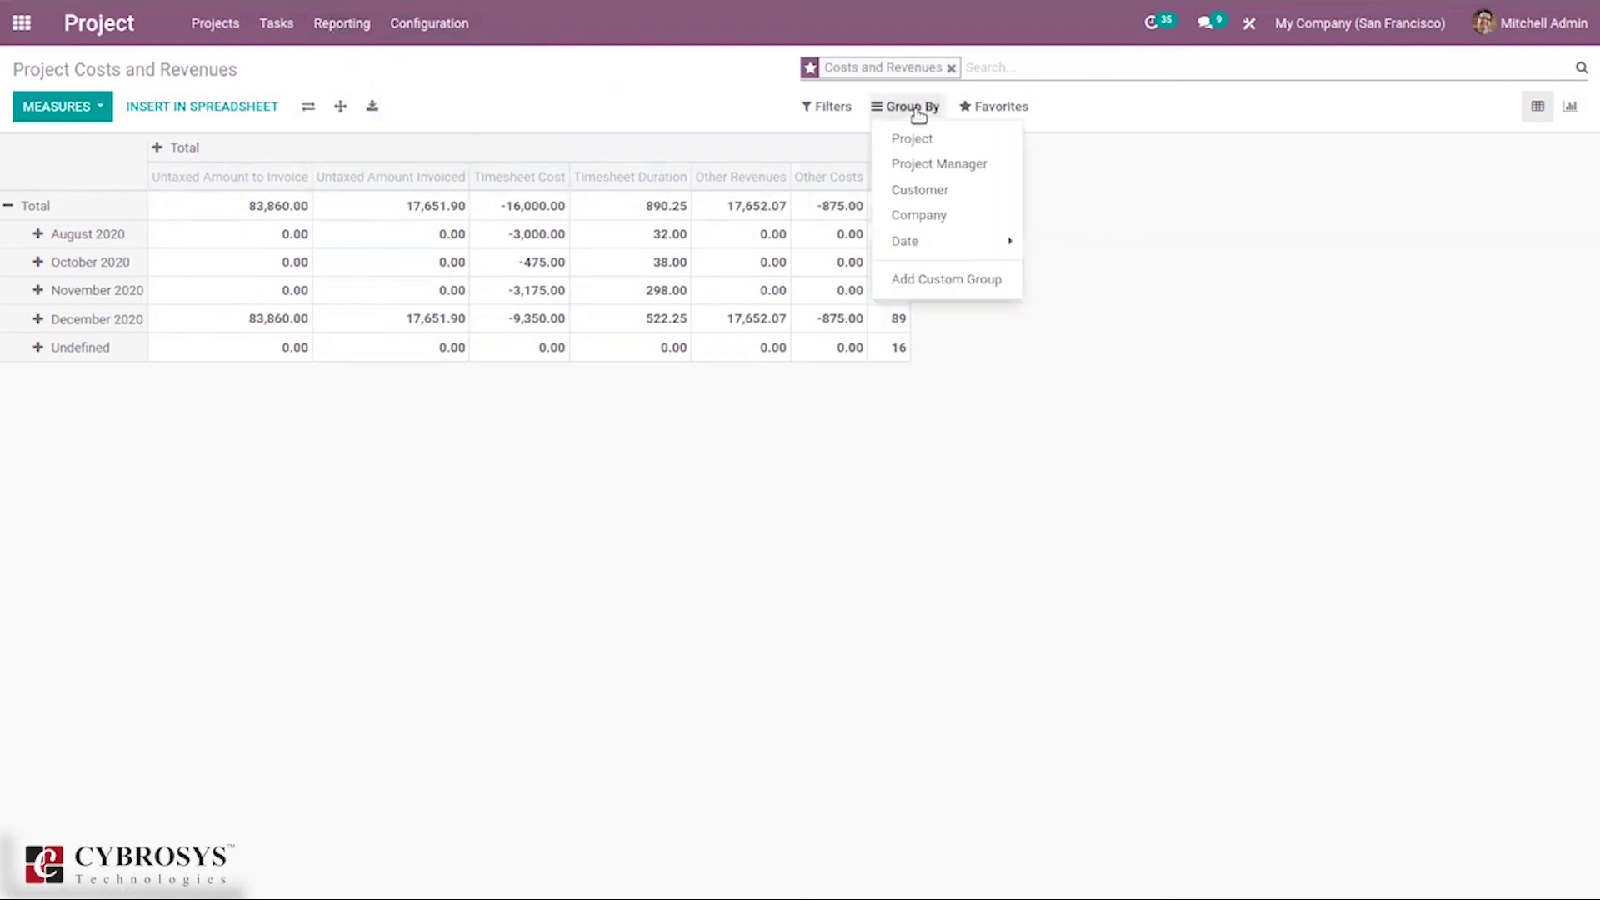
{"action": "left_click", "coordinate": [937, 165]}
Step: Try the My Projects filter on the Project Costs and Revenues report and remove it again
{"action": "left_click", "coordinate": [840, 115]}
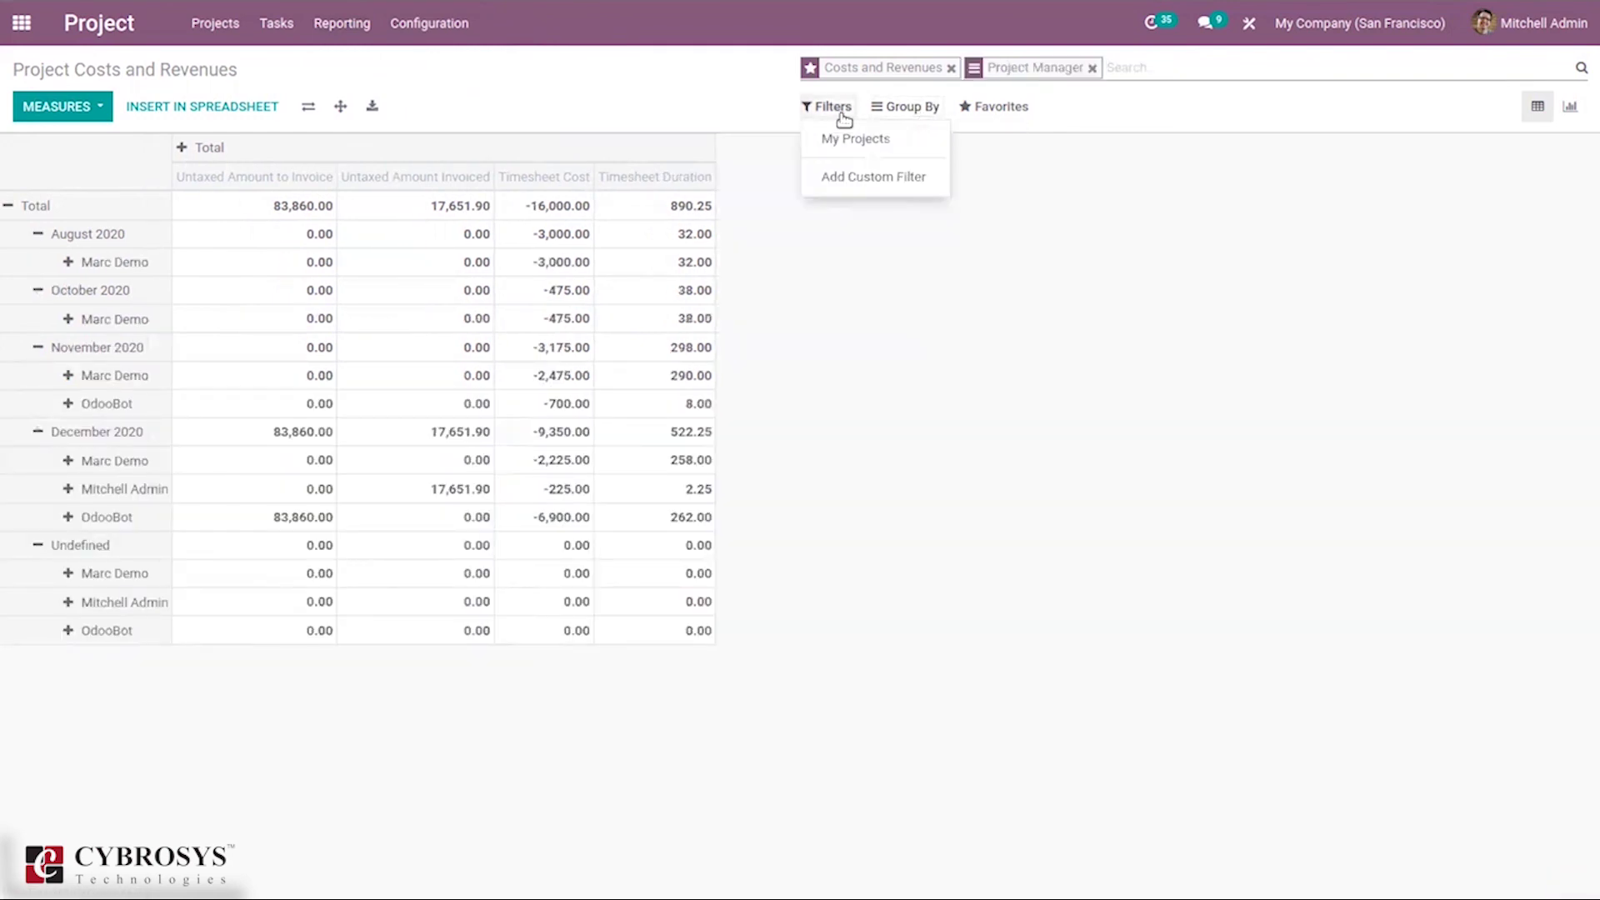
{"action": "left_click", "coordinate": [856, 139]}
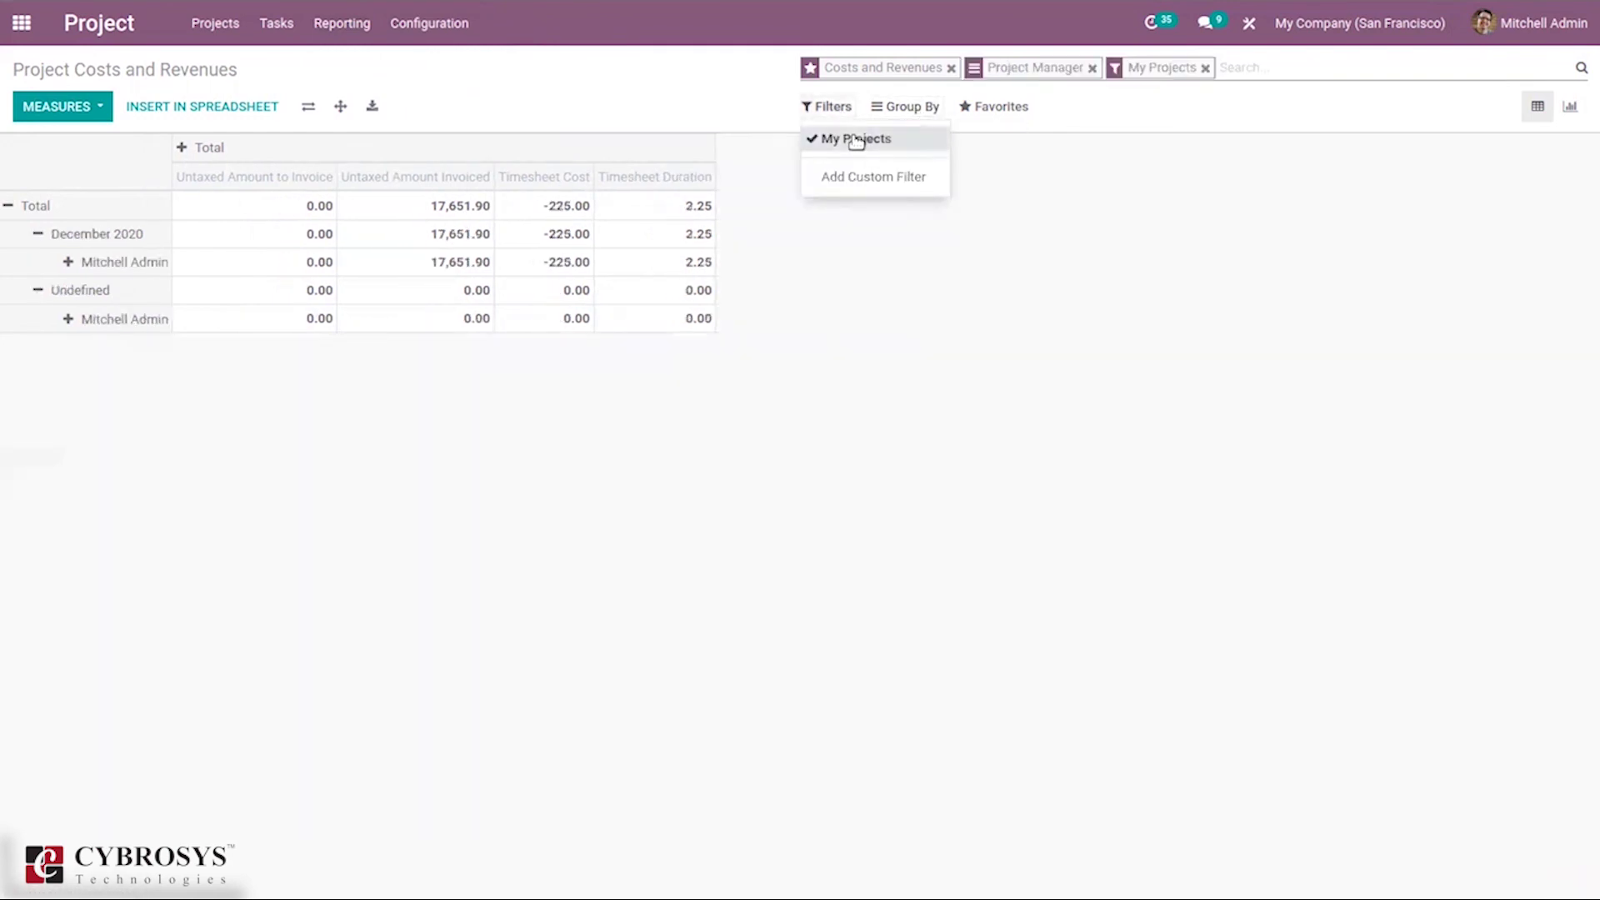
{"action": "left_click", "coordinate": [856, 139]}
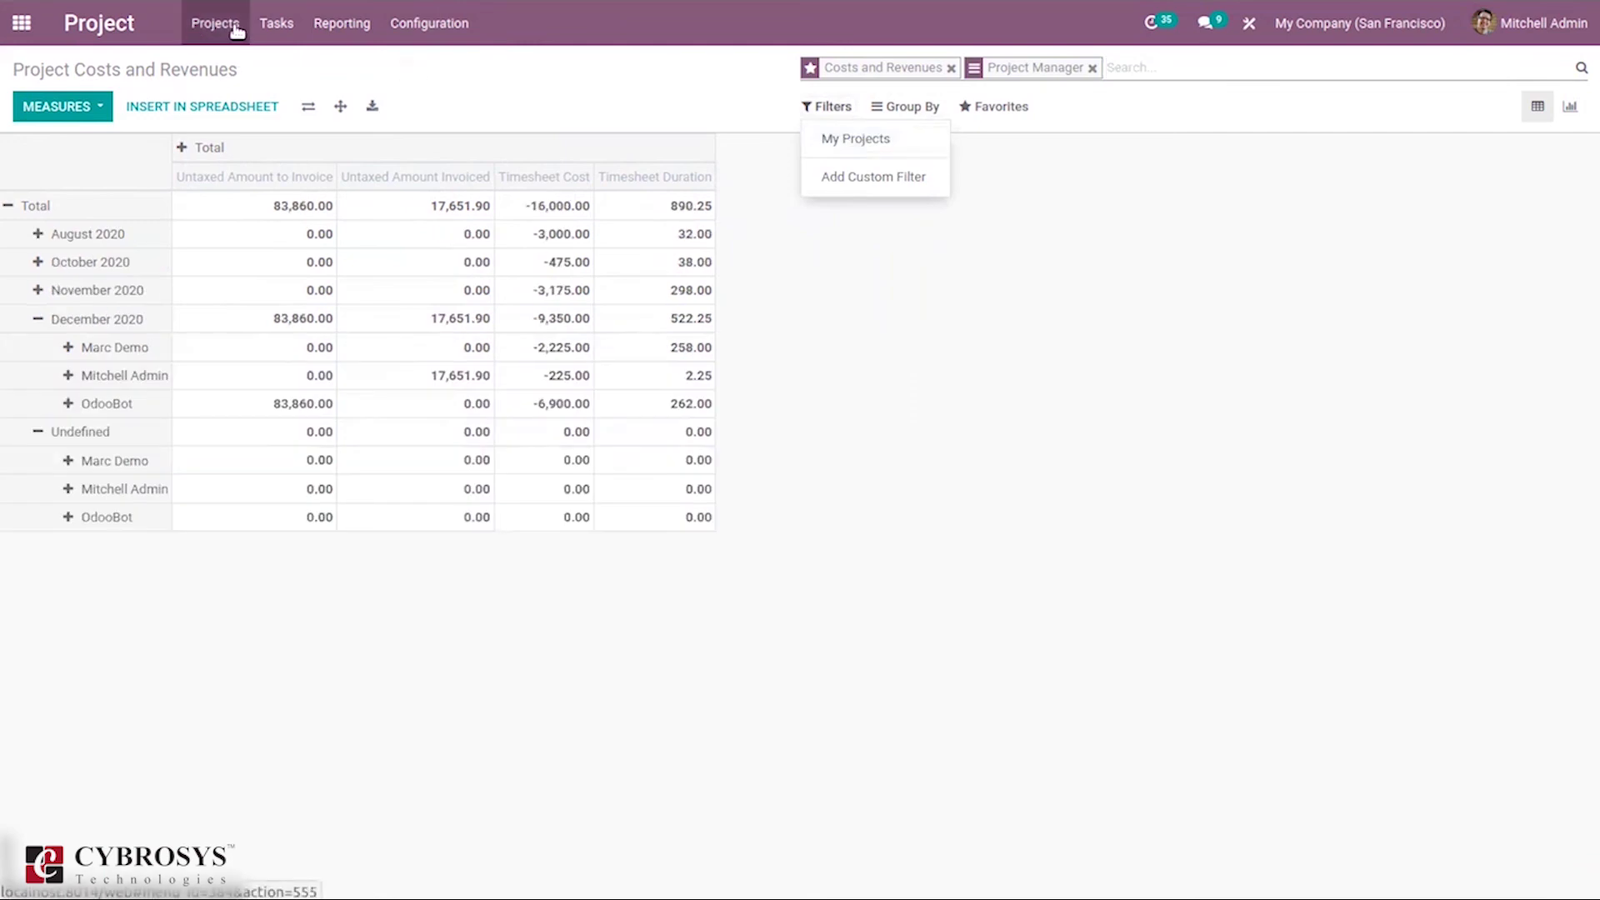
{"action": "left_click", "coordinate": [333, 26]}
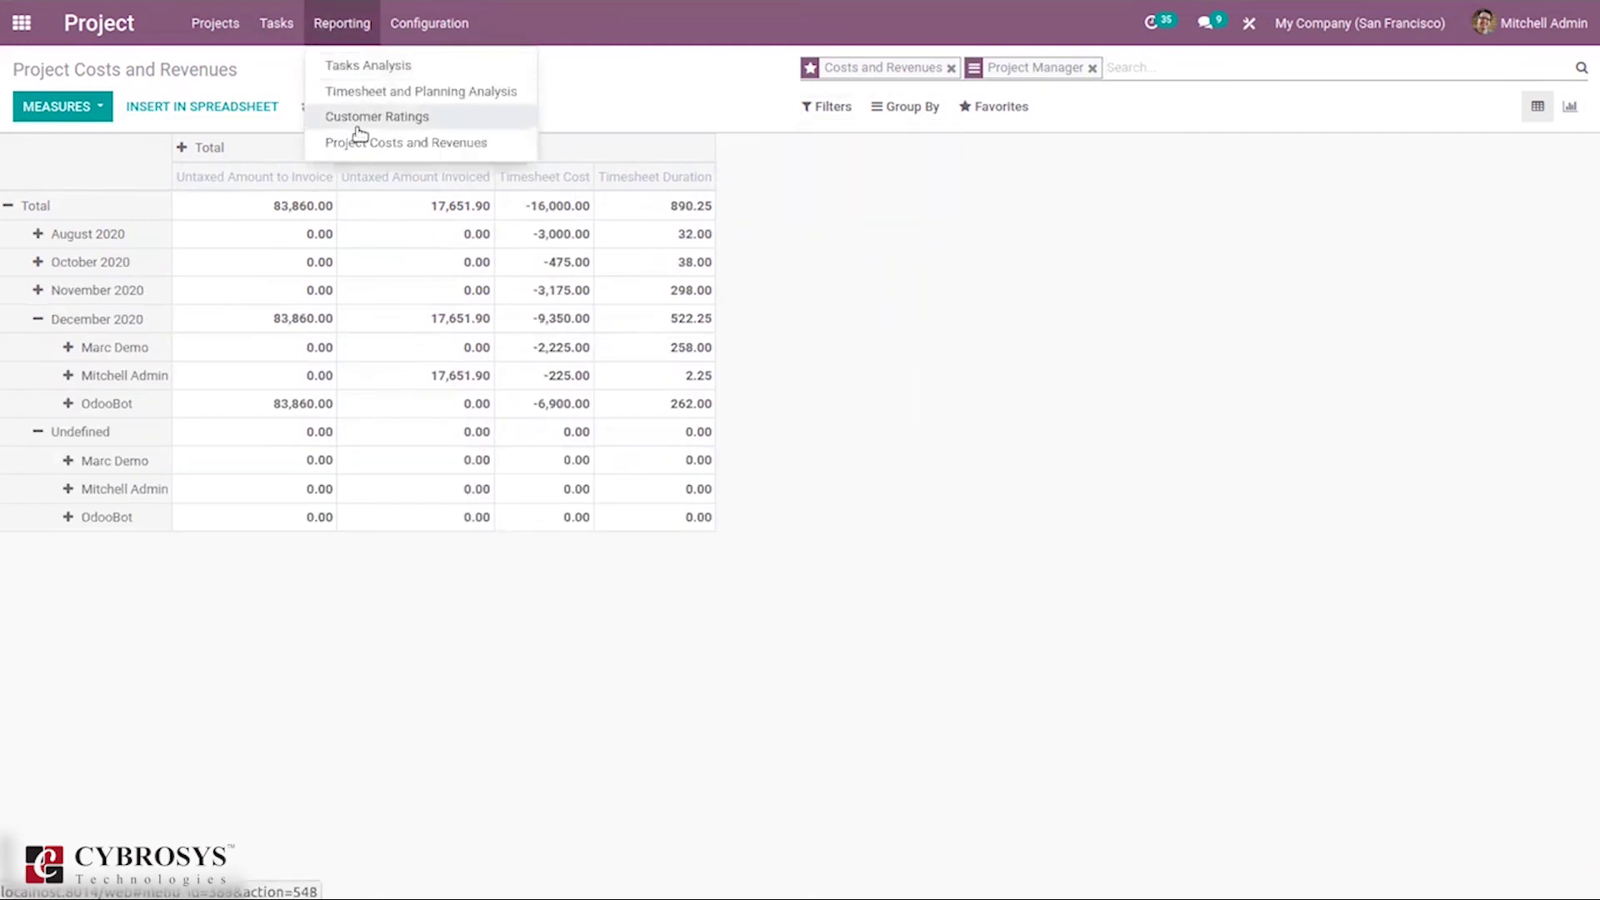